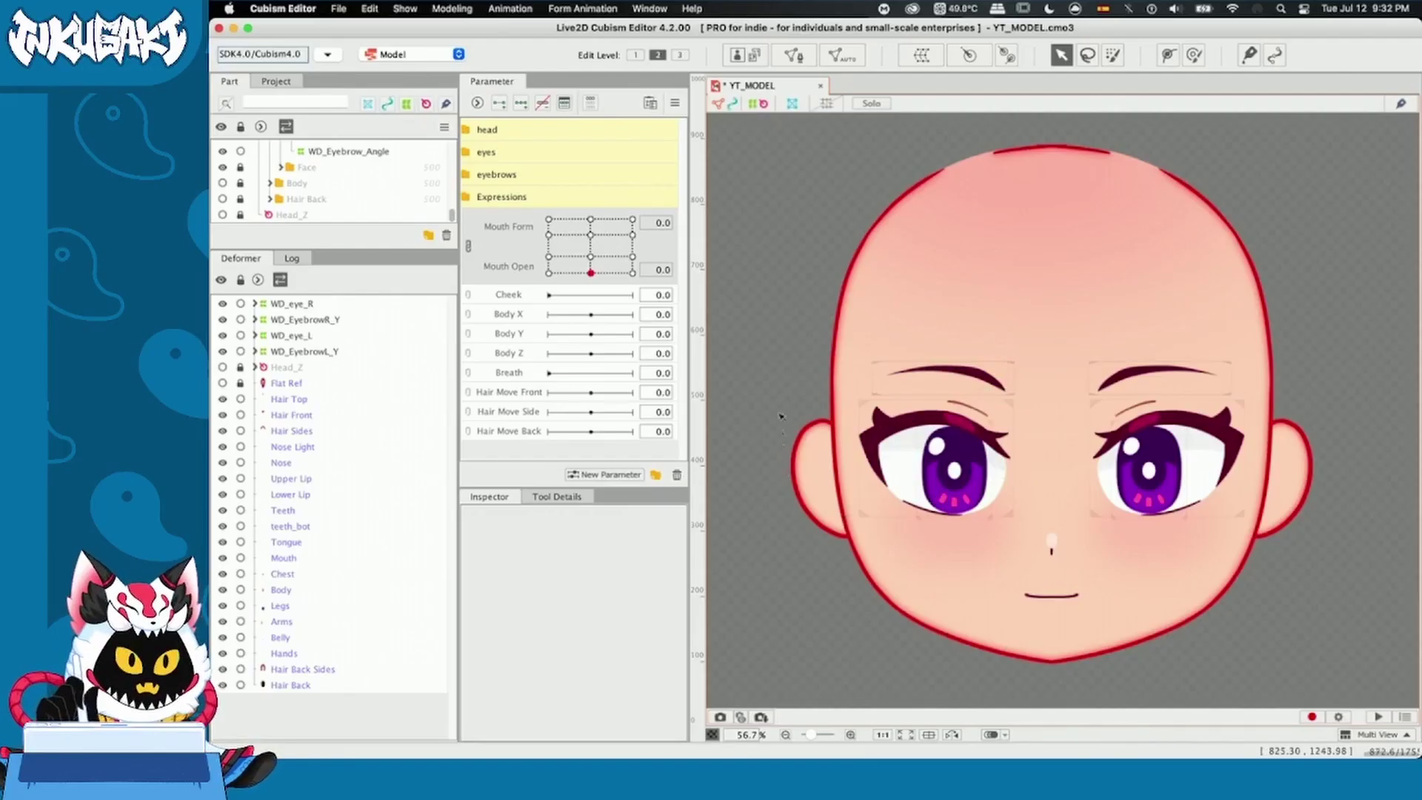
- Try to create a warp deformer named WD_EYES_XY as parent of the eye and eyebrow objects
{"action": "left_click_drag", "start_coordinate": [775, 312], "coordinate": [1296, 532]}
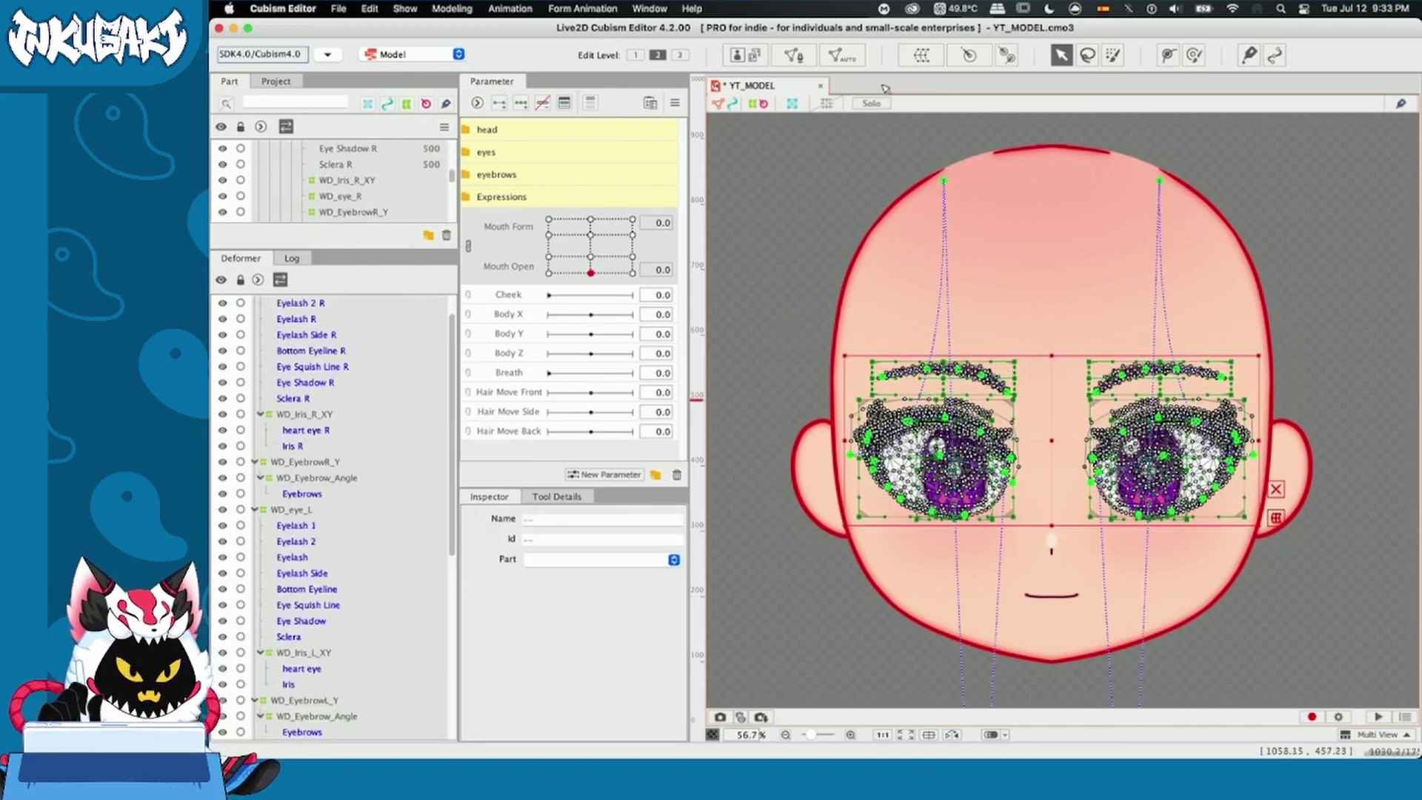
{"action": "left_click", "coordinate": [921, 55]}
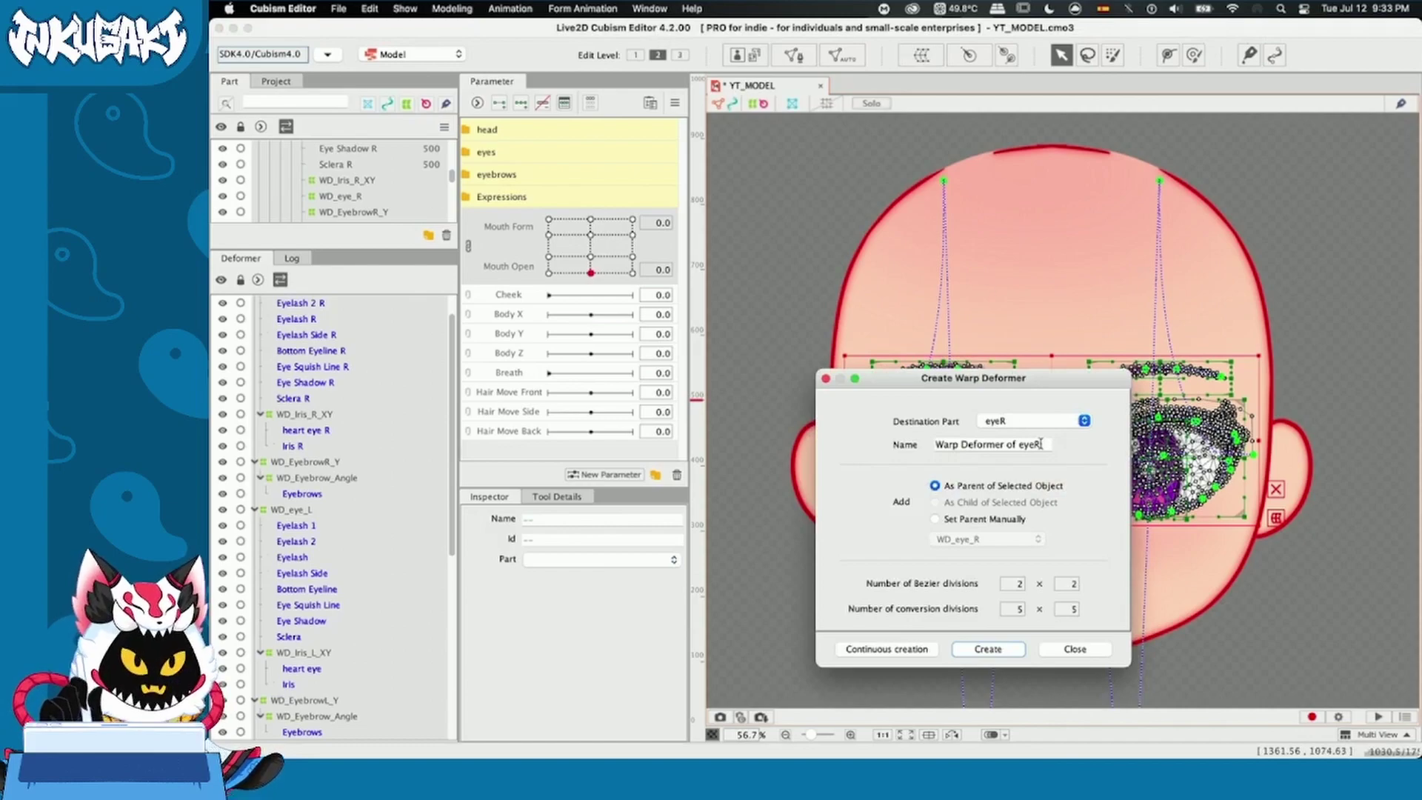
{"action": "left_click_drag", "start_coordinate": [1043, 444], "coordinate": [889, 436]}
{"action": "type", "text": "WD_EYES_XY"}
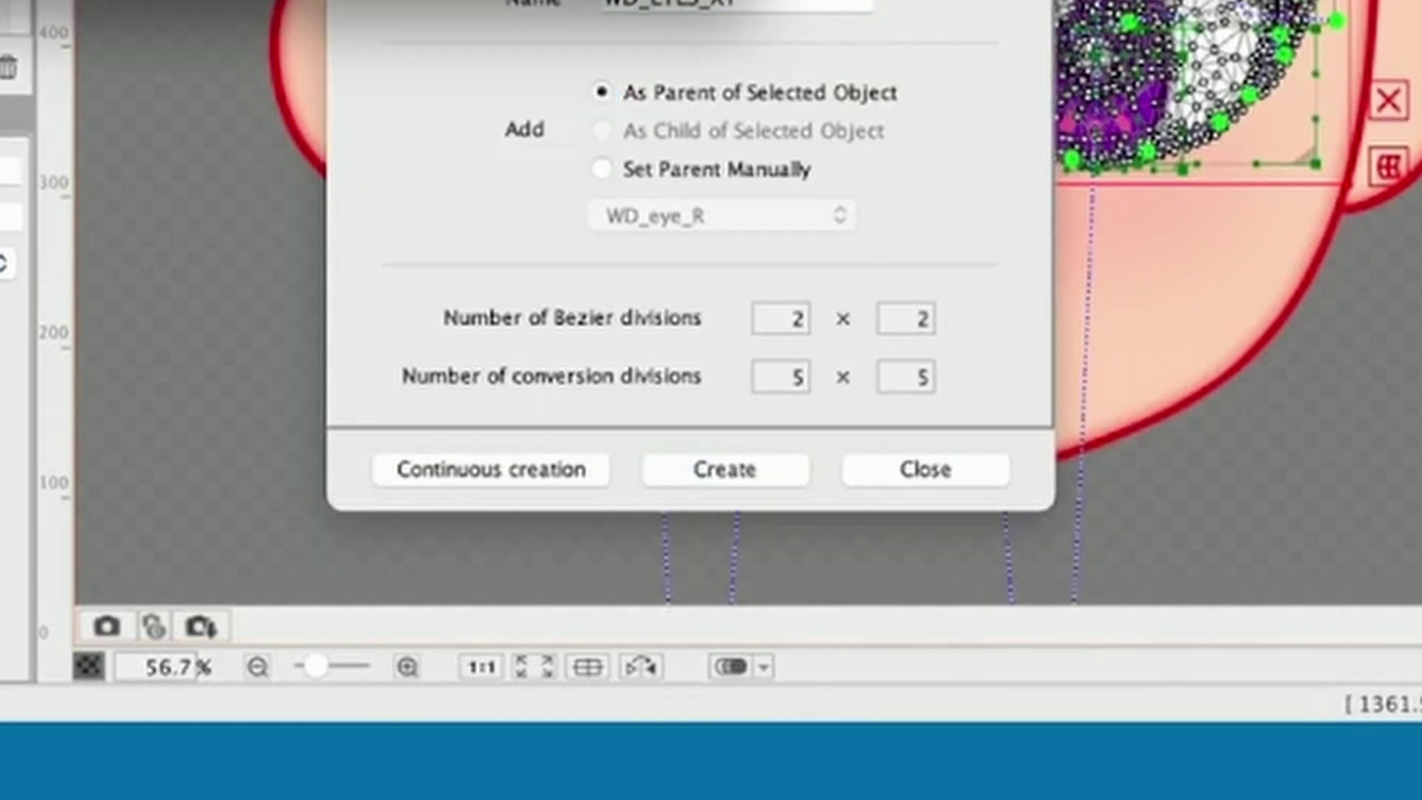
{"action": "left_click", "coordinate": [725, 469]}
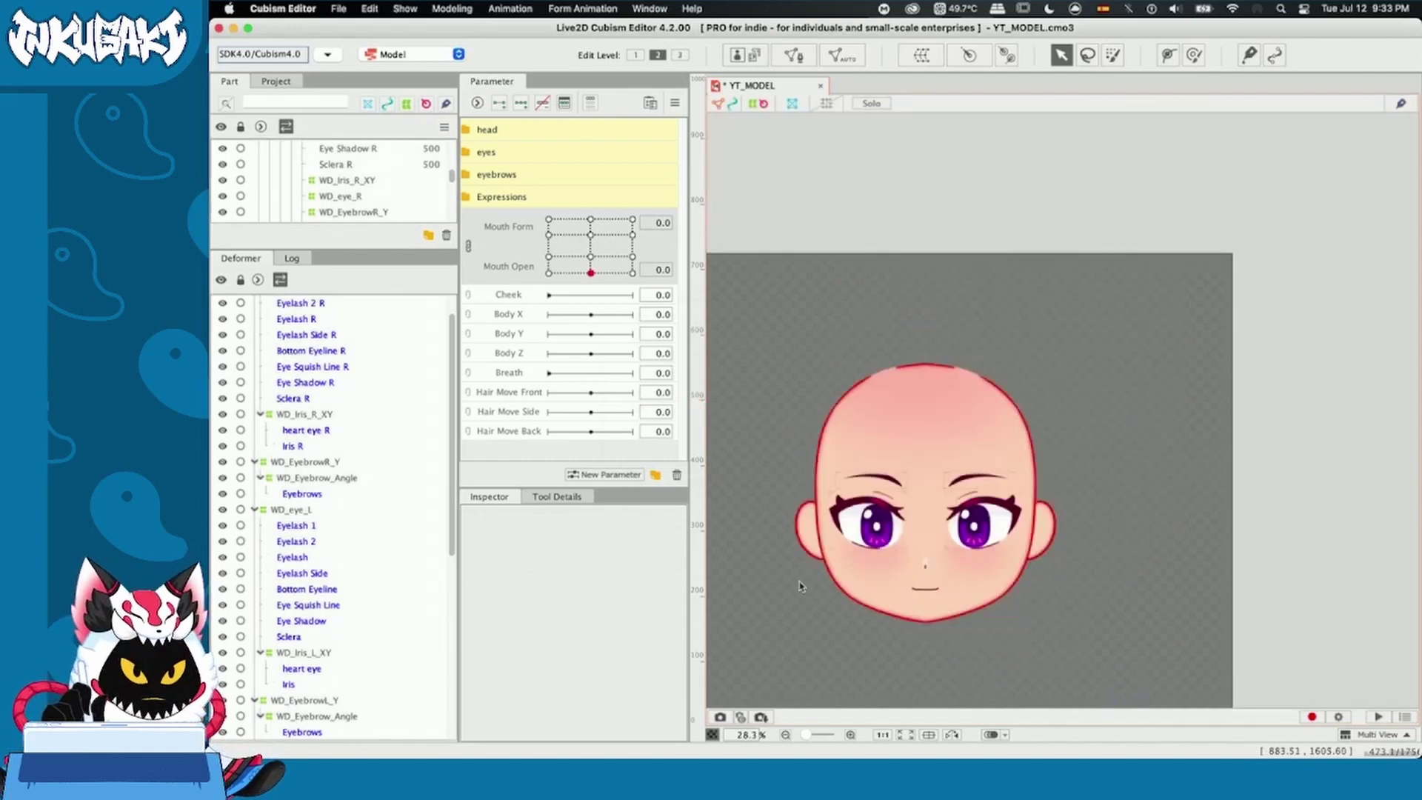
- With nothing selected, create a warp deformer named WD_EYES_XY in the Root Part with 2 × 2 Bezier and 5 × 5 conversion divisions
{"action": "left_click_drag", "start_coordinate": [800, 584], "coordinate": [889, 525]}
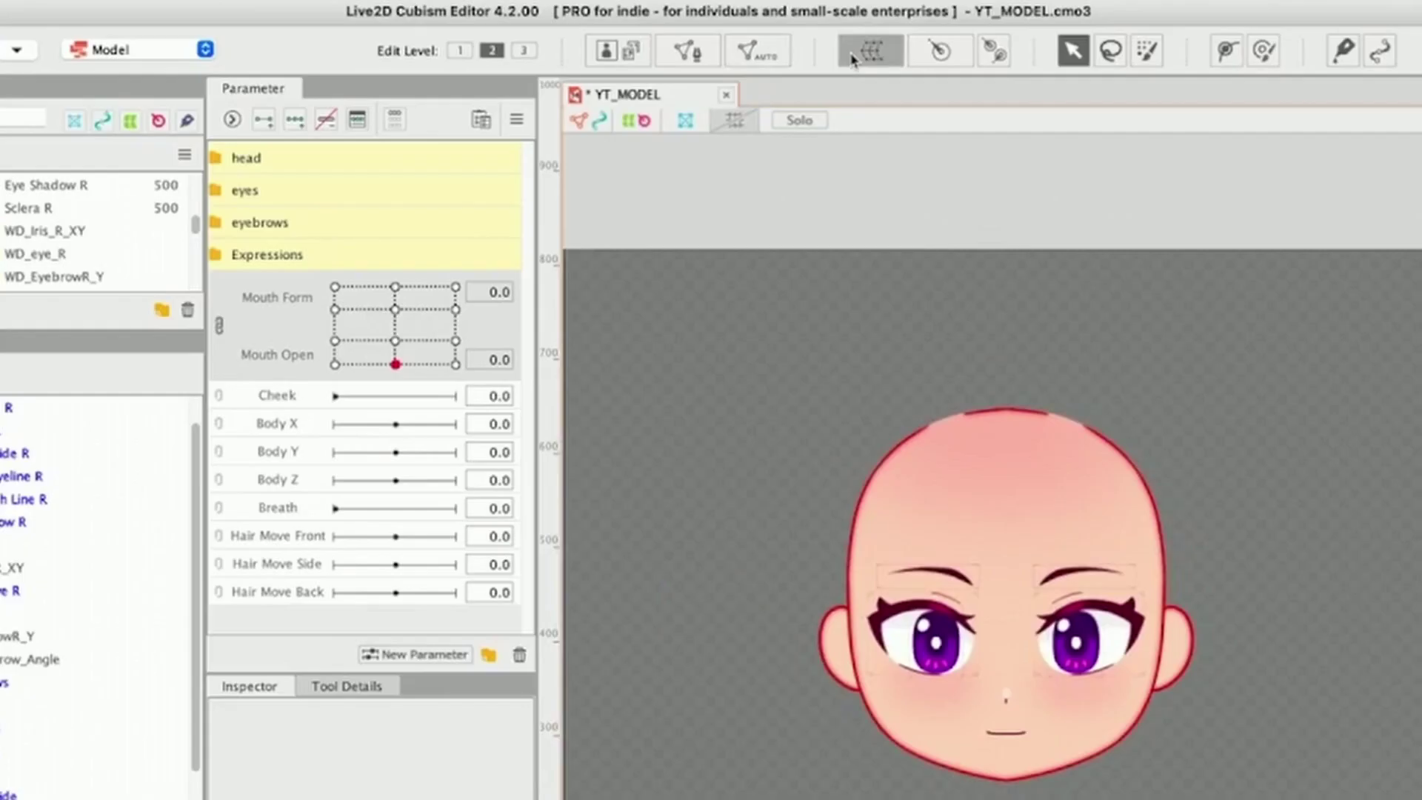
{"action": "left_click", "coordinate": [909, 61]}
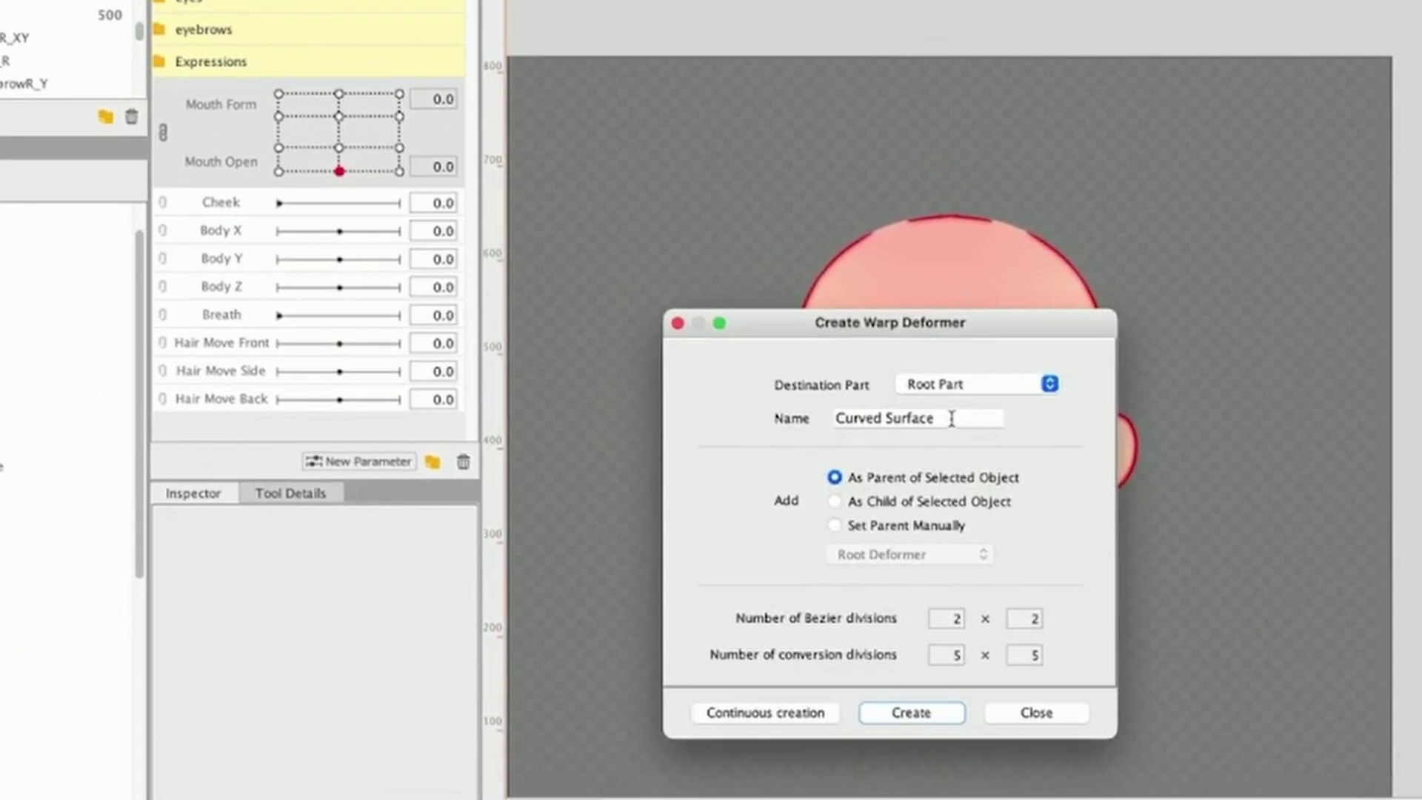
{"action": "left_click_drag", "start_coordinate": [952, 418], "coordinate": [749, 425]}
{"action": "type", "text": "WD_EYES_XY"}
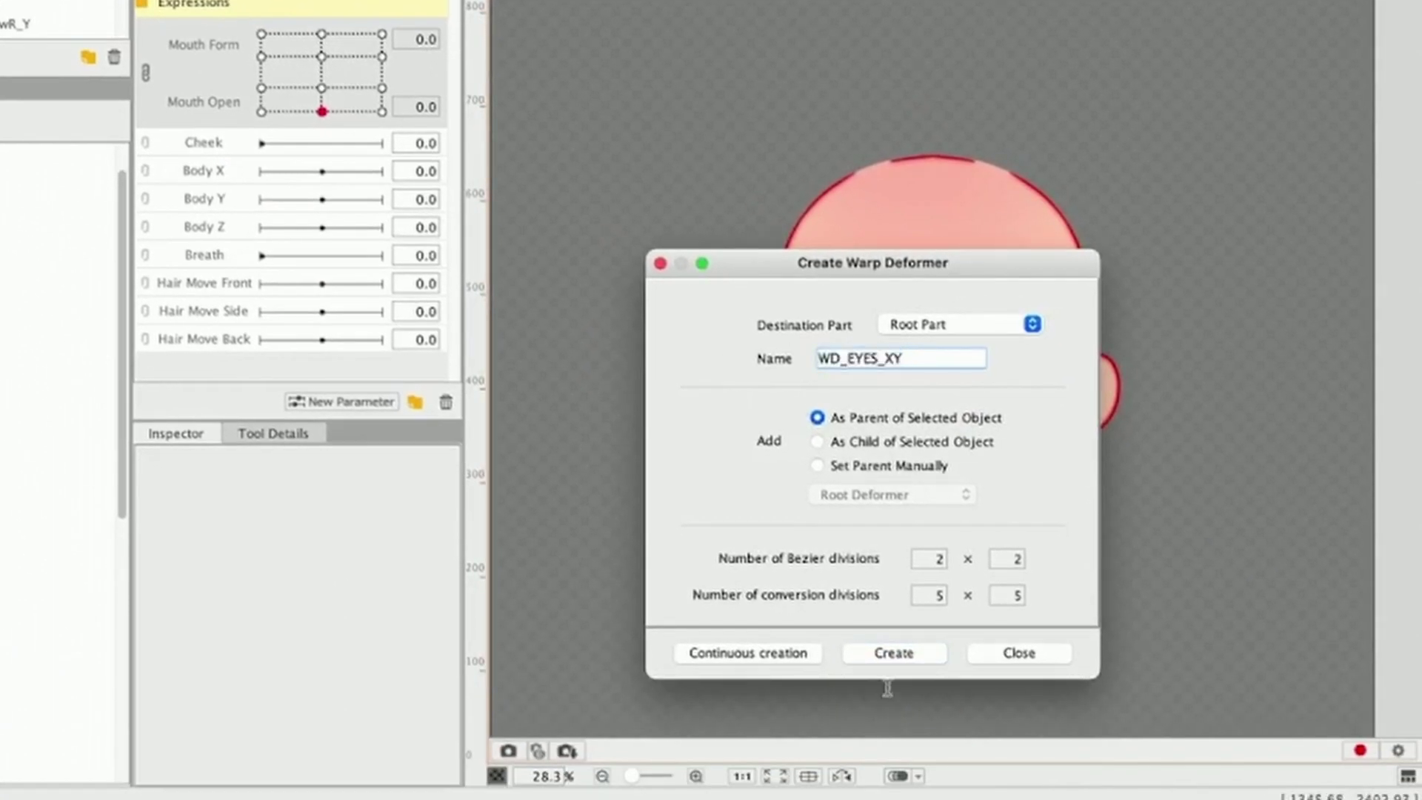
{"action": "left_click", "coordinate": [889, 652]}
- Shrink the WD_EYES_XY deformer's bounding box so it tightly frames both eyes and eyebrows
{"action": "scroll", "coordinate": [830, 578], "scroll_direction": "down", "scroll_amount": 2}
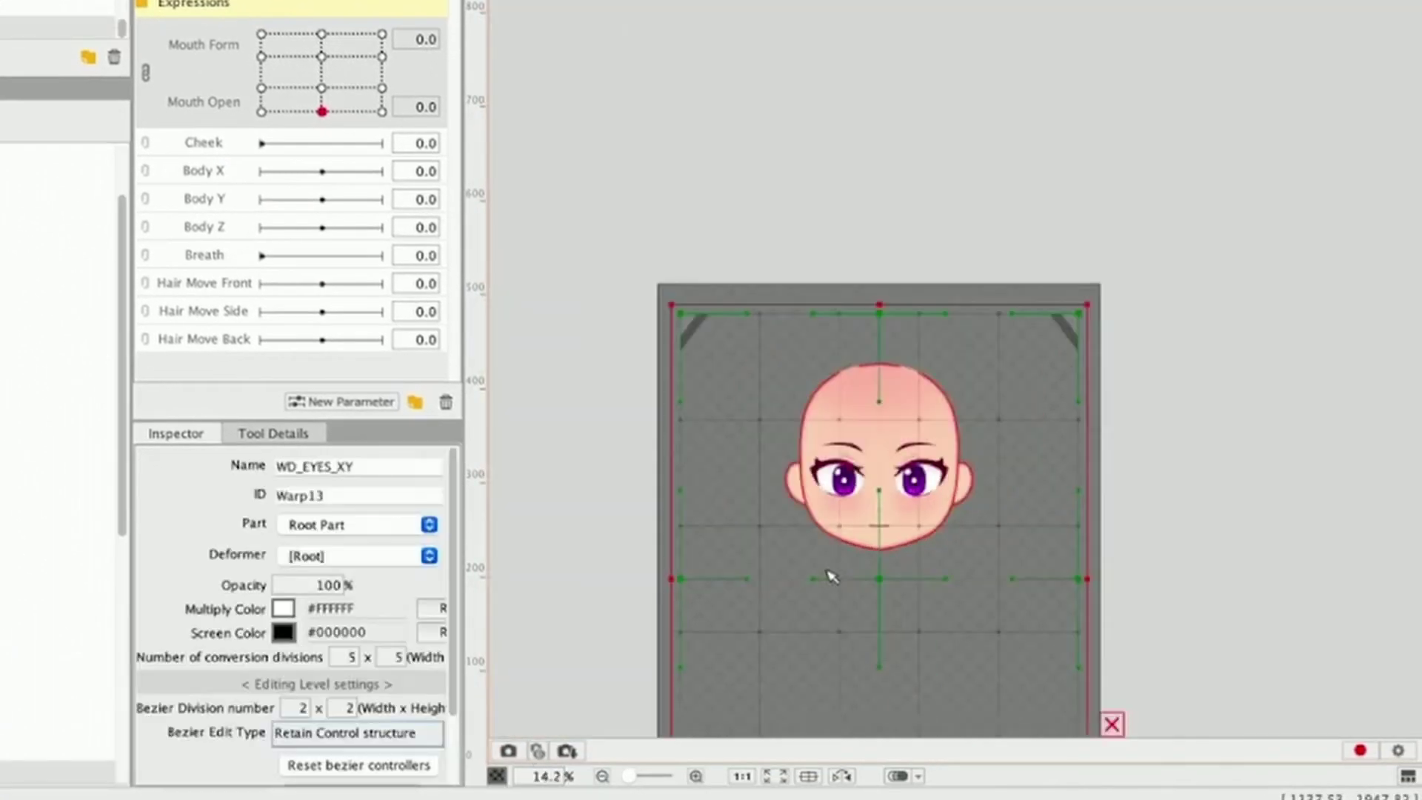
{"action": "left_click_drag", "start_coordinate": [828, 573], "coordinate": [827, 436]}
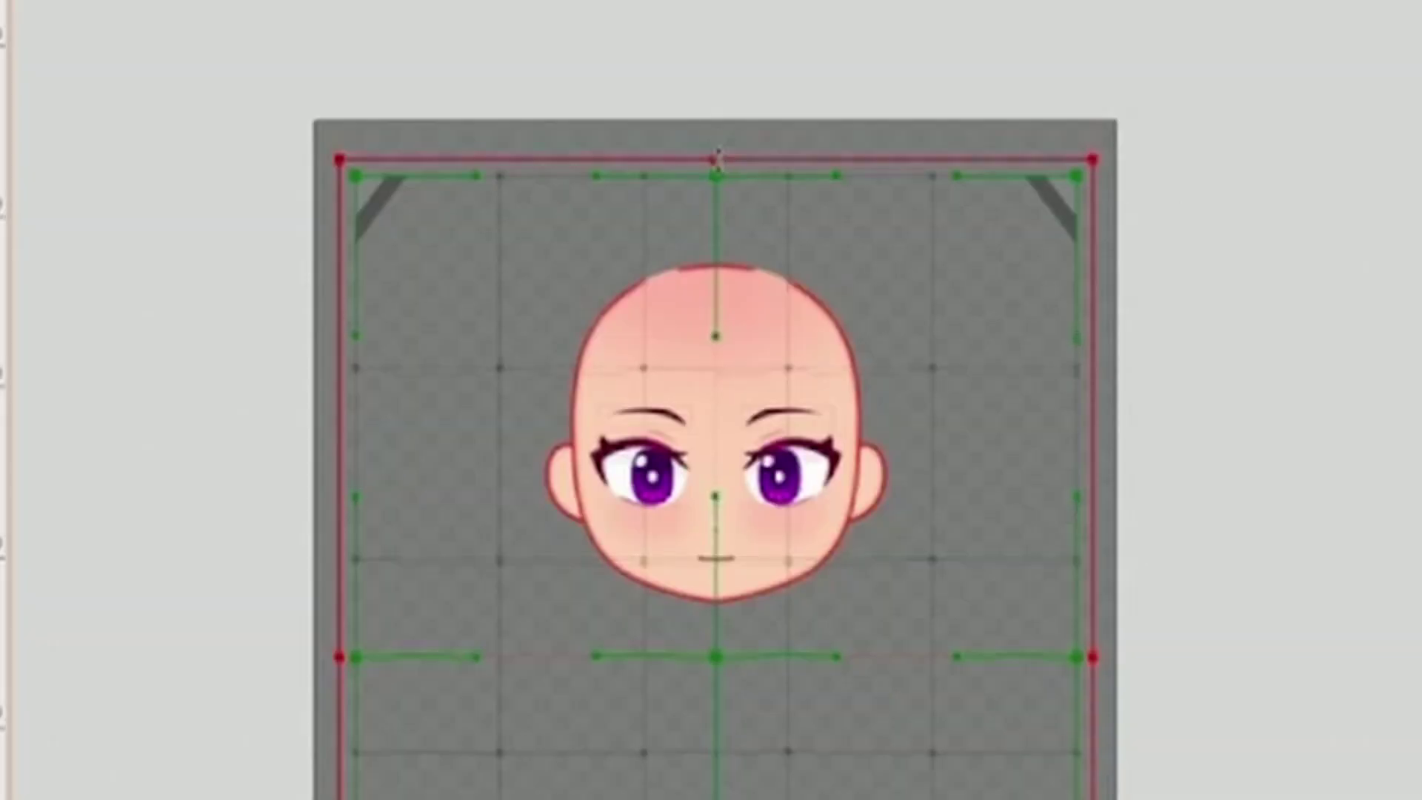
{"action": "left_click_drag", "start_coordinate": [878, 166], "coordinate": [874, 298]}
{"action": "left_click_drag", "start_coordinate": [715, 799], "coordinate": [733, 397]}
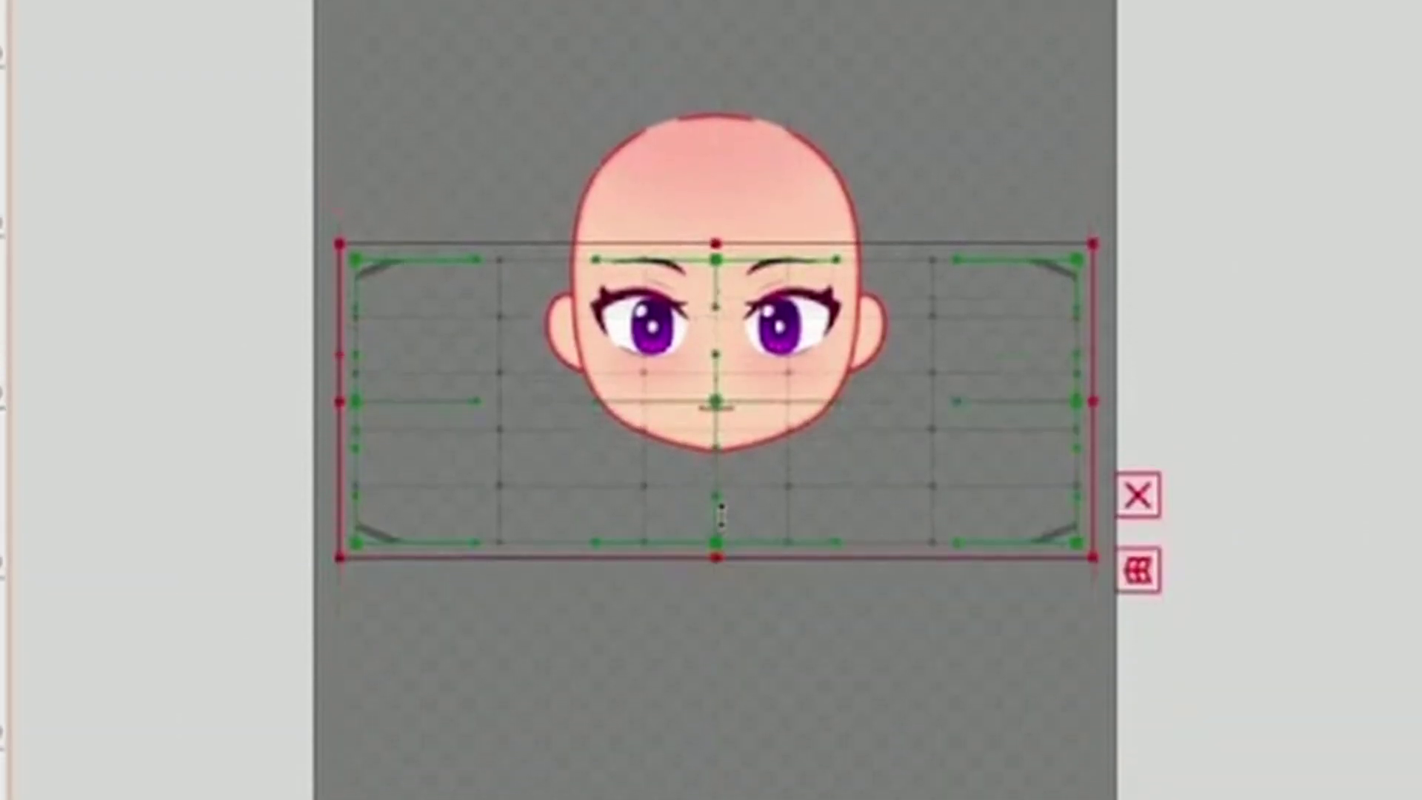
{"action": "scroll", "coordinate": [711, 408], "scroll_direction": "up", "scroll_amount": 3}
{"action": "scroll", "coordinate": [786, 417], "scroll_direction": "down", "scroll_amount": 1}
{"action": "left_click_drag", "start_coordinate": [1421, 390], "coordinate": [1010, 394]}
{"action": "scroll", "coordinate": [749, 396], "scroll_direction": "up", "scroll_amount": 2}
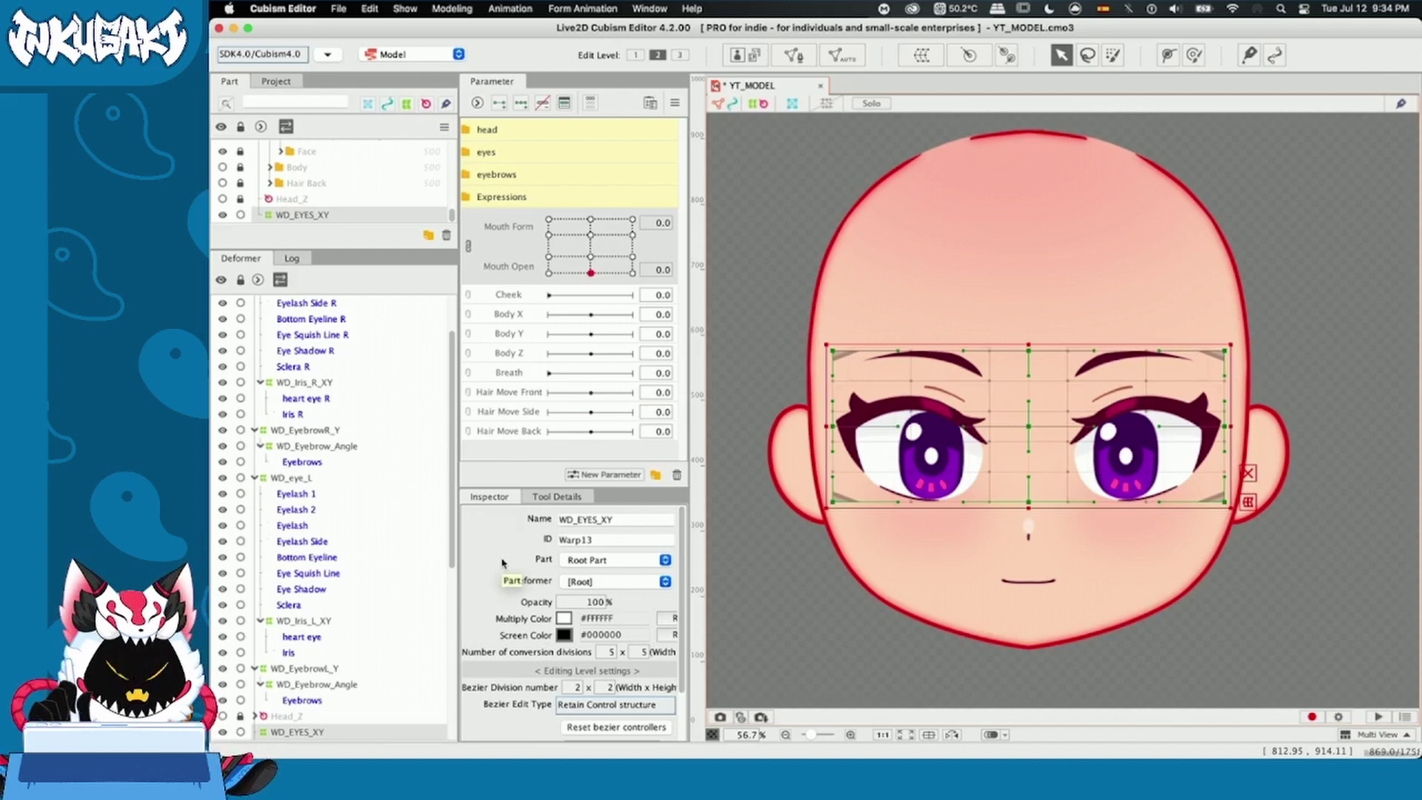
- Set the WD_EYES_XY deformer's number of conversion divisions to 8 × 8
{"action": "scroll", "coordinate": [502, 563], "scroll_direction": "down", "scroll_amount": 3}
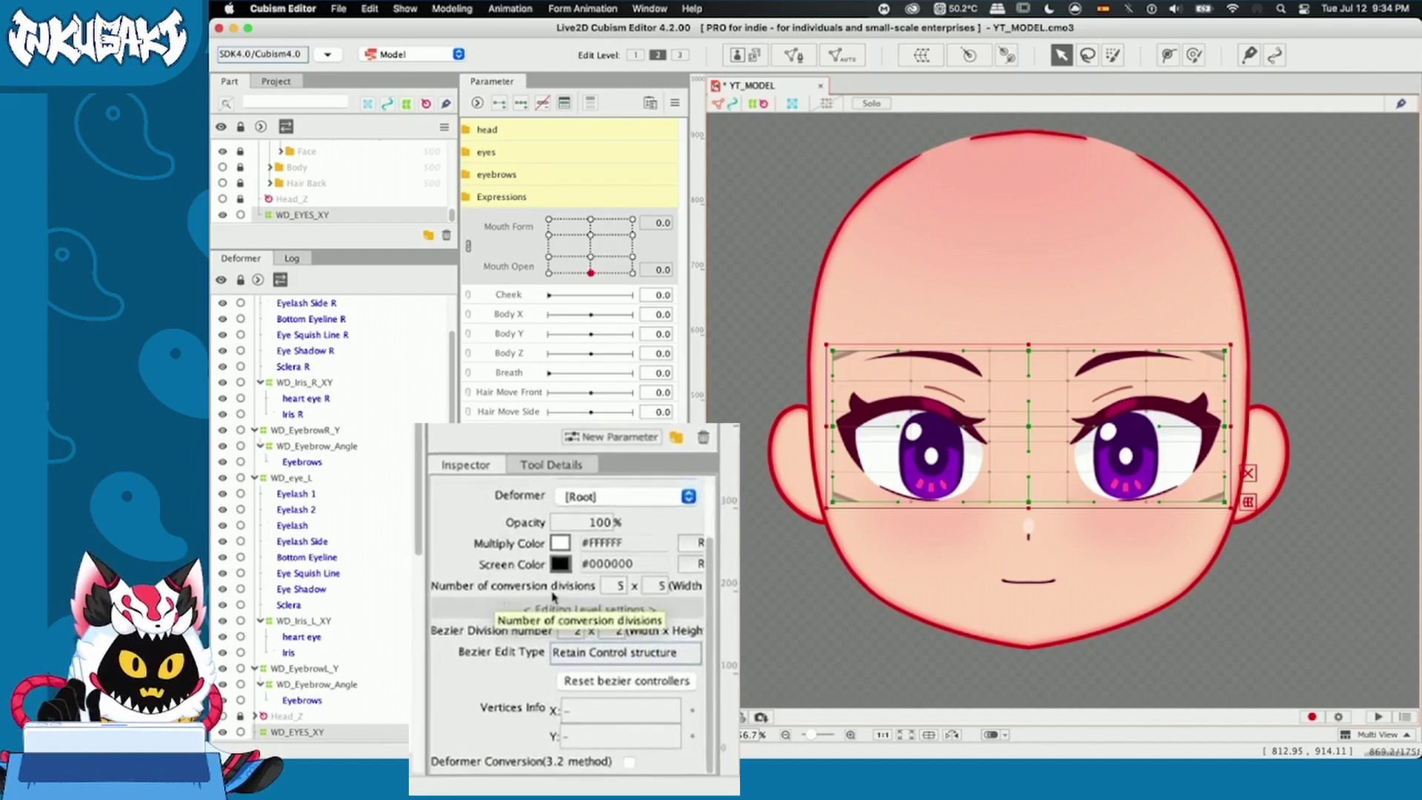
{"action": "left_click", "coordinate": [620, 586]}
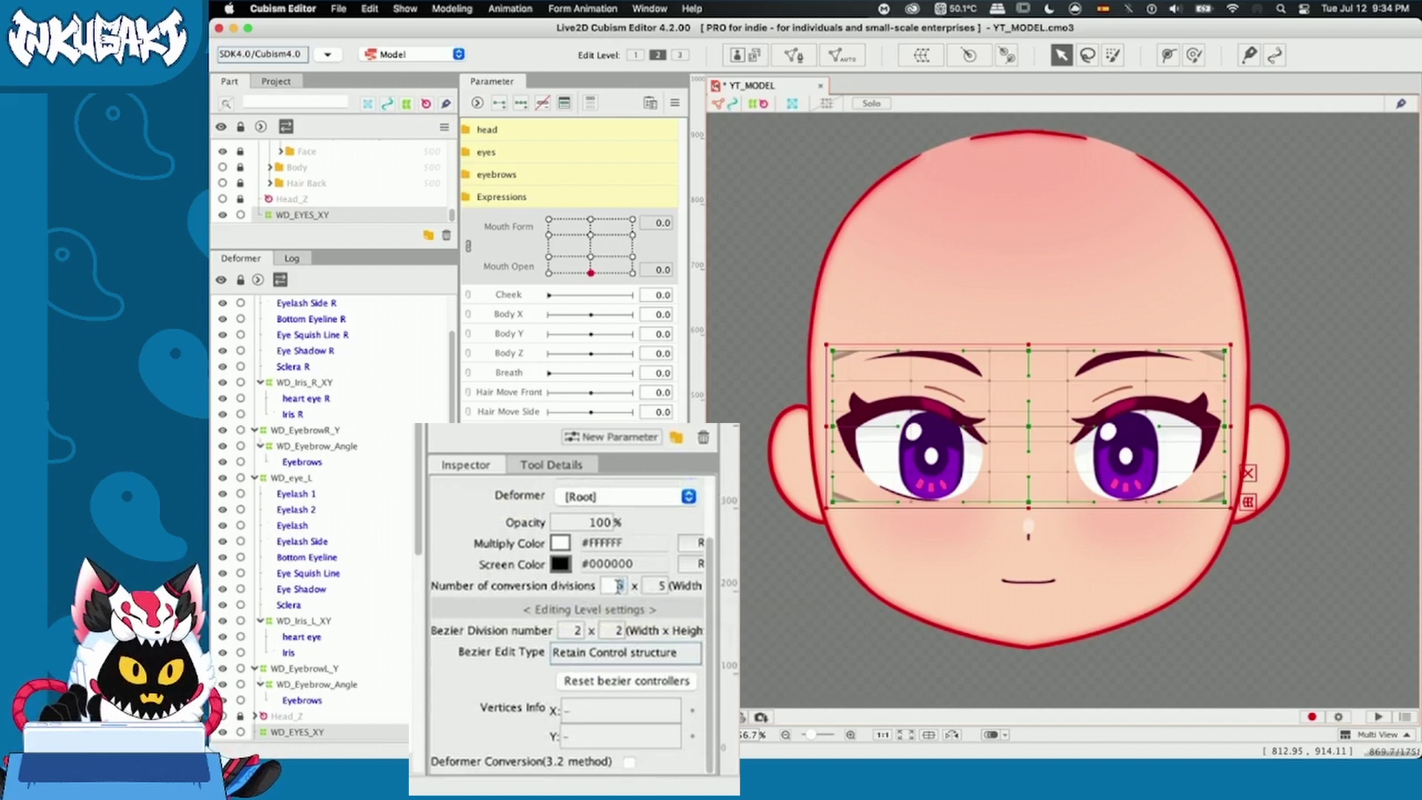
{"action": "left_click", "coordinate": [660, 586]}
{"action": "left_click", "coordinate": [615, 585]}
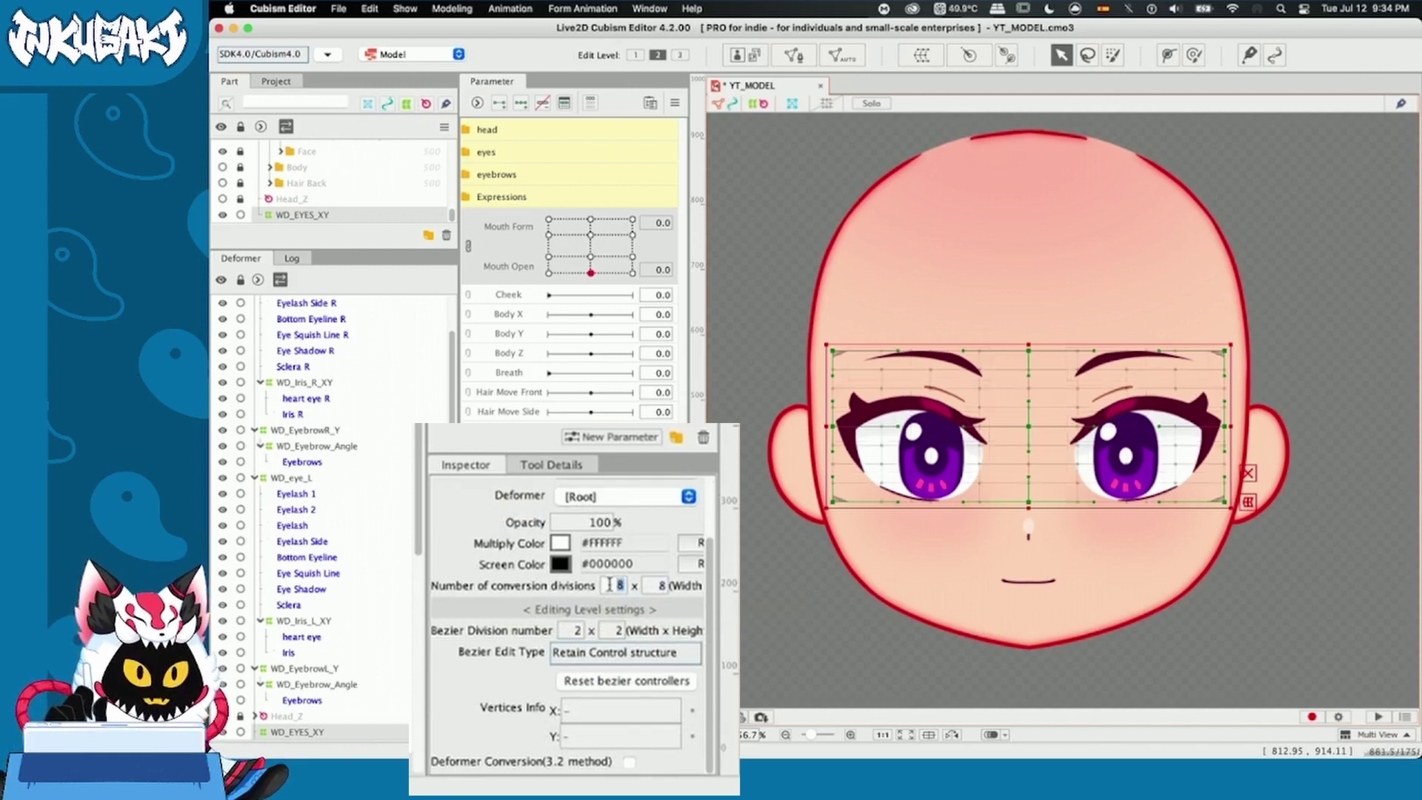
{"action": "left_click", "coordinate": [657, 587]}
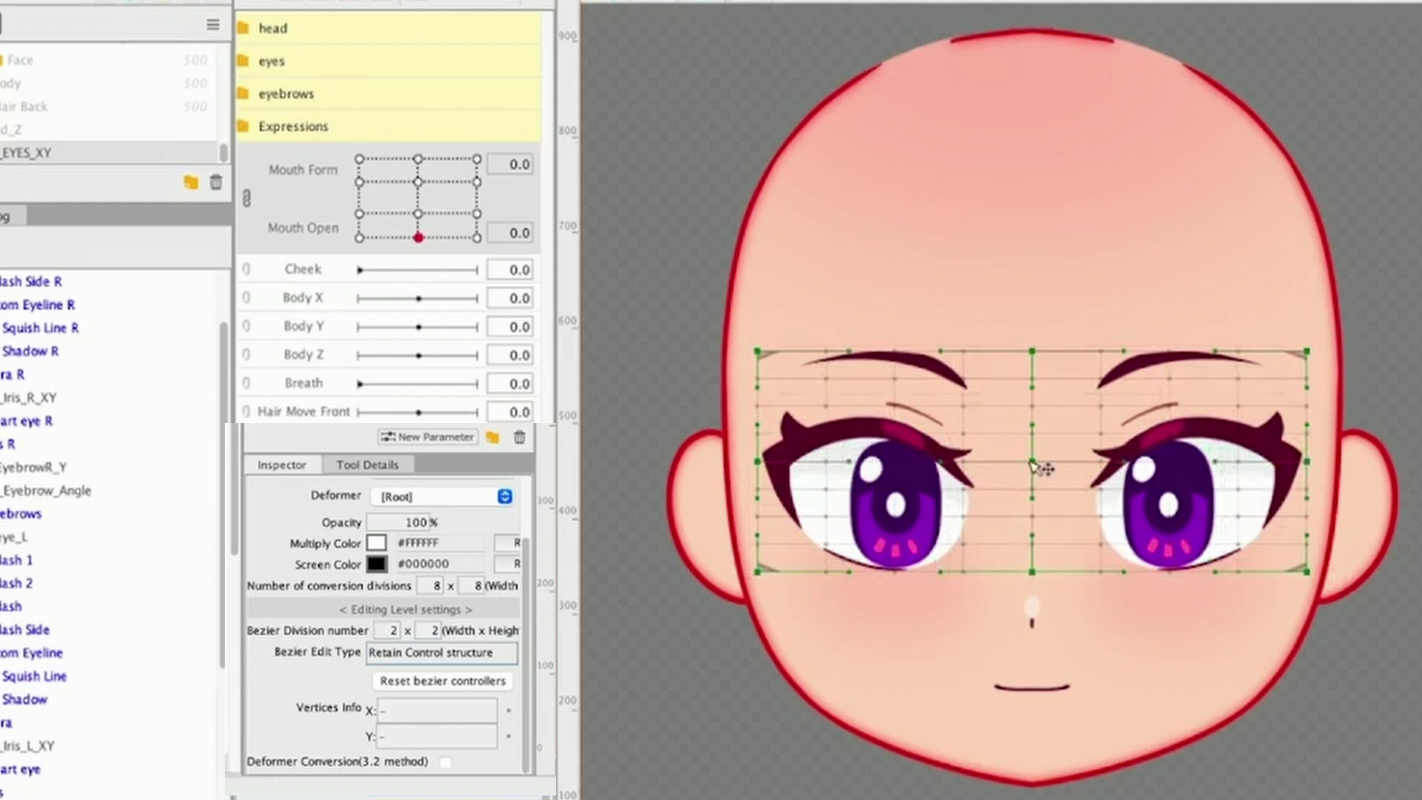
- Set the WD_EYES_XY deformer's Bezier division number to 6 × 6
{"action": "left_click_drag", "start_coordinate": [1033, 432], "coordinate": [1021, 476]}
{"action": "key", "text": "super+z"}
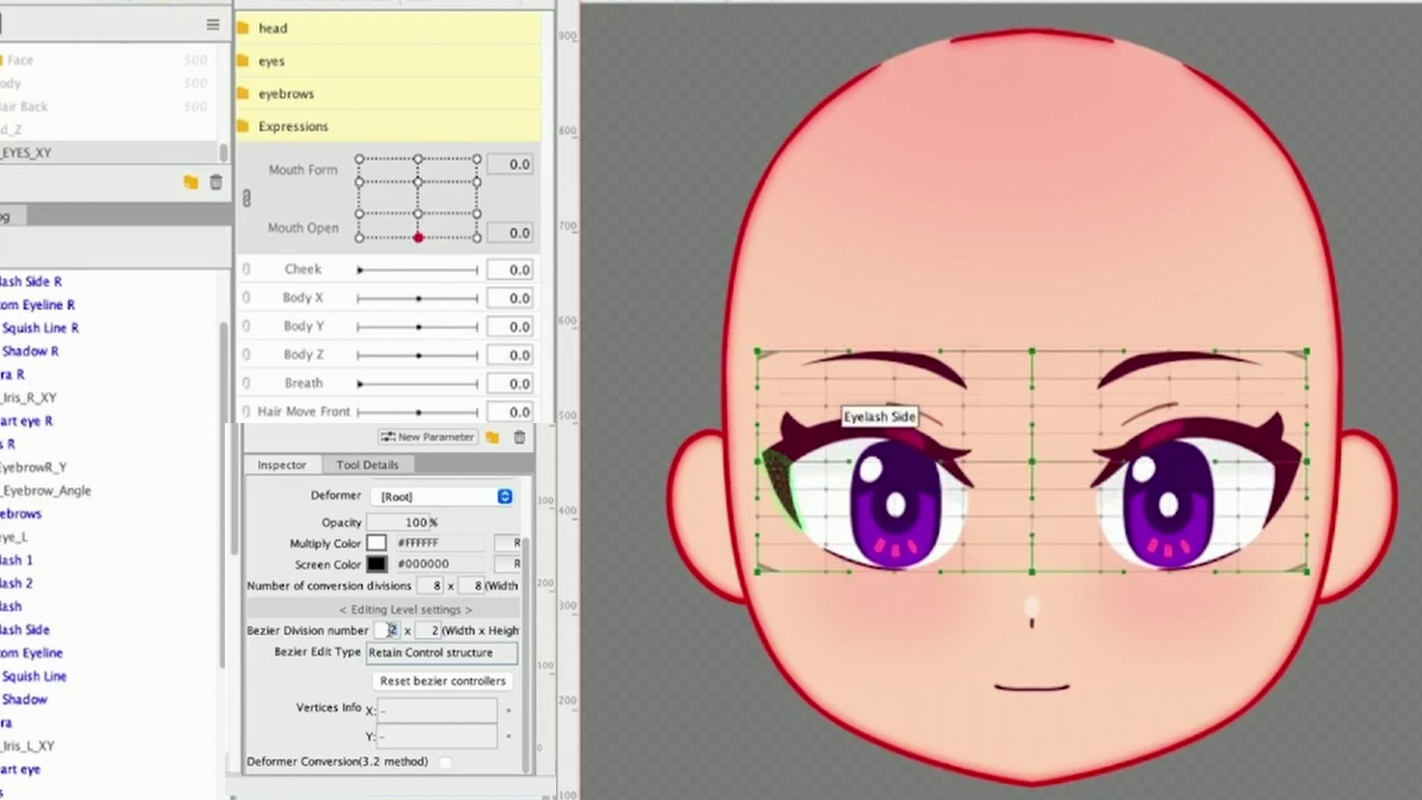
{"action": "key", "text": "Tab"}
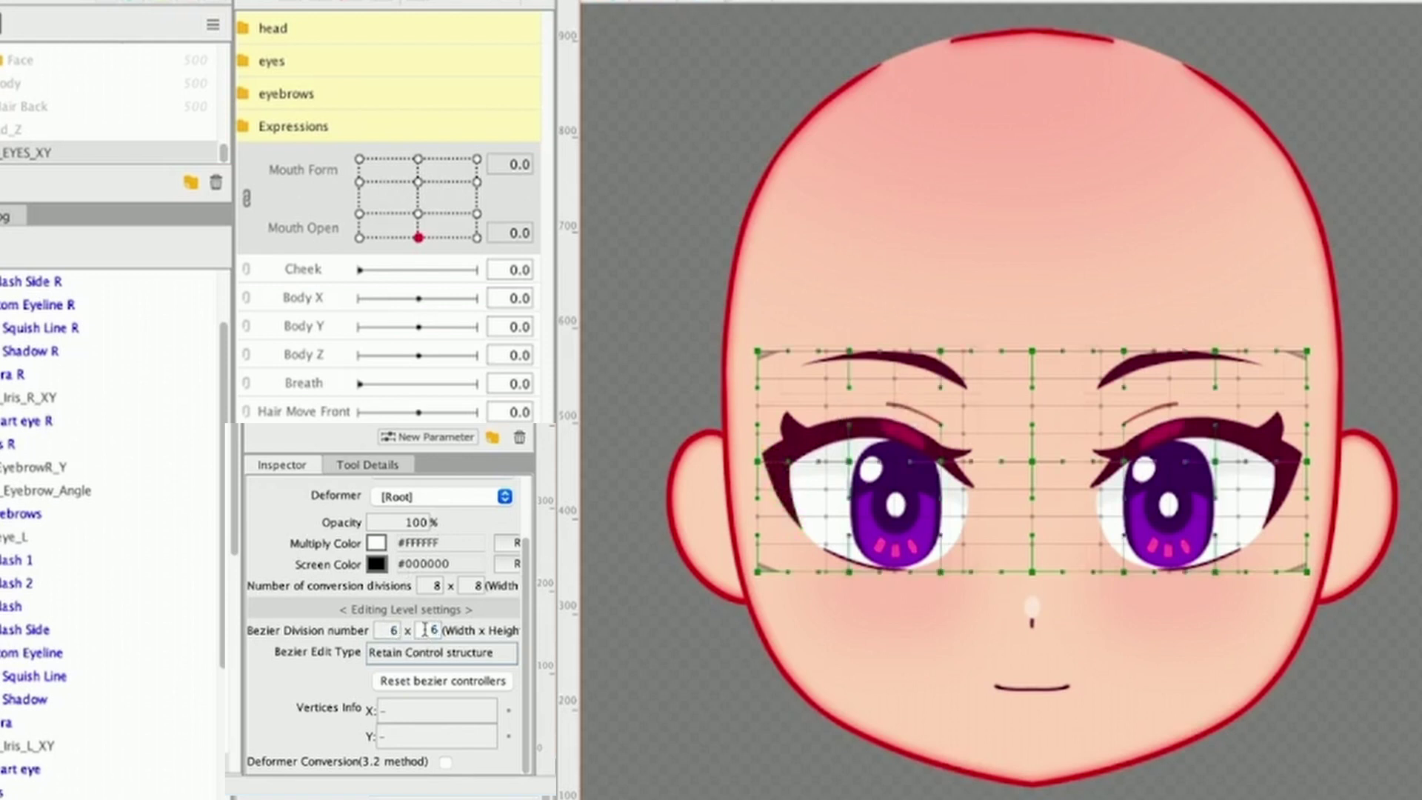
{"action": "type", "text": "6"}
{"action": "key", "text": "Tab"}
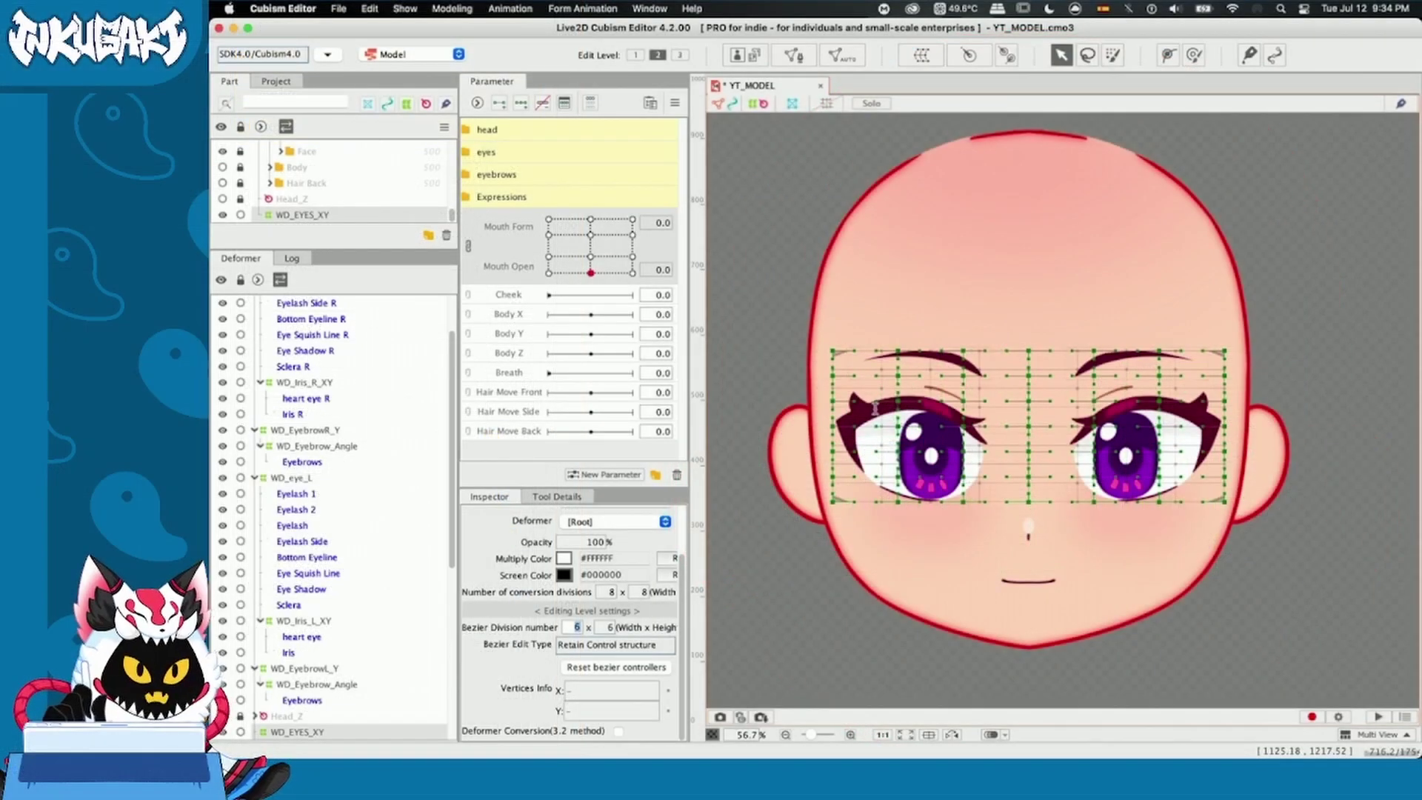
{"action": "left_click", "coordinate": [731, 387]}
{"action": "left_click", "coordinate": [859, 351]}
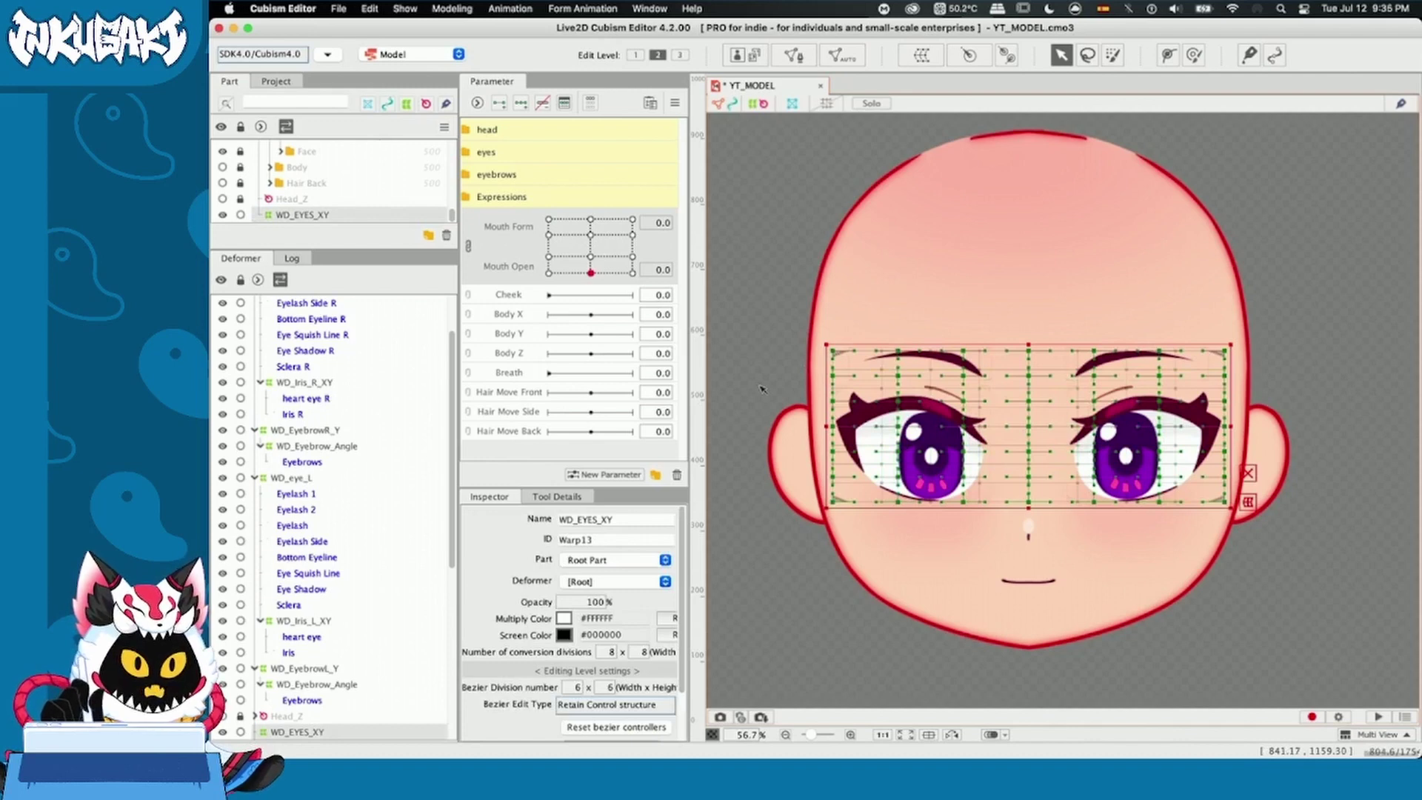
- Collapse the WD_eye_R, WD_EyebrowR_Y, WD_eye_L and WD_EyebrowL_Y branches in the deformer hierarchy
{"action": "scroll", "coordinate": [291, 412], "scroll_direction": "up", "scroll_amount": 2}
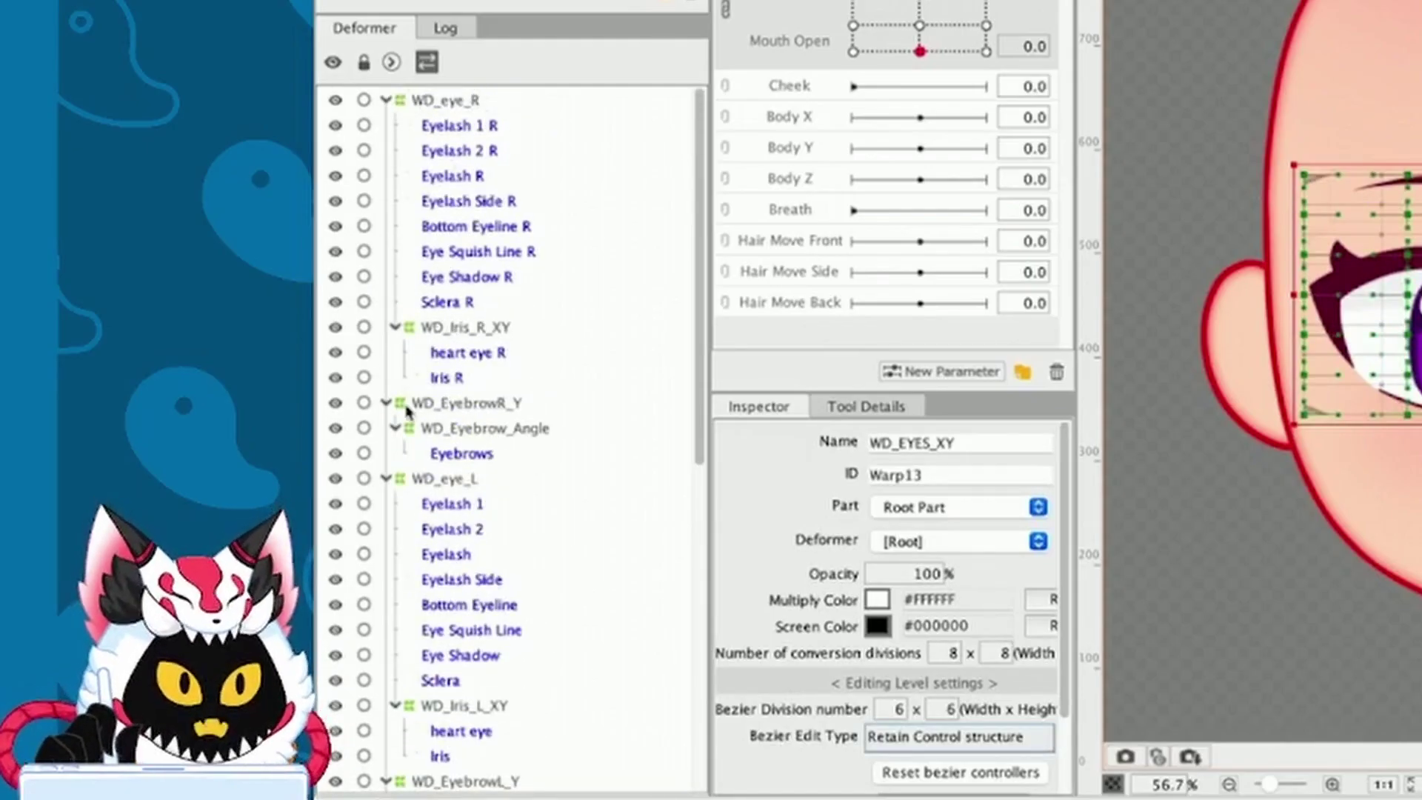
{"action": "left_click", "coordinate": [386, 100]}
{"action": "left_click", "coordinate": [386, 126]}
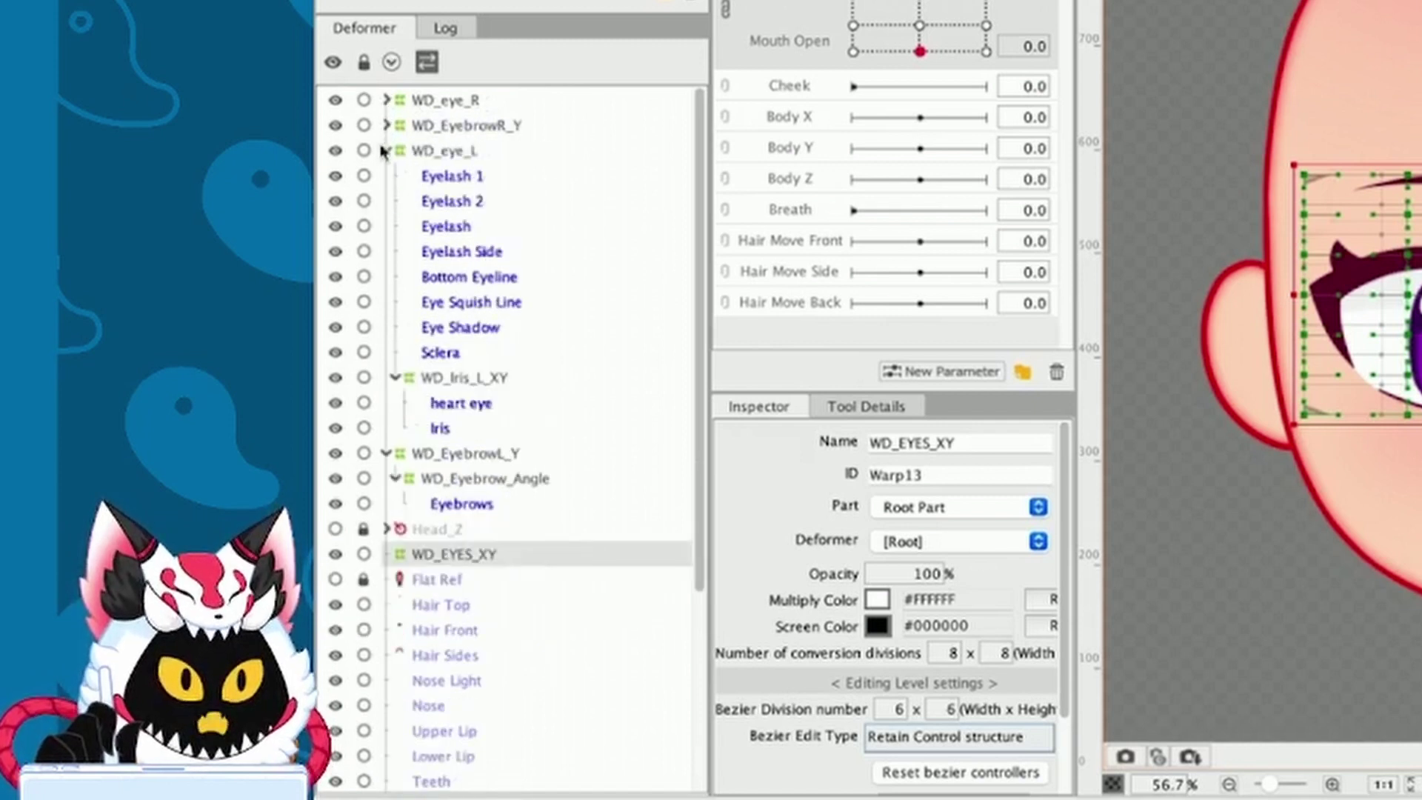
{"action": "left_click", "coordinate": [386, 152]}
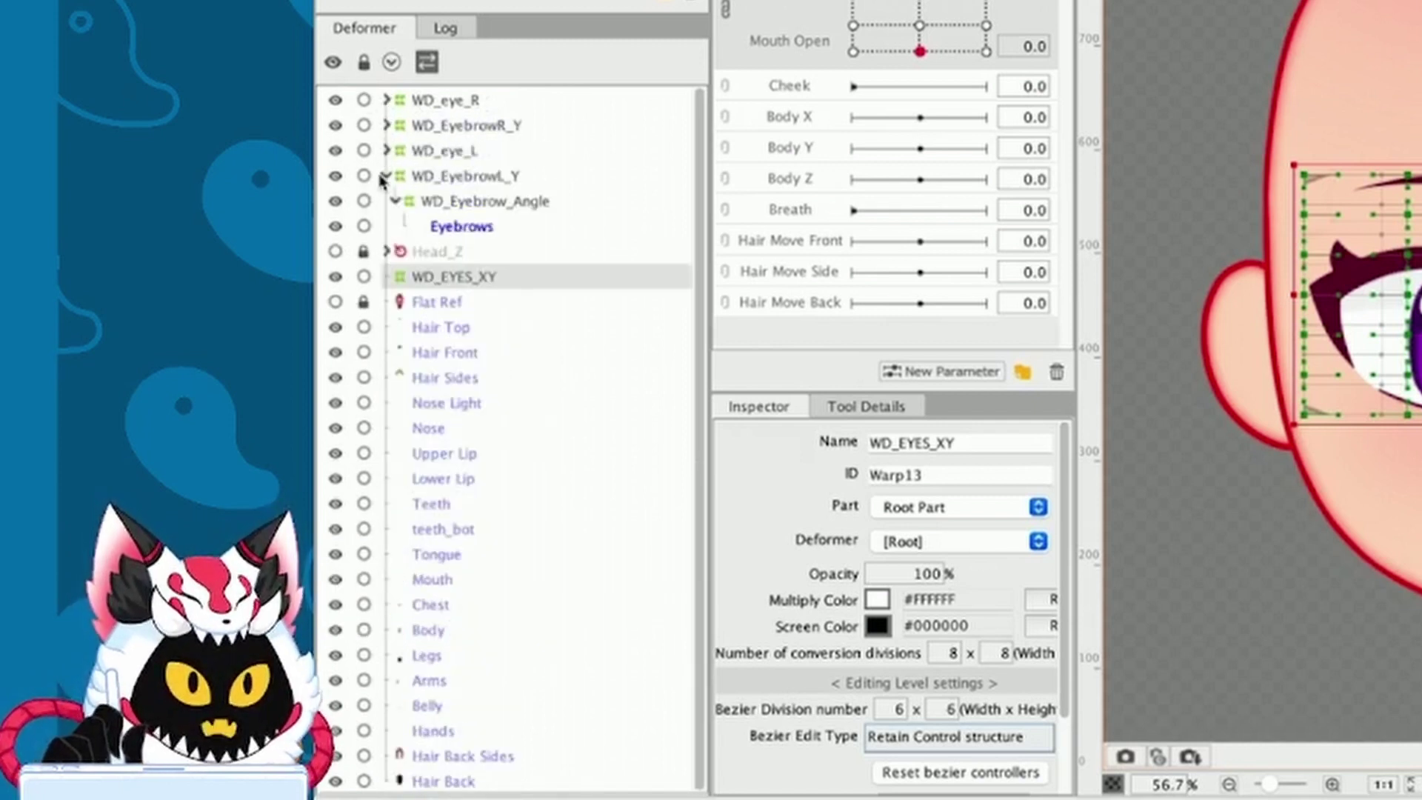
{"action": "left_click", "coordinate": [386, 177]}
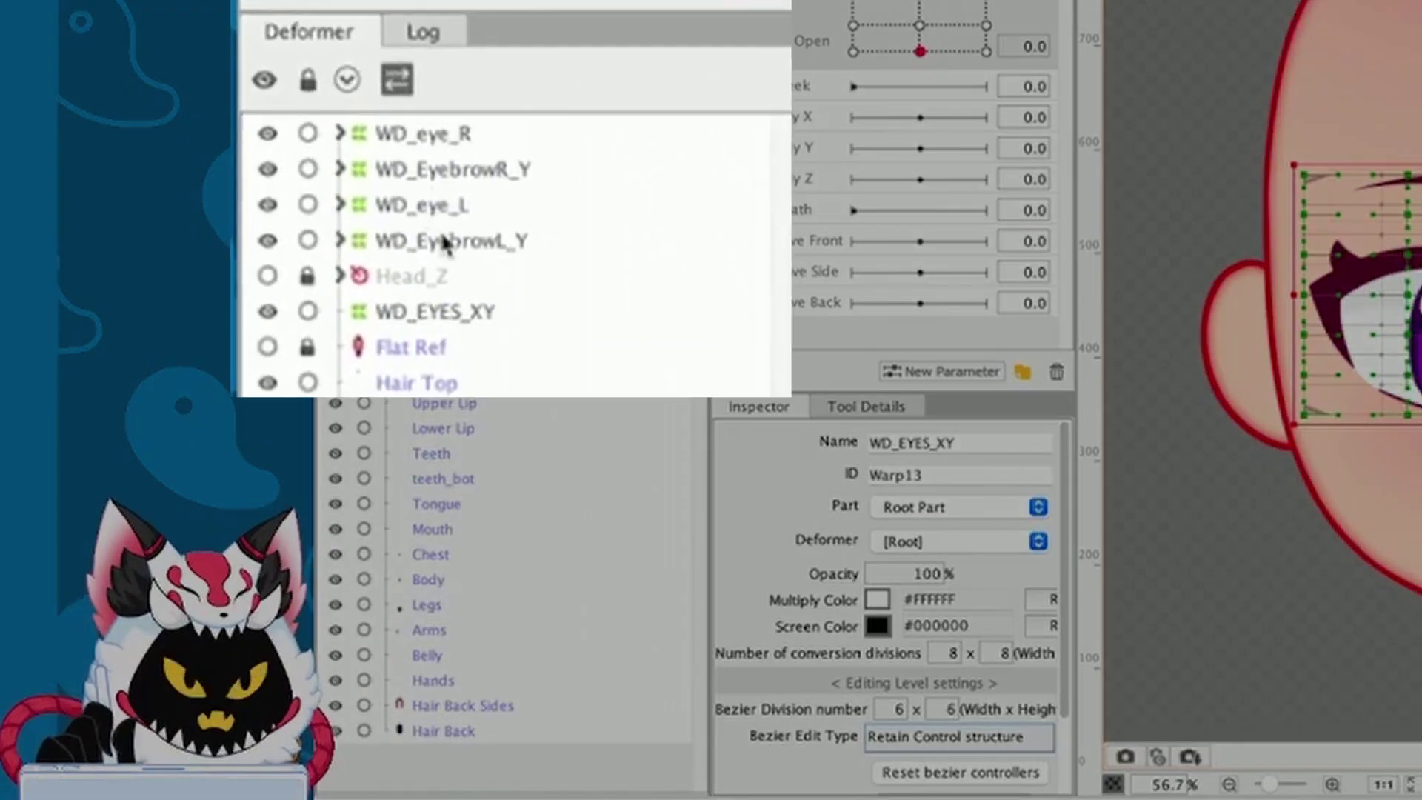
- Nest the four eye and eyebrow deformers under WD_EYES_XY, expand that branch and select the parent
{"action": "left_click", "coordinate": [444, 202]}
{"action": "left_click_drag", "start_coordinate": [442, 254], "coordinate": [439, 329]}
{"action": "left_click_drag", "start_coordinate": [389, 214], "coordinate": [412, 290]}
{"action": "left_click_drag", "start_coordinate": [380, 178], "coordinate": [392, 252]}
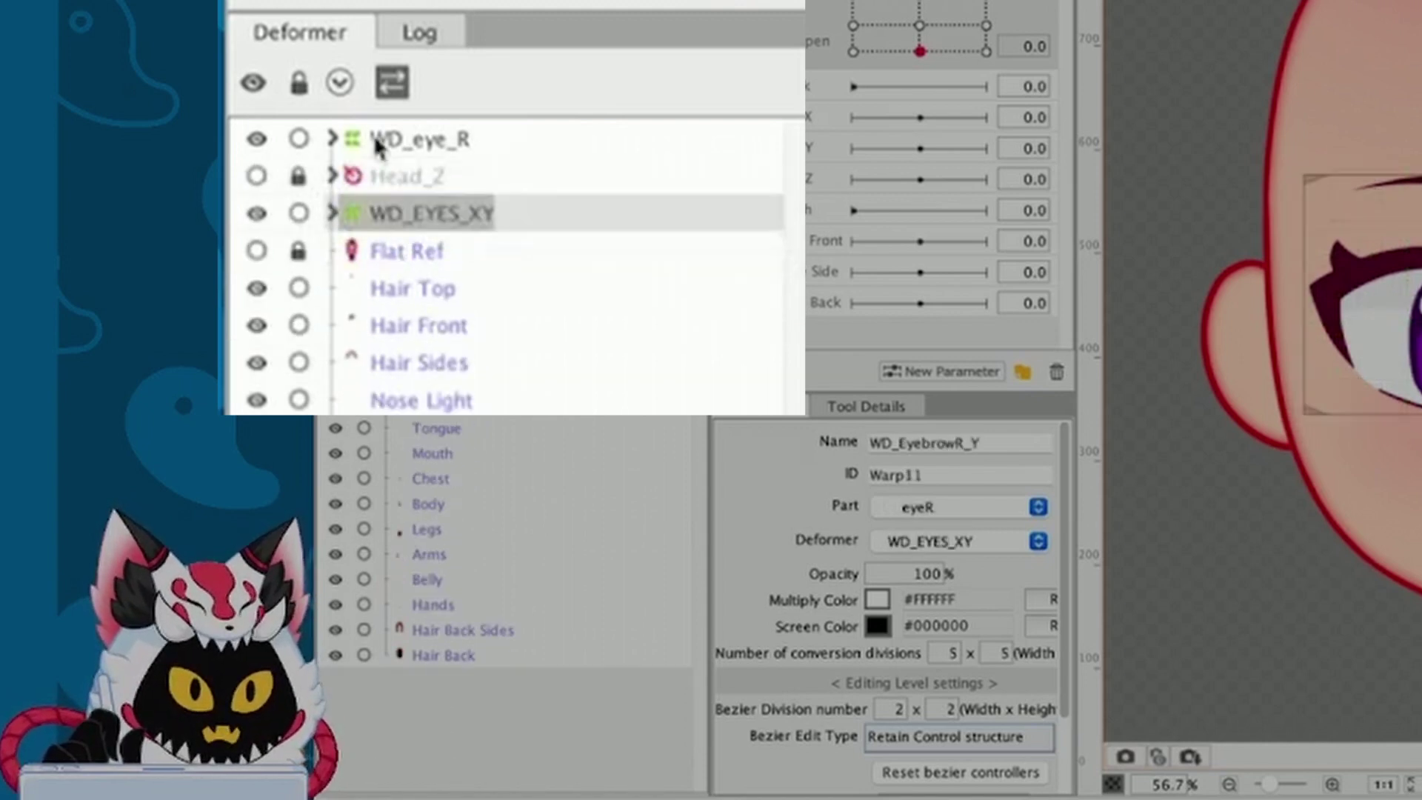
{"action": "left_click_drag", "start_coordinate": [375, 141], "coordinate": [410, 215]}
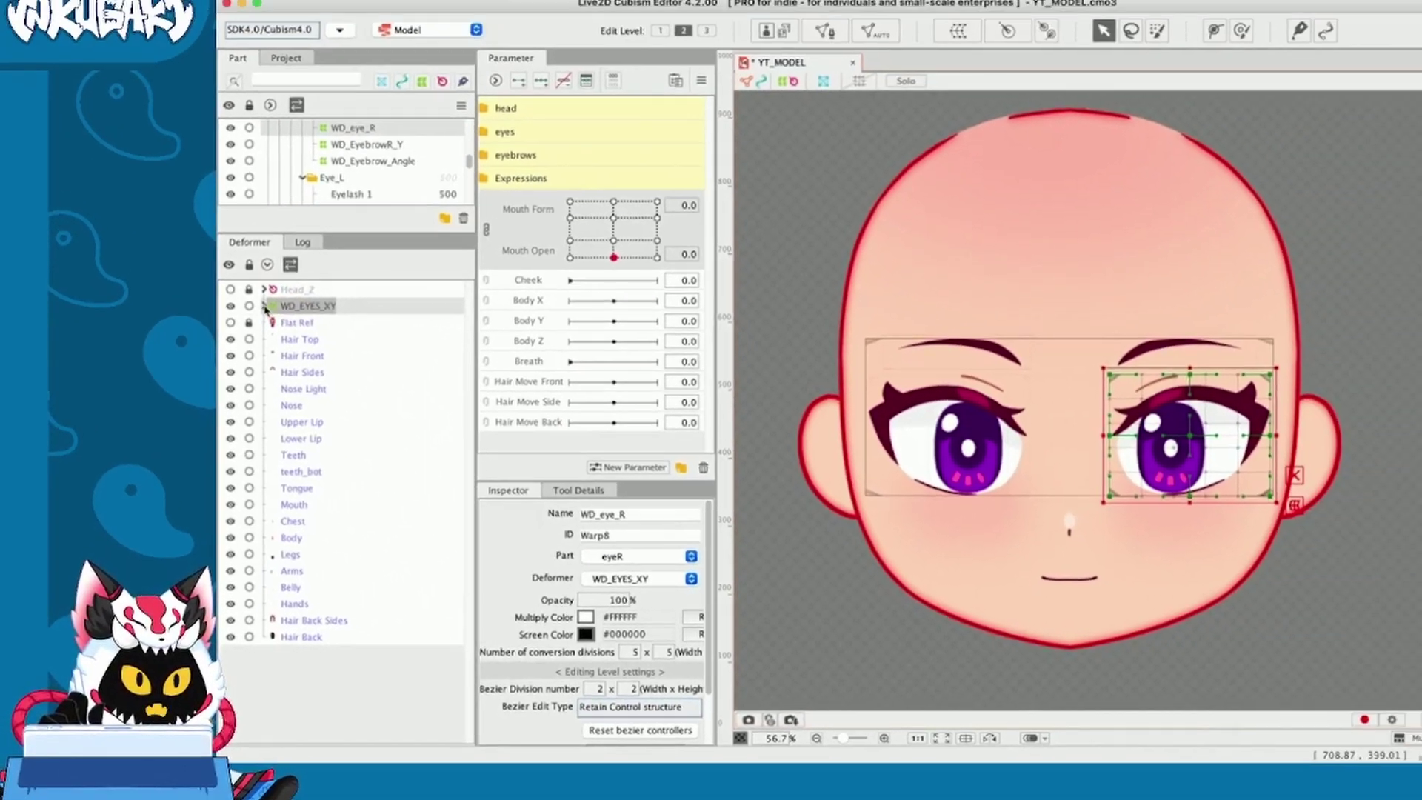
{"action": "left_click", "coordinate": [265, 306]}
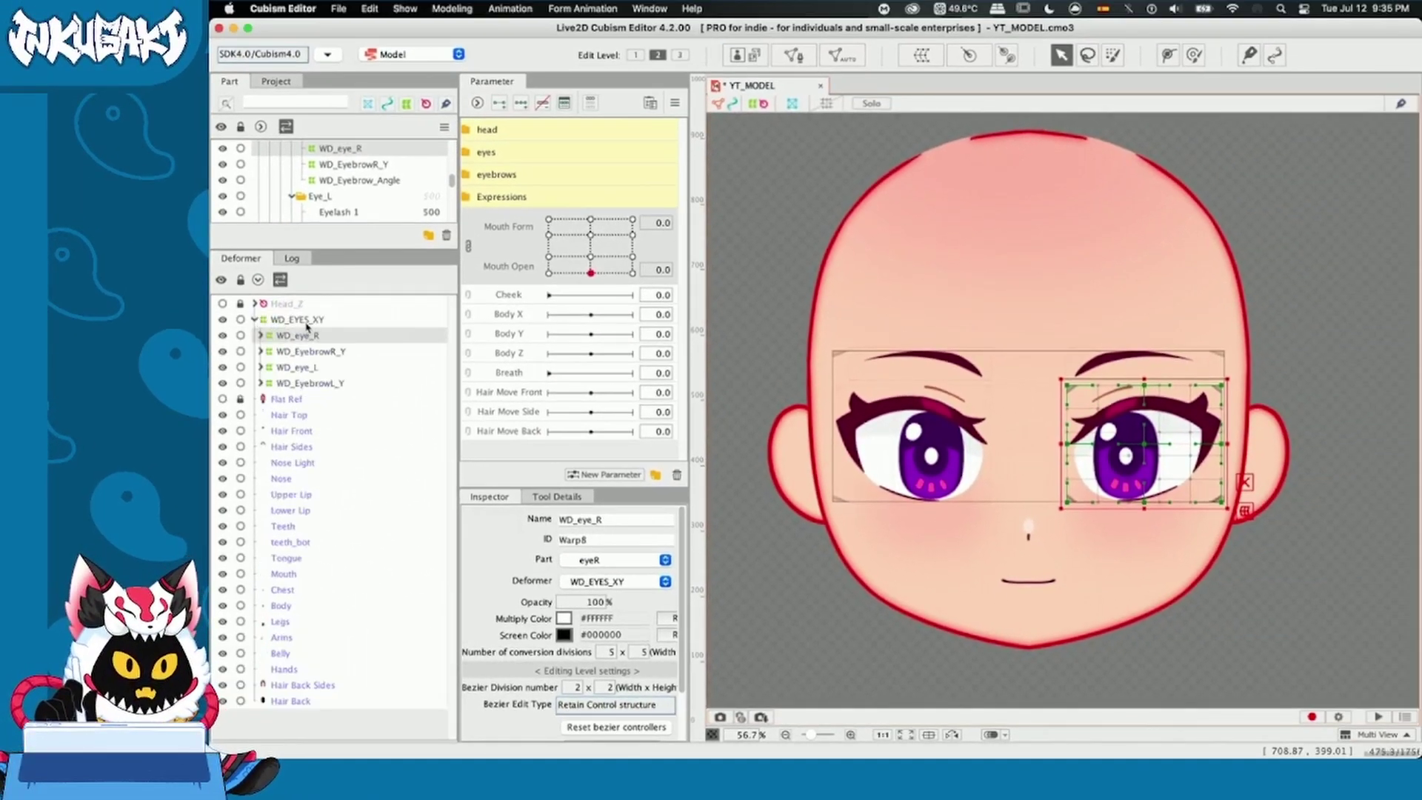
{"action": "left_click", "coordinate": [282, 320]}
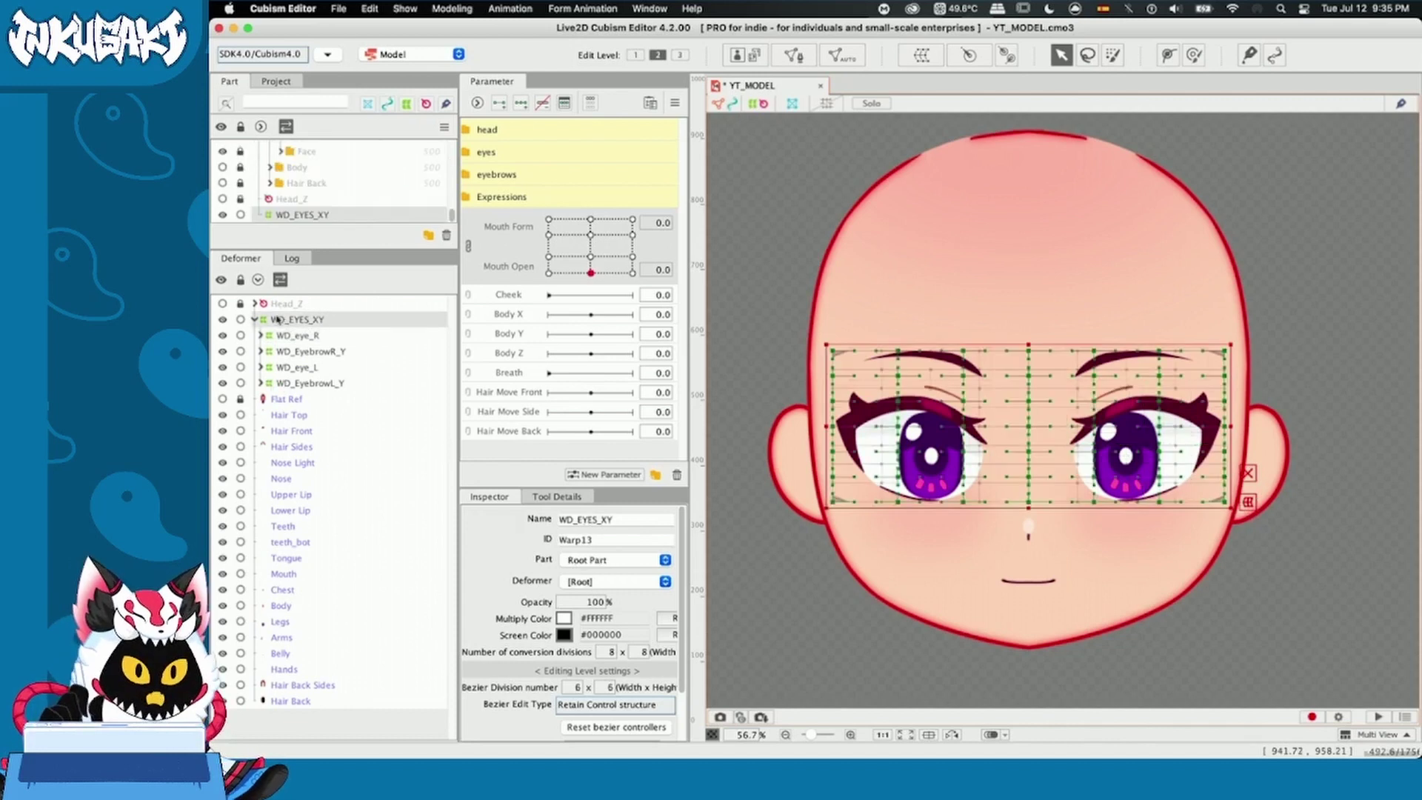
- Expand the head parameter group and lock the four eye and eyebrow deformers inside WD_EYES_XY
{"action": "mouse_move", "coordinate": [1035, 449]}
{"action": "left_mouse_down"}
{"action": "mouse_move", "coordinate": [1041, 418]}
{"action": "mouse_move", "coordinate": [991, 462]}
{"action": "mouse_move", "coordinate": [1025, 466]}
{"action": "left_mouse_up"}
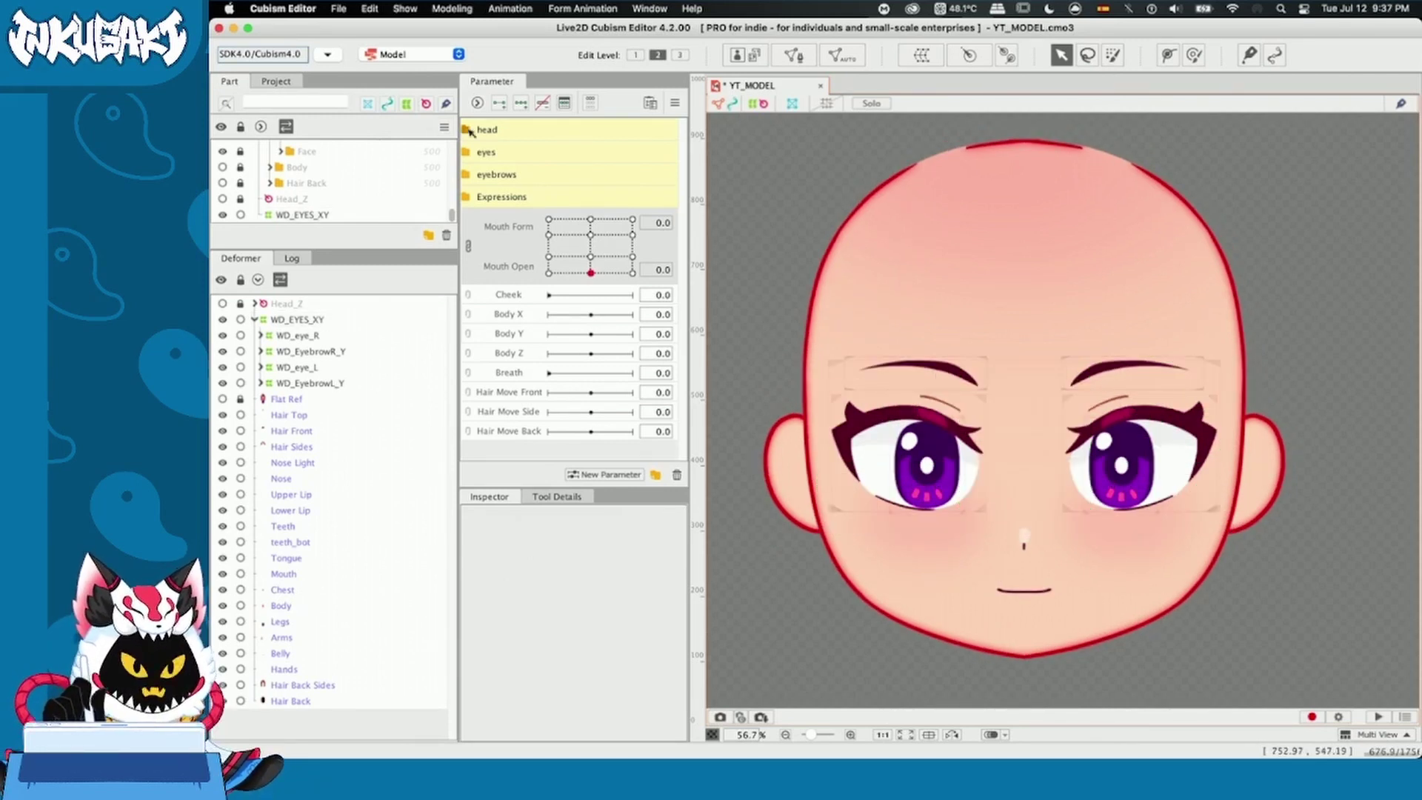
{"action": "left_click", "coordinate": [468, 130]}
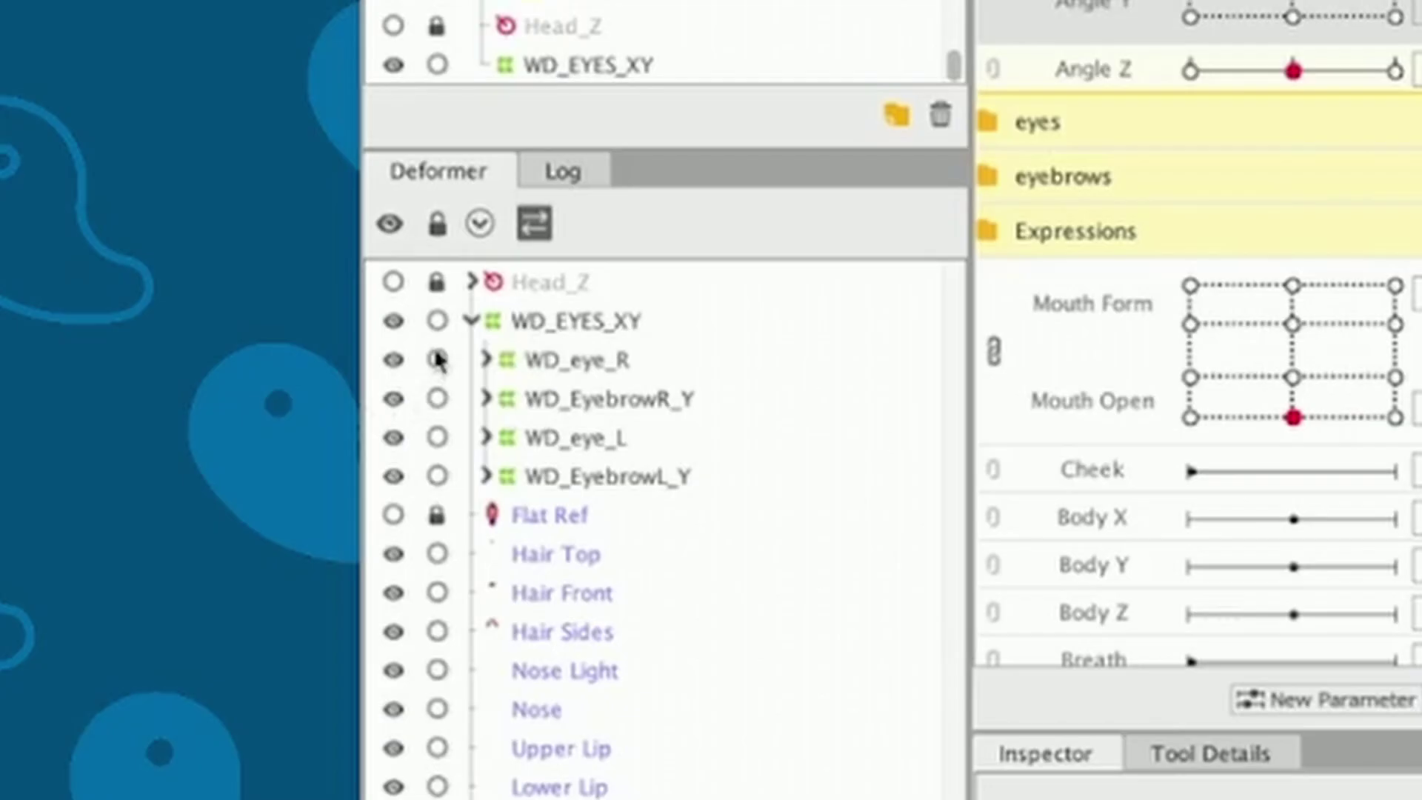
{"action": "left_click", "coordinate": [240, 335]}
{"action": "left_click", "coordinate": [240, 351]}
{"action": "left_click", "coordinate": [240, 367]}
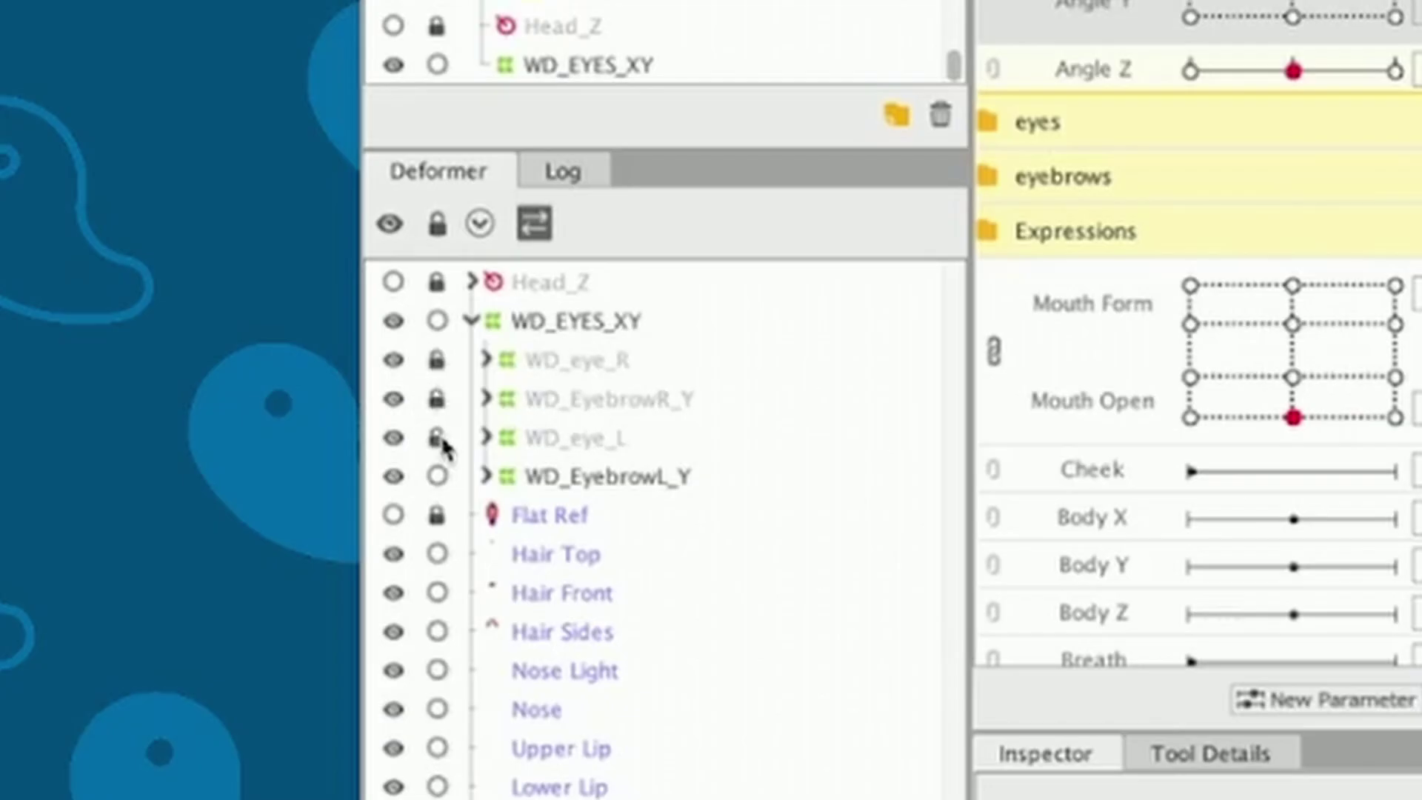
{"action": "left_click", "coordinate": [437, 476]}
- Separate the linked Angle X and Angle Y parameters and add three keys to Angle X for WD_EYES_XY
{"action": "left_click", "coordinate": [576, 321]}
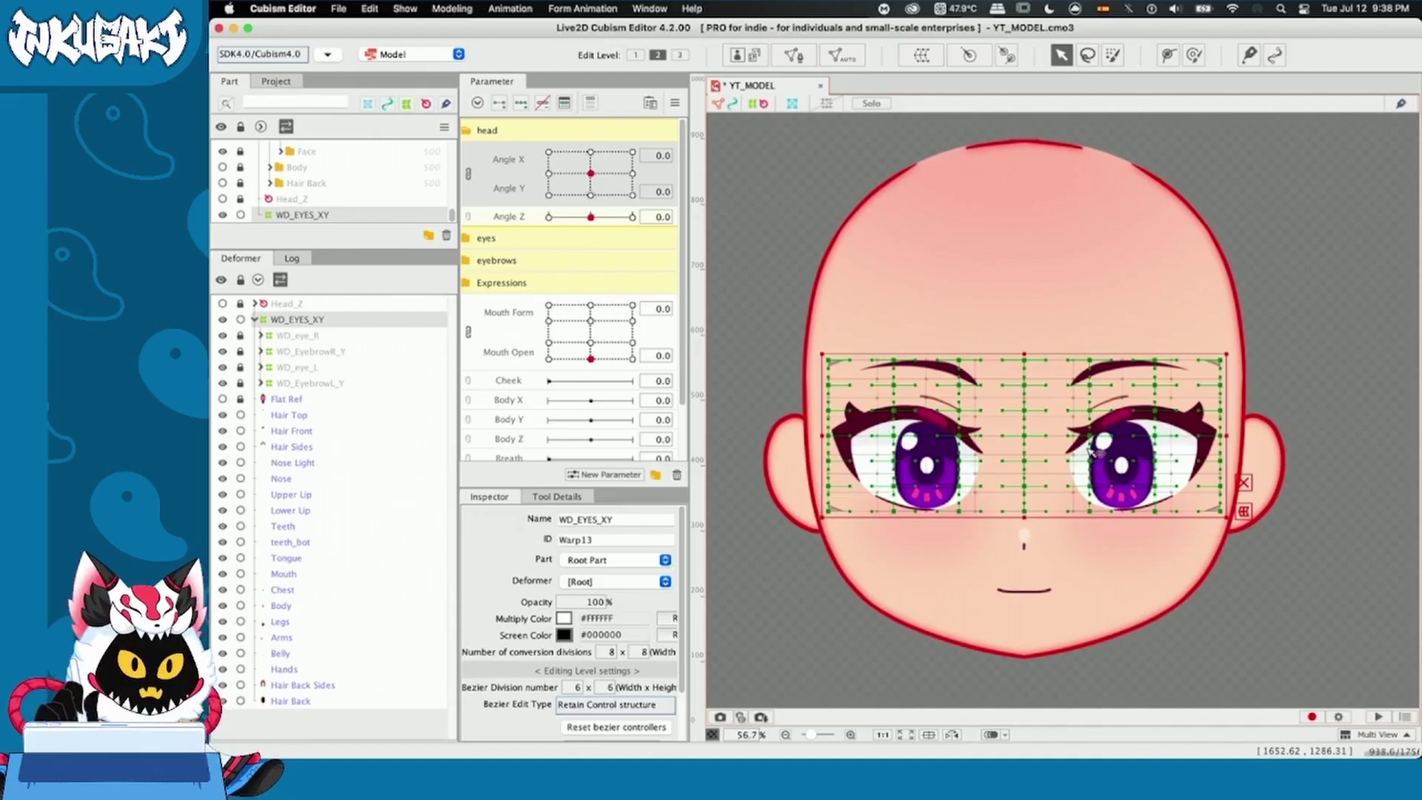
{"action": "mouse_move", "coordinate": [1087, 448]}
{"action": "left_mouse_down"}
{"action": "mouse_move", "coordinate": [1086, 430]}
{"action": "mouse_move", "coordinate": [1086, 450]}
{"action": "left_mouse_up"}
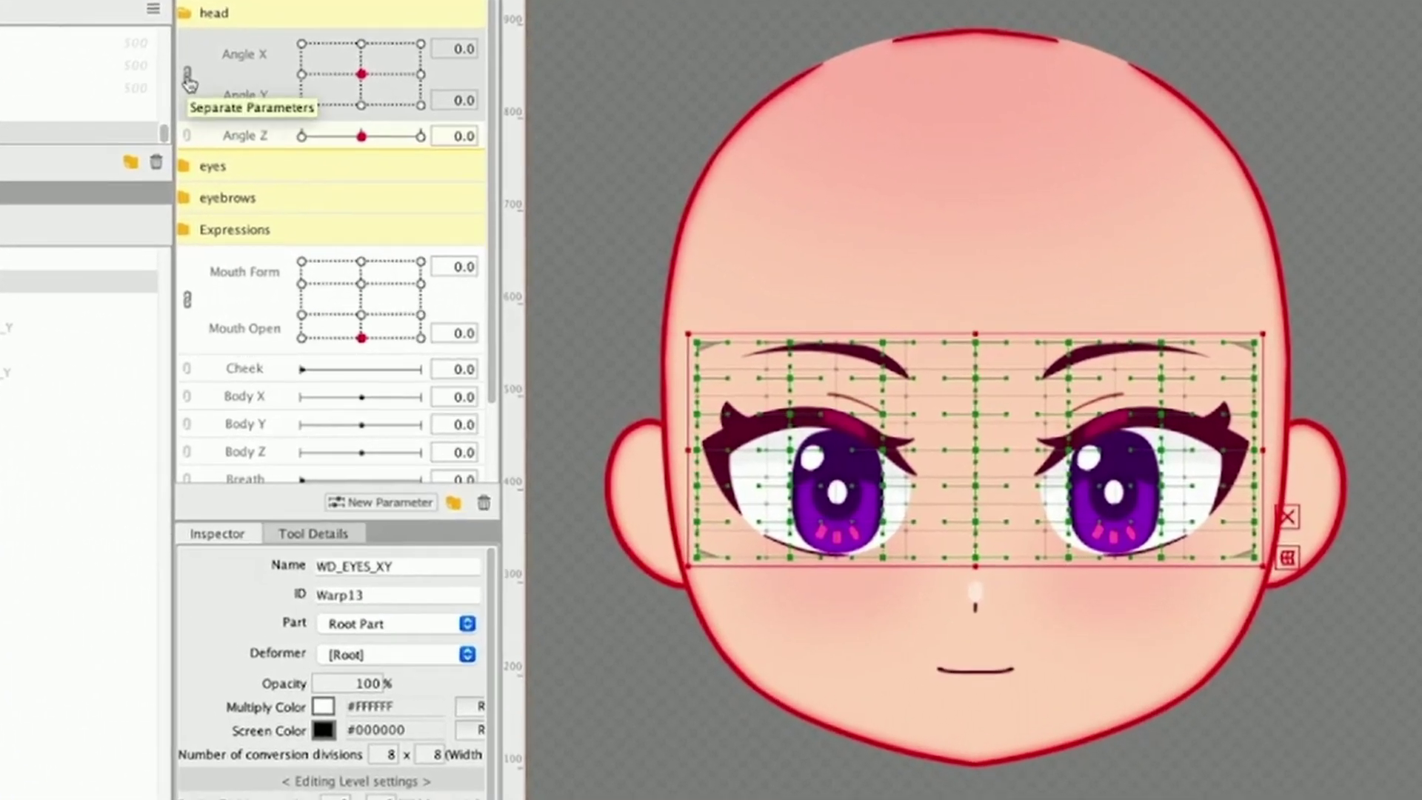
{"action": "left_click", "coordinate": [187, 76]}
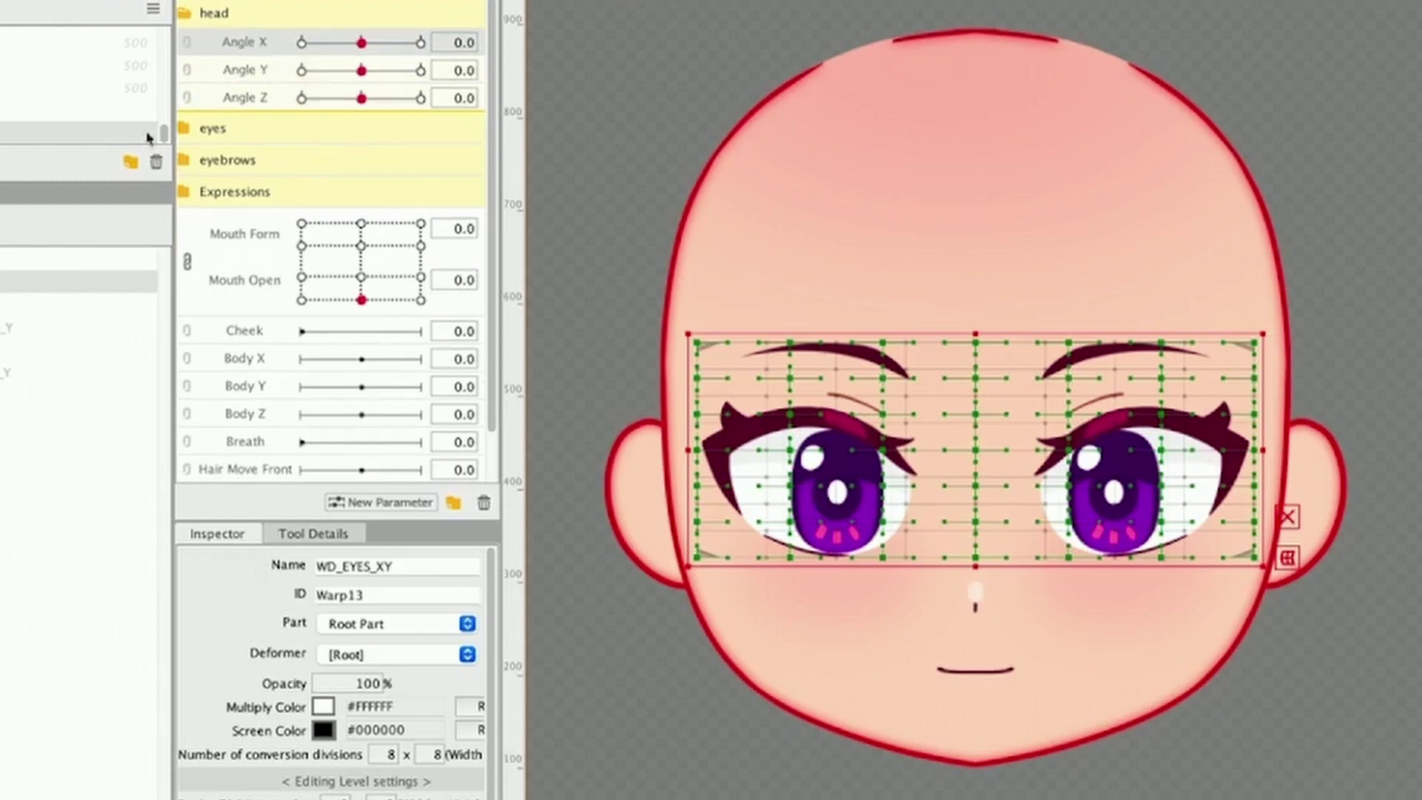
{"action": "left_click", "coordinate": [255, 2]}
- Set Angle X to -30 and shift WD_EYES_XY sideways in the direction the head turns
{"action": "left_click_drag", "start_coordinate": [360, 43], "coordinate": [266, 44]}
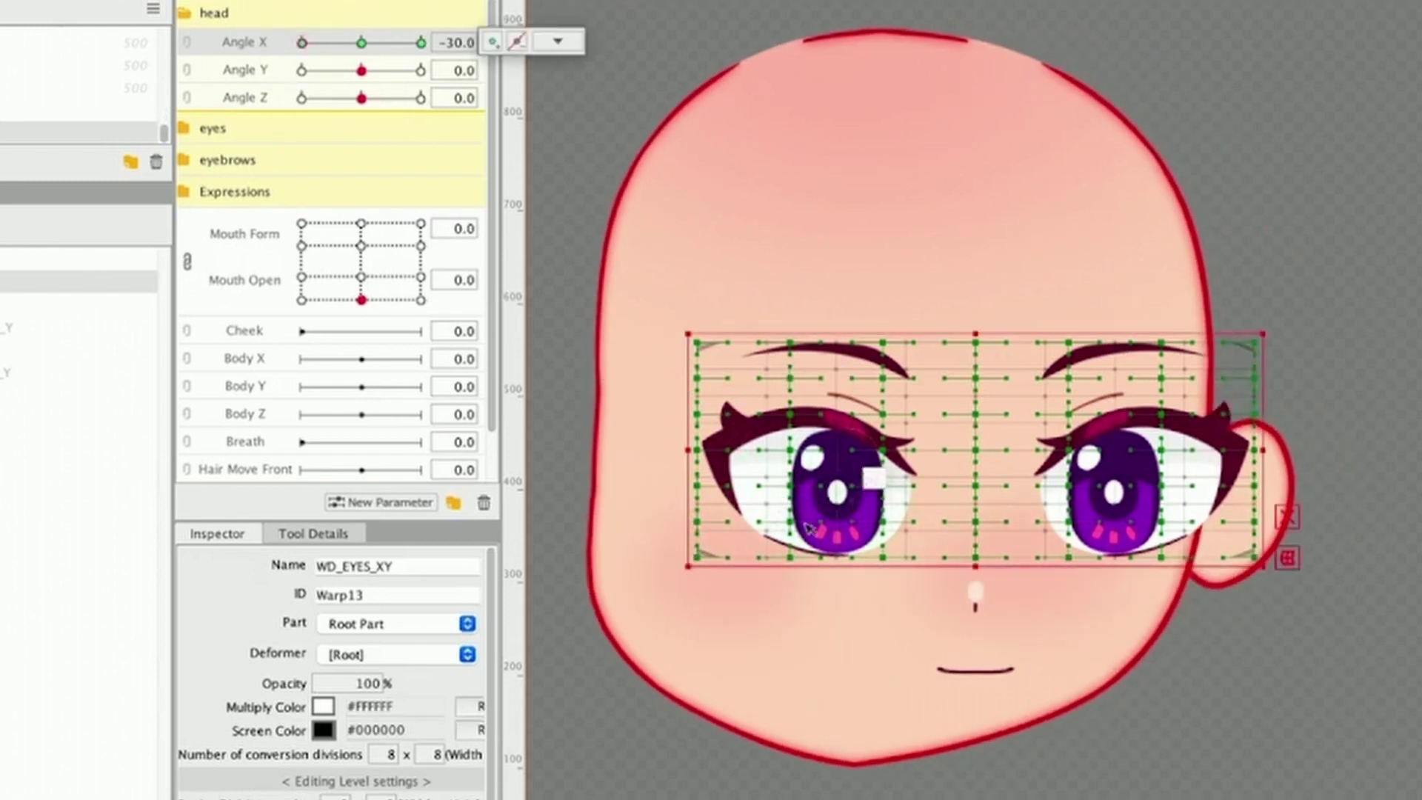
{"action": "left_click_drag", "start_coordinate": [807, 522], "coordinate": [850, 531]}
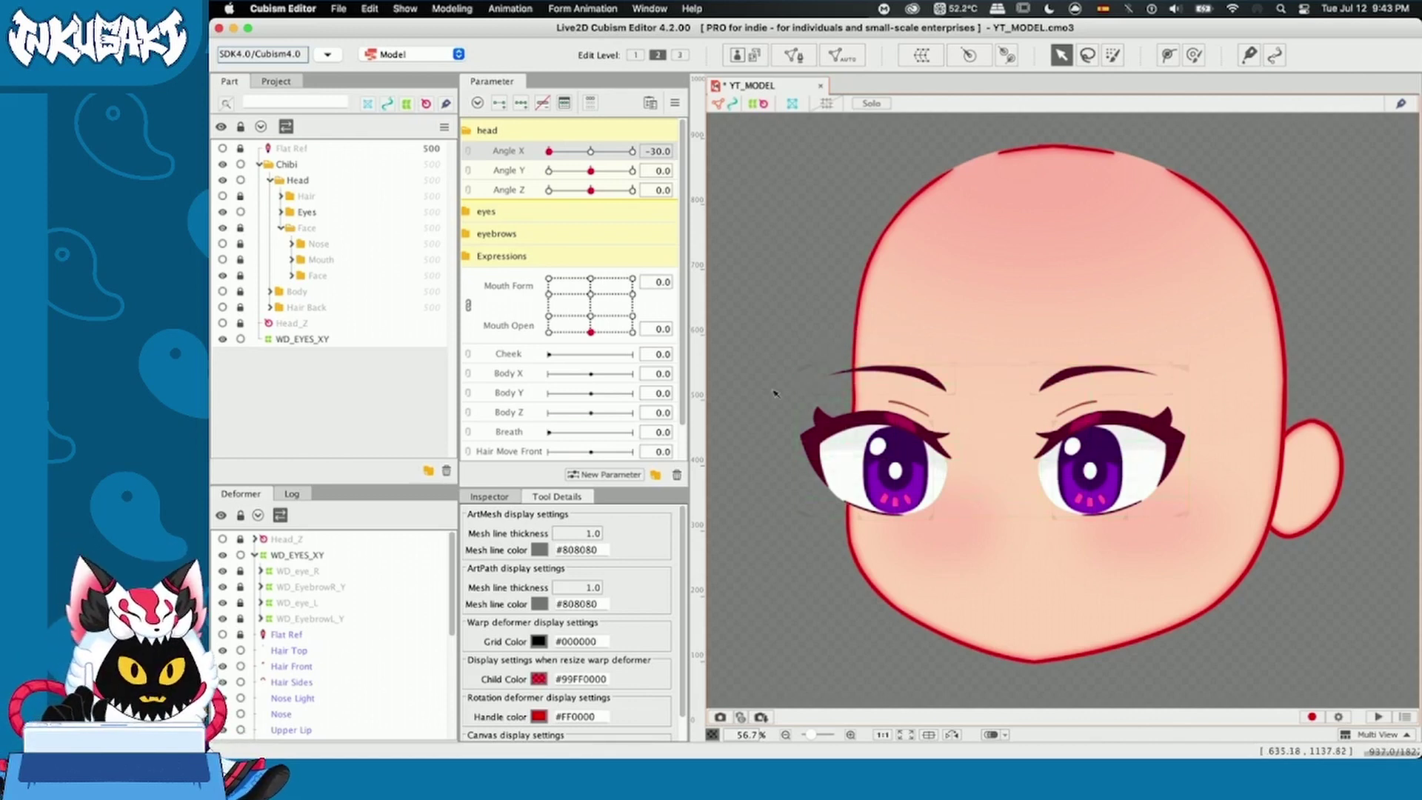
- Squeeze the outer edge of WD_EYES_XY inward onto the far face outline using a 2 by 2 Temporary warp
{"action": "left_click", "coordinate": [800, 371]}
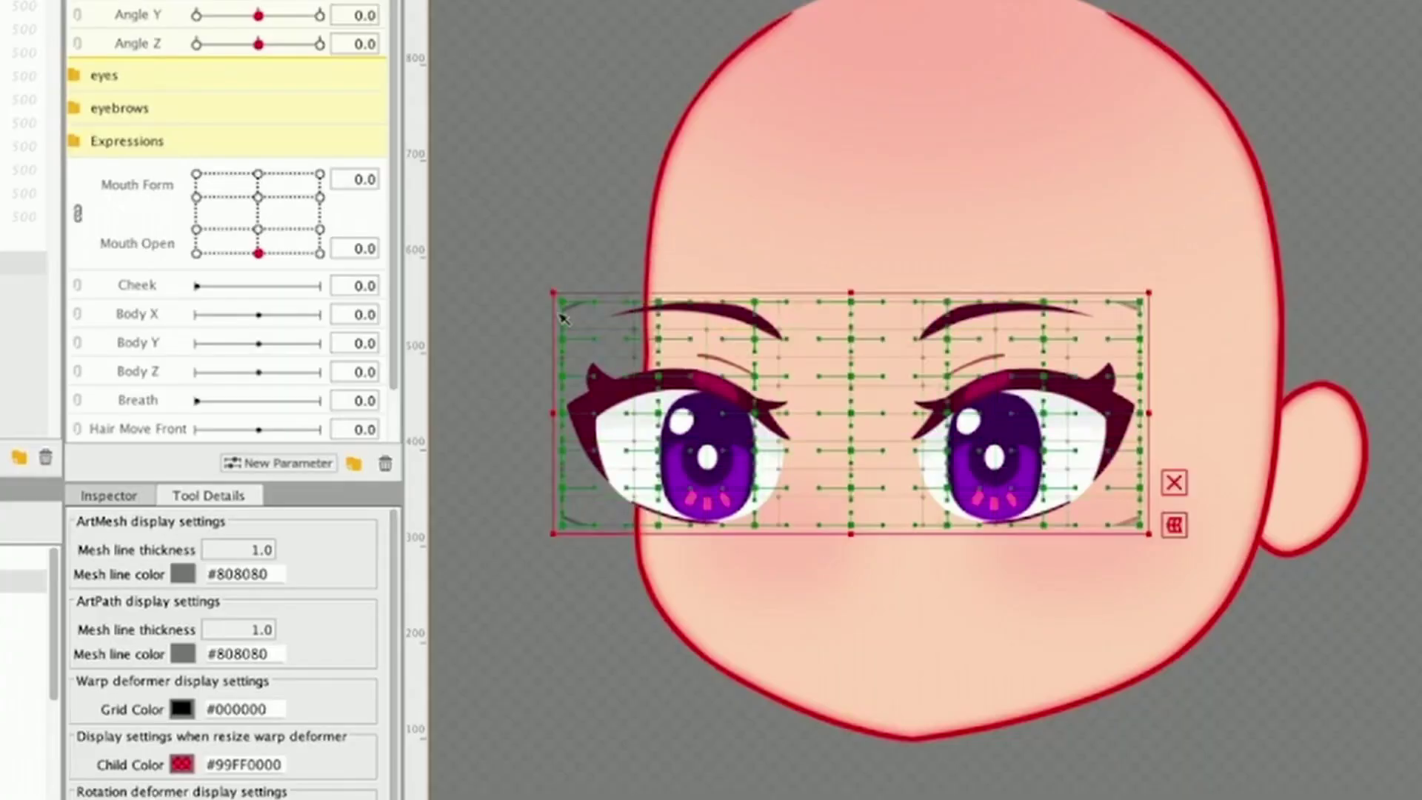
{"action": "scroll", "coordinate": [855, 413], "scroll_direction": "up", "scroll_amount": 2}
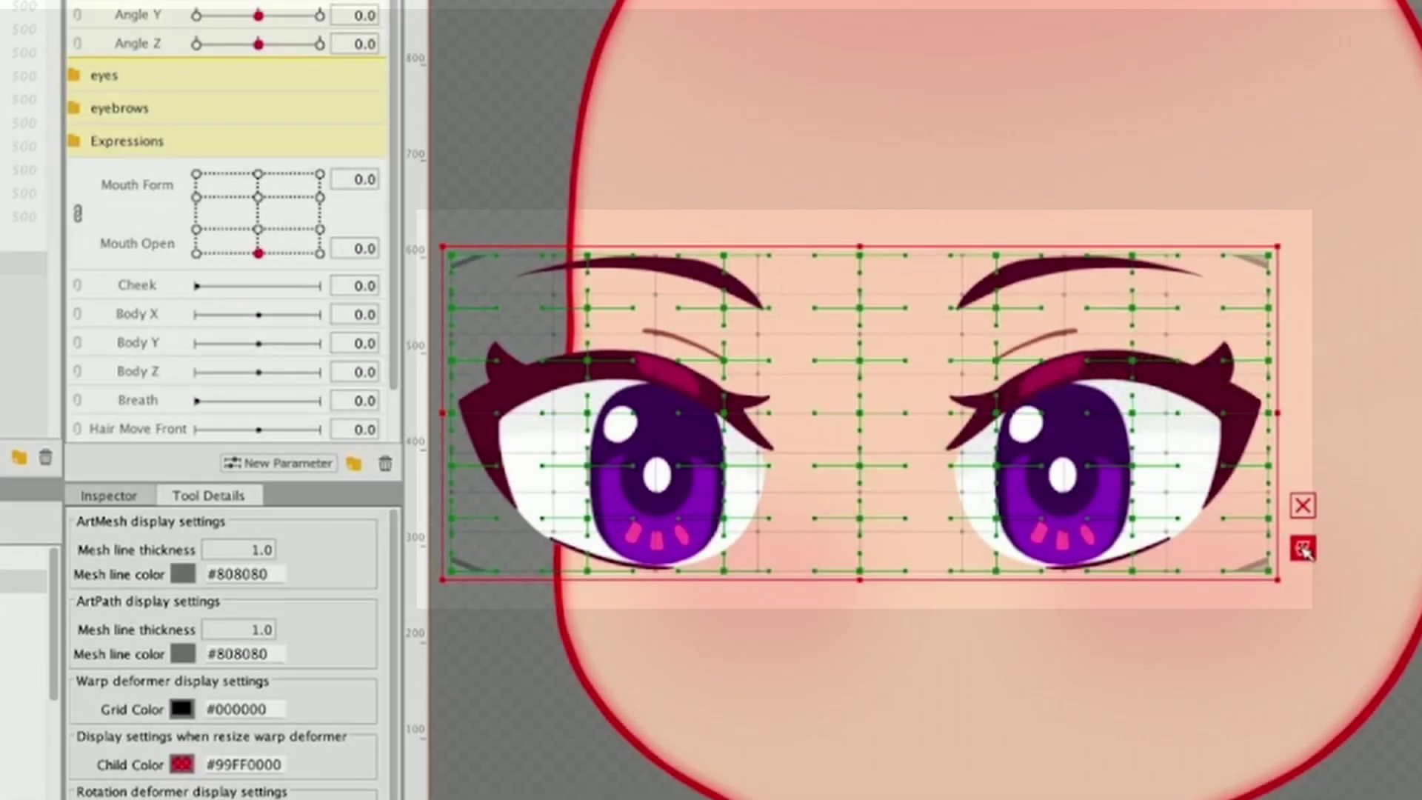
{"action": "left_click", "coordinate": [1304, 549]}
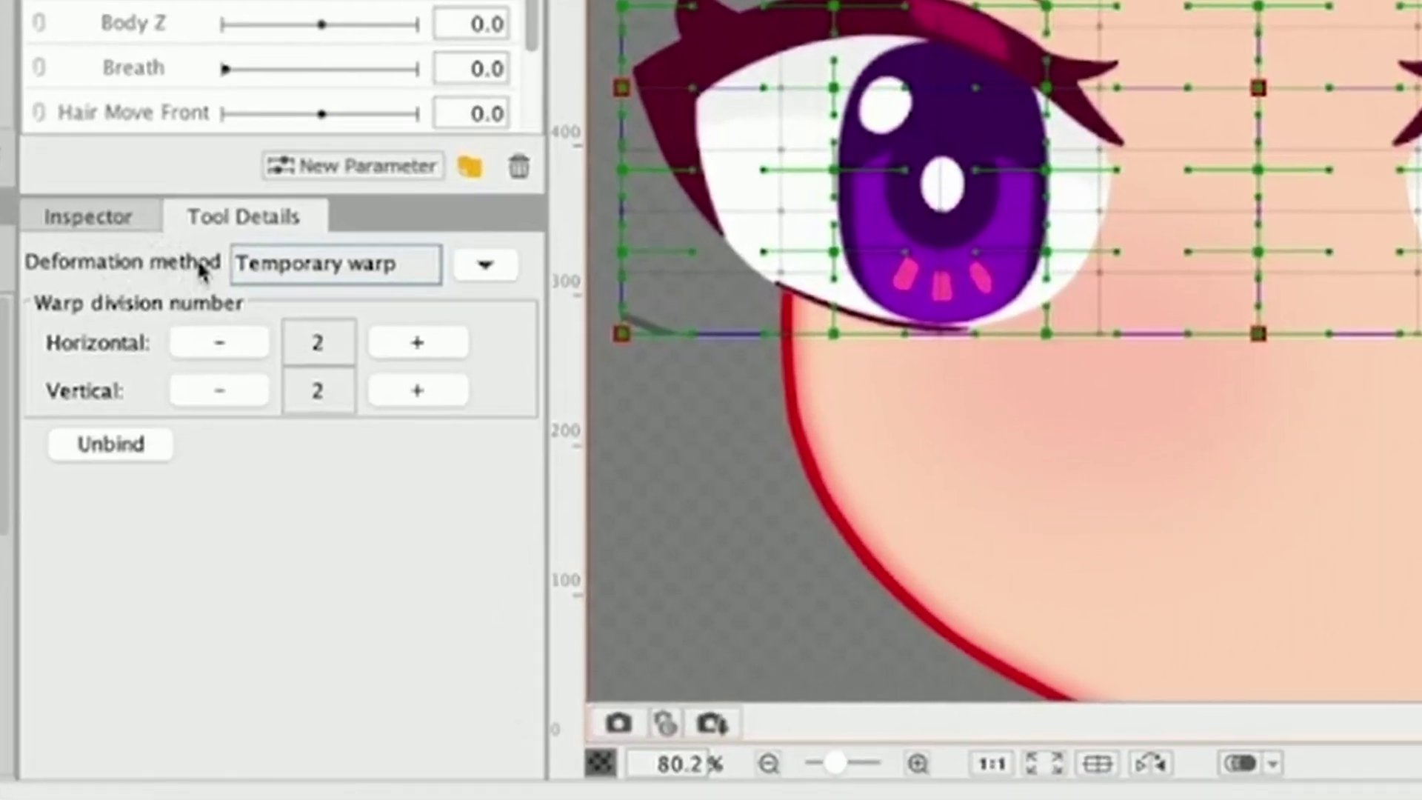
{"action": "left_click", "coordinate": [480, 268]}
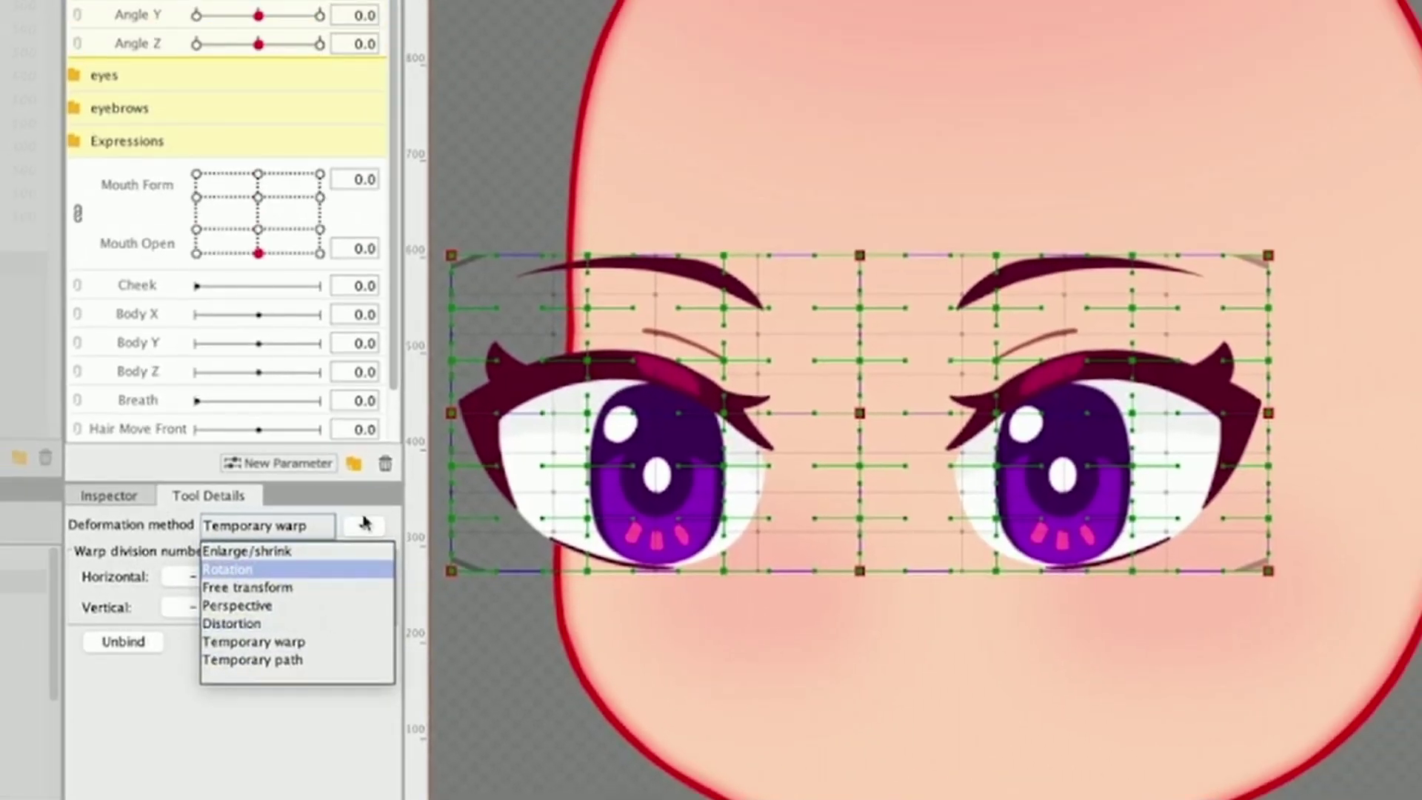
{"action": "left_click", "coordinate": [363, 524]}
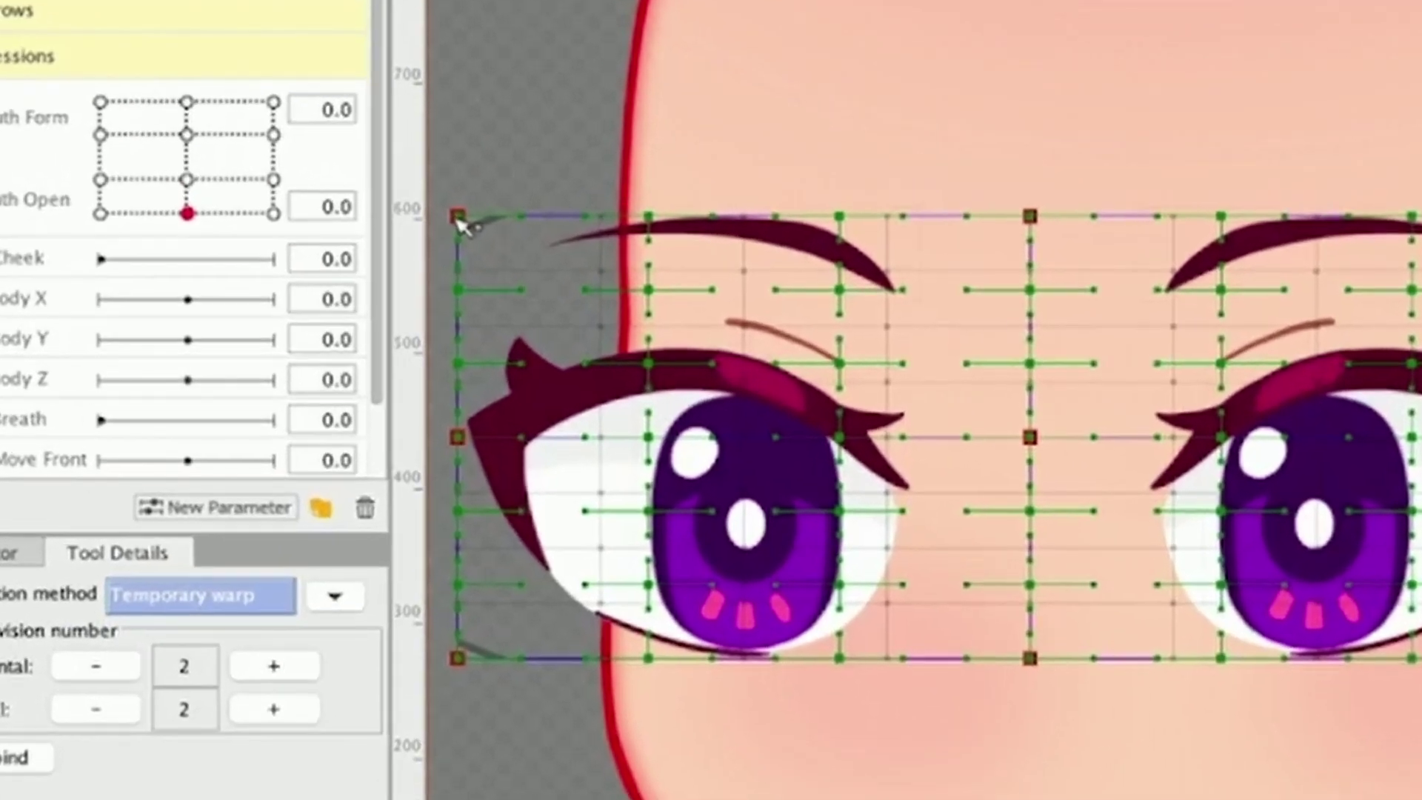
{"action": "left_click_drag", "start_coordinate": [452, 257], "coordinate": [637, 221]}
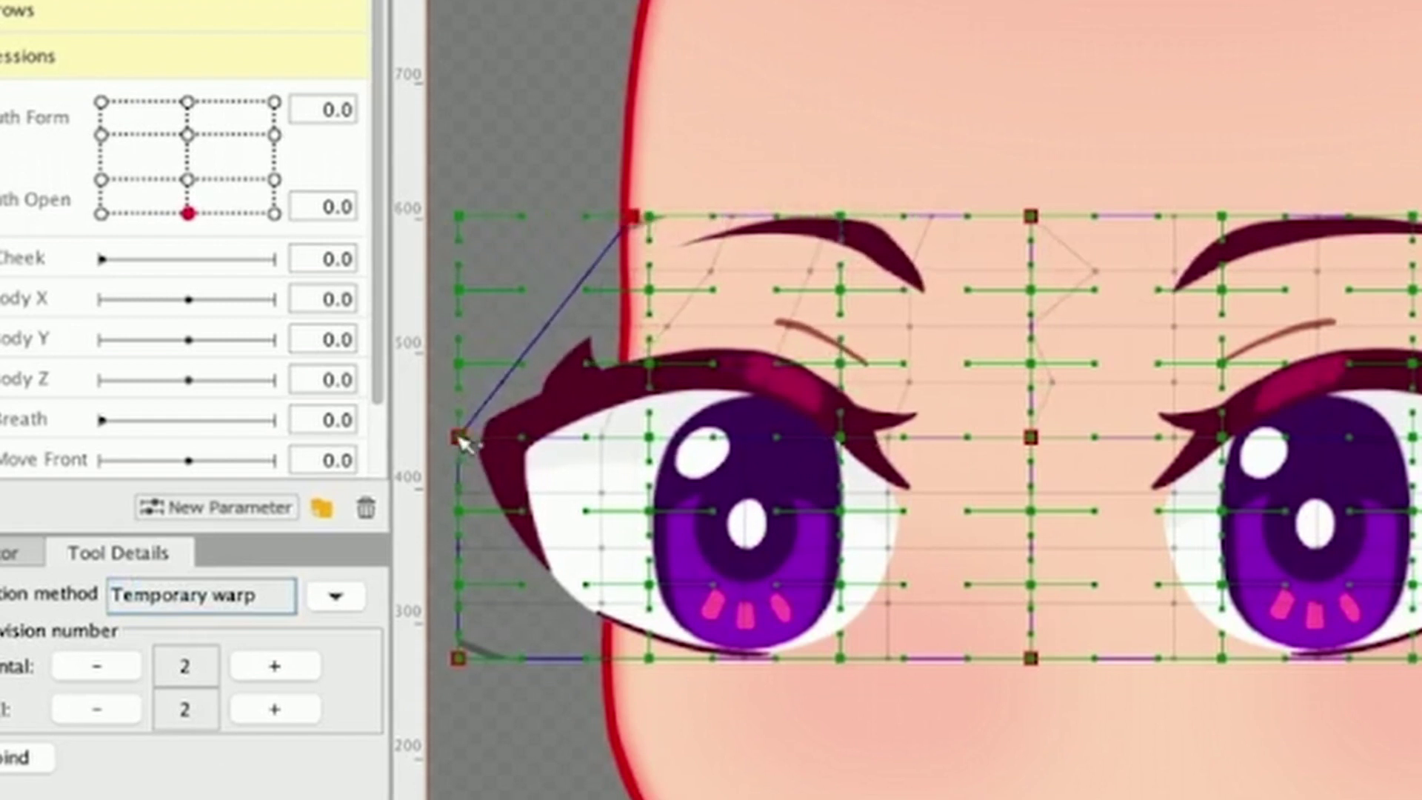
{"action": "left_click_drag", "start_coordinate": [461, 442], "coordinate": [605, 441]}
{"action": "left_click_drag", "start_coordinate": [459, 658], "coordinate": [612, 661]}
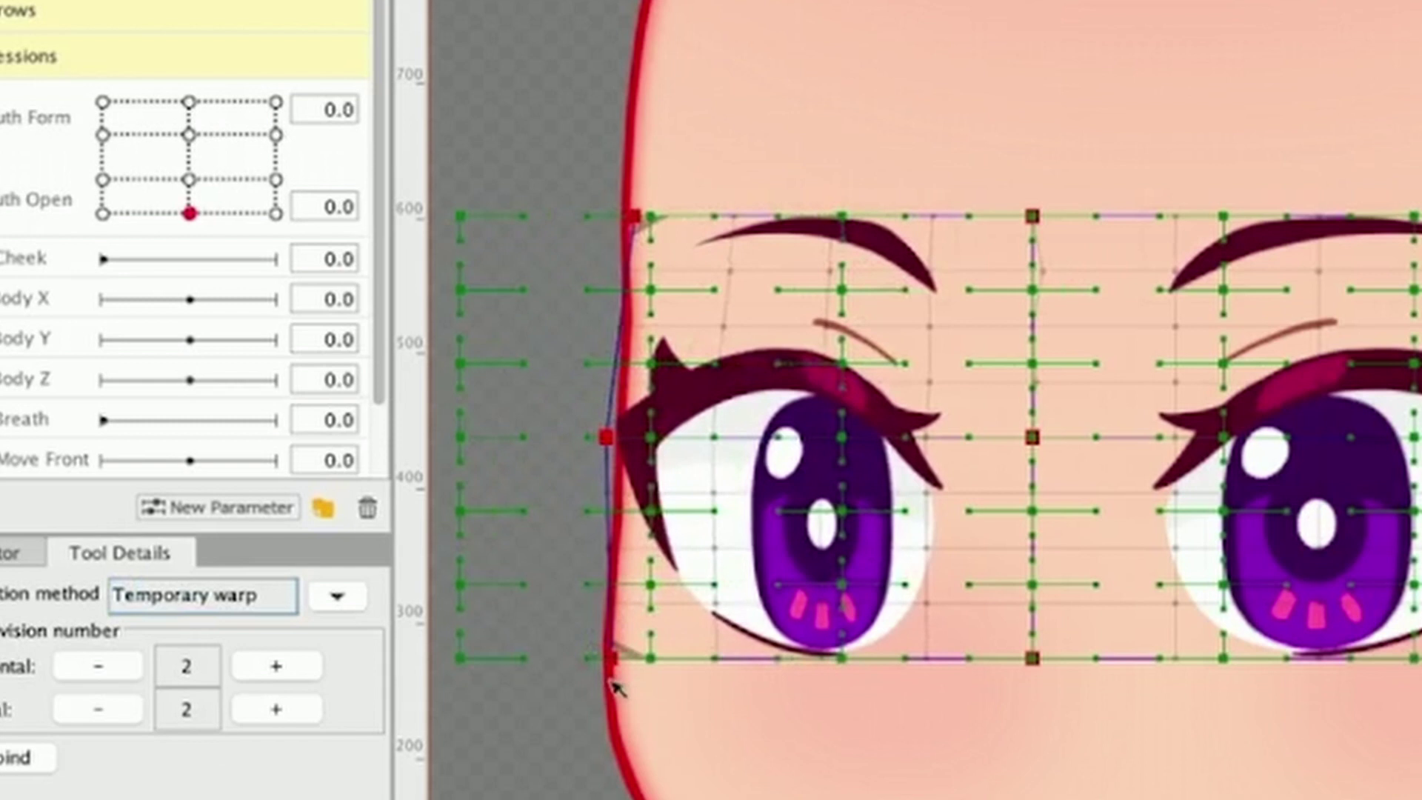
{"action": "left_click_drag", "start_coordinate": [643, 221], "coordinate": [629, 220]}
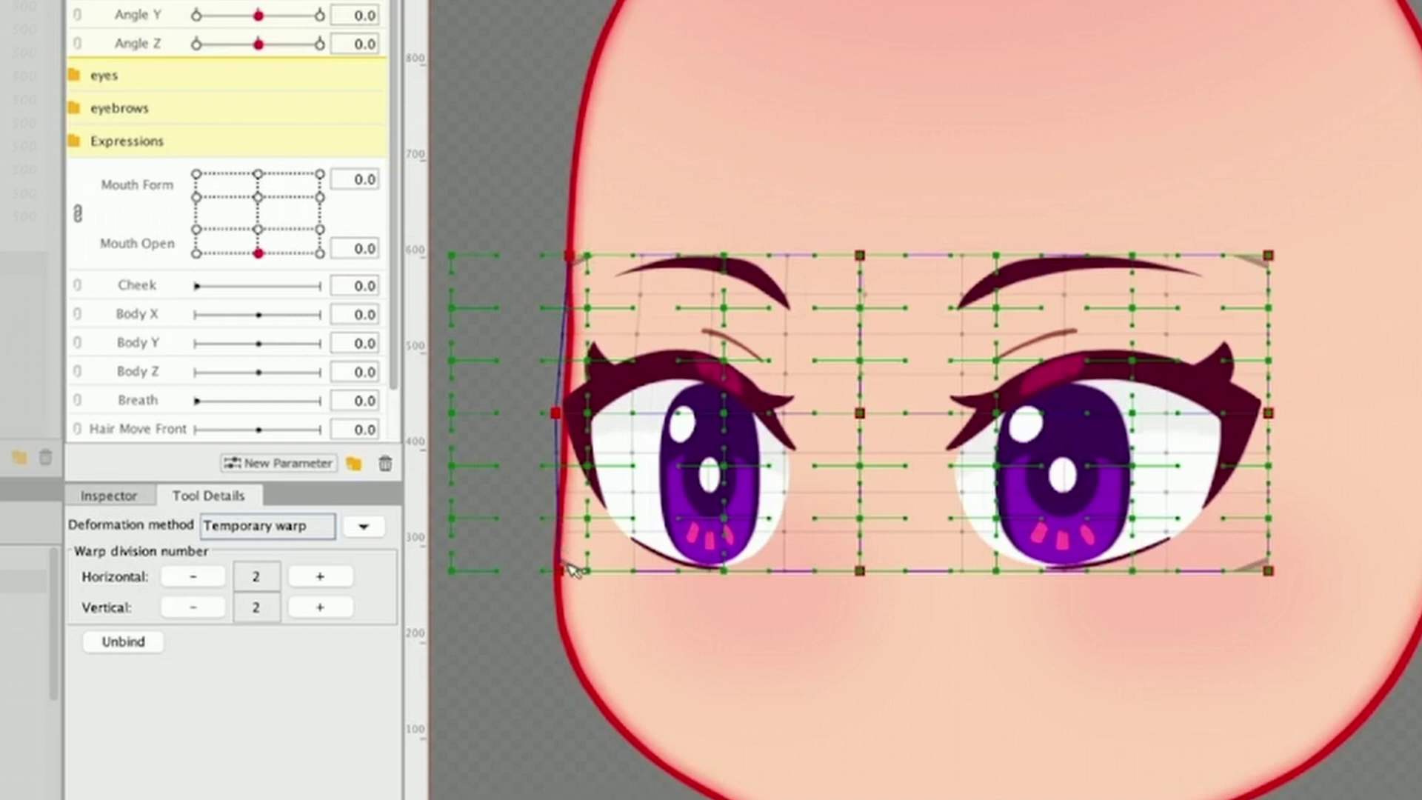
- Nudge the warp's upper and lower outer corners slightly outward, apply the deformation and preview the Angle X movement
{"action": "left_click", "coordinate": [861, 416]}
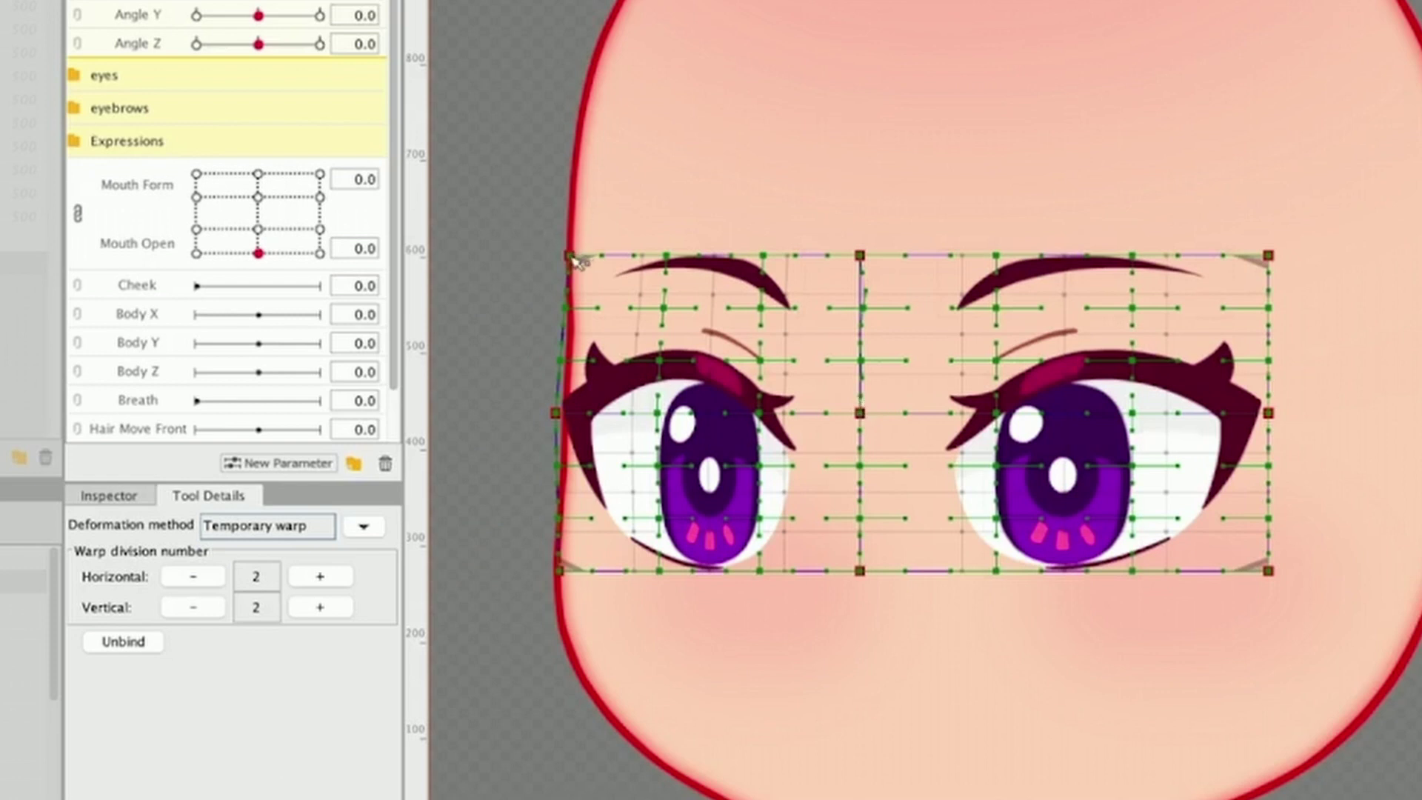
{"action": "left_click_drag", "start_coordinate": [572, 256], "coordinate": [556, 257]}
{"action": "left_click_drag", "start_coordinate": [558, 574], "coordinate": [552, 578]}
{"action": "key", "text": "Return"}
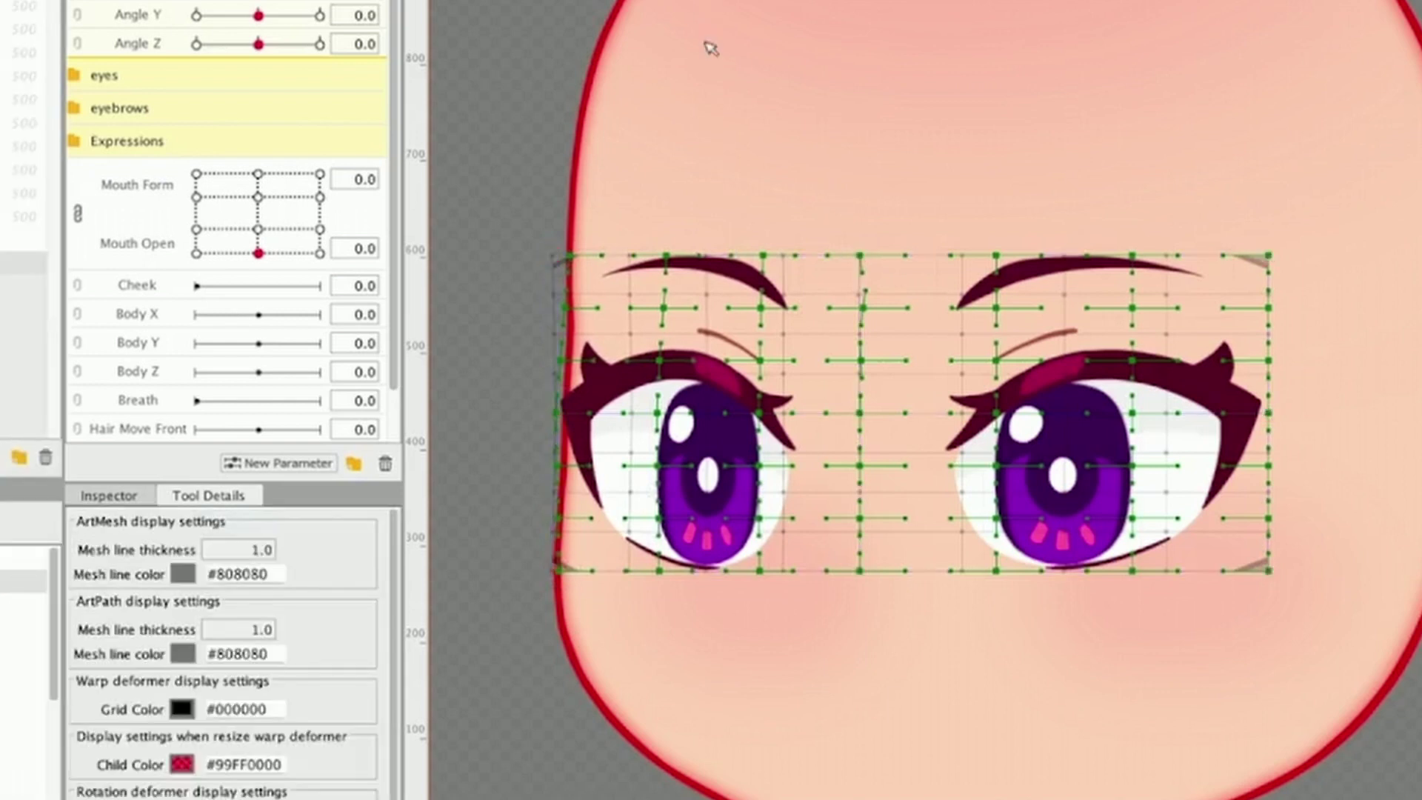
{"action": "scroll", "coordinate": [705, 43], "scroll_direction": "down", "scroll_amount": 3}
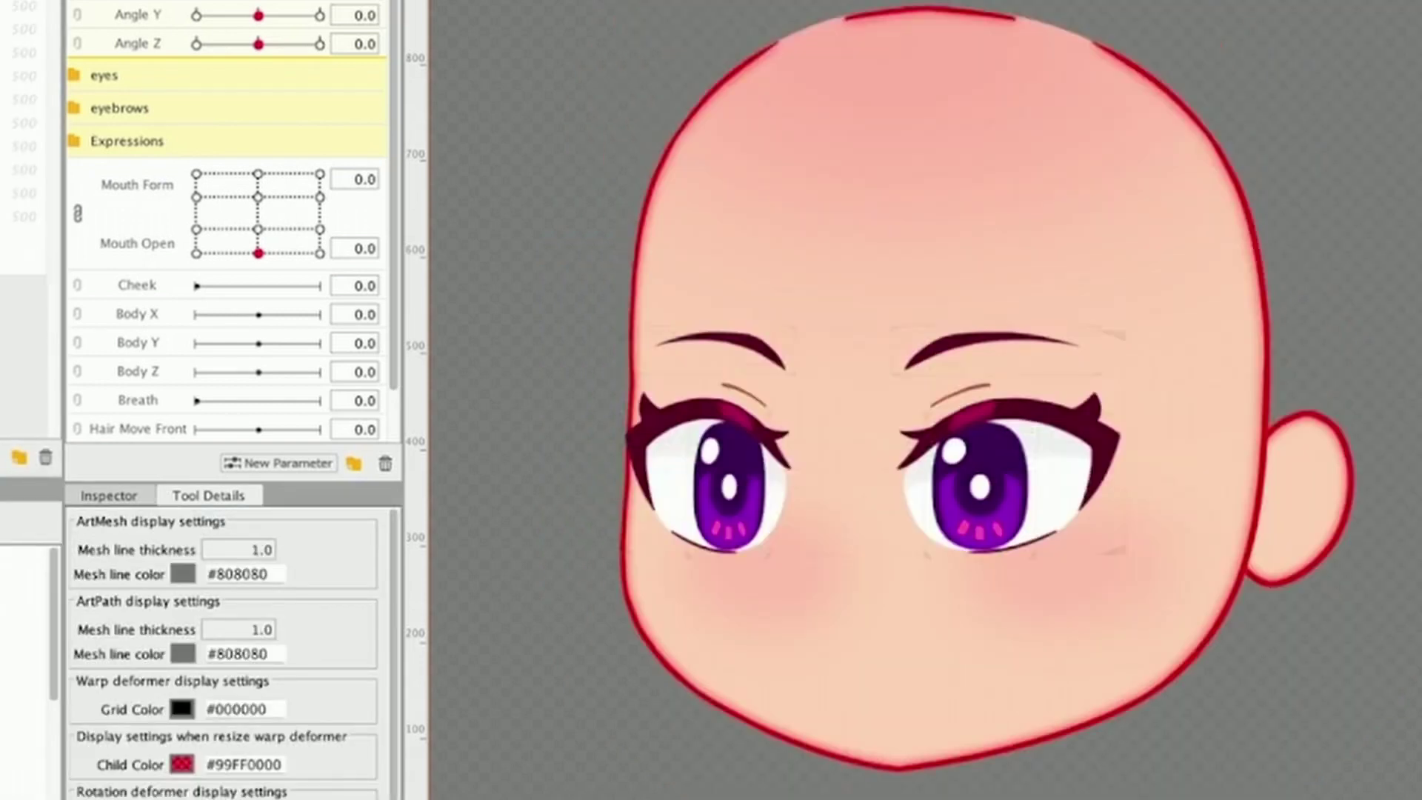
{"action": "left_click_drag", "start_coordinate": [213, 0], "coordinate": [174, 11]}
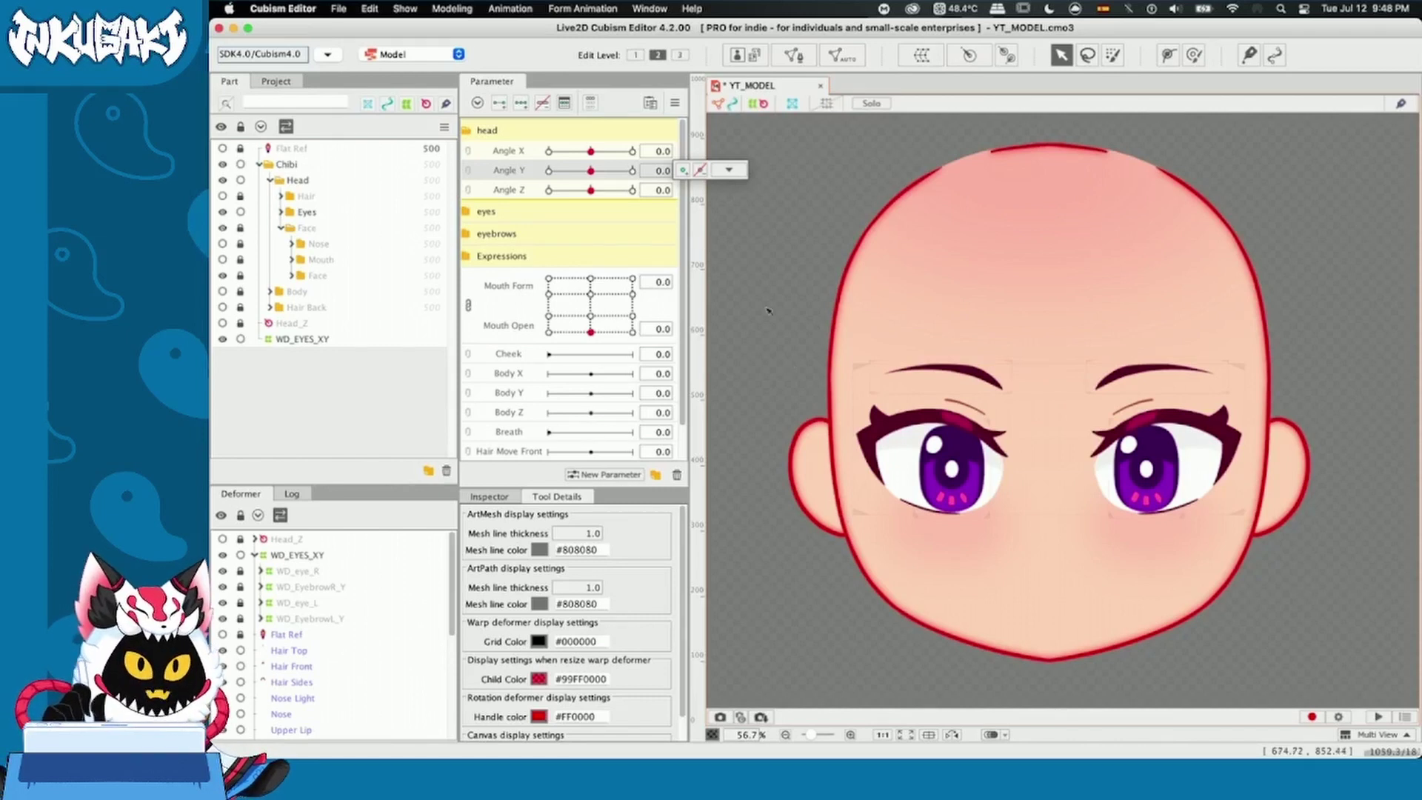
- Add three keys to Angle Y for WD_EYES_XY and set Angle Y to -30
{"action": "left_click", "coordinate": [856, 370]}
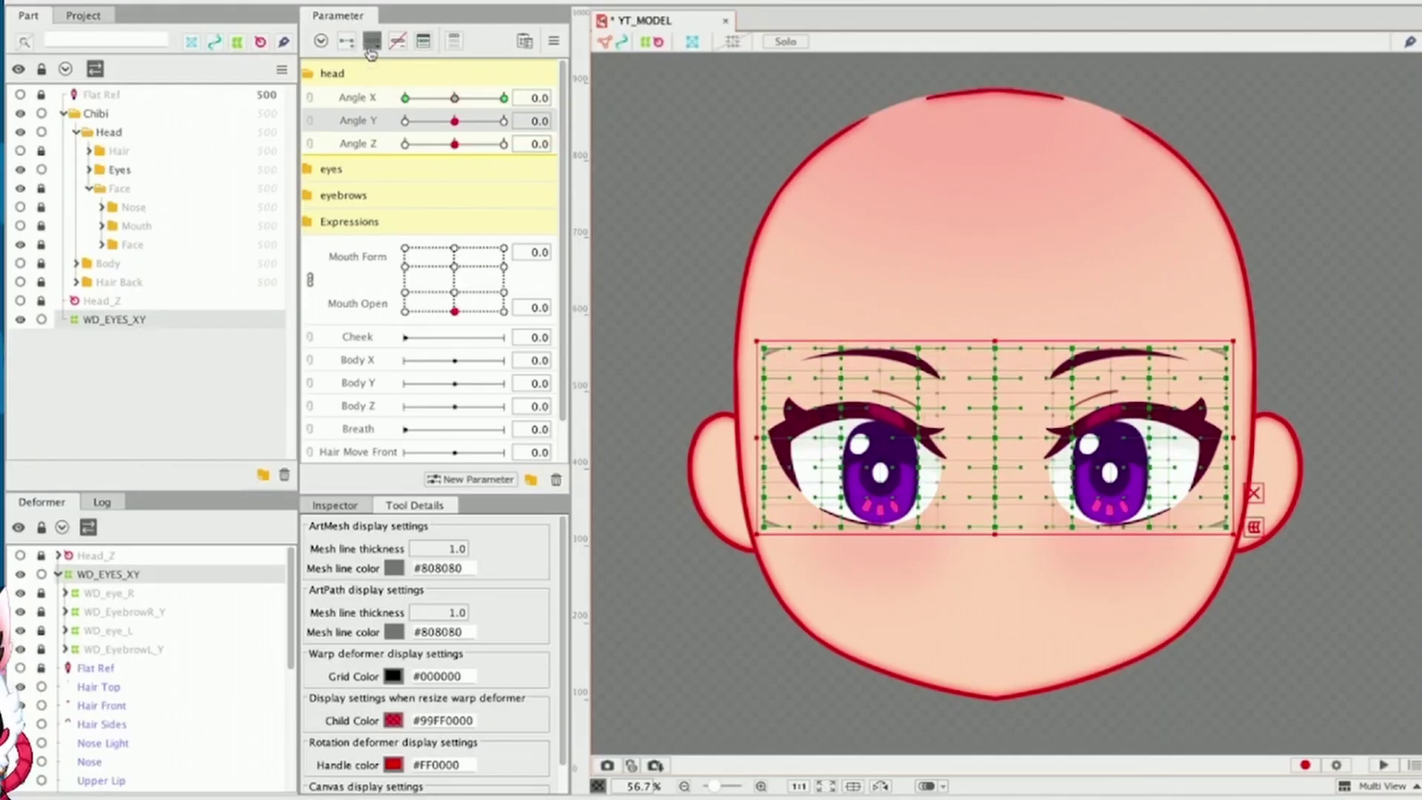
{"action": "left_click", "coordinate": [371, 41]}
{"action": "left_click_drag", "start_coordinate": [454, 121], "coordinate": [384, 124]}
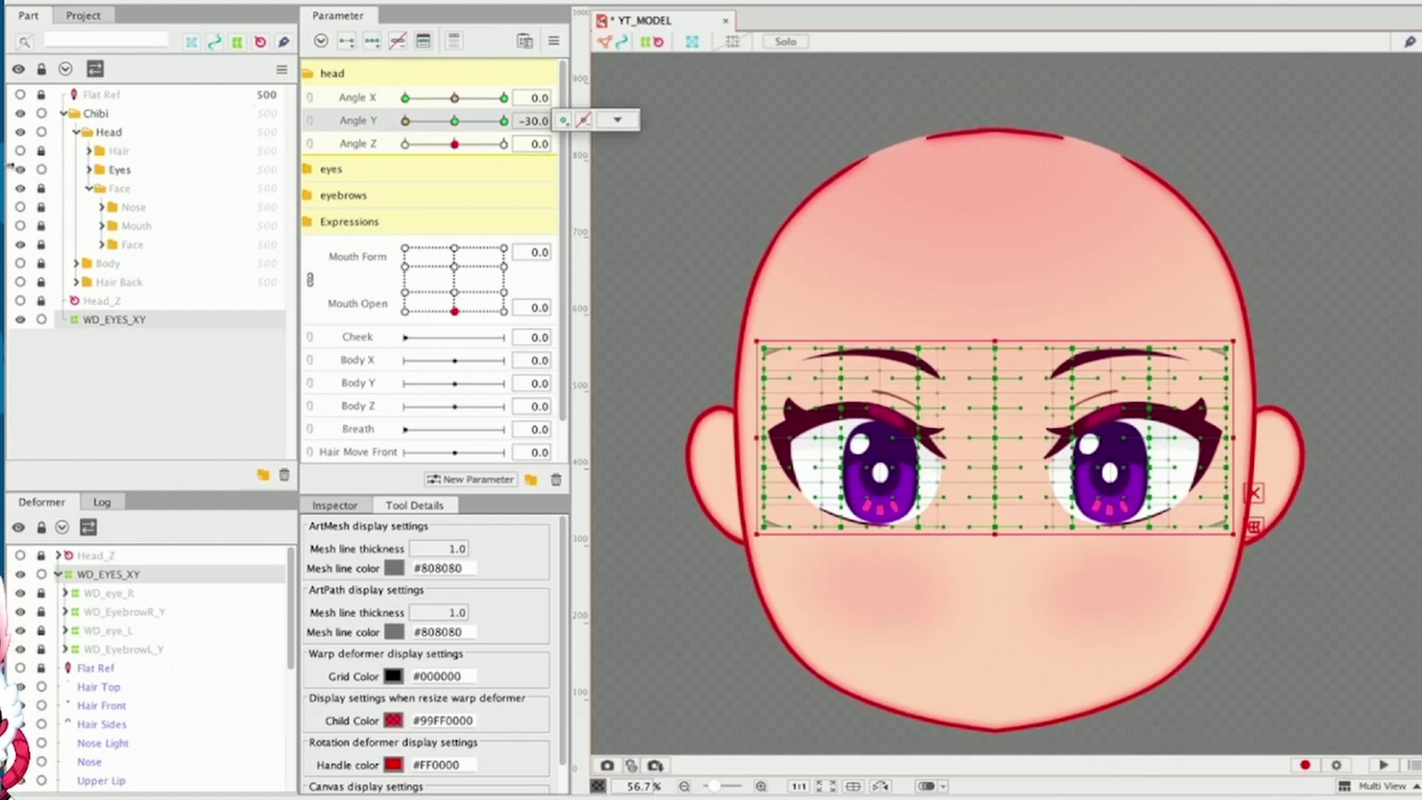
- Show the Flat Ref overlay, move WD_EYES_XY down the face for Angle Y -30 and preview the motion
{"action": "left_click", "coordinate": [20, 94]}
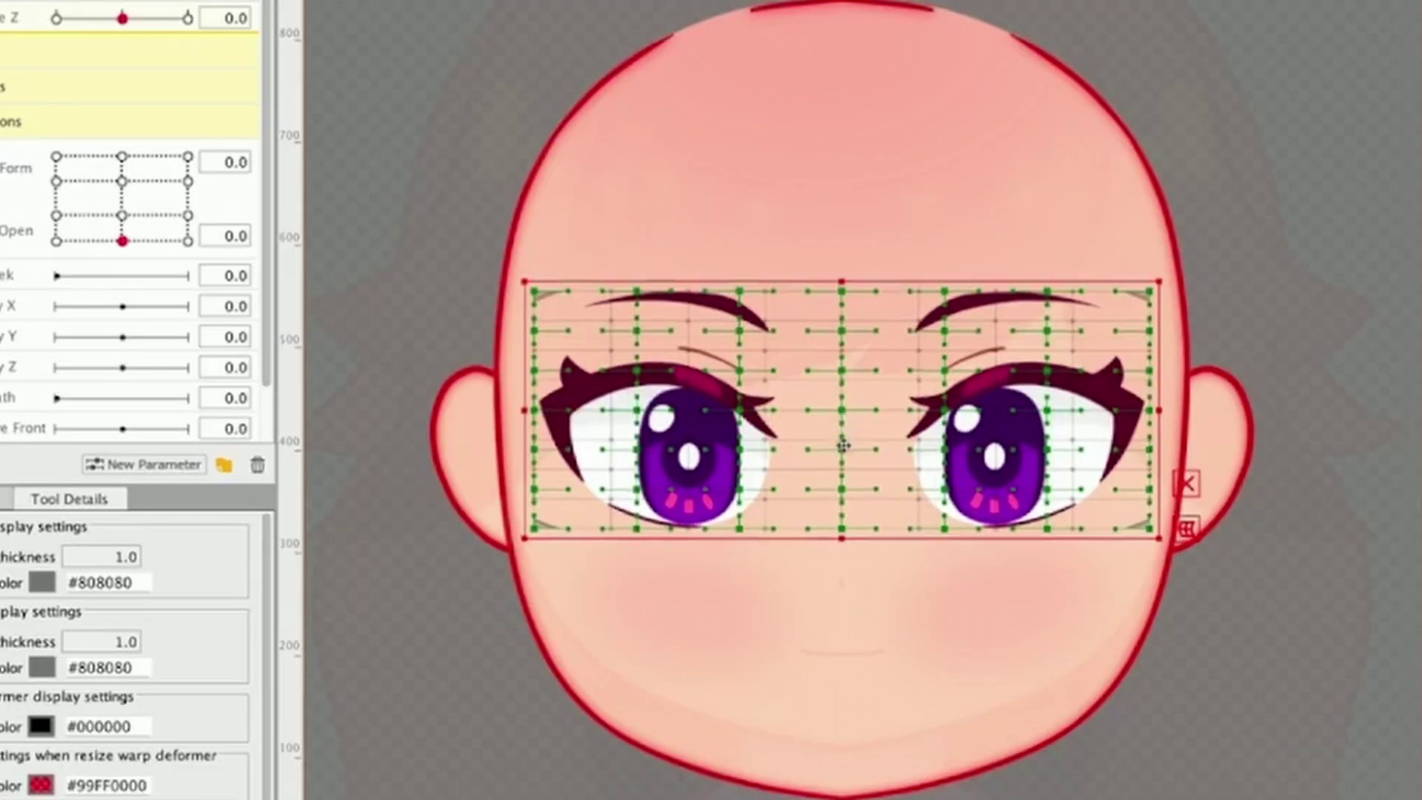
{"action": "left_click_drag", "start_coordinate": [841, 423], "coordinate": [842, 506]}
{"action": "left_click", "coordinate": [395, 398]}
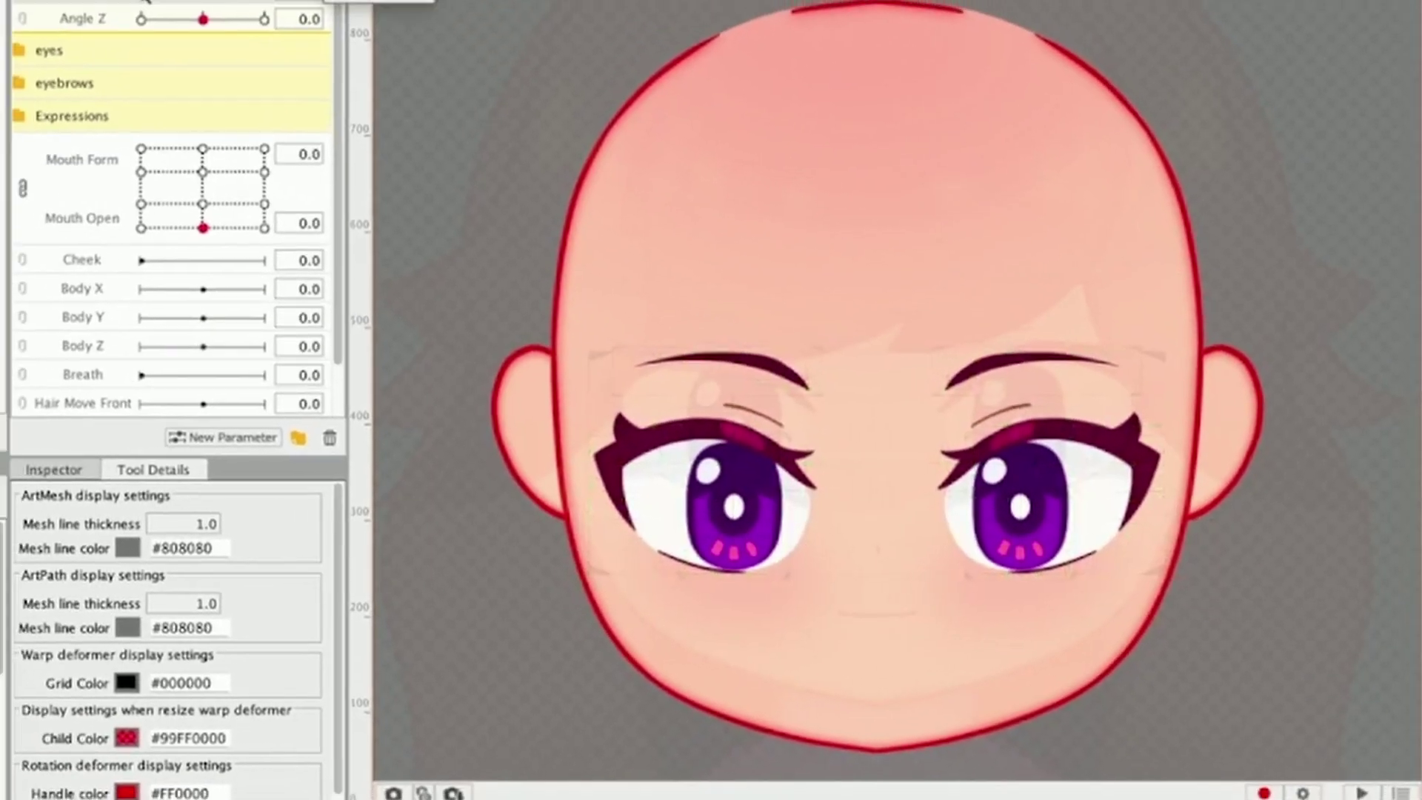
{"action": "left_click_drag", "start_coordinate": [184, 9], "coordinate": [213, 22]}
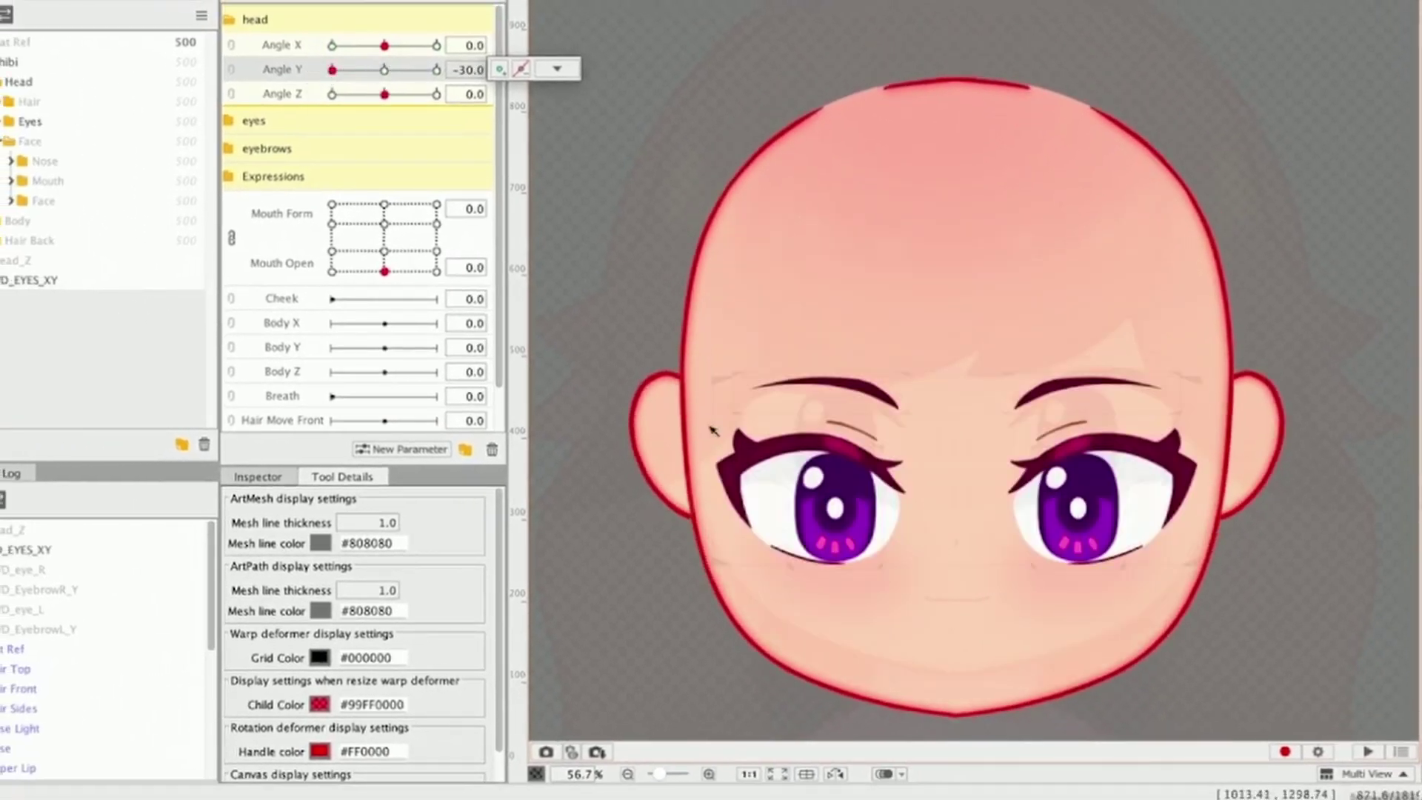
- Narrow the lower edge and widen the upper edge of WD_EYES_XY with a Perspective temporary deformation, and apply it
{"action": "left_click", "coordinate": [723, 394]}
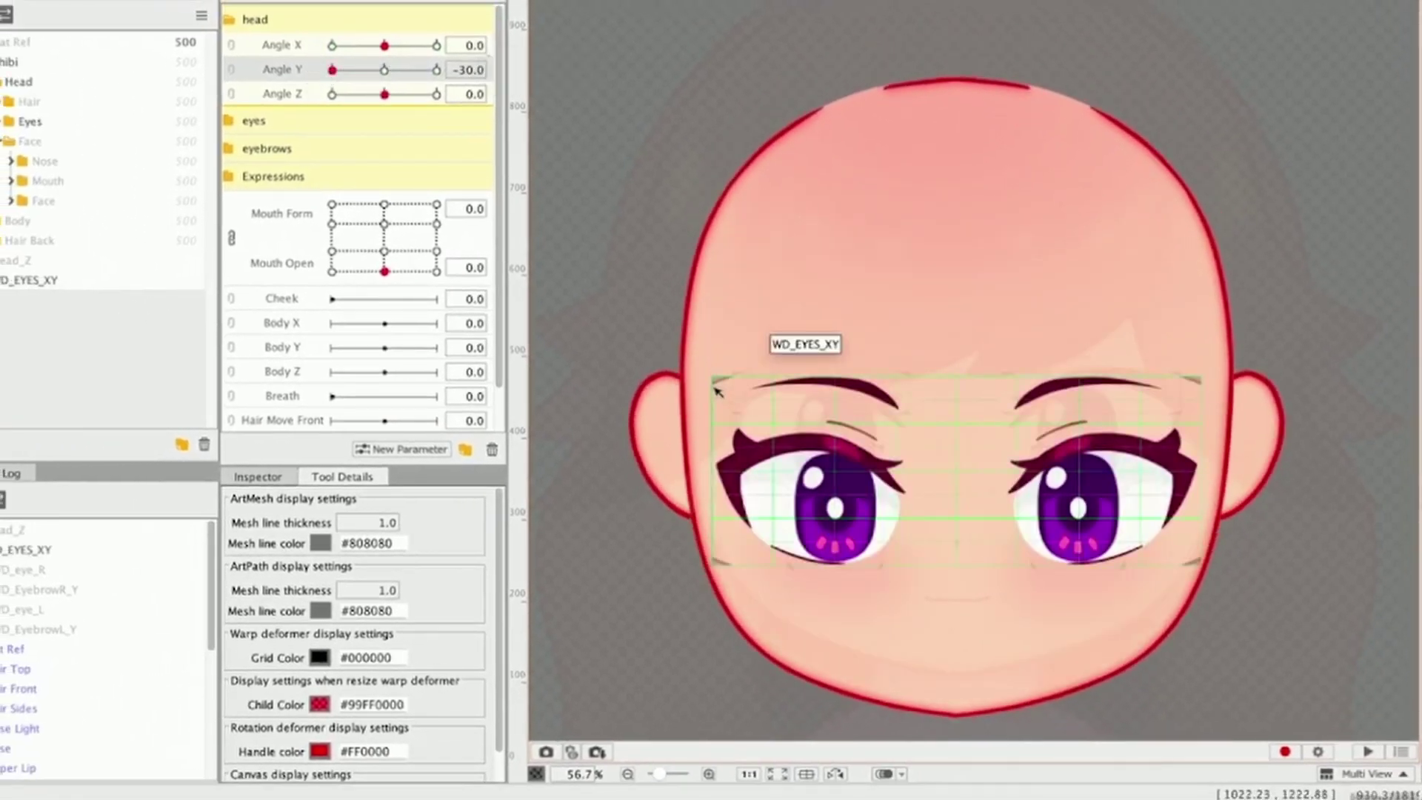
{"action": "left_click", "coordinate": [719, 393]}
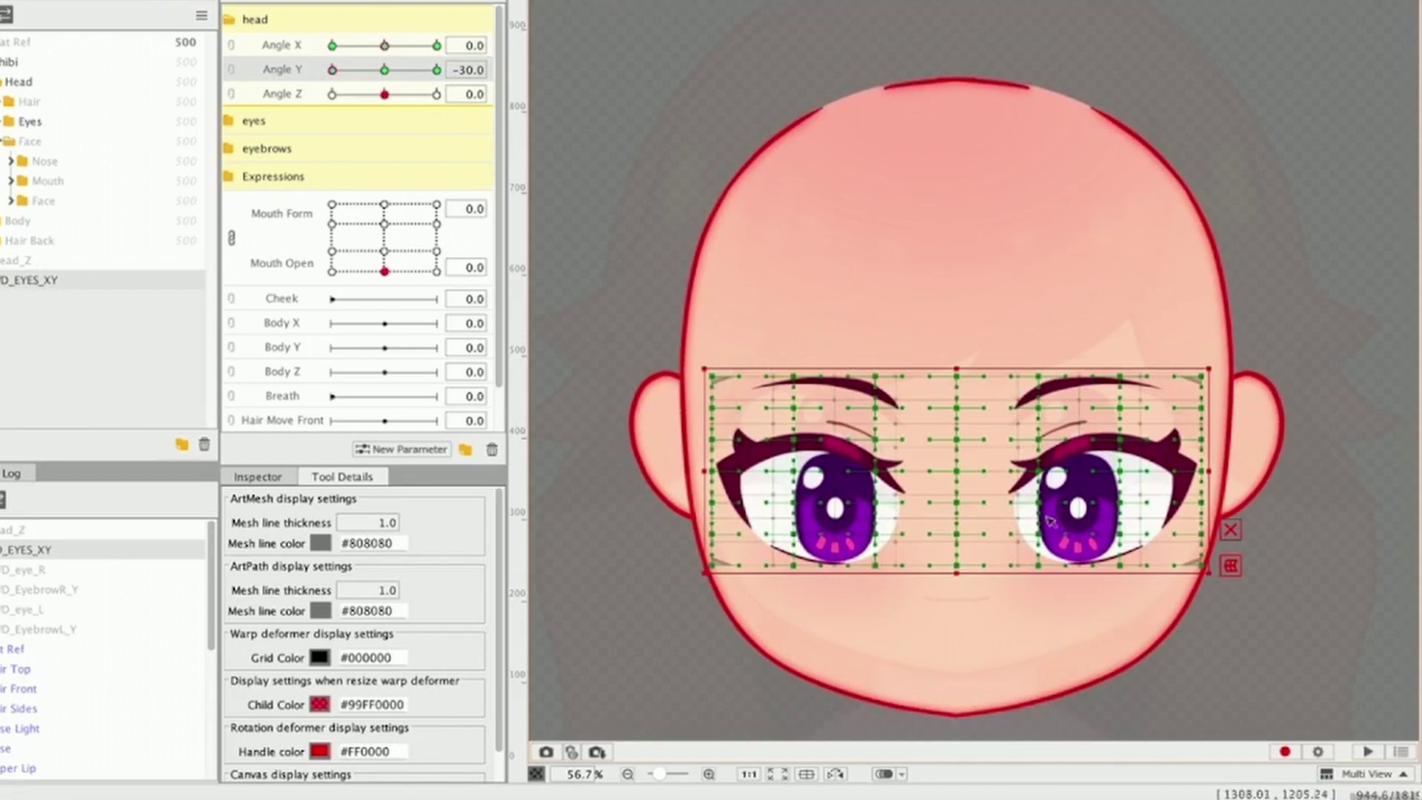
{"action": "left_click", "coordinate": [1230, 567]}
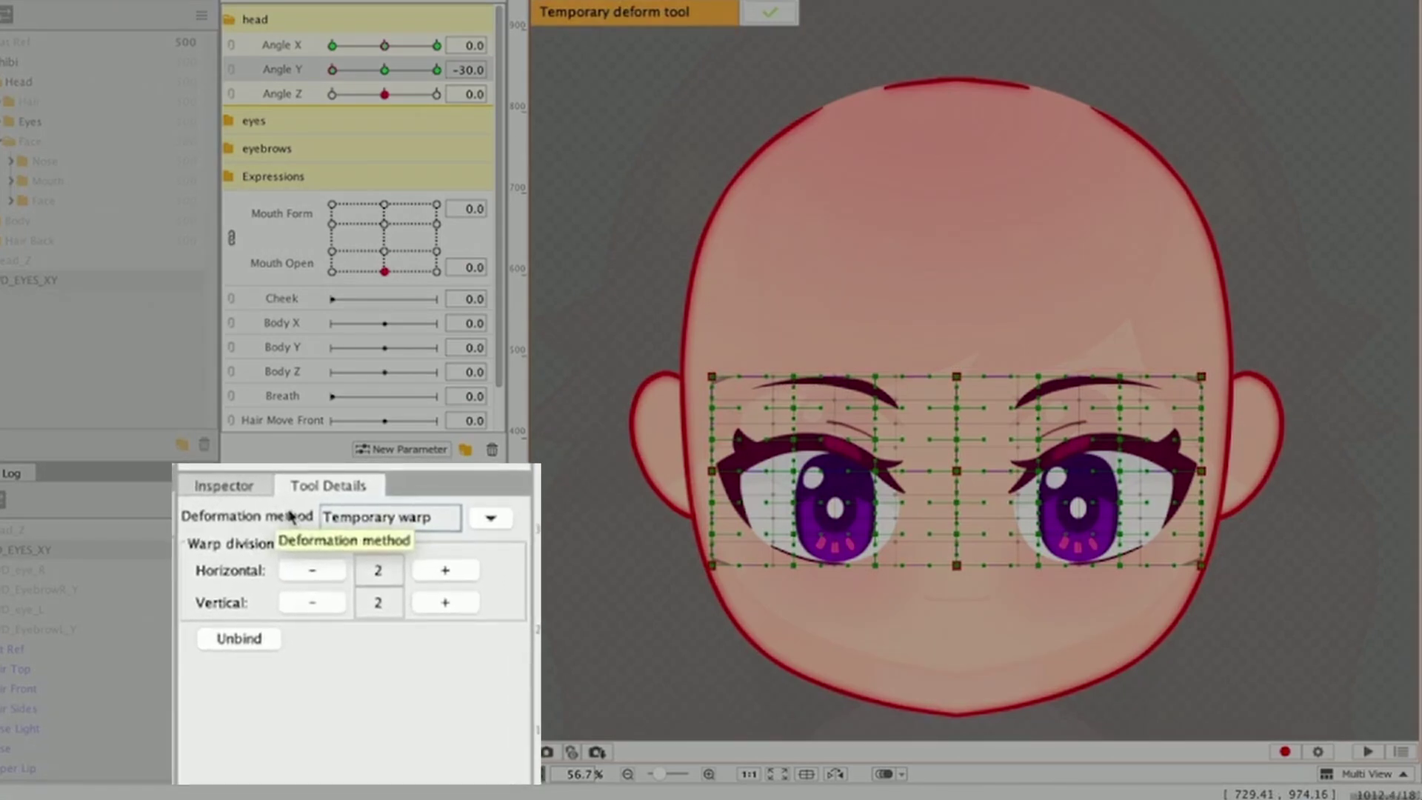
{"action": "left_click", "coordinate": [484, 512]}
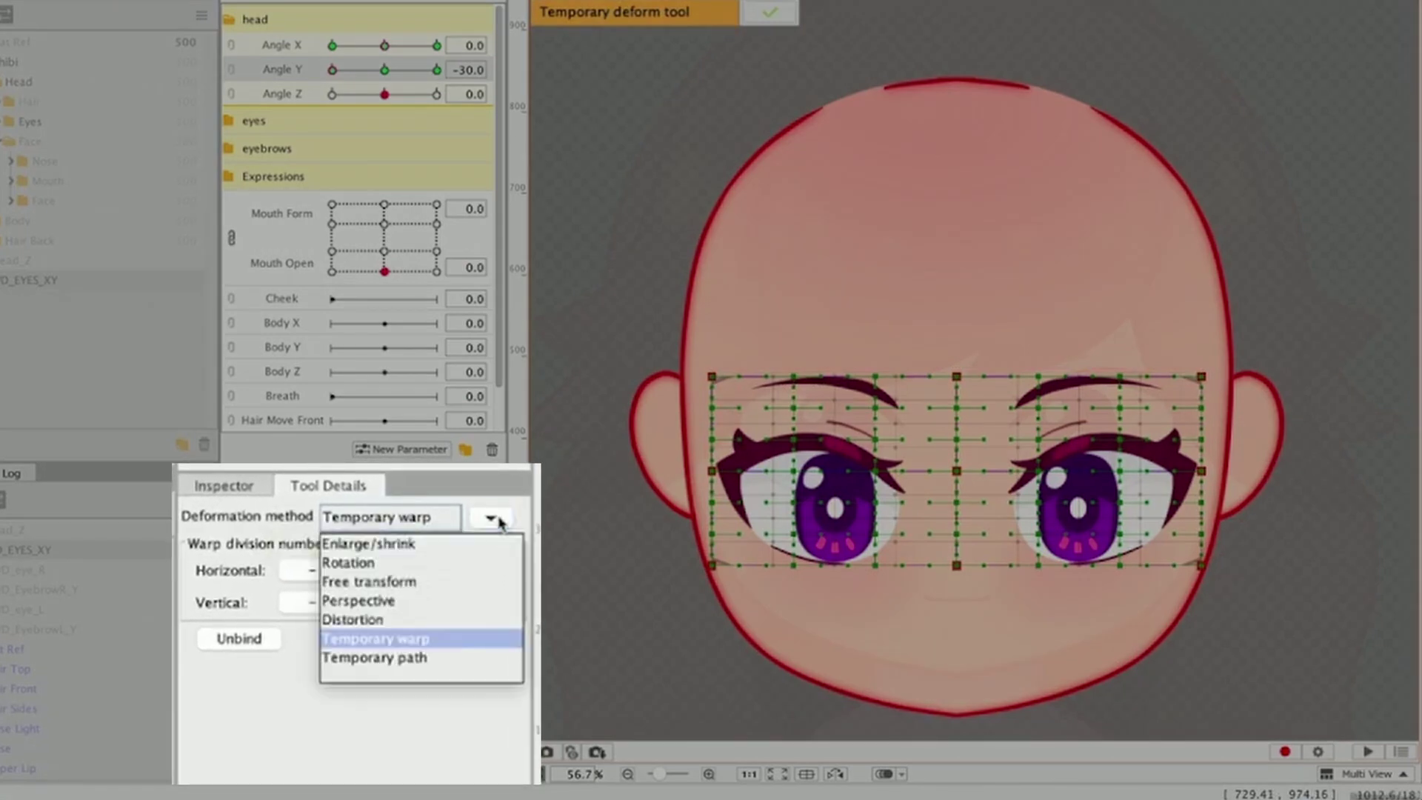
{"action": "left_click", "coordinate": [411, 601]}
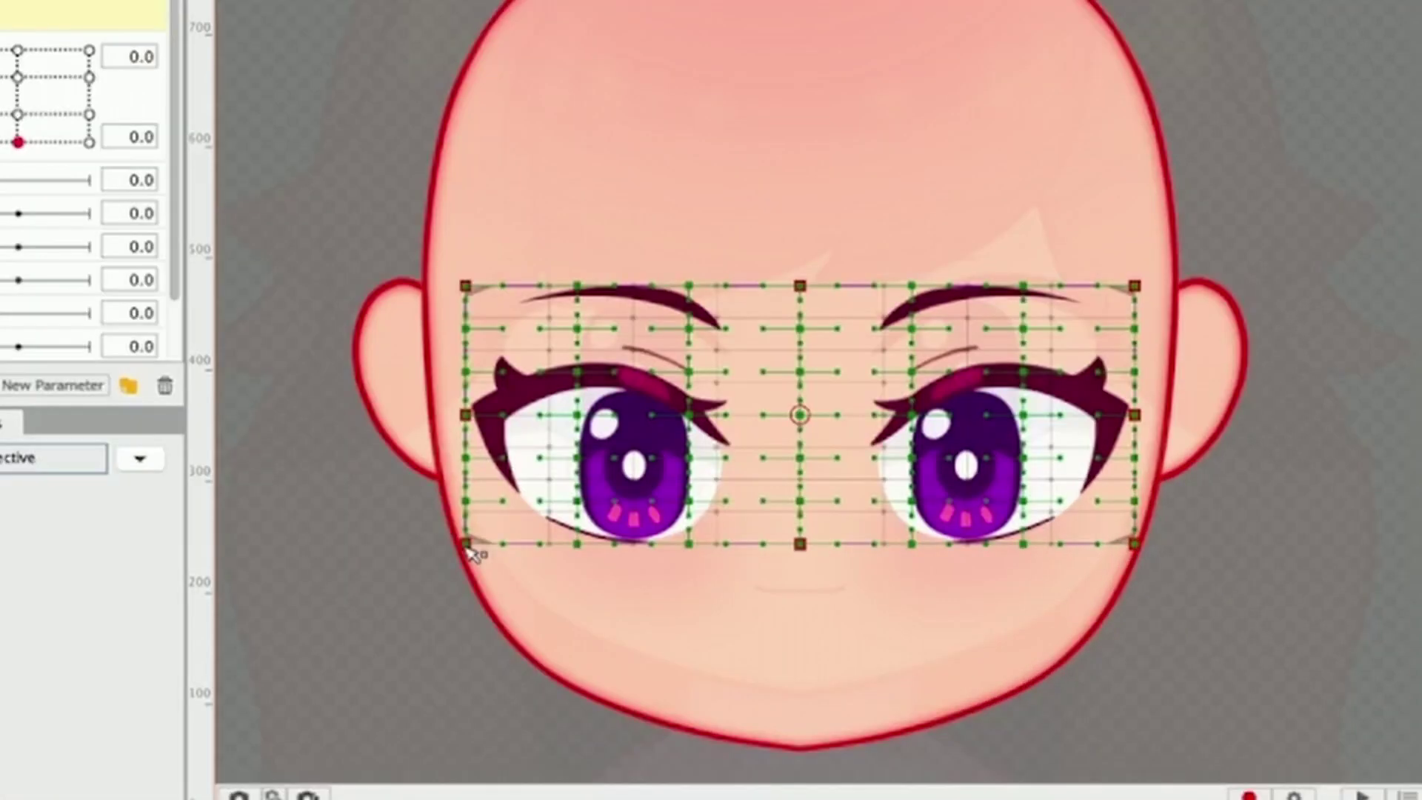
{"action": "left_click_drag", "start_coordinate": [468, 545], "coordinate": [493, 569]}
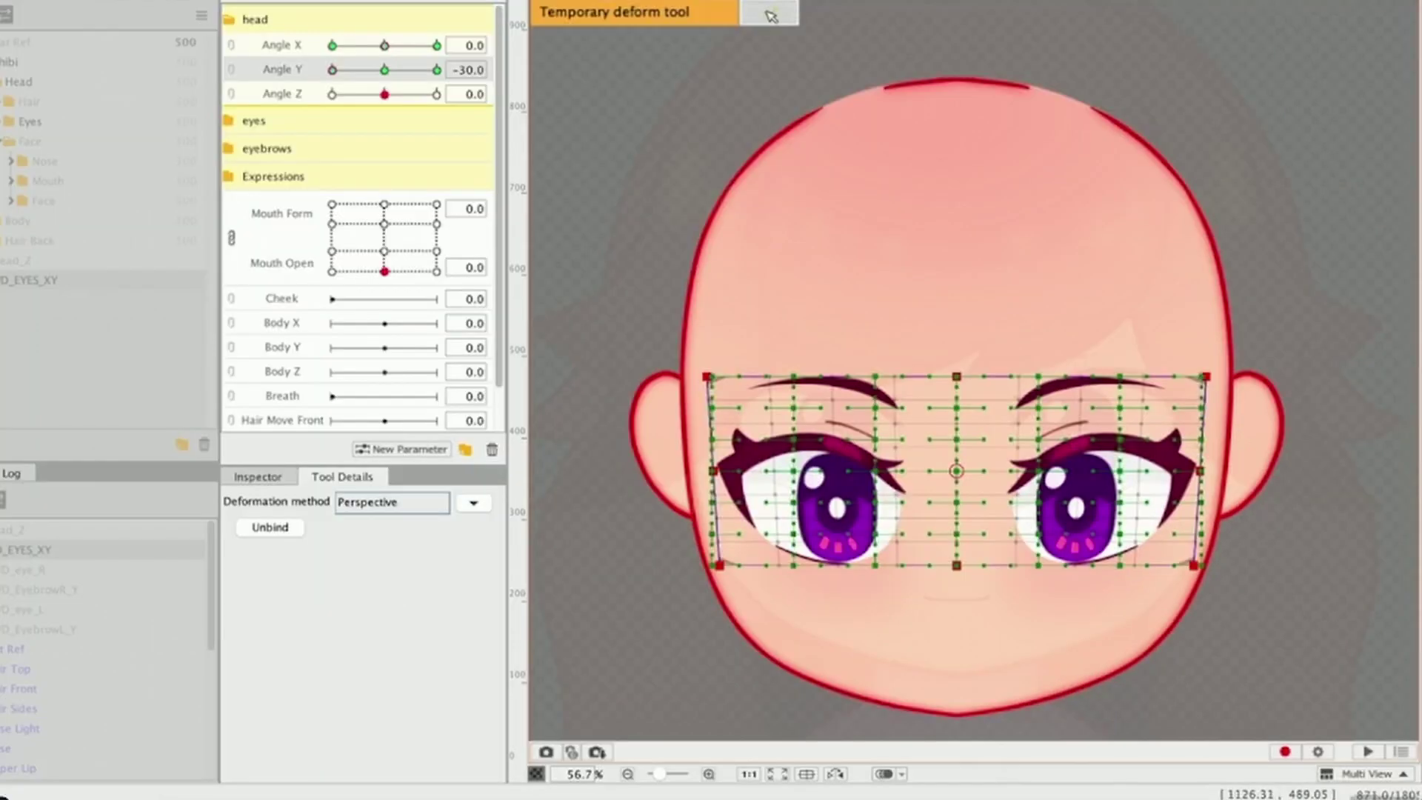
{"action": "key", "text": "Return"}
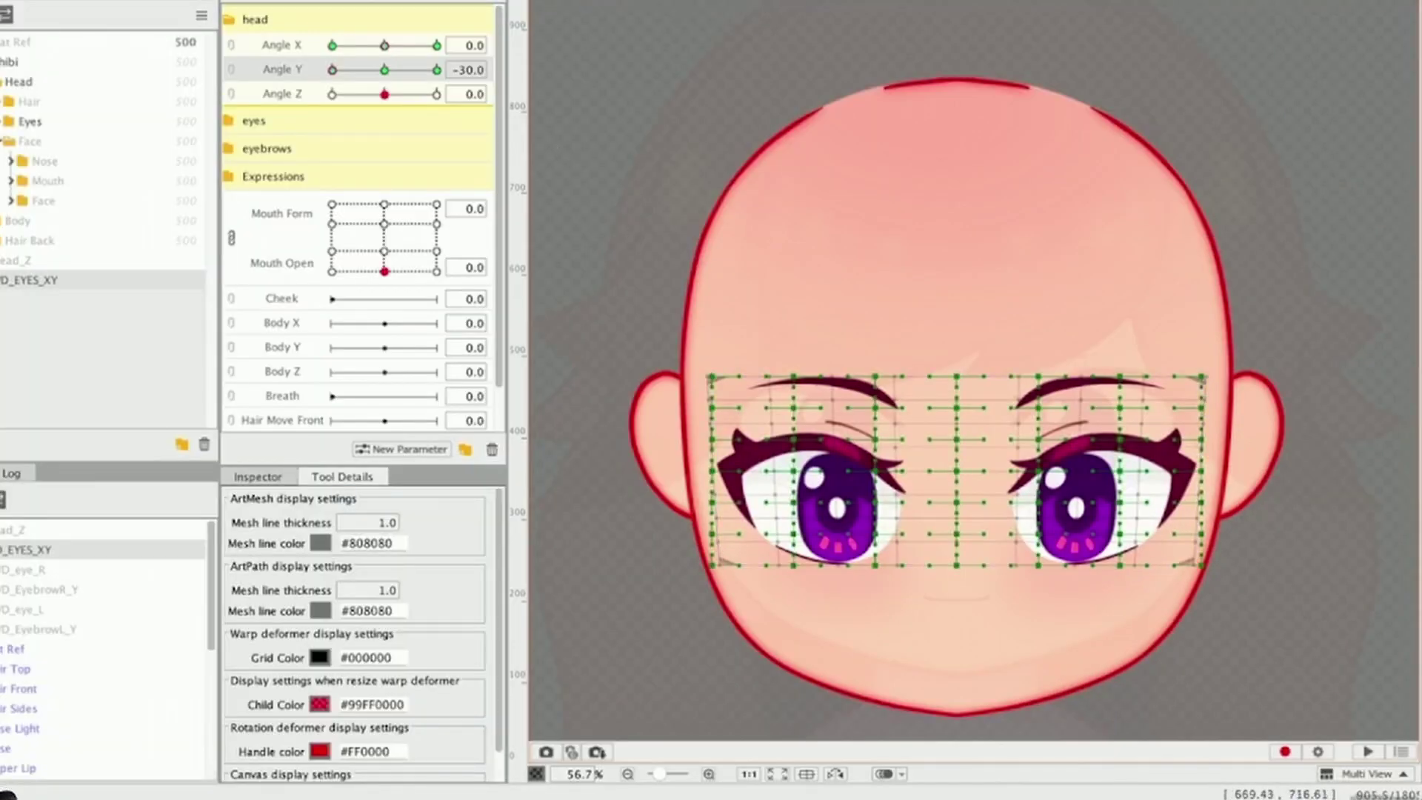
{"action": "left_click", "coordinate": [559, 302]}
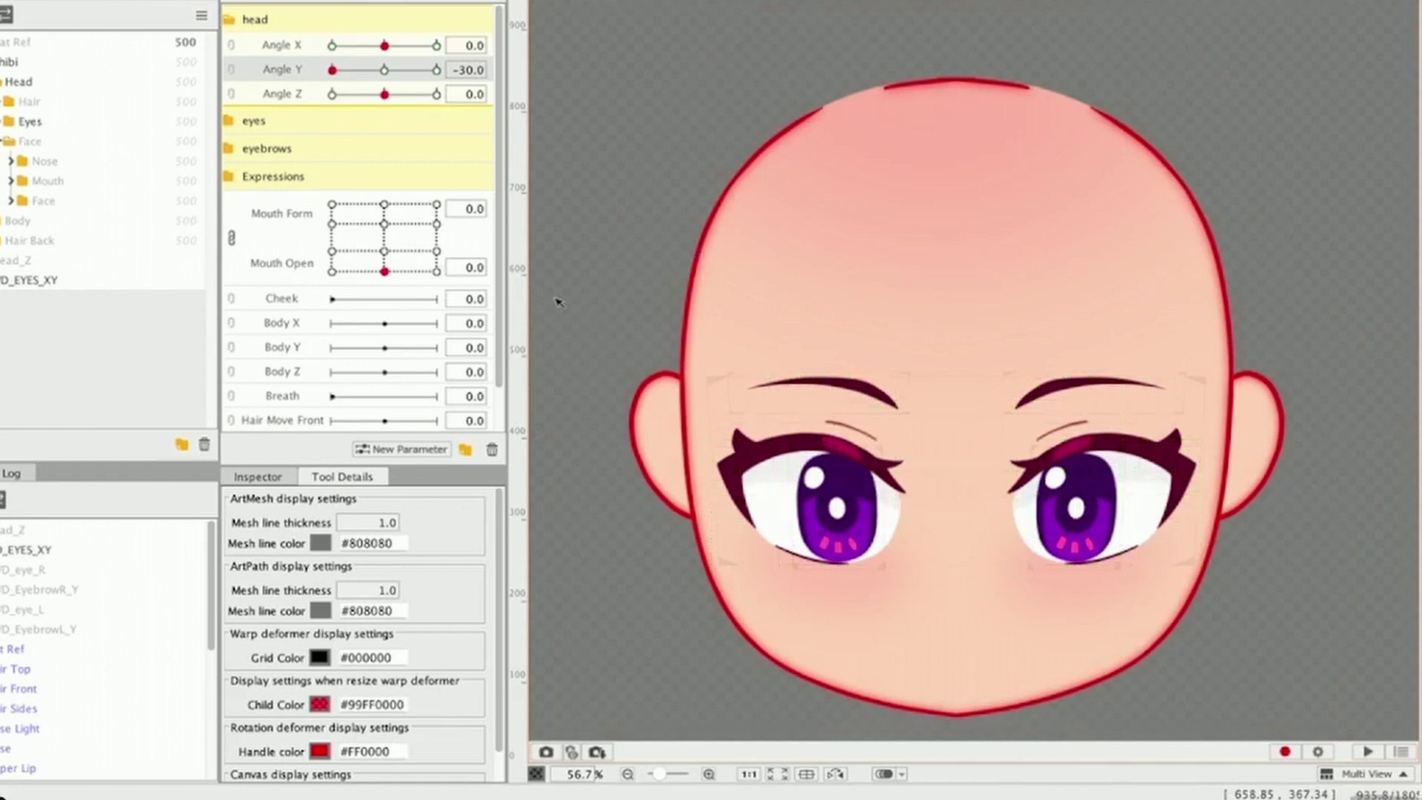
- Set Angle Y to 30 and move WD_EYES_XY up the face with the Flat Ref overlay shown
{"action": "left_click_drag", "start_coordinate": [332, 70], "coordinate": [479, 107]}
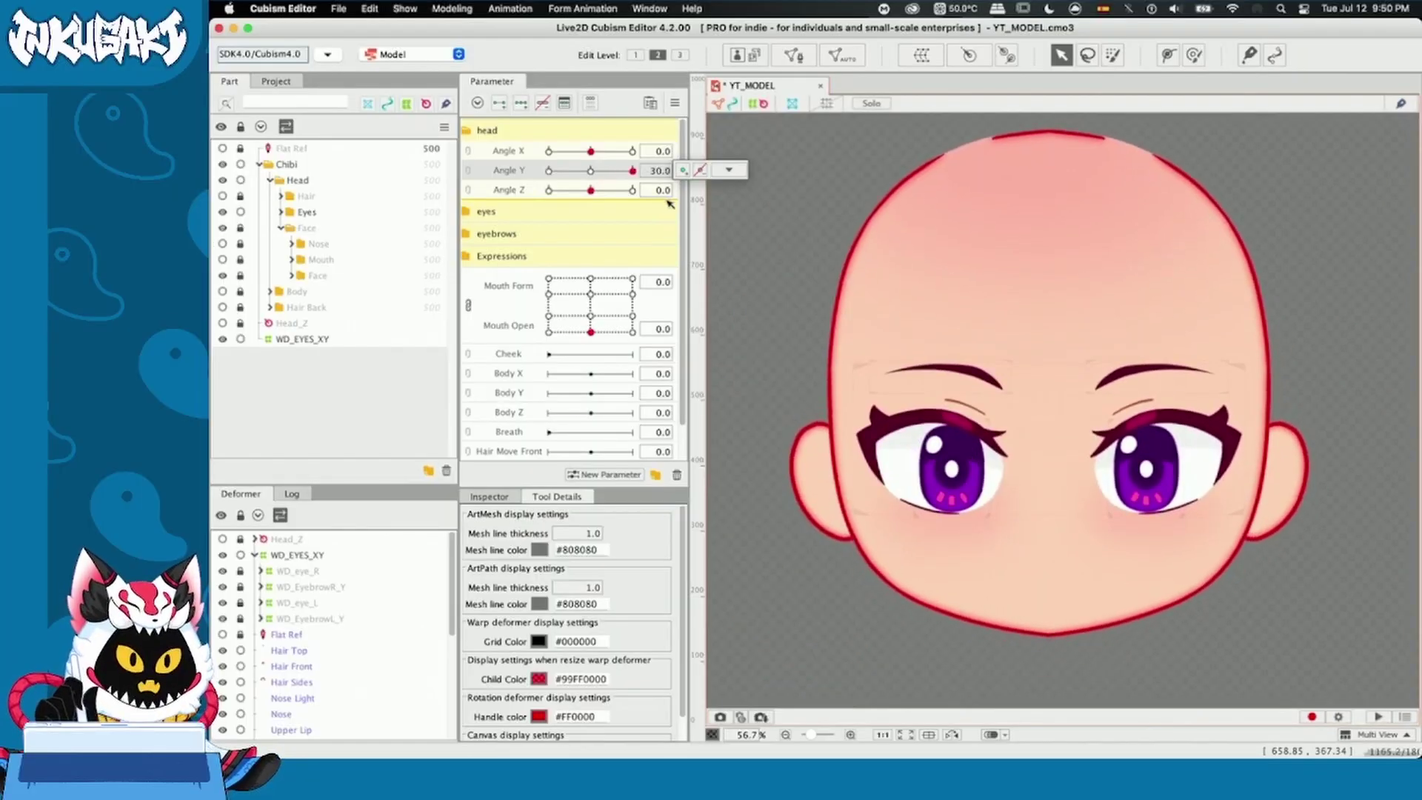
{"action": "left_click", "coordinate": [223, 150]}
{"action": "left_click_drag", "start_coordinate": [1049, 441], "coordinate": [1049, 401]}
- Widen the lower edge and narrow the upper edge of WD_EYES_XY with a temporary Perspective deformation for Angle Y 30
{"action": "key", "text": "super+t"}
{"action": "left_click", "coordinate": [661, 517]}
{"action": "left_click", "coordinate": [615, 564]}
{"action": "left_click_drag", "start_coordinate": [853, 476], "coordinate": [848, 475]}
{"action": "left_click_drag", "start_coordinate": [853, 325], "coordinate": [858, 326]}
{"action": "left_click", "coordinate": [899, 123]}
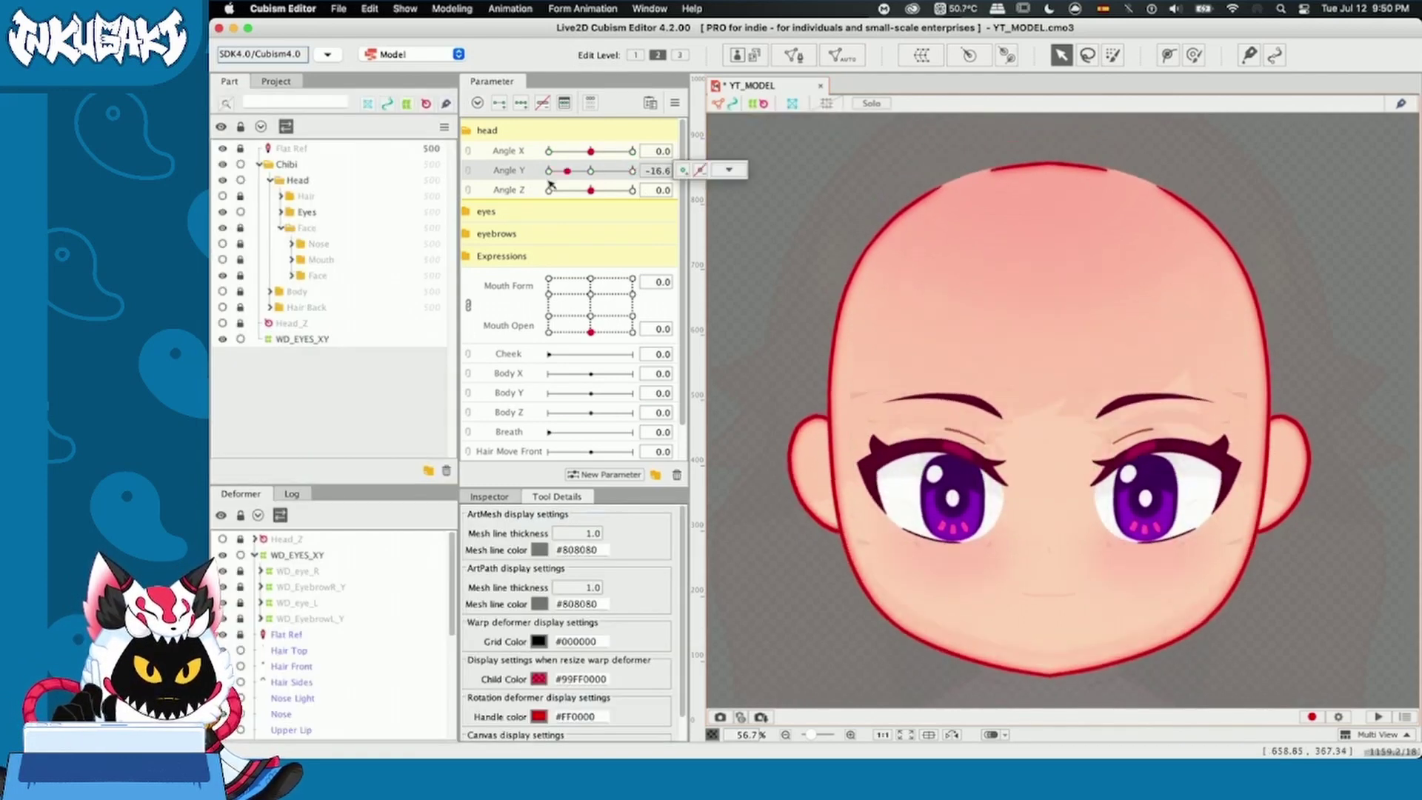
- Sweep Angle Y and Angle X through their ranges to check how the eyes follow the head
{"action": "left_click", "coordinate": [591, 170]}
{"action": "left_click", "coordinate": [591, 171]}
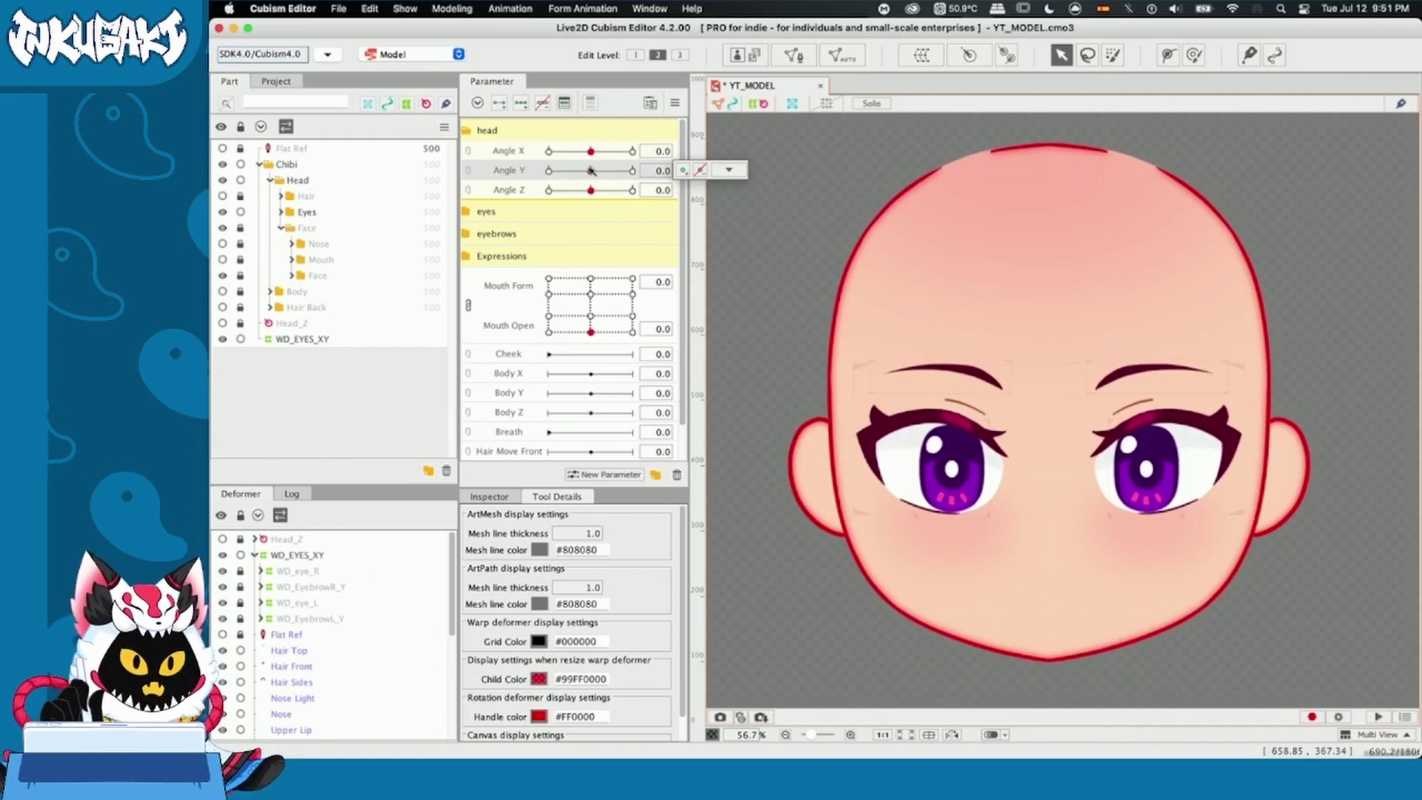
{"action": "left_click_drag", "start_coordinate": [591, 171], "coordinate": [662, 180]}
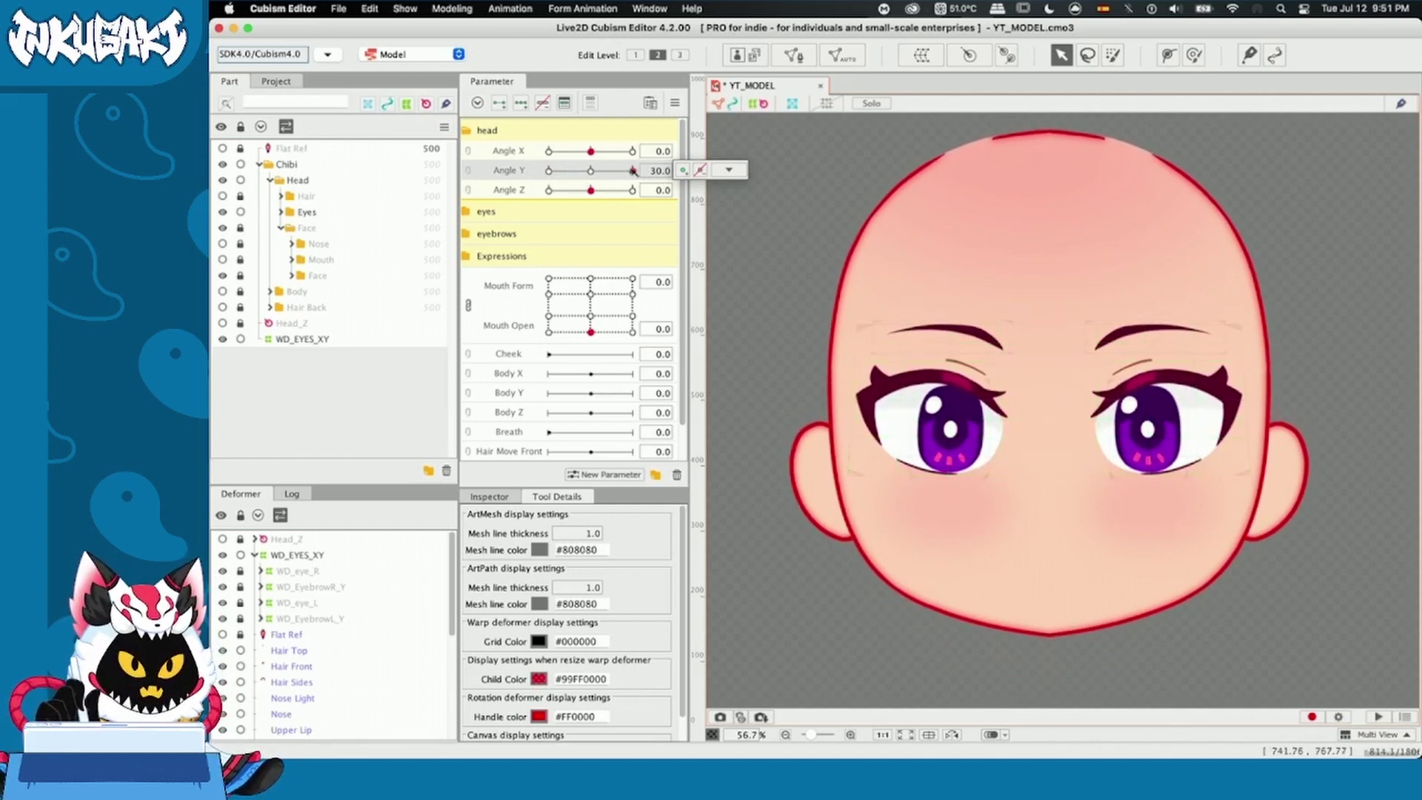
{"action": "left_click_drag", "start_coordinate": [634, 171], "coordinate": [592, 182]}
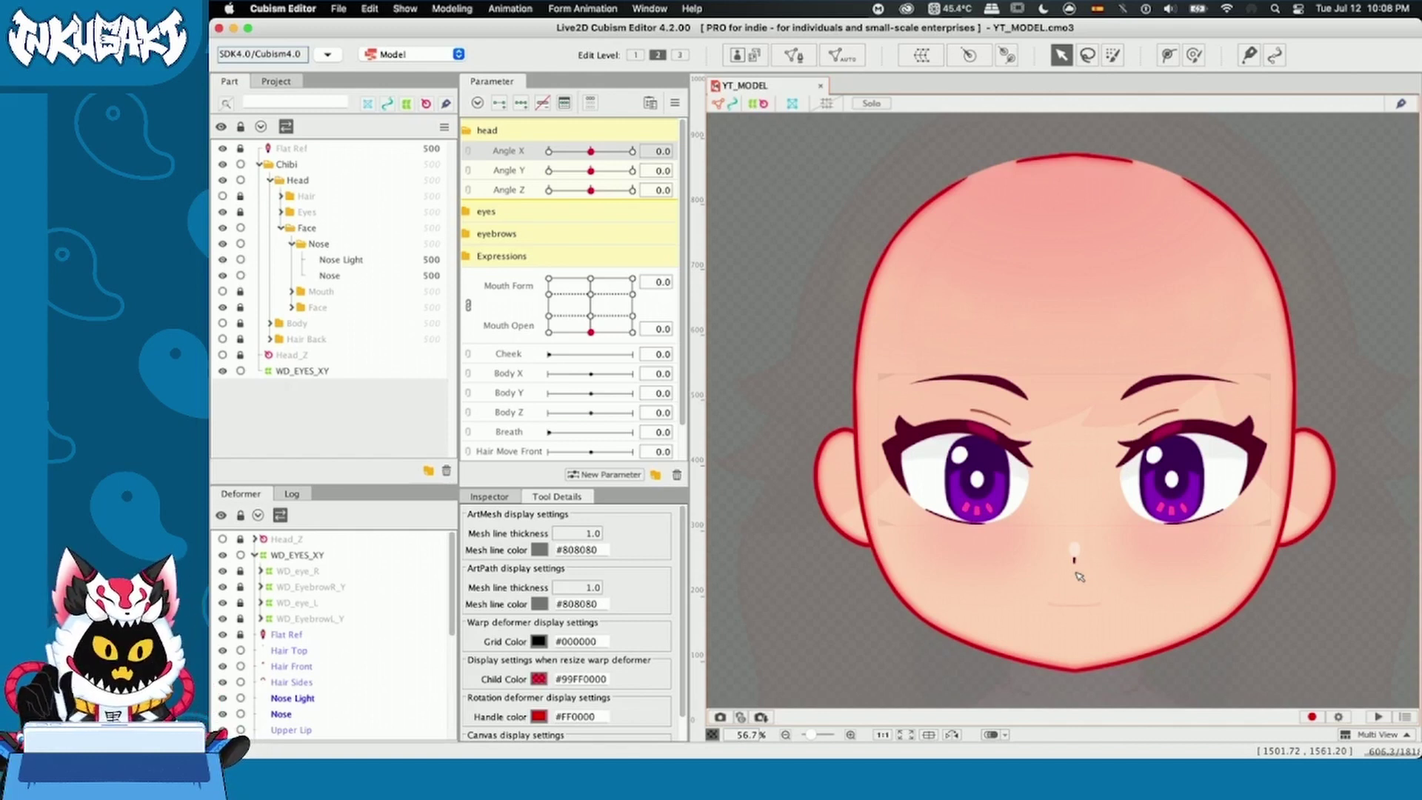
{"action": "left_click_drag", "start_coordinate": [591, 151], "coordinate": [540, 152]}
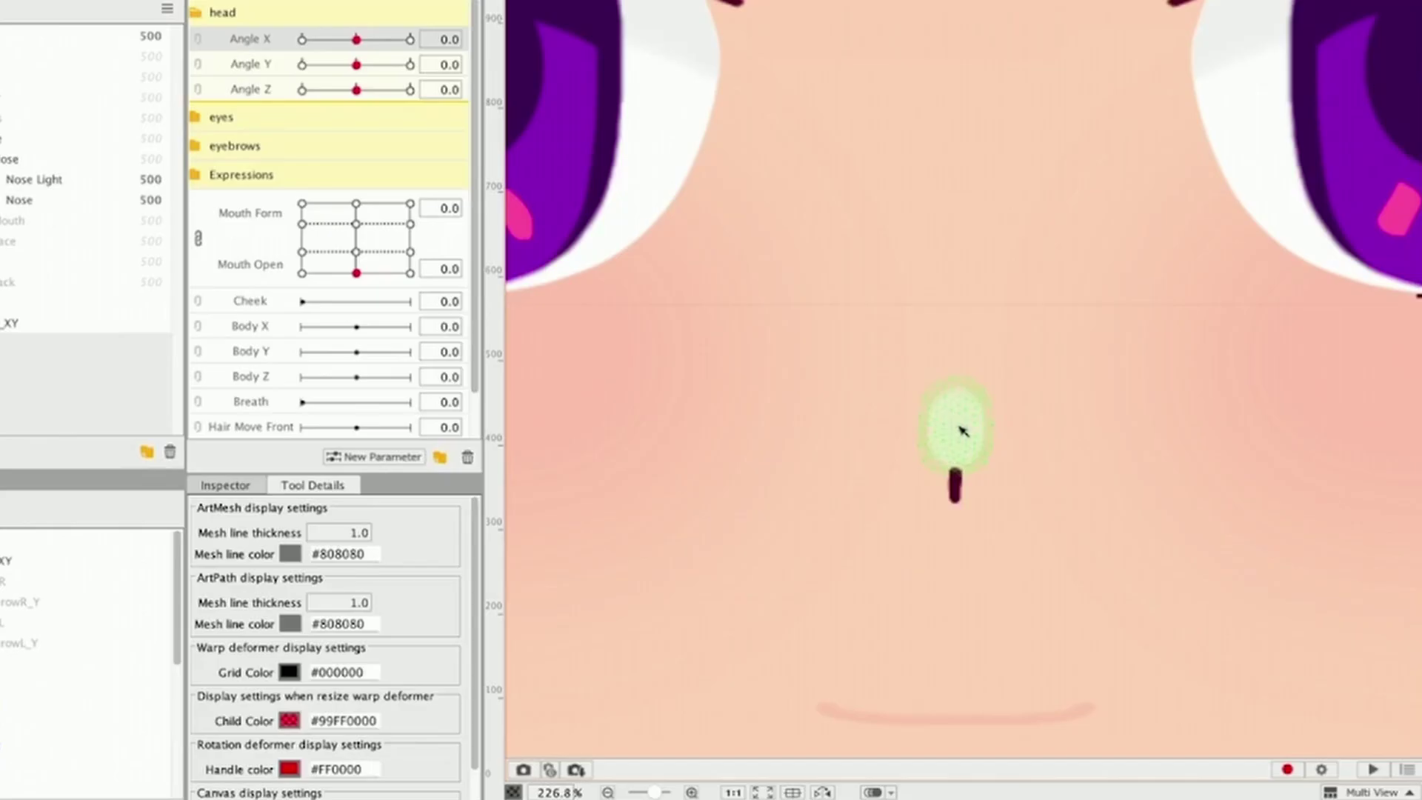
- Create a warp deformer named WD_NoseLight_XY as the parent of Nose Light
{"action": "left_click", "coordinate": [961, 429]}
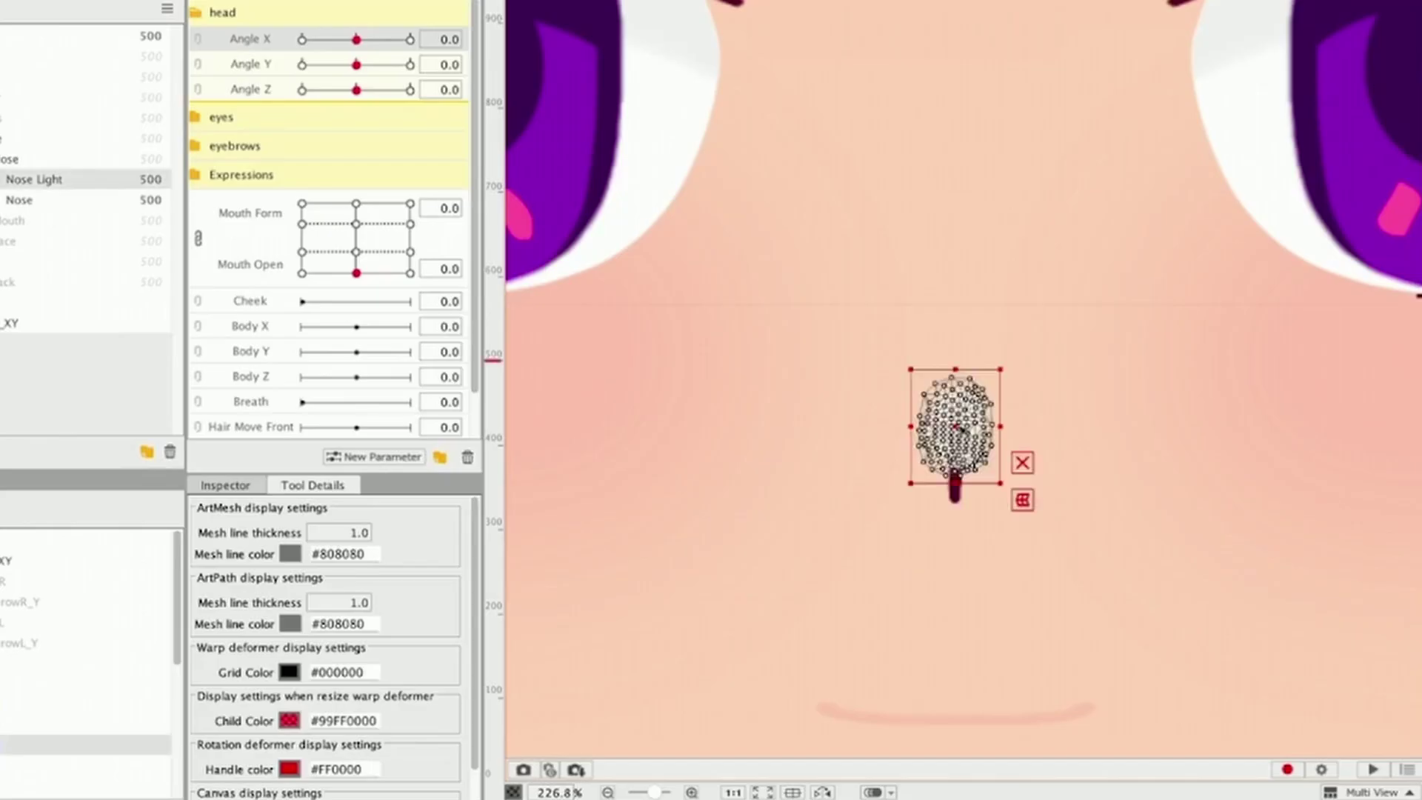
{"action": "left_click", "coordinate": [933, 496]}
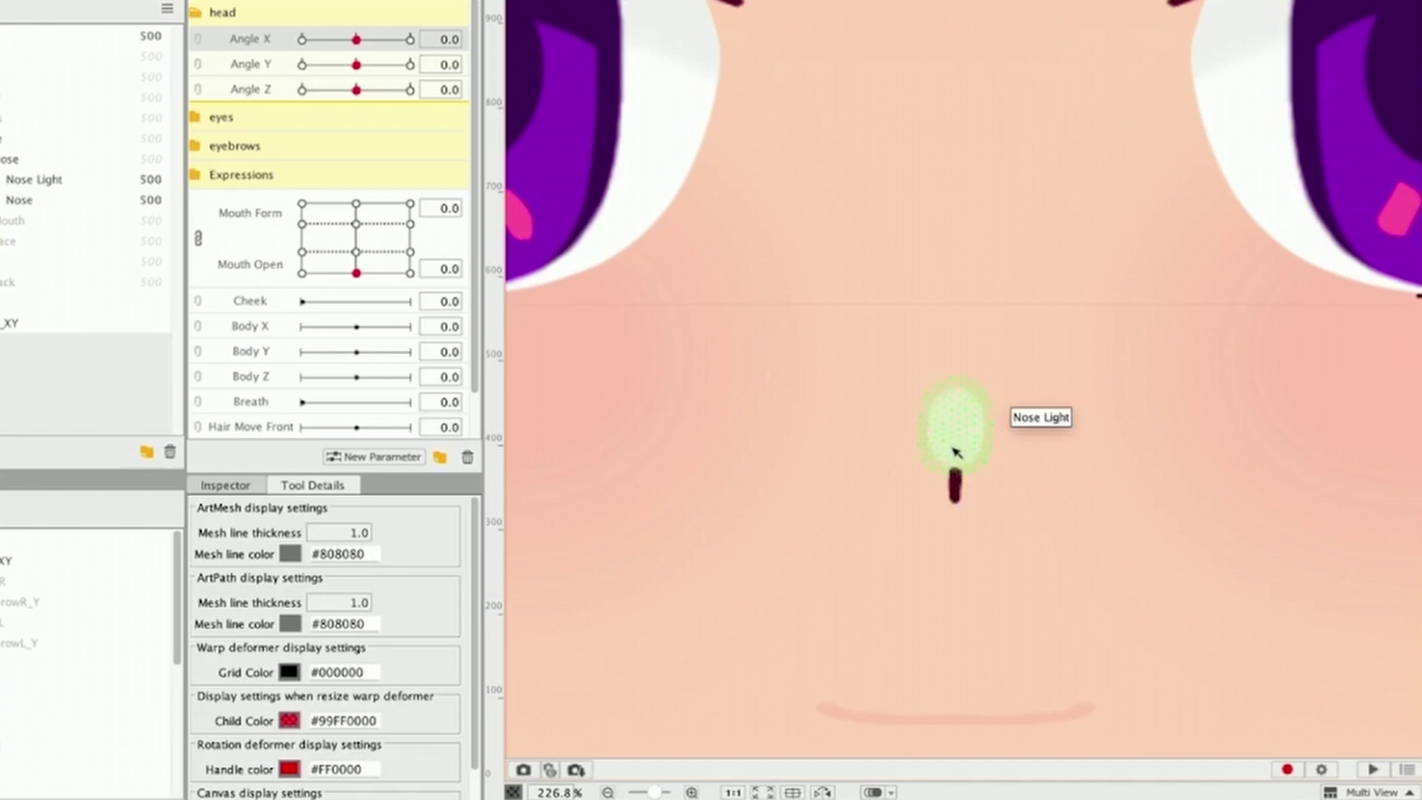
{"action": "left_click_drag", "start_coordinate": [871, 406], "coordinate": [1001, 522]}
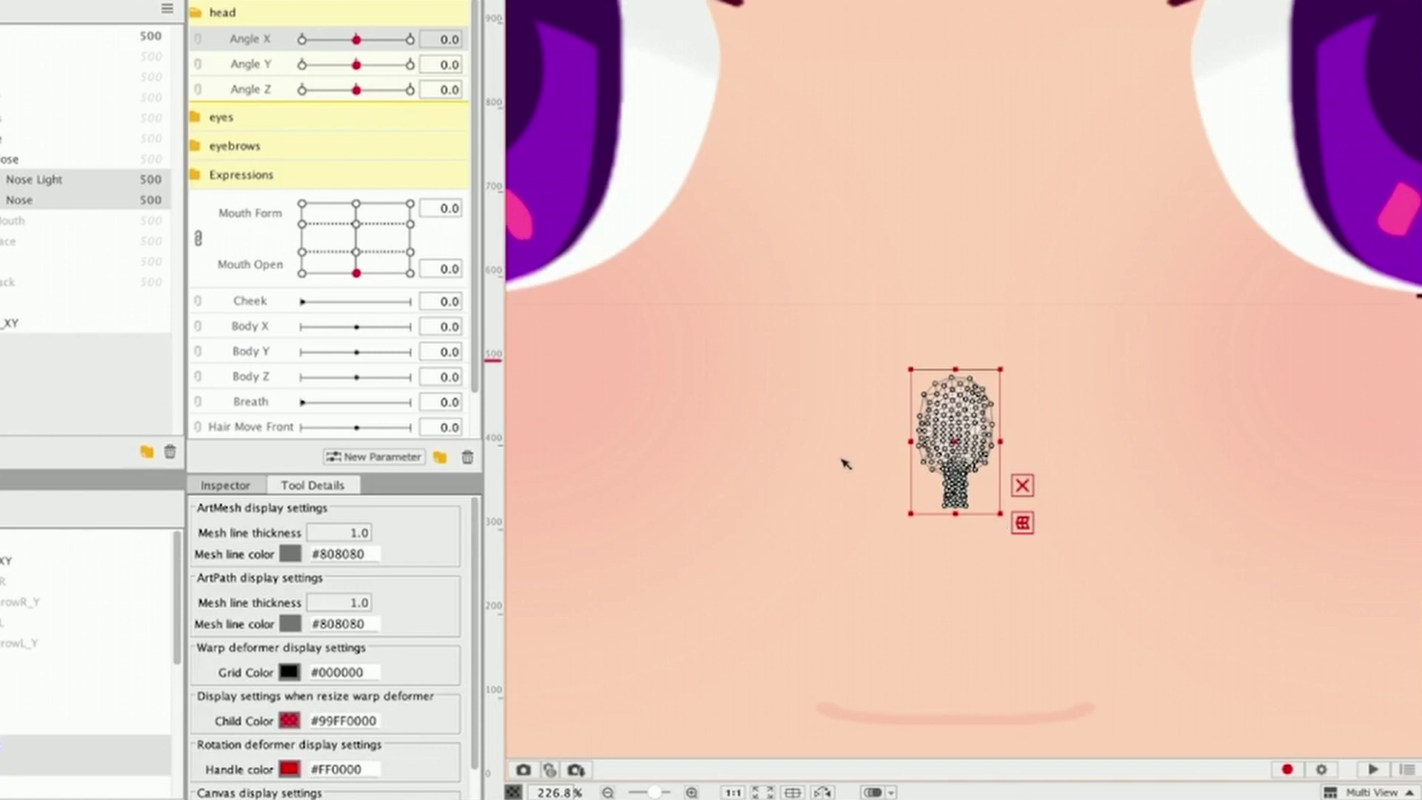
{"action": "key", "text": "Escape"}
{"action": "left_click", "coordinate": [940, 432]}
{"action": "key", "text": "Escape"}
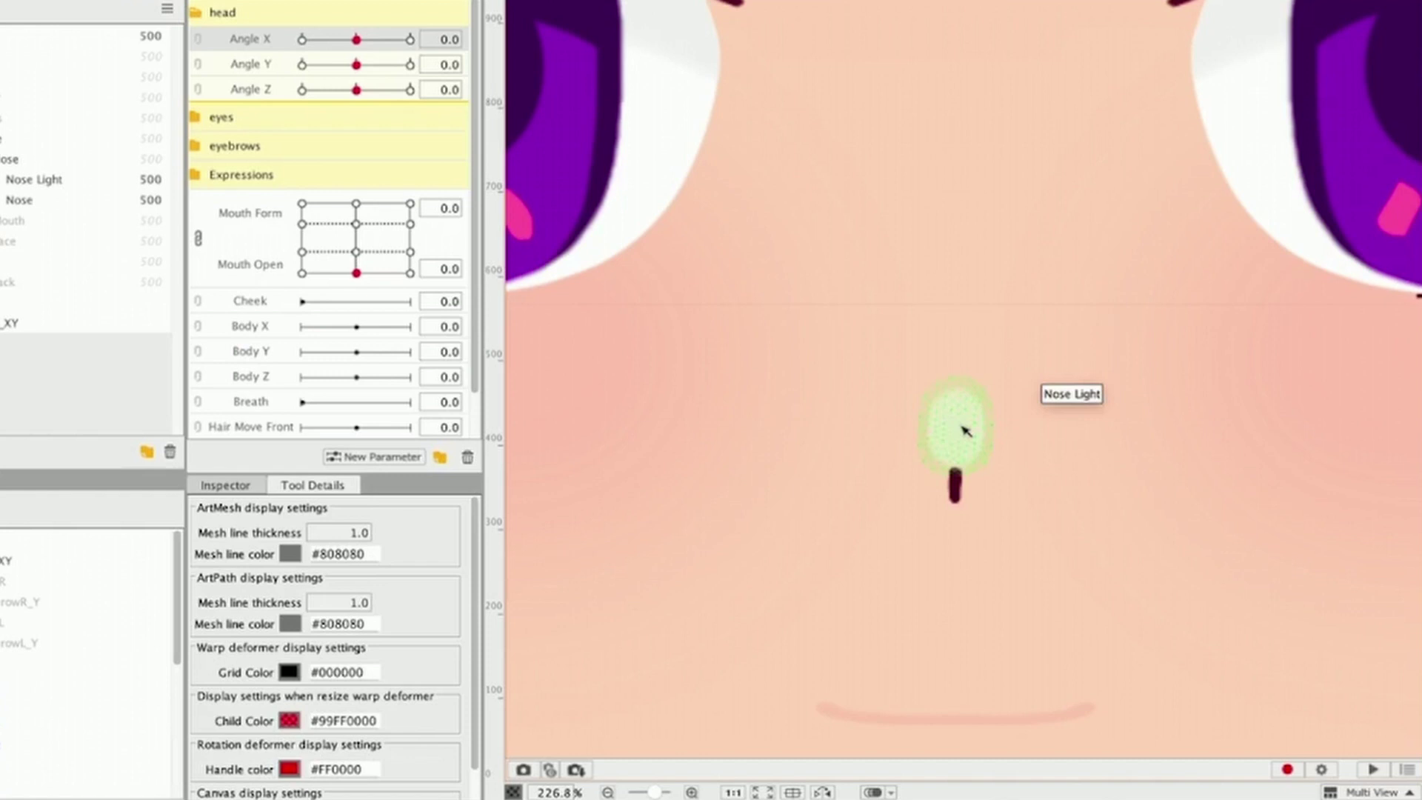
{"action": "left_click", "coordinate": [966, 431]}
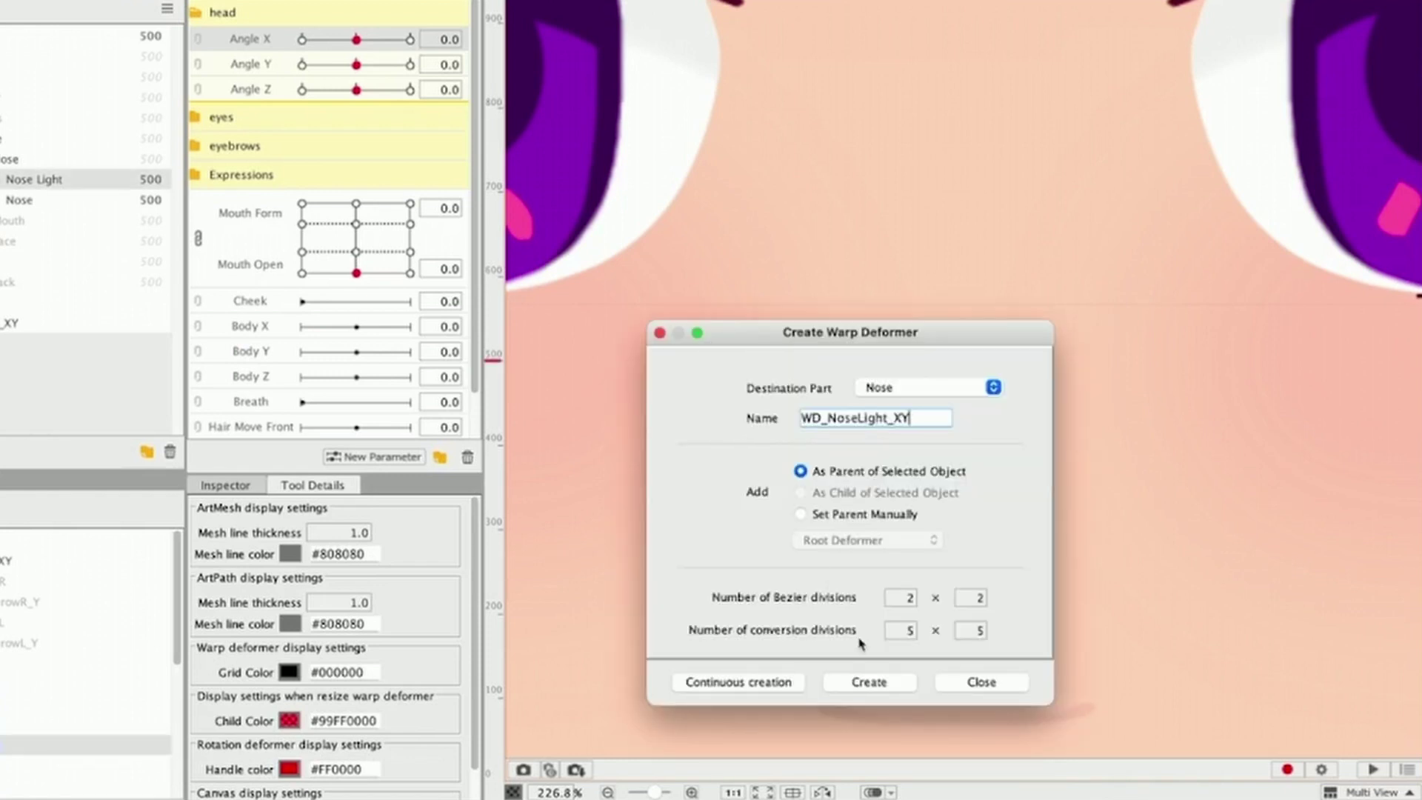
{"action": "left_click", "coordinate": [871, 681]}
- Create a warp deformer named WD_NoseLine_XY as the parent of the Nose line
{"action": "left_click_drag", "start_coordinate": [909, 418], "coordinate": [791, 419]}
{"action": "type", "text": "wd"}
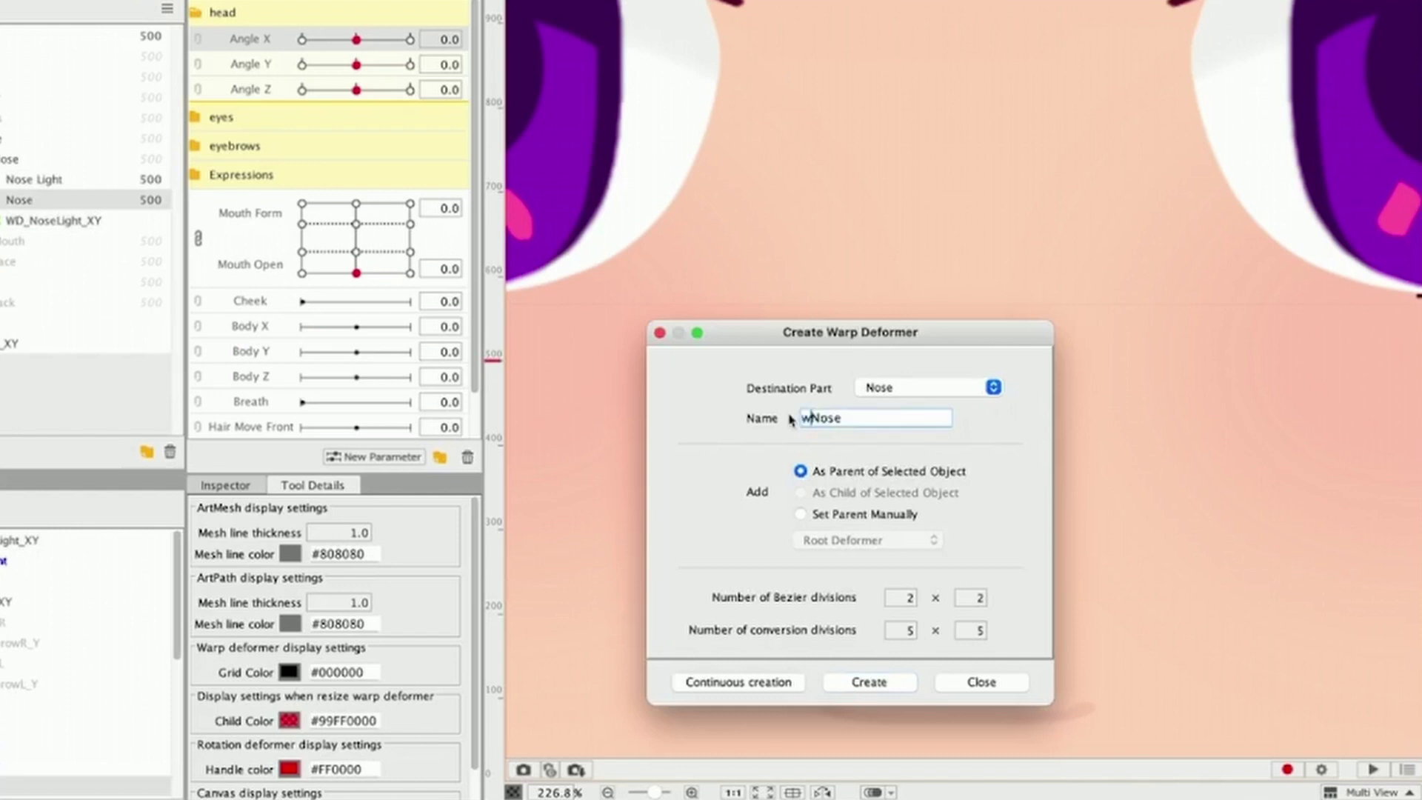
{"action": "key", "text": "BackSpace"}
{"action": "key", "text": "BackSpace"}
{"action": "type", "text": "WD_"}
{"action": "left_click", "coordinate": [880, 418]}
{"action": "type", "text": "Line_XY"}
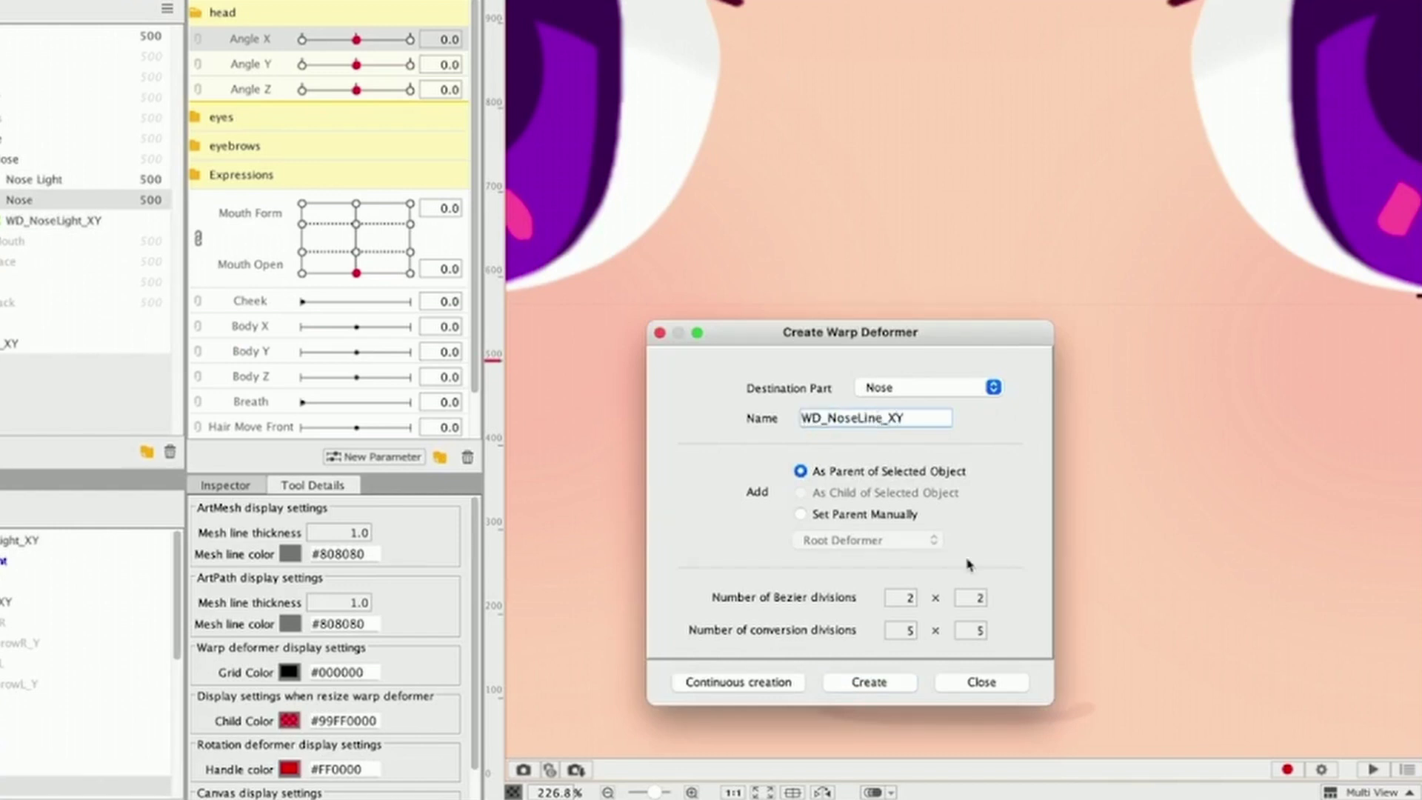
{"action": "left_click", "coordinate": [869, 682]}
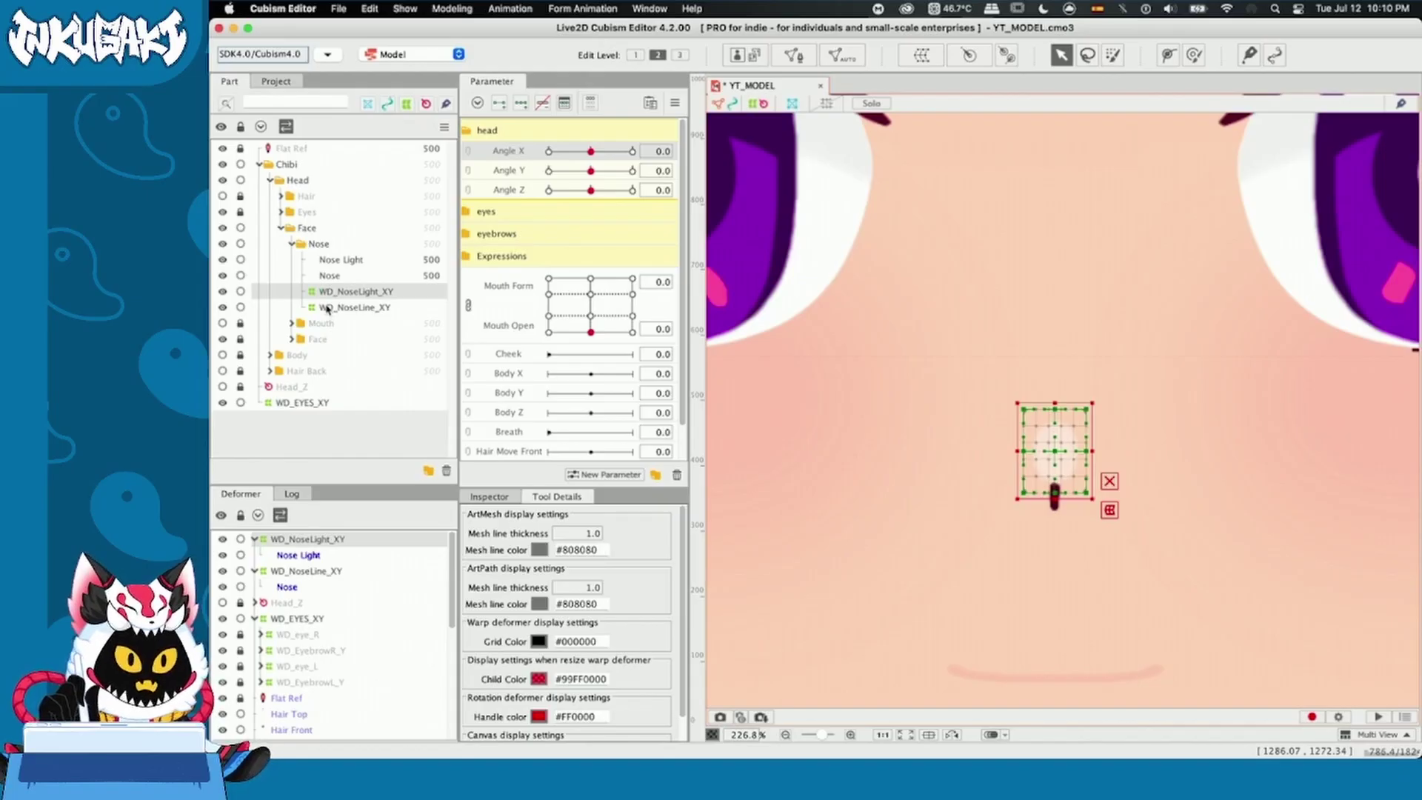
- Add three keys on Angle X for both WD_NoseLight_XY and WD_NoseLine_XY
{"action": "left_click", "coordinate": [327, 309], "text": "shift"}
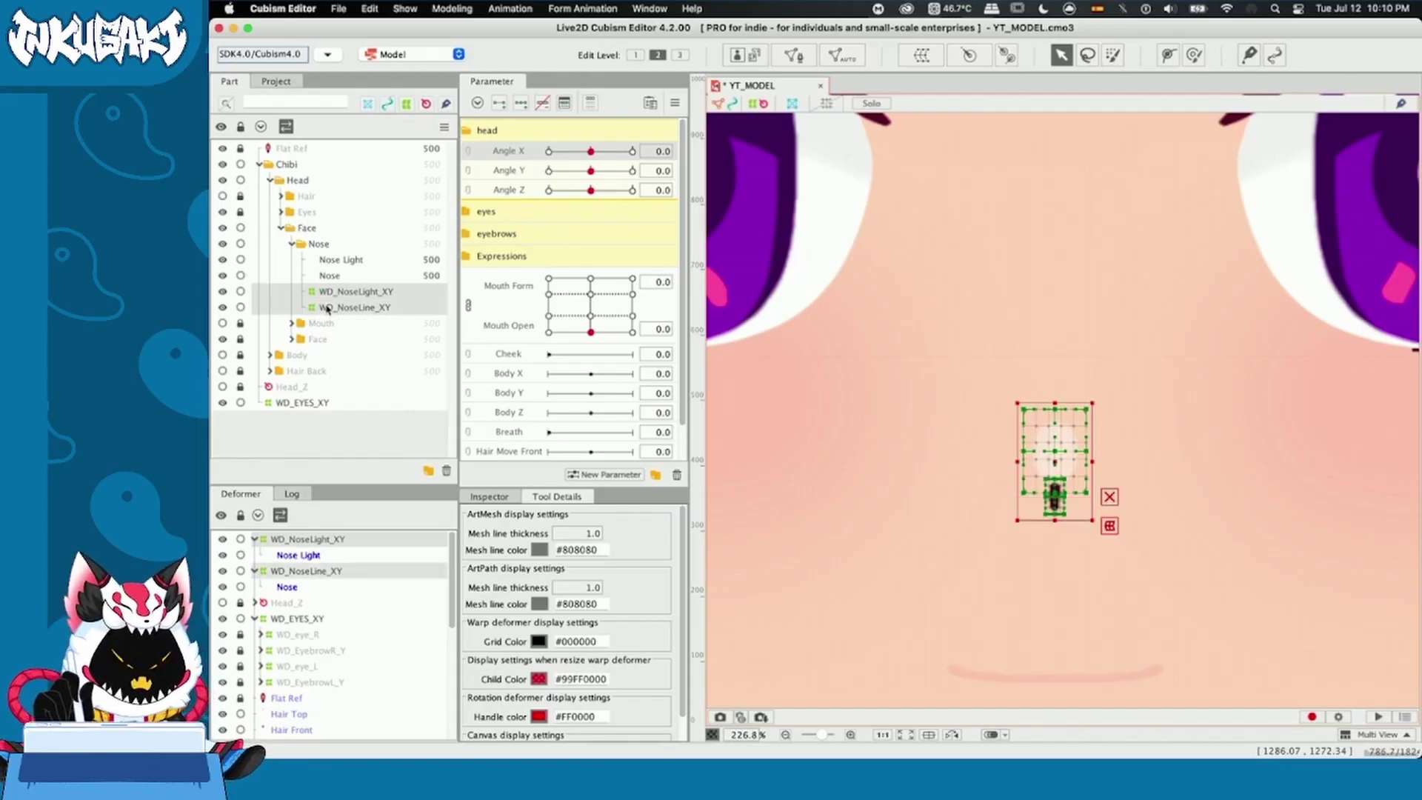
{"action": "left_click", "coordinate": [519, 104]}
{"action": "scroll", "coordinate": [1120, 519], "scroll_direction": "down", "scroll_amount": 5}
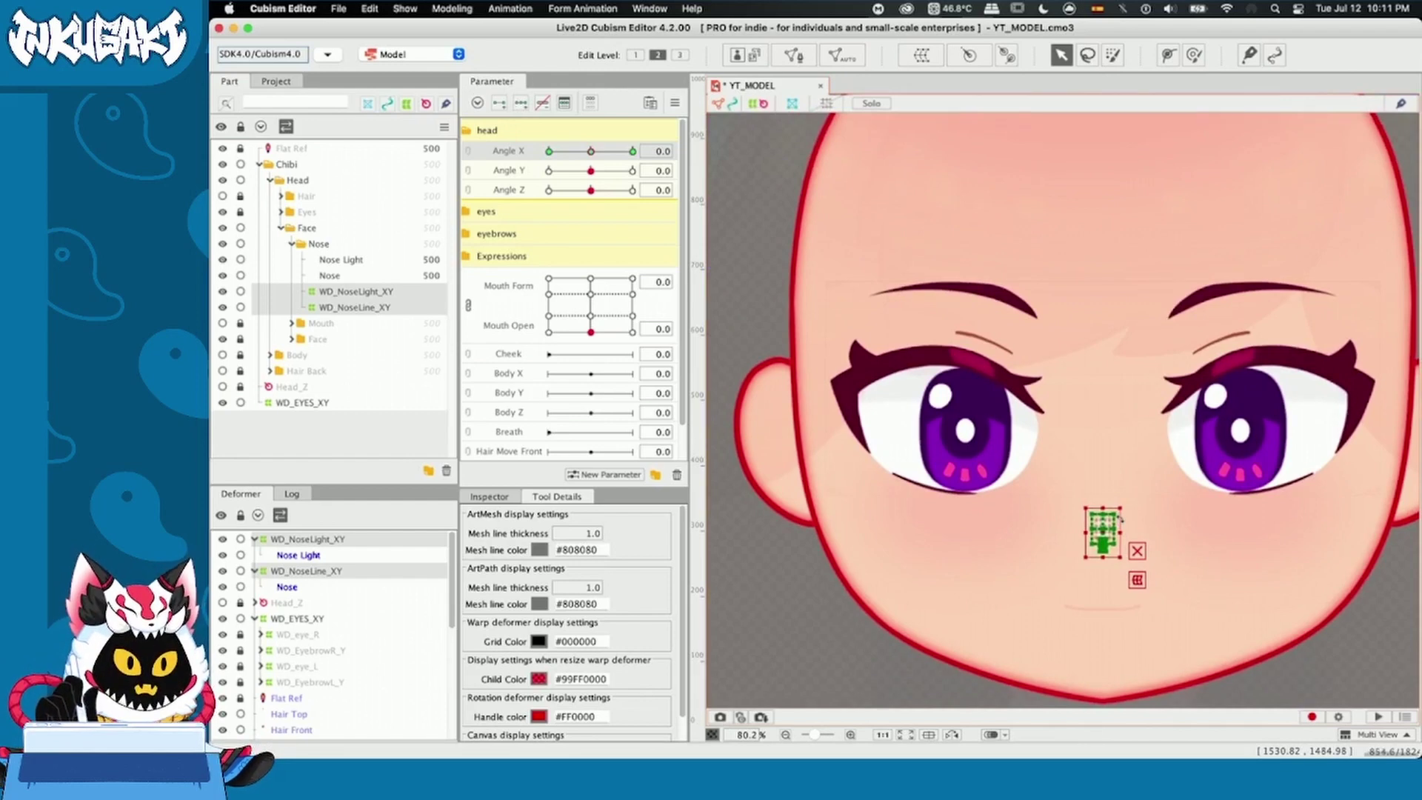
- Set Angle X to -30 and move both nose deformers sideways toward the face's turned side
{"action": "left_click", "coordinate": [549, 151]}
{"action": "left_click", "coordinate": [865, 534]}
{"action": "left_click_drag", "start_coordinate": [1103, 532], "coordinate": [913, 532]}
{"action": "left_click", "coordinate": [334, 292]}
{"action": "left_click", "coordinate": [329, 307], "text": "shift"}
{"action": "left_click", "coordinate": [898, 550]}
- Slant the top of WD_NoseLine_XY outward toward the turned side with a Distortion temporary deformation, and apply it
{"action": "scroll", "coordinate": [970, 516], "scroll_direction": "up", "scroll_amount": 5}
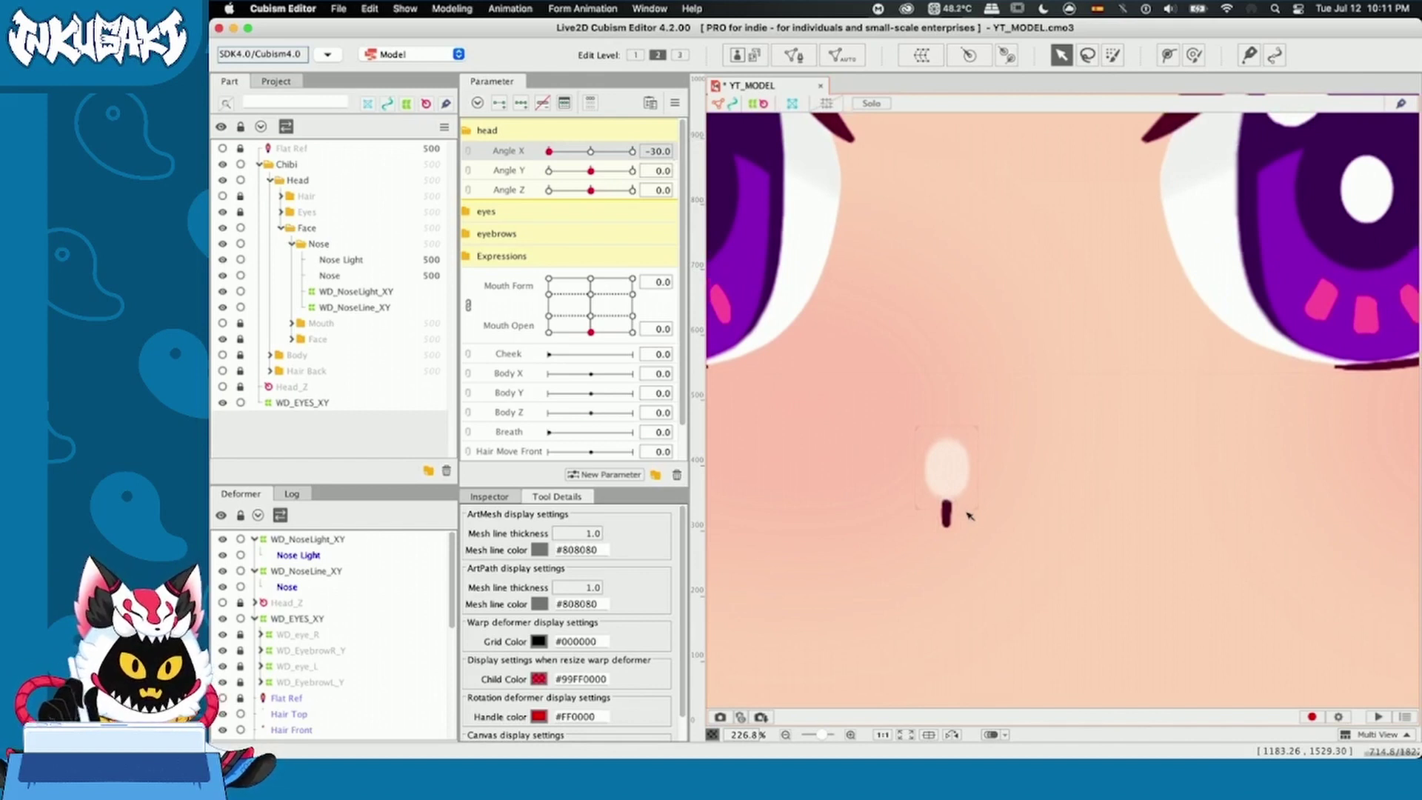
{"action": "scroll", "coordinate": [951, 524], "scroll_direction": "up", "scroll_amount": 2}
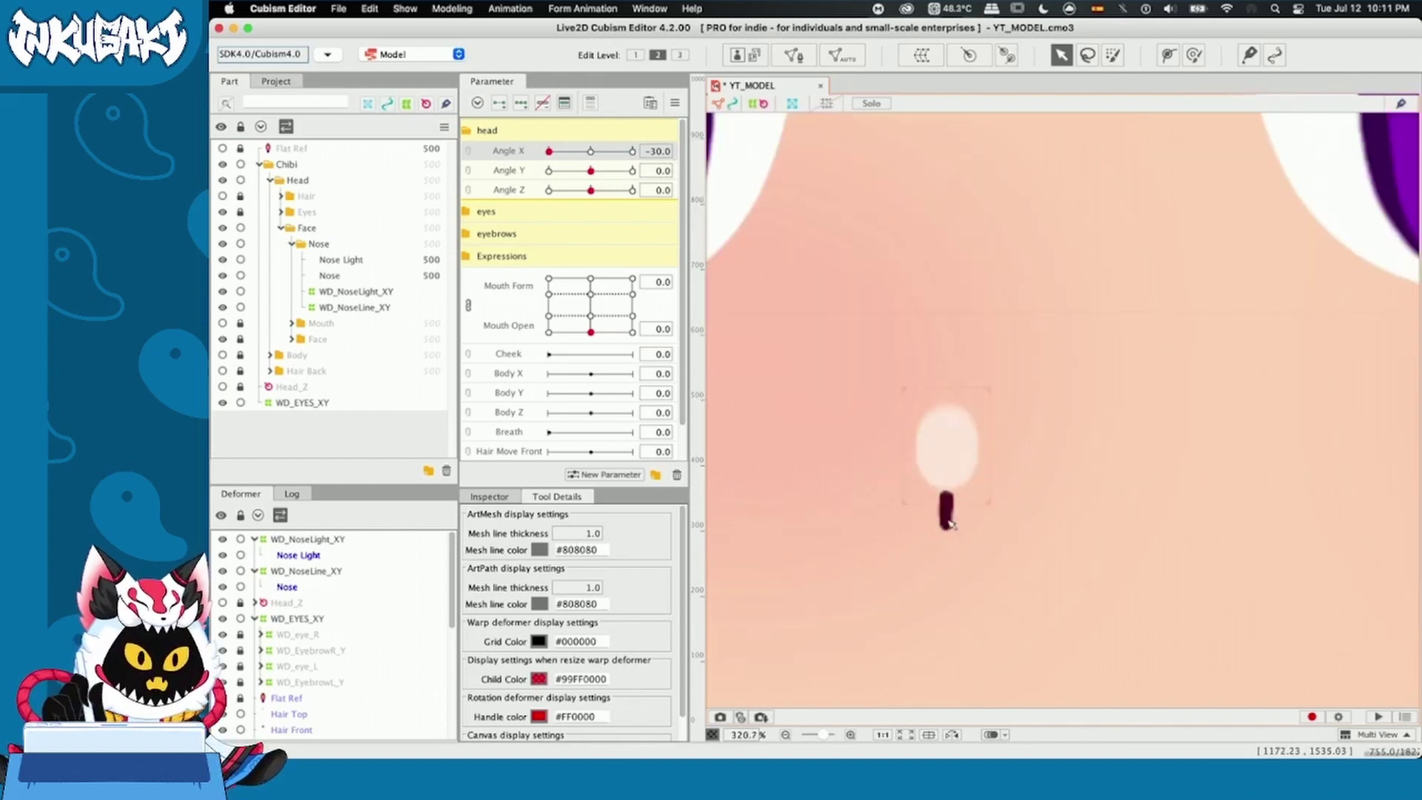
{"action": "left_click", "coordinate": [946, 499]}
{"action": "scroll", "coordinate": [917, 560], "scroll_direction": "up", "scroll_amount": 2}
{"action": "left_click", "coordinate": [1000, 548]}
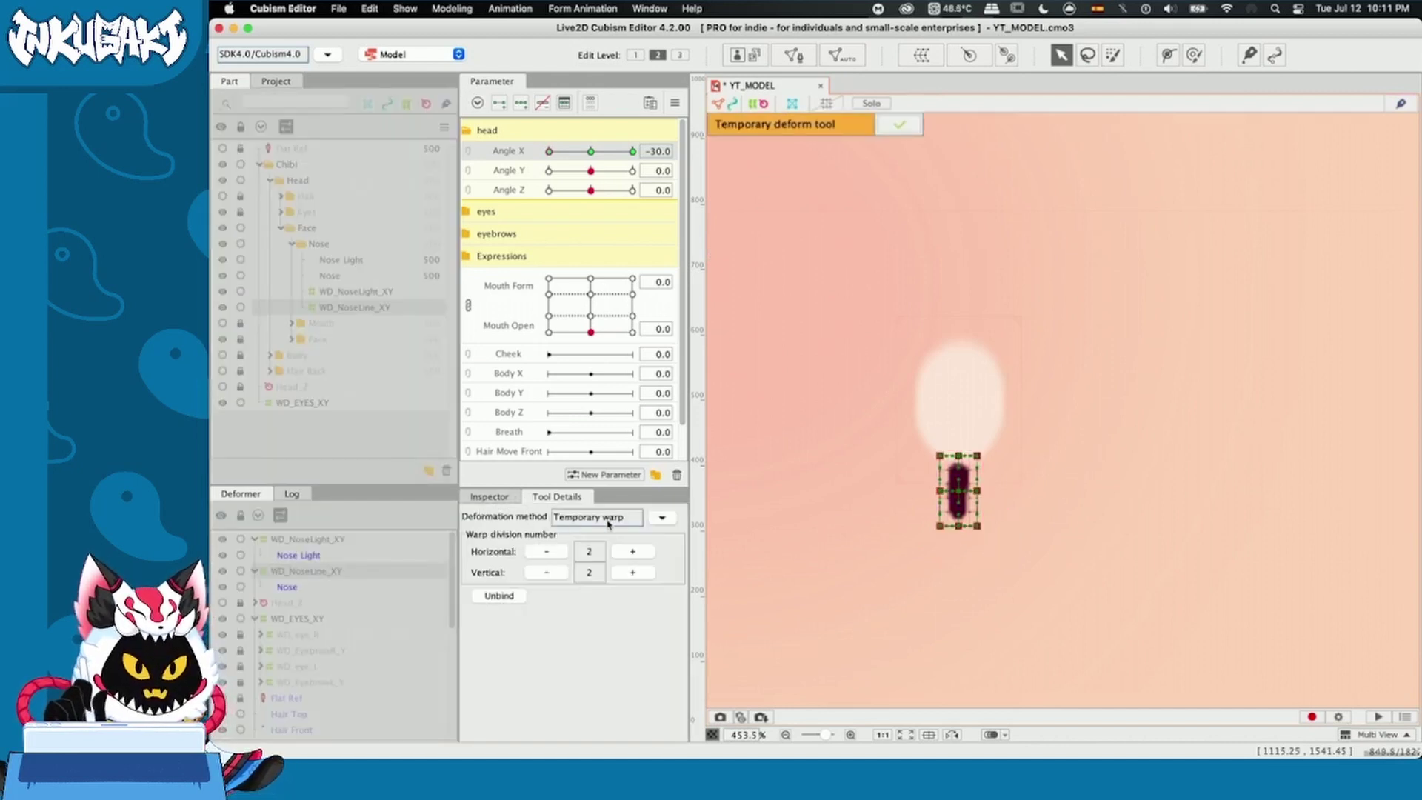
{"action": "left_click", "coordinate": [663, 517]}
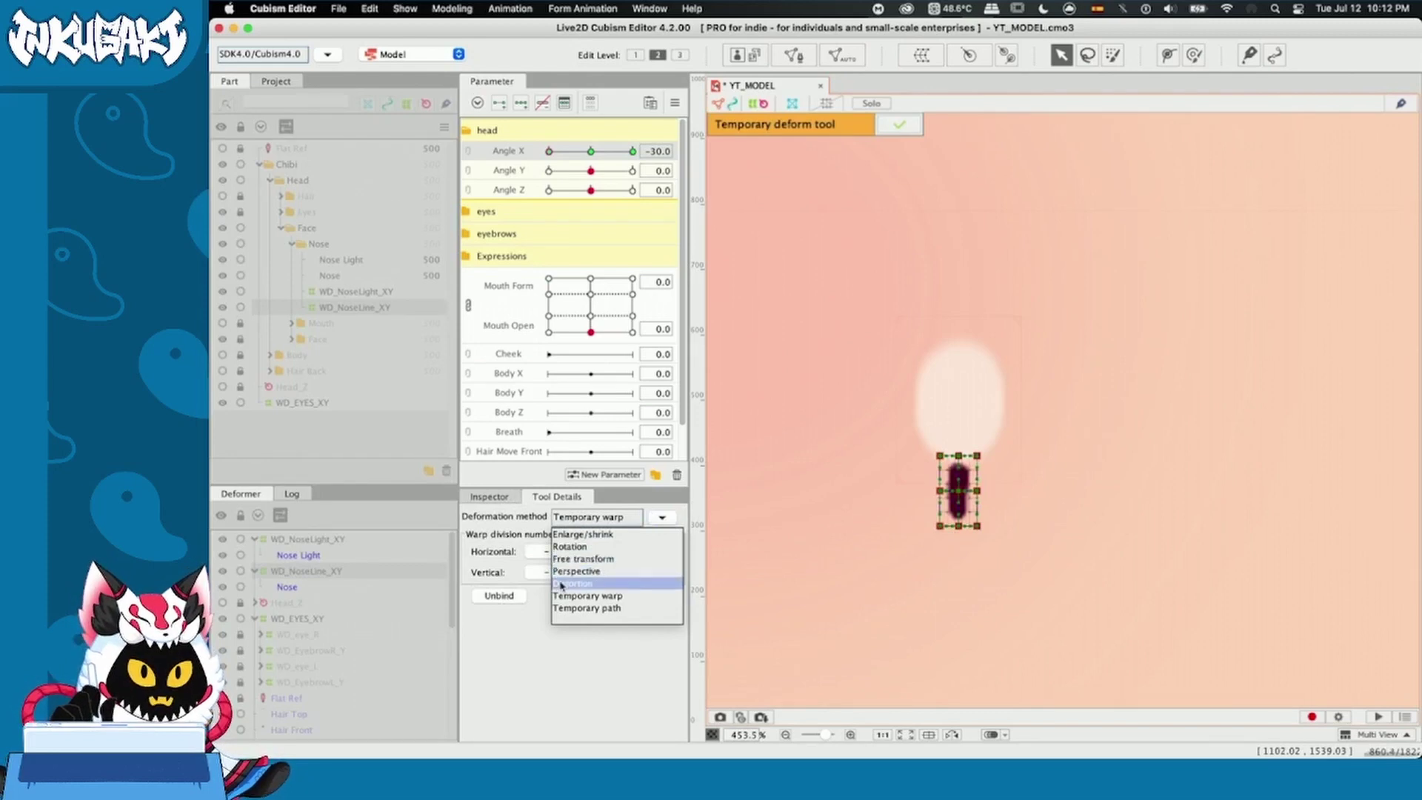
{"action": "left_click", "coordinate": [562, 584]}
{"action": "left_click_drag", "start_coordinate": [959, 455], "coordinate": [931, 460]}
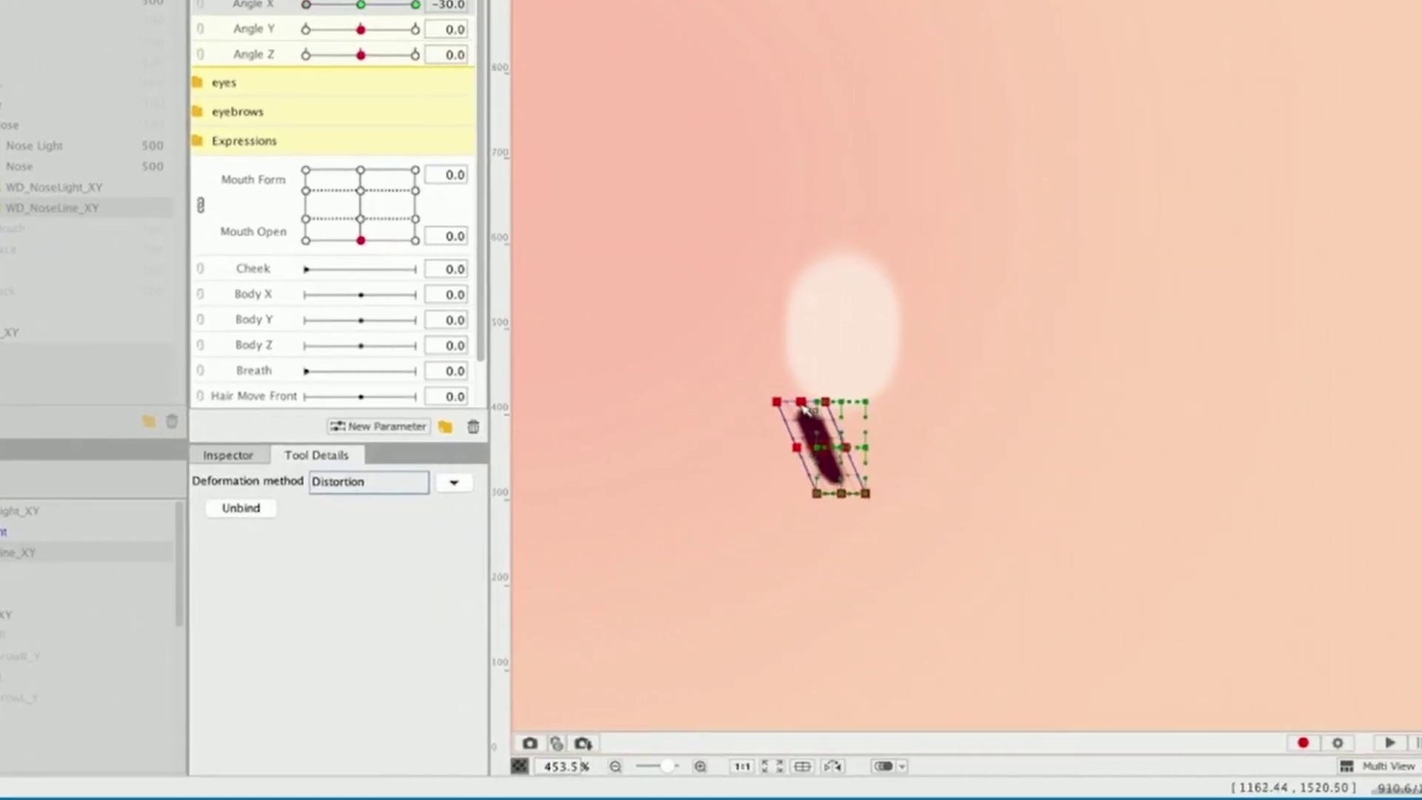
{"action": "mouse_move", "coordinate": [803, 405]}
{"action": "left_mouse_down"}
{"action": "mouse_move", "coordinate": [843, 406]}
{"action": "mouse_move", "coordinate": [797, 405]}
{"action": "left_mouse_up"}
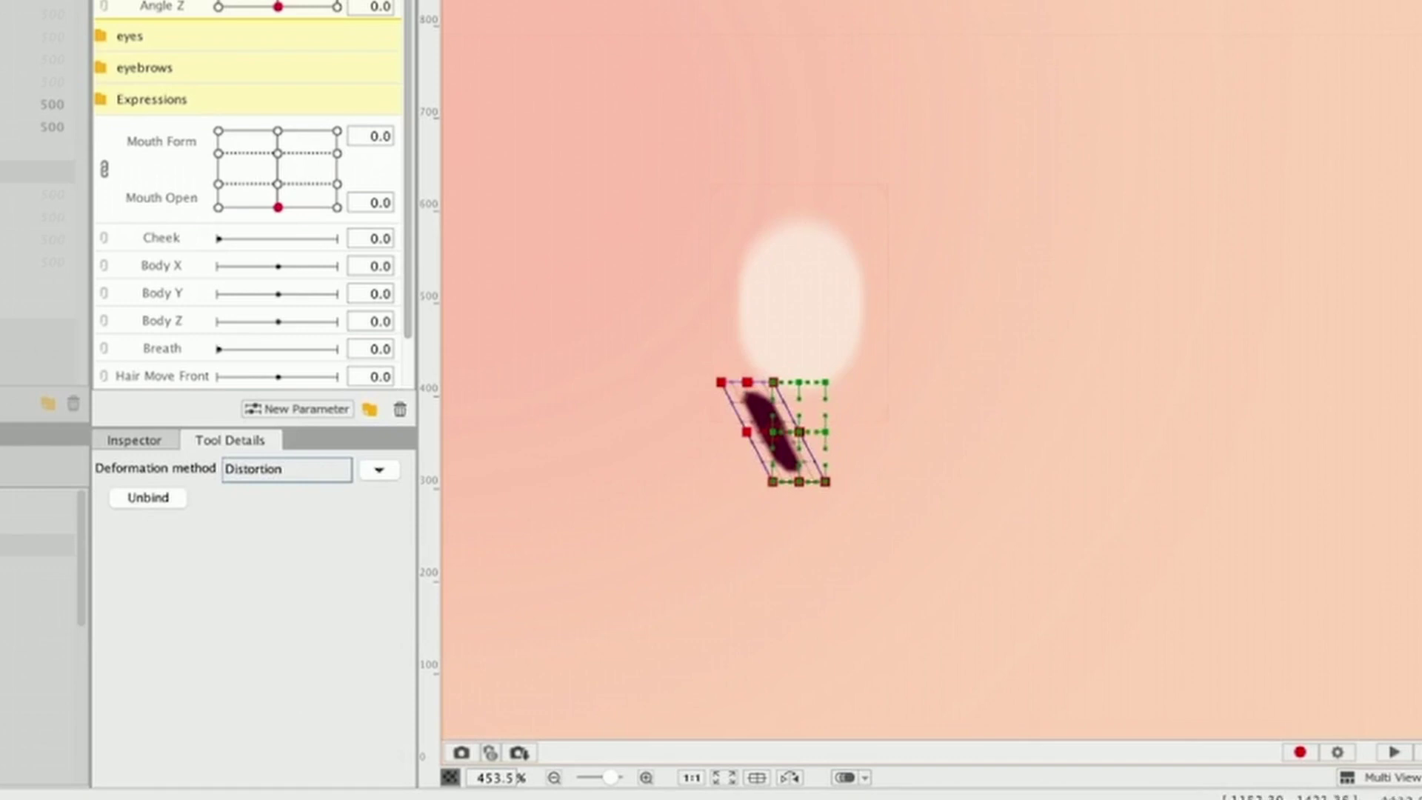
- Slant WD_NoseLight_XY opposite to the nose line with Distortion, lower its upper edge with Free transform, and apply the deformation
{"action": "left_click", "coordinate": [718, 192]}
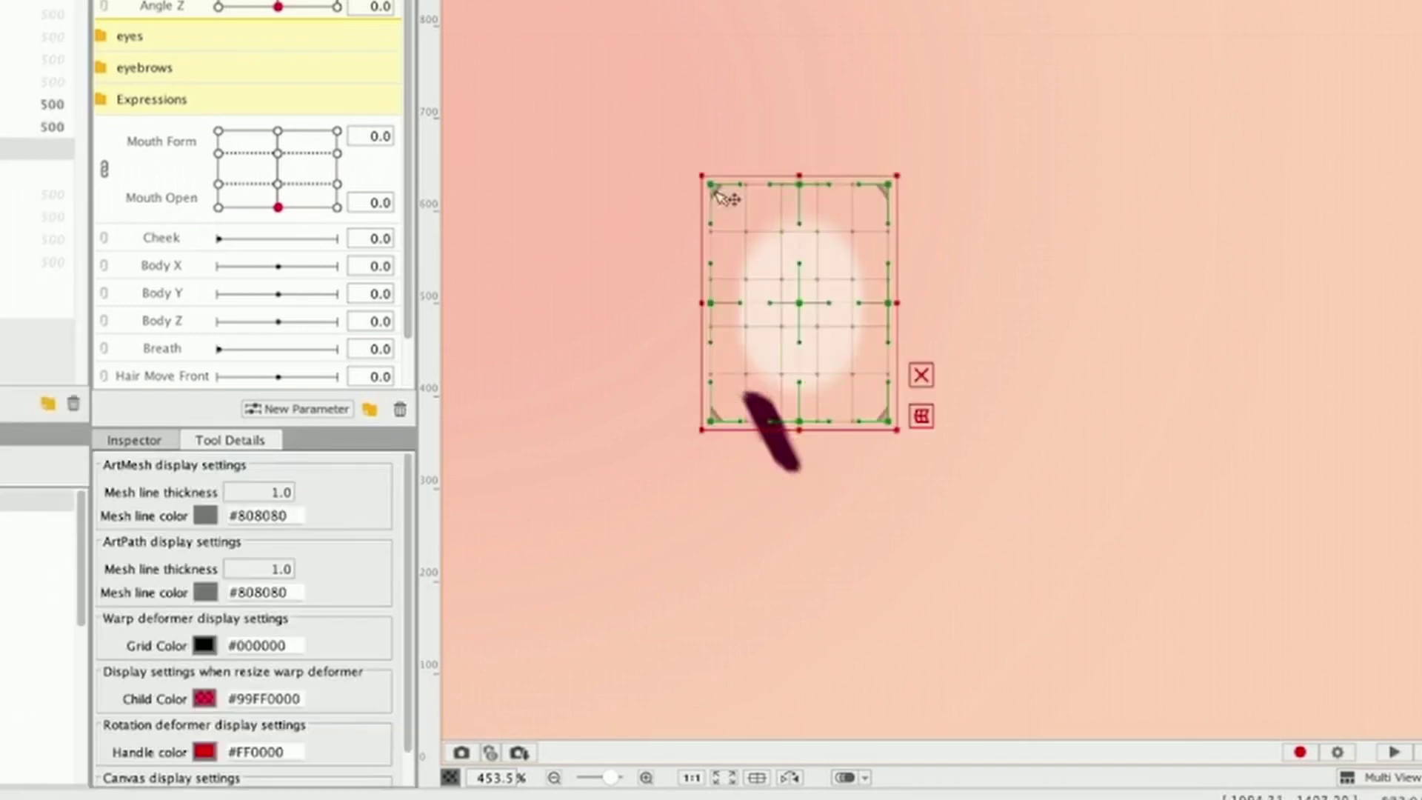
{"action": "left_click", "coordinate": [921, 416]}
{"action": "left_click_drag", "start_coordinate": [804, 185], "coordinate": [839, 191]}
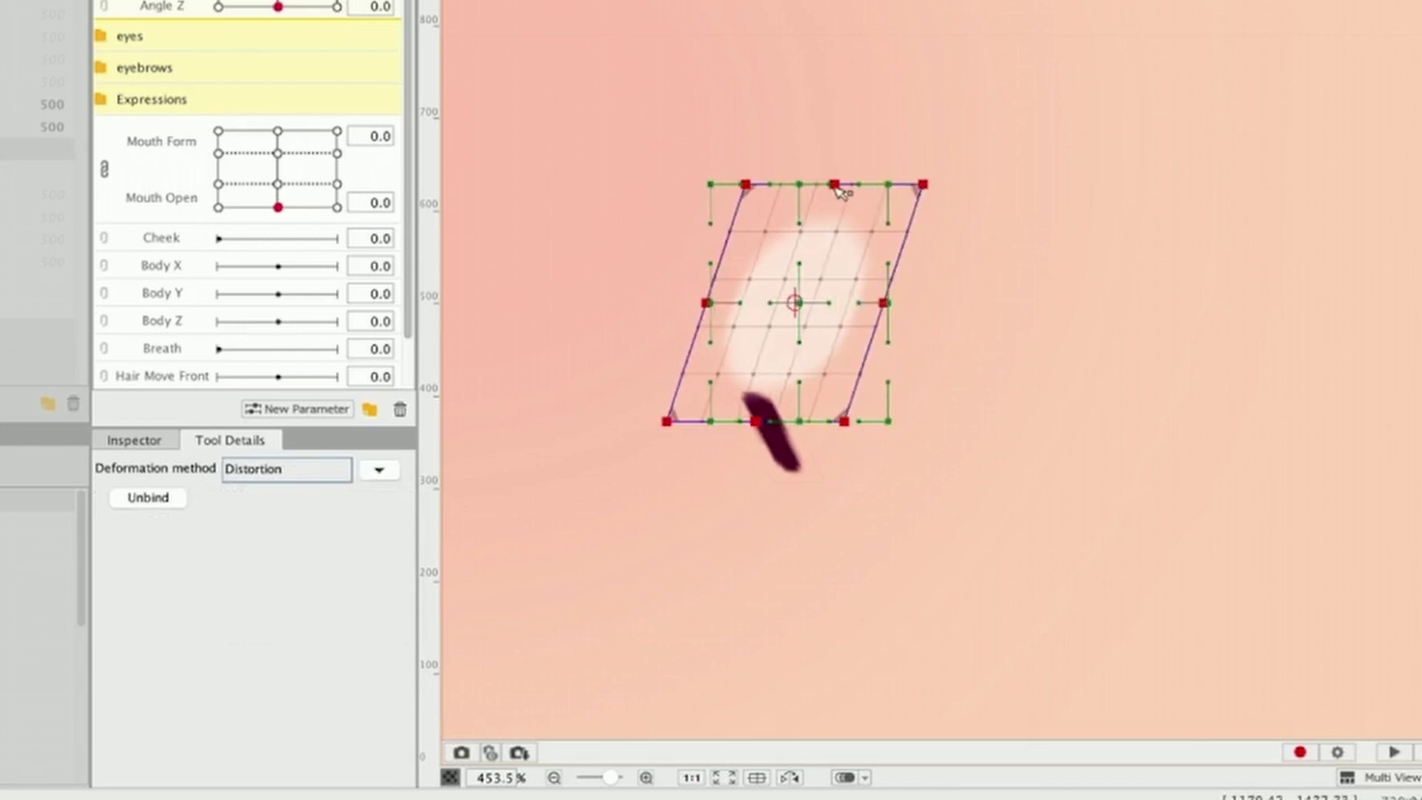
{"action": "left_click", "coordinate": [378, 469]}
{"action": "left_click", "coordinate": [311, 529]}
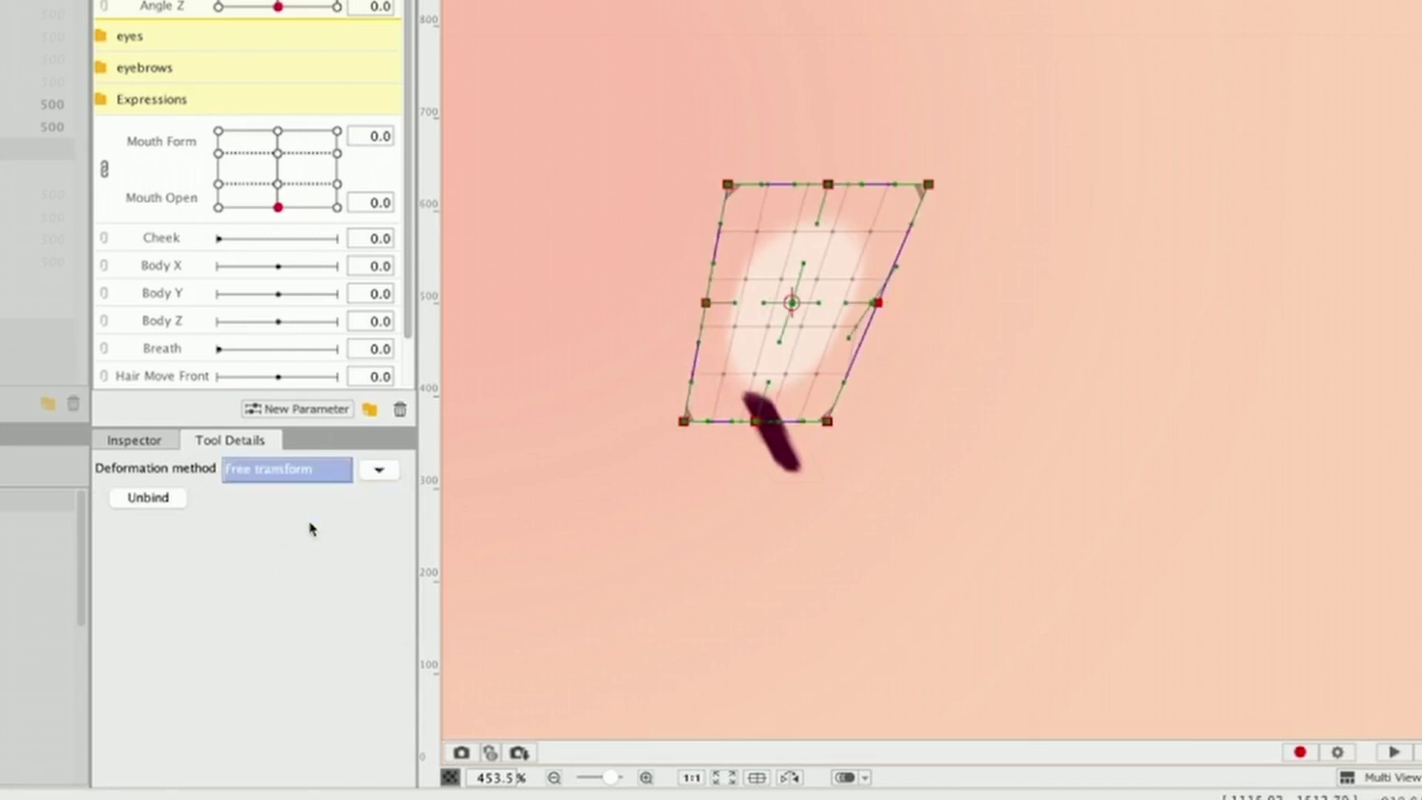
{"action": "left_click_drag", "start_coordinate": [829, 186], "coordinate": [835, 229]}
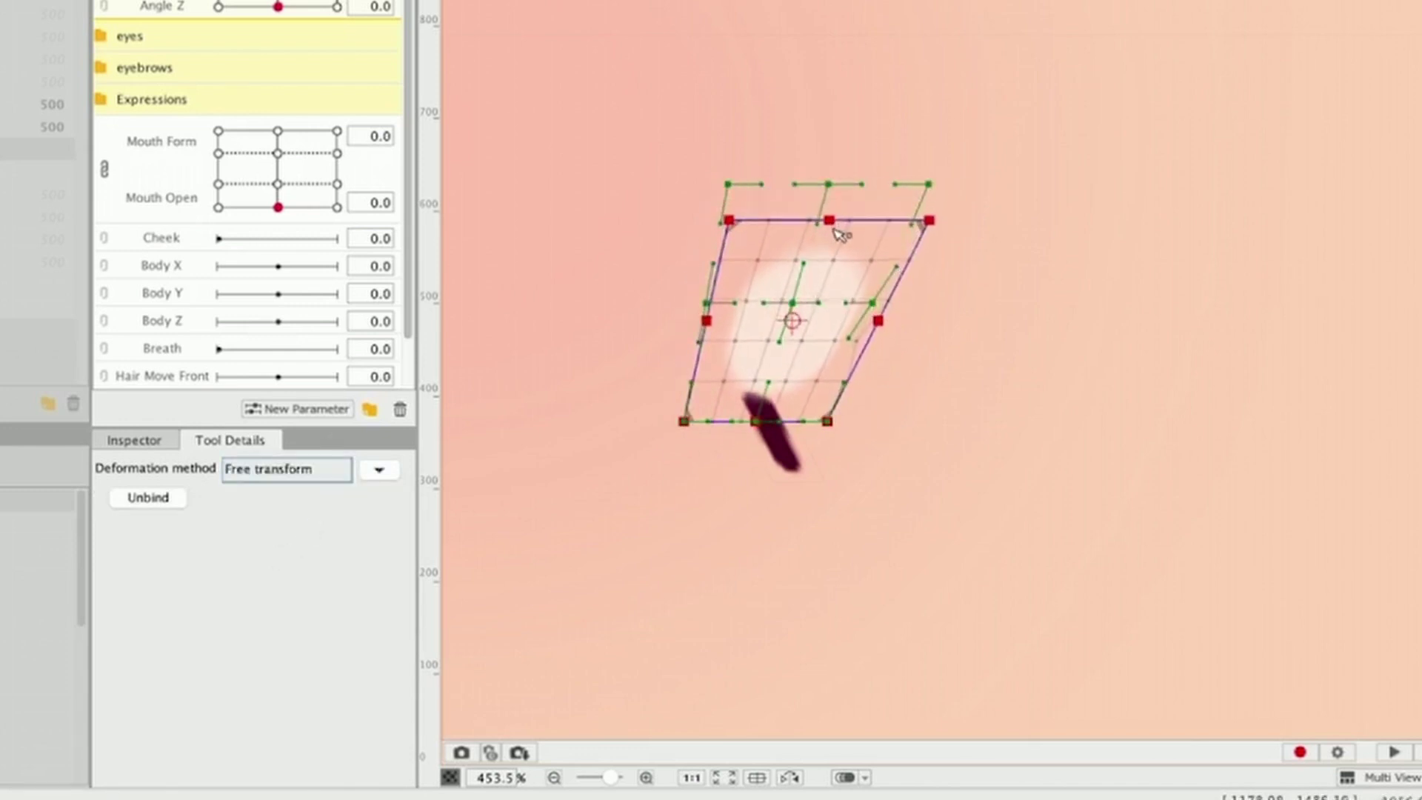
{"action": "left_click", "coordinate": [648, 114]}
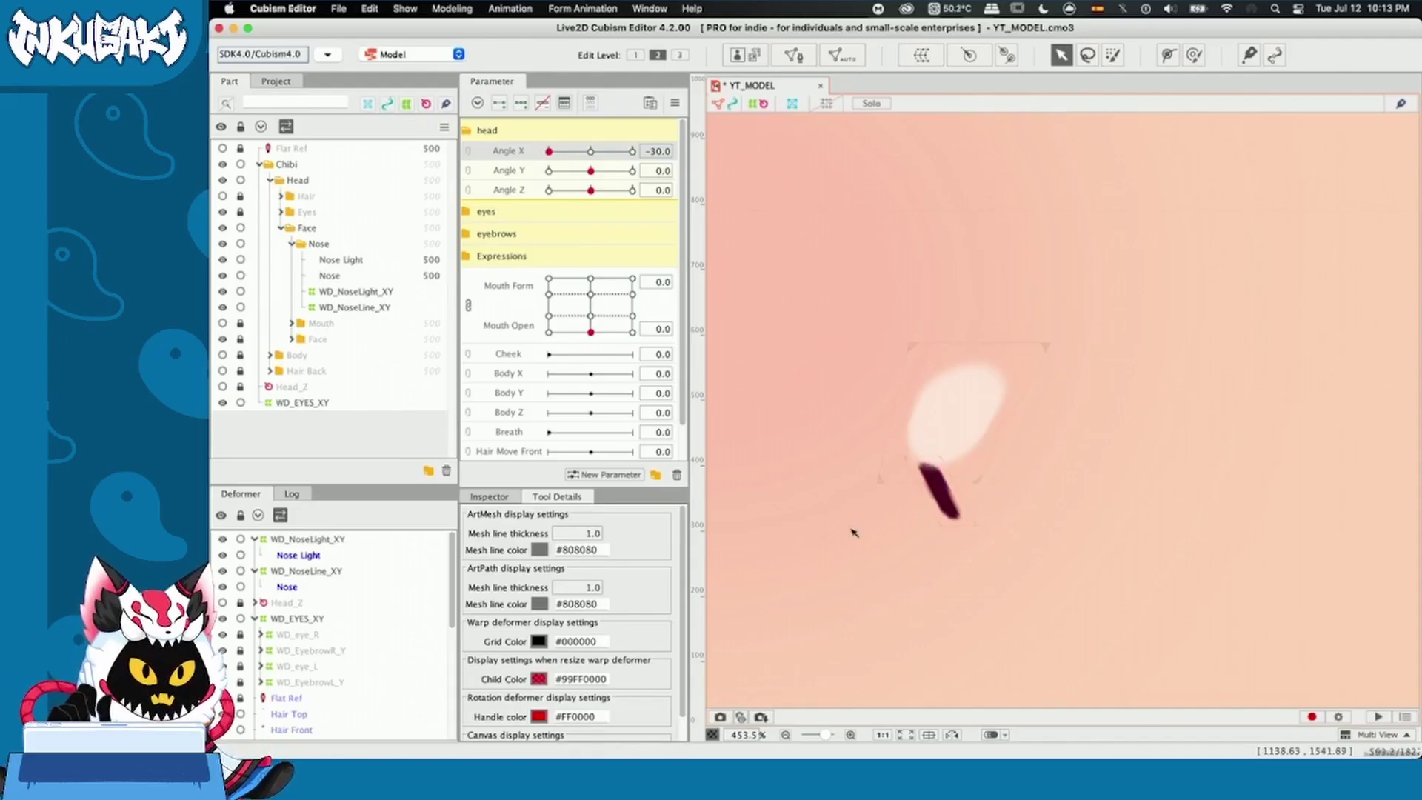
{"action": "scroll", "coordinate": [854, 532], "scroll_direction": "down", "scroll_amount": 10}
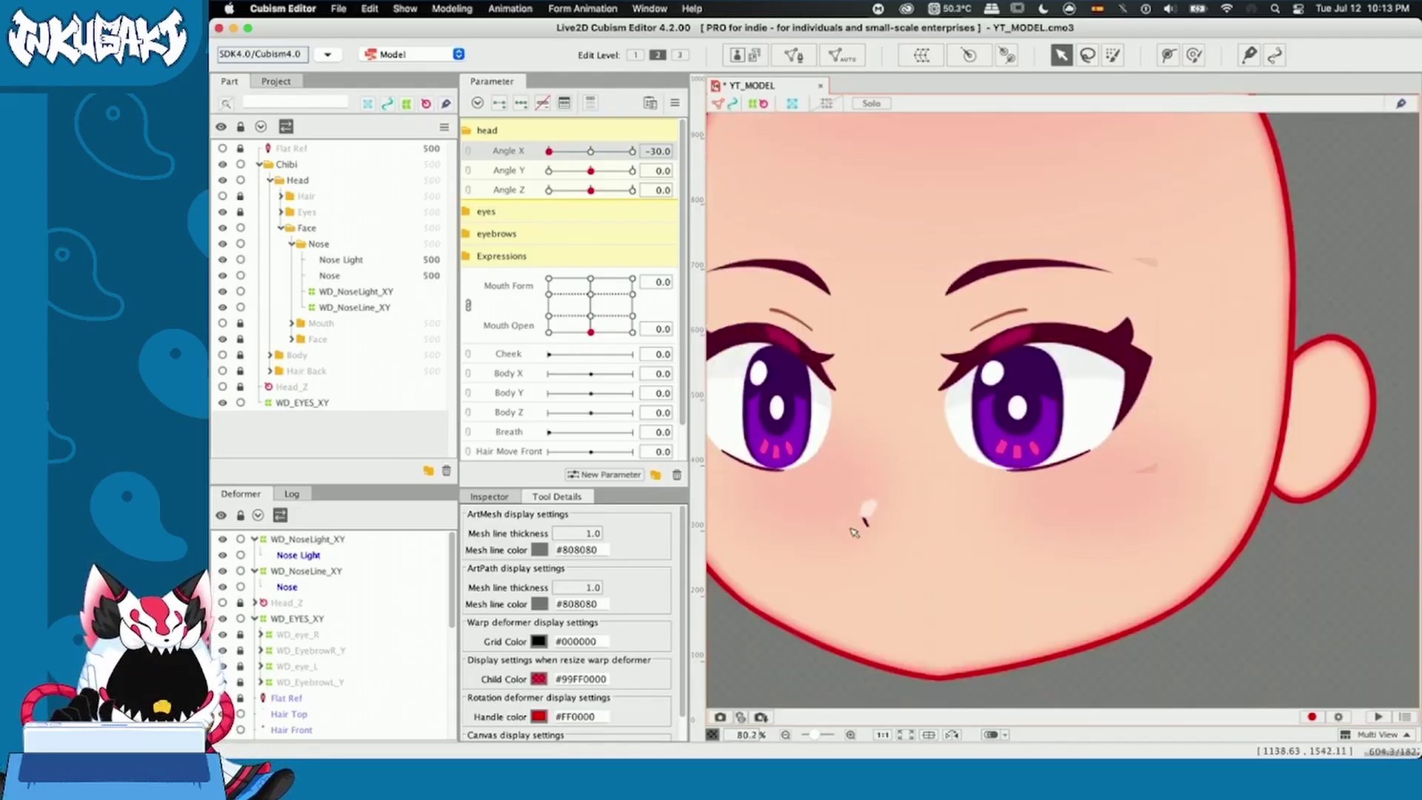
{"action": "left_click_drag", "start_coordinate": [850, 527], "coordinate": [909, 527]}
{"action": "scroll", "coordinate": [909, 527], "scroll_direction": "down", "scroll_amount": 2}
{"action": "scroll", "coordinate": [909, 527], "scroll_direction": "up", "scroll_amount": 2}
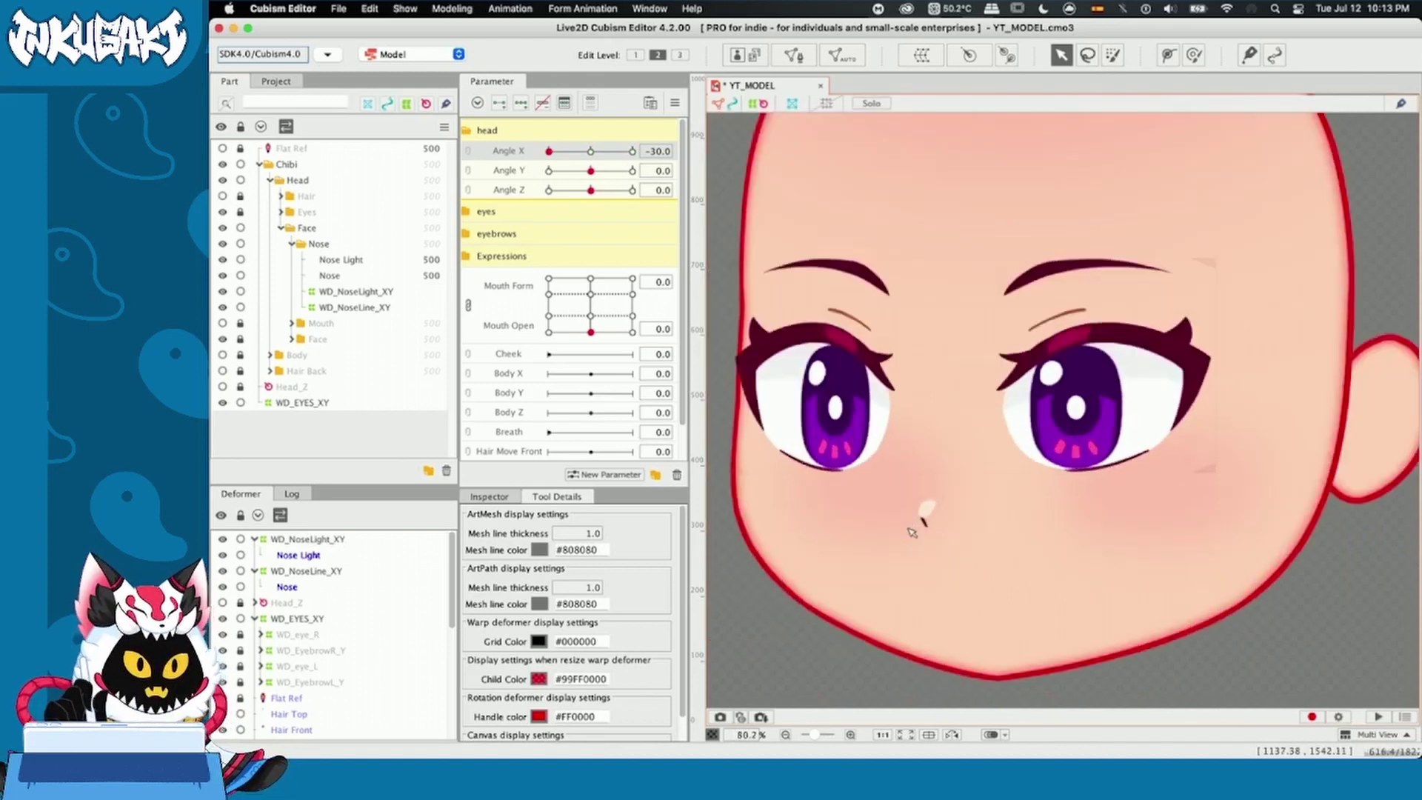
- Add three keys on Angle Y for WD_NoseLight_XY and WD_NoseLine_XY
{"action": "mouse_move", "coordinate": [534, 158]}
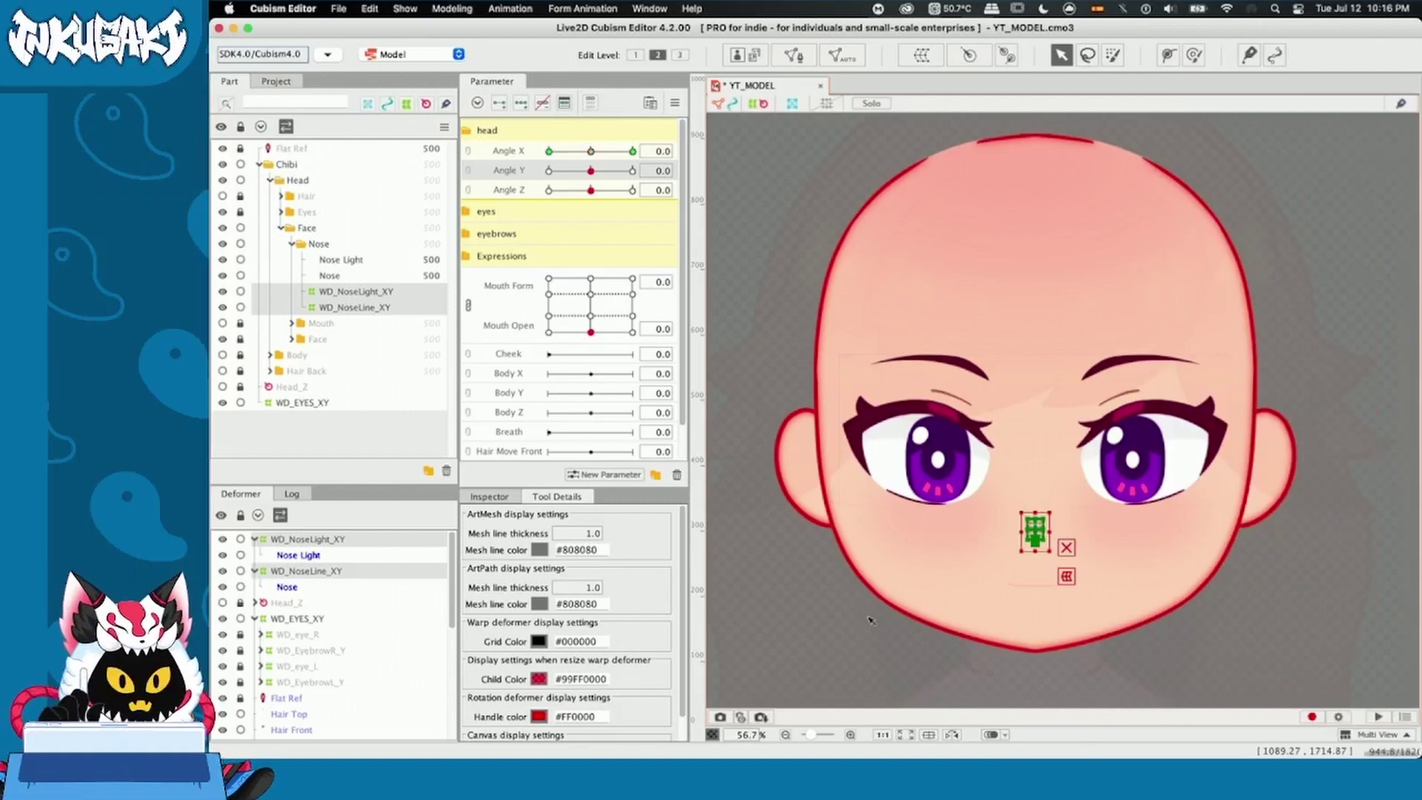
{"action": "scroll", "coordinate": [870, 621], "scroll_direction": "up", "scroll_amount": 3}
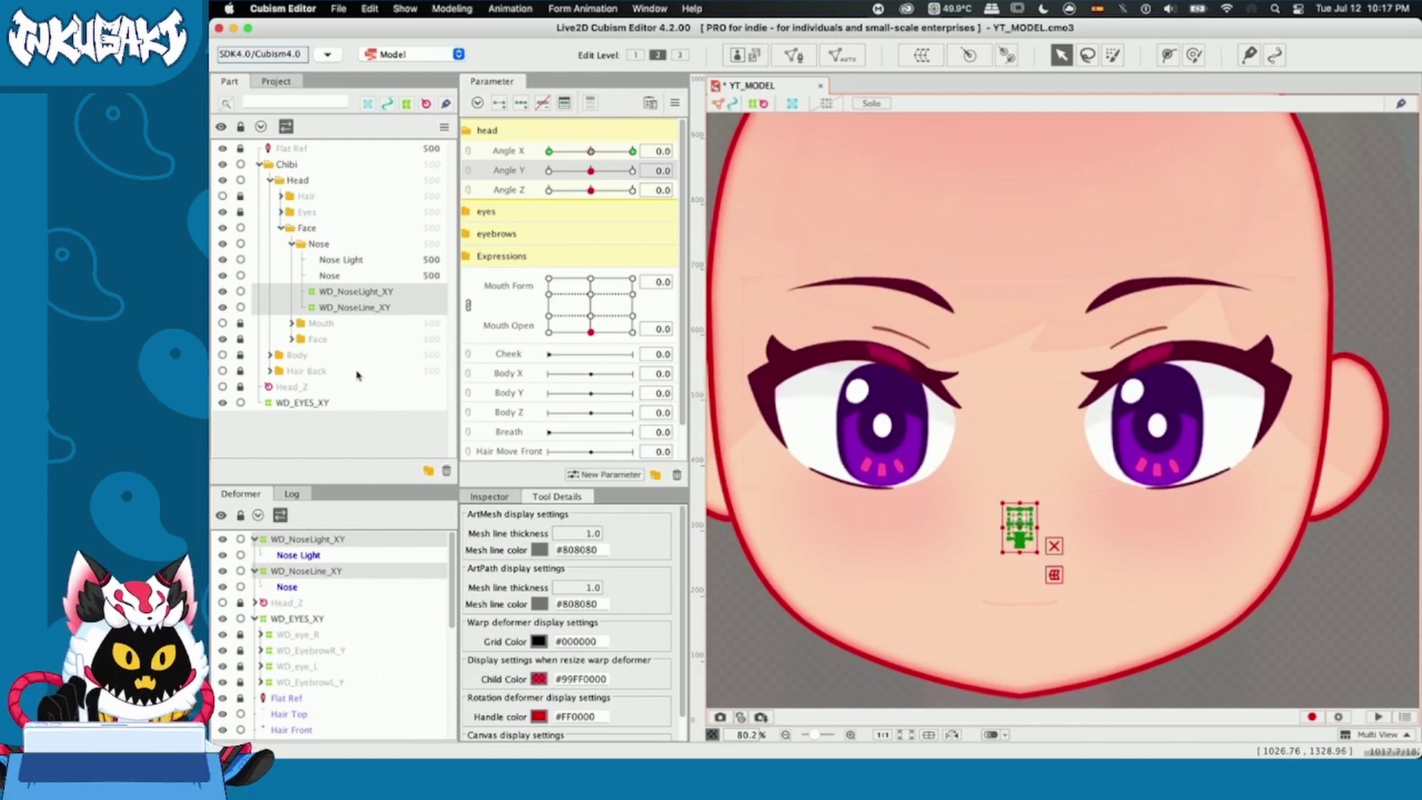
{"action": "left_click", "coordinate": [521, 108]}
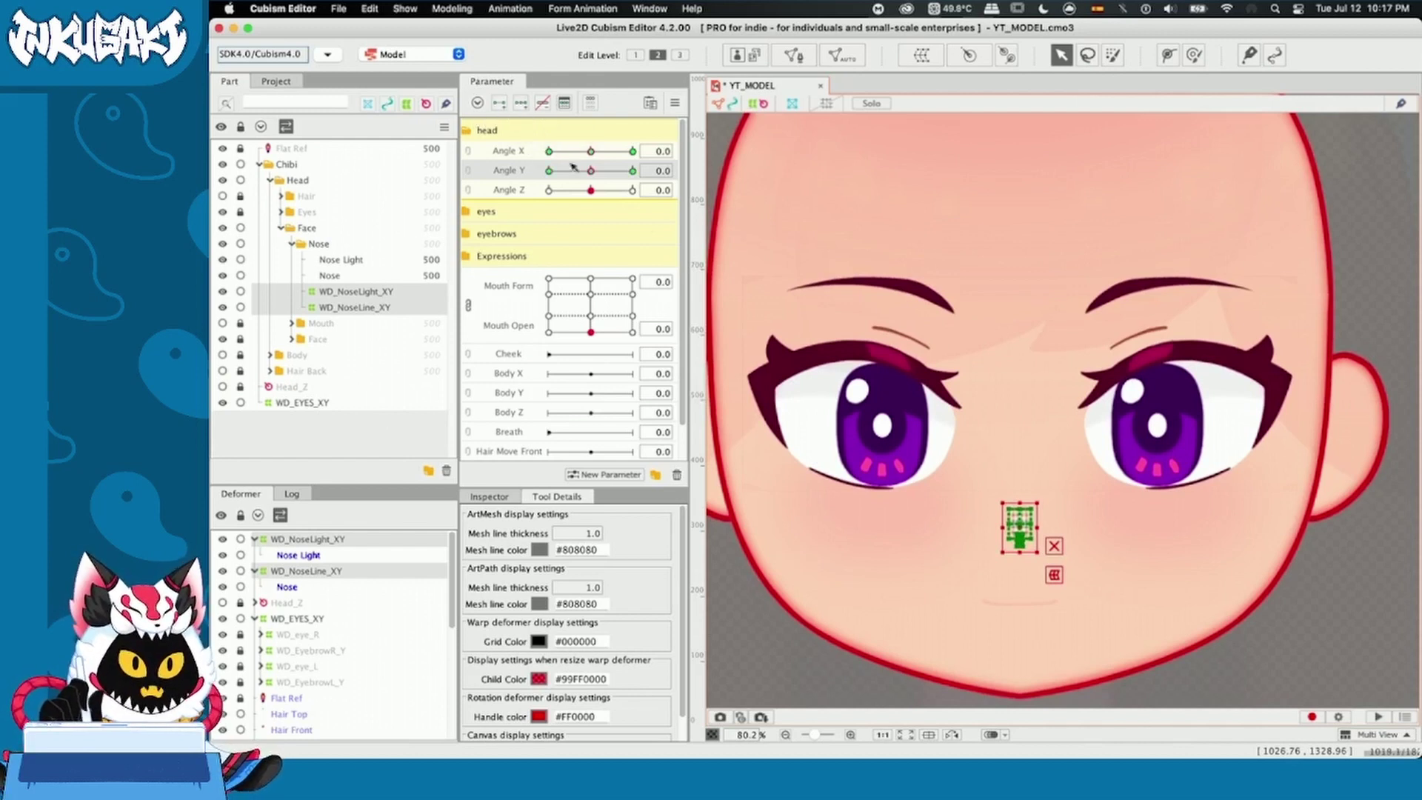
- Set Angle Y to -30 and move both nose deformers straight down the face
{"action": "left_click_drag", "start_coordinate": [591, 172], "coordinate": [549, 171]}
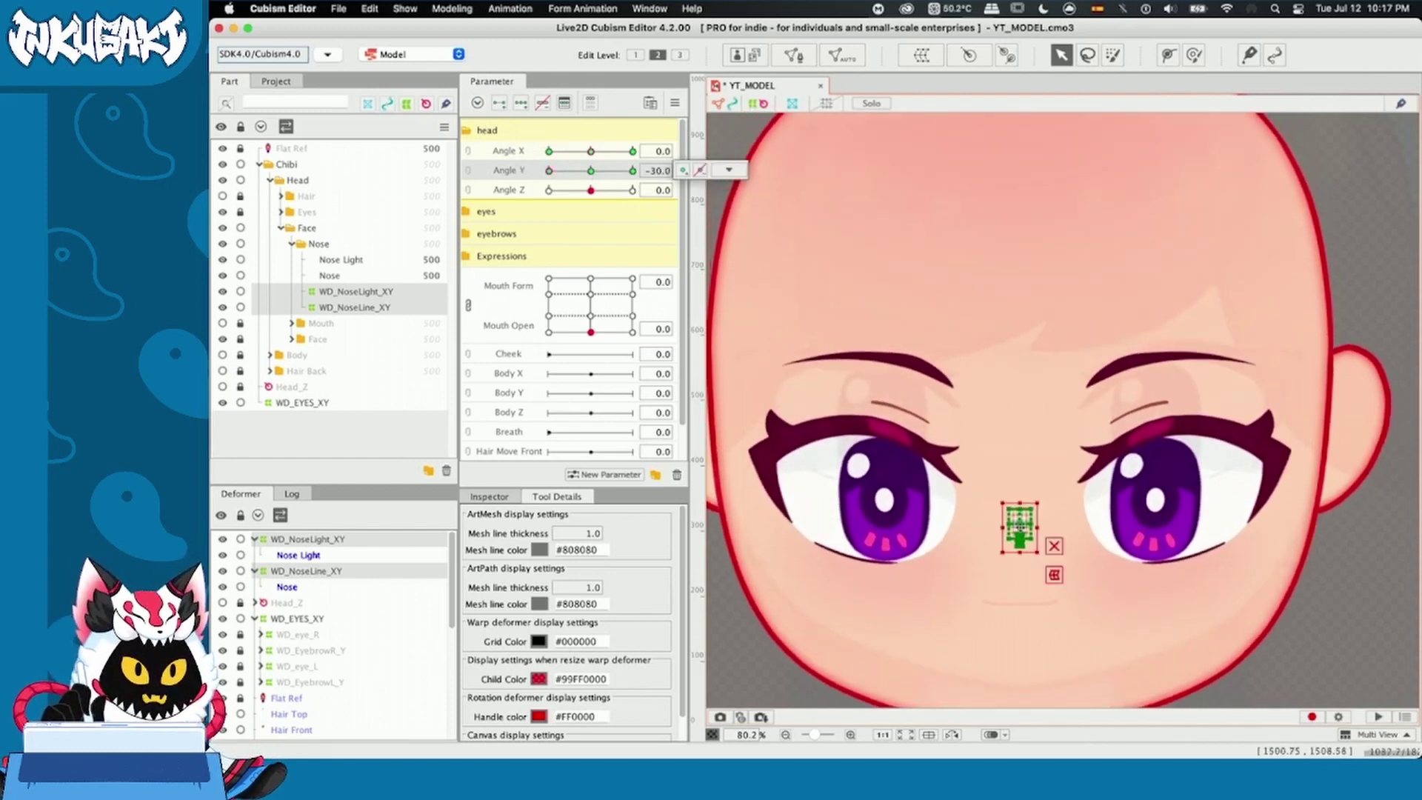
{"action": "left_click_drag", "start_coordinate": [1021, 523], "coordinate": [1020, 598]}
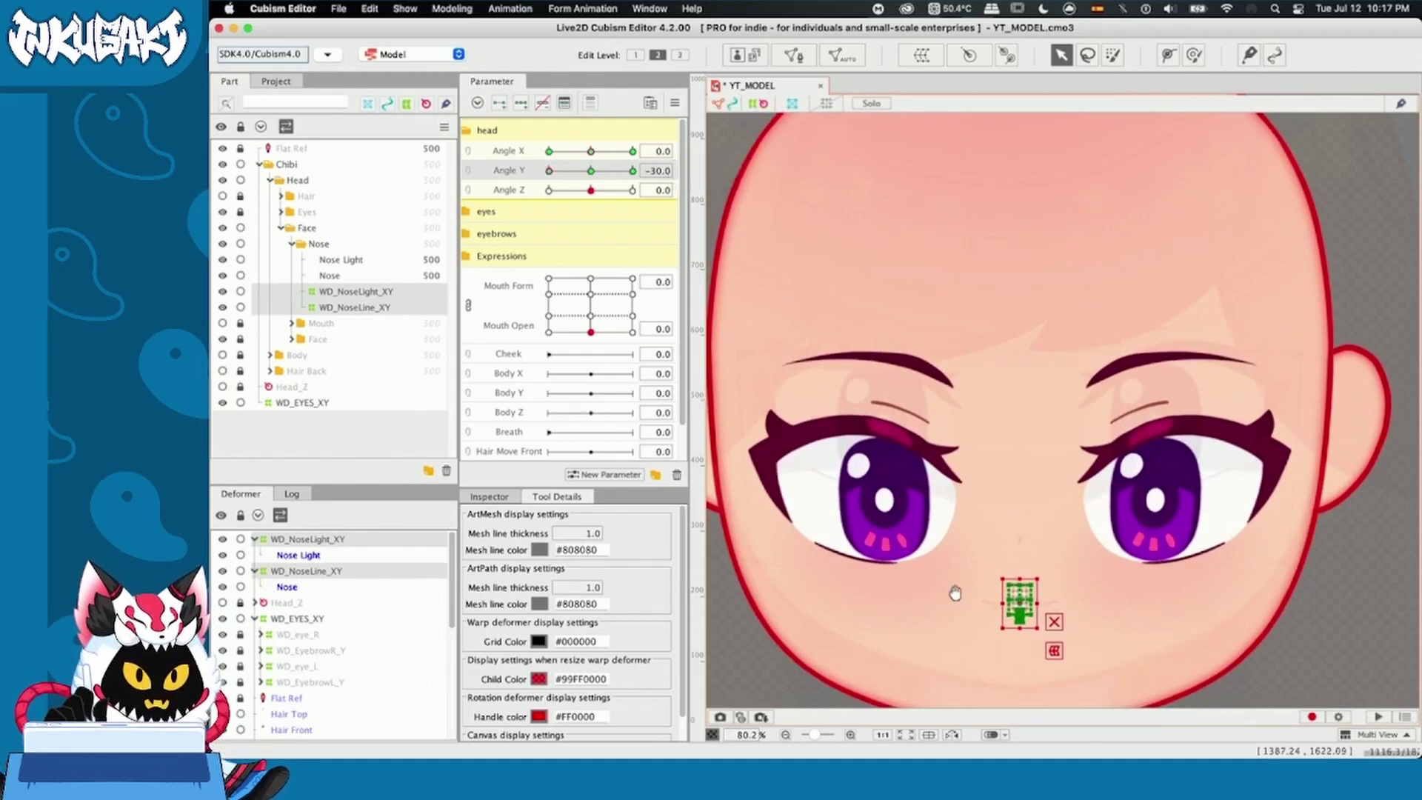
{"action": "scroll", "coordinate": [953, 594], "scroll_direction": "up", "scroll_amount": 5}
{"action": "left_click", "coordinate": [949, 554]}
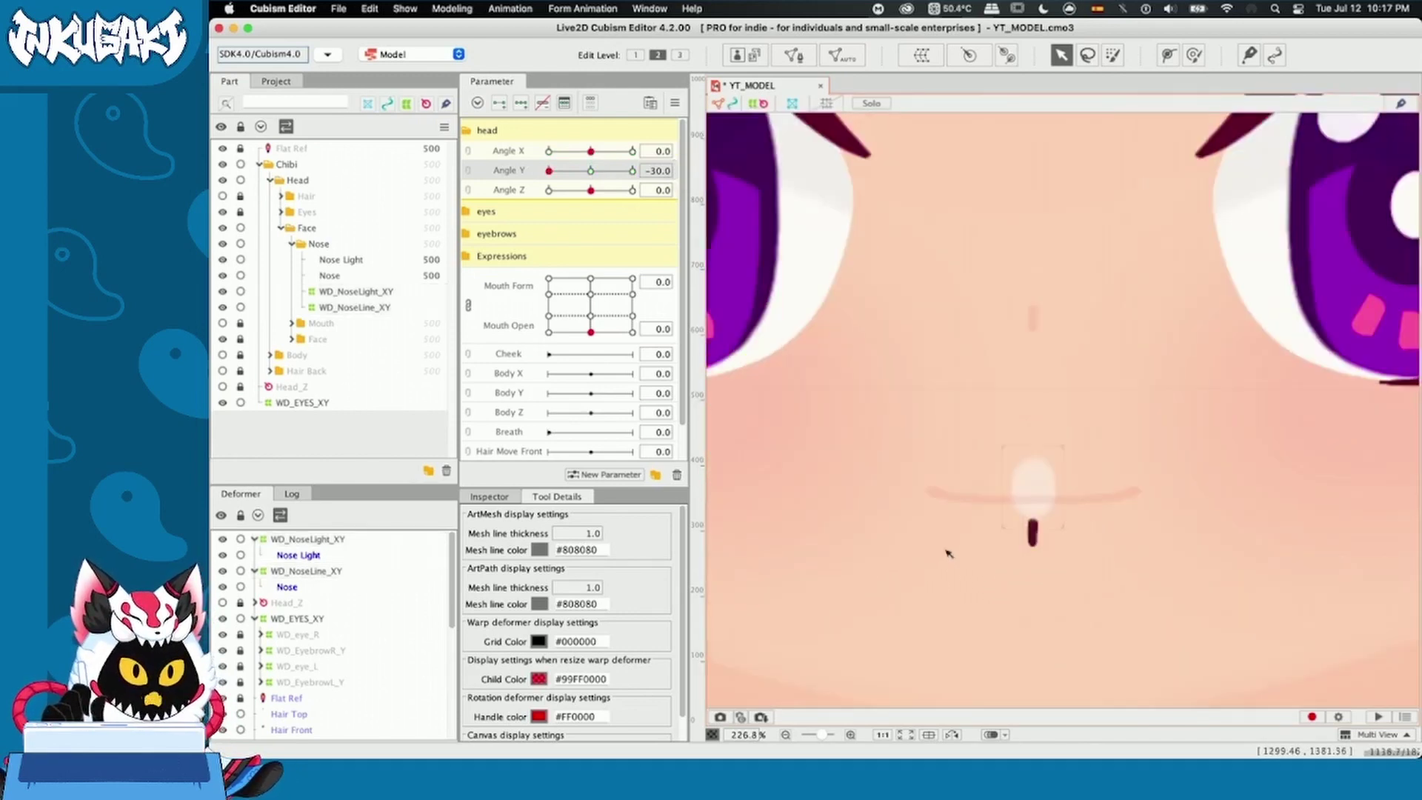
- Shorten WD_NoseLine_XY by raising its lower edge for Angle Y -30
{"action": "left_click", "coordinate": [1033, 488]}
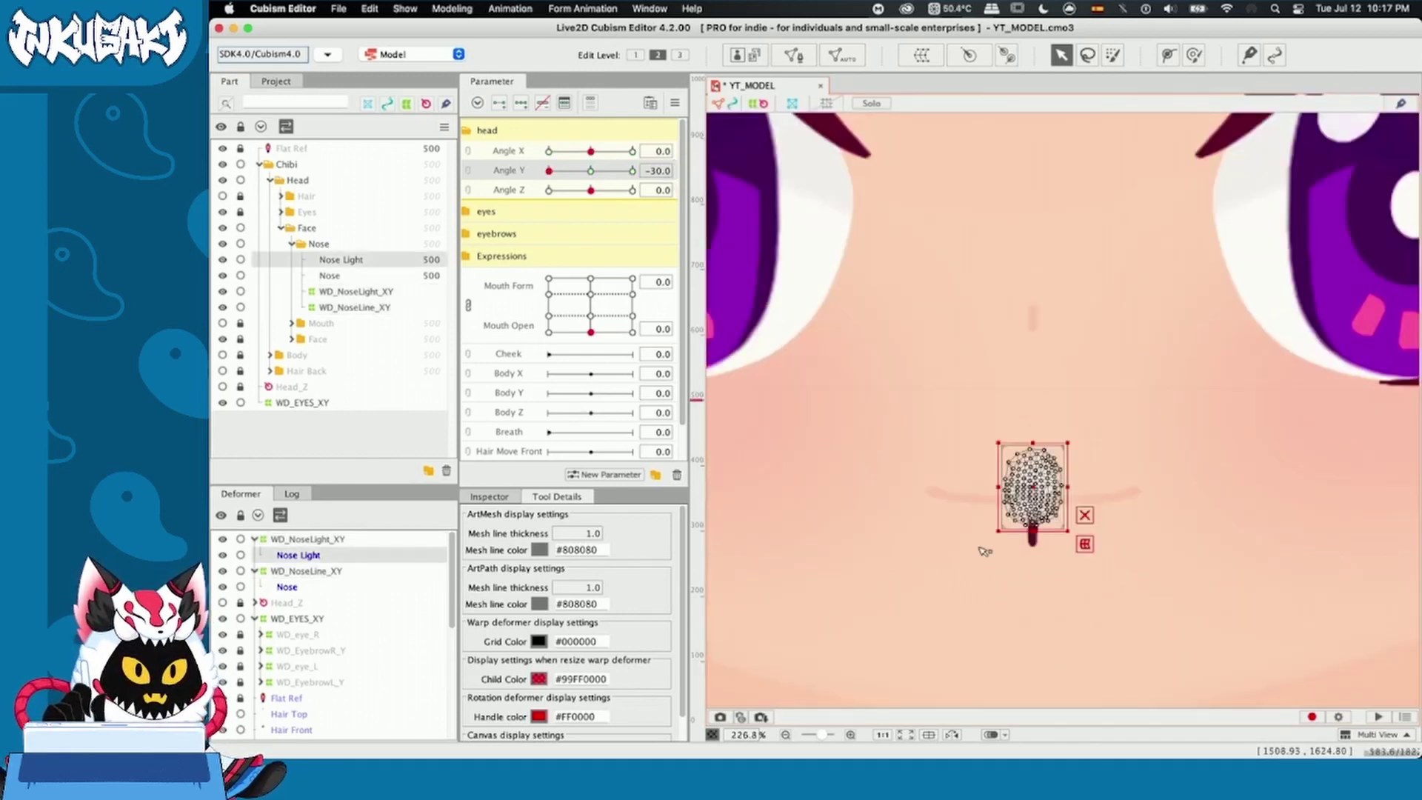
{"action": "left_click", "coordinate": [1033, 533]}
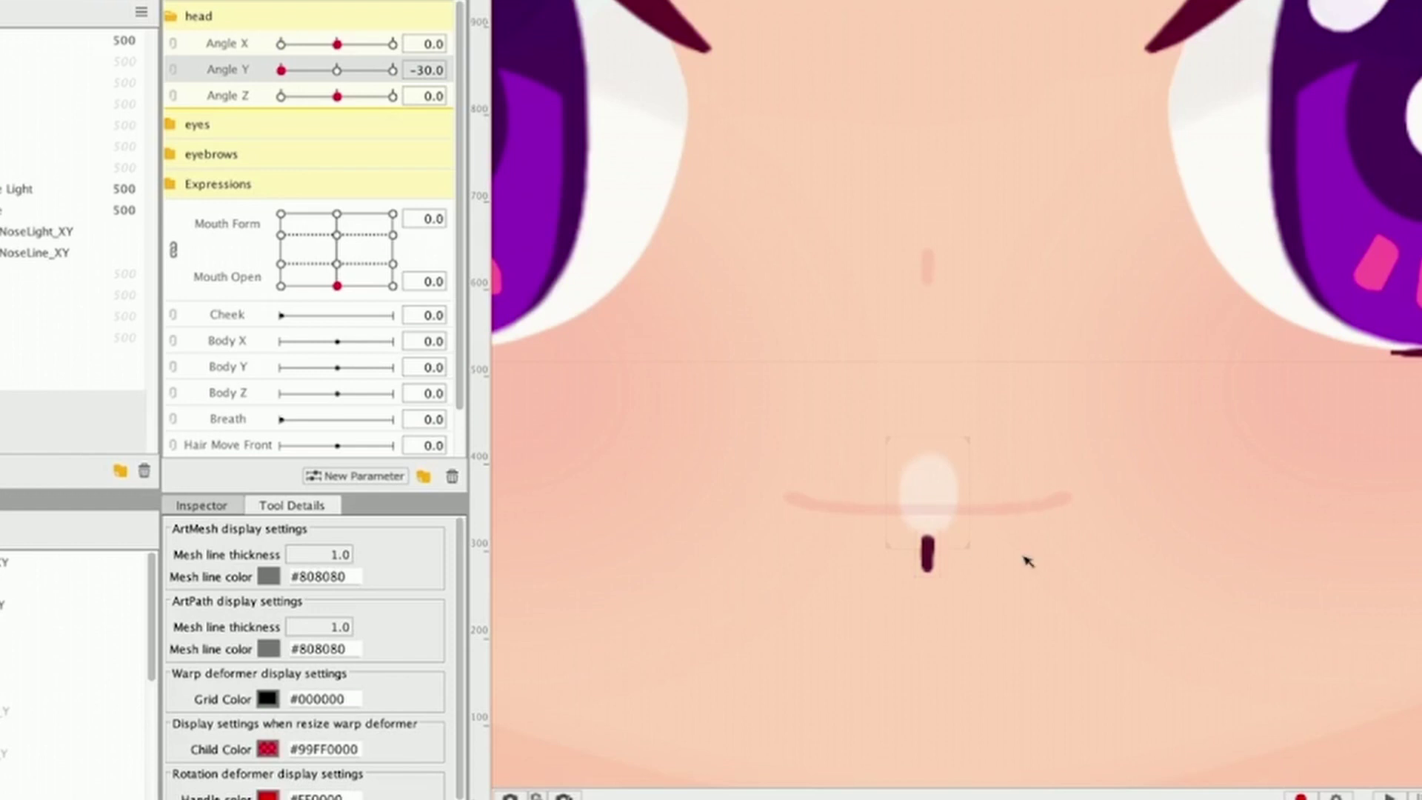
{"action": "left_click", "coordinate": [930, 583]}
{"action": "scroll", "coordinate": [930, 582], "scroll_direction": "up", "scroll_amount": 2}
{"action": "left_click_drag", "start_coordinate": [930, 583], "coordinate": [929, 563]}
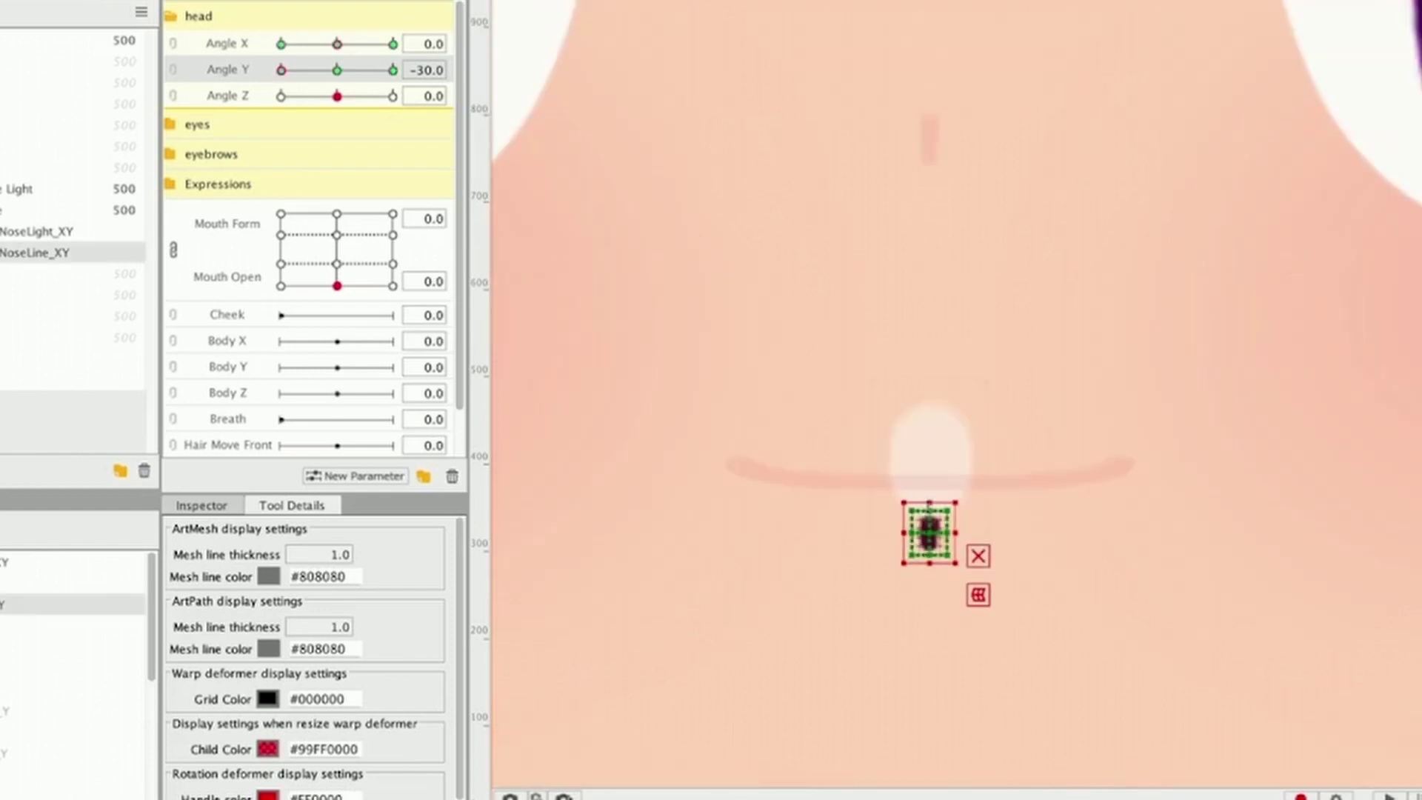
- Widen the upper edge of Nose Light slightly with a Perspective temporary deformation
{"action": "left_click", "coordinate": [937, 463]}
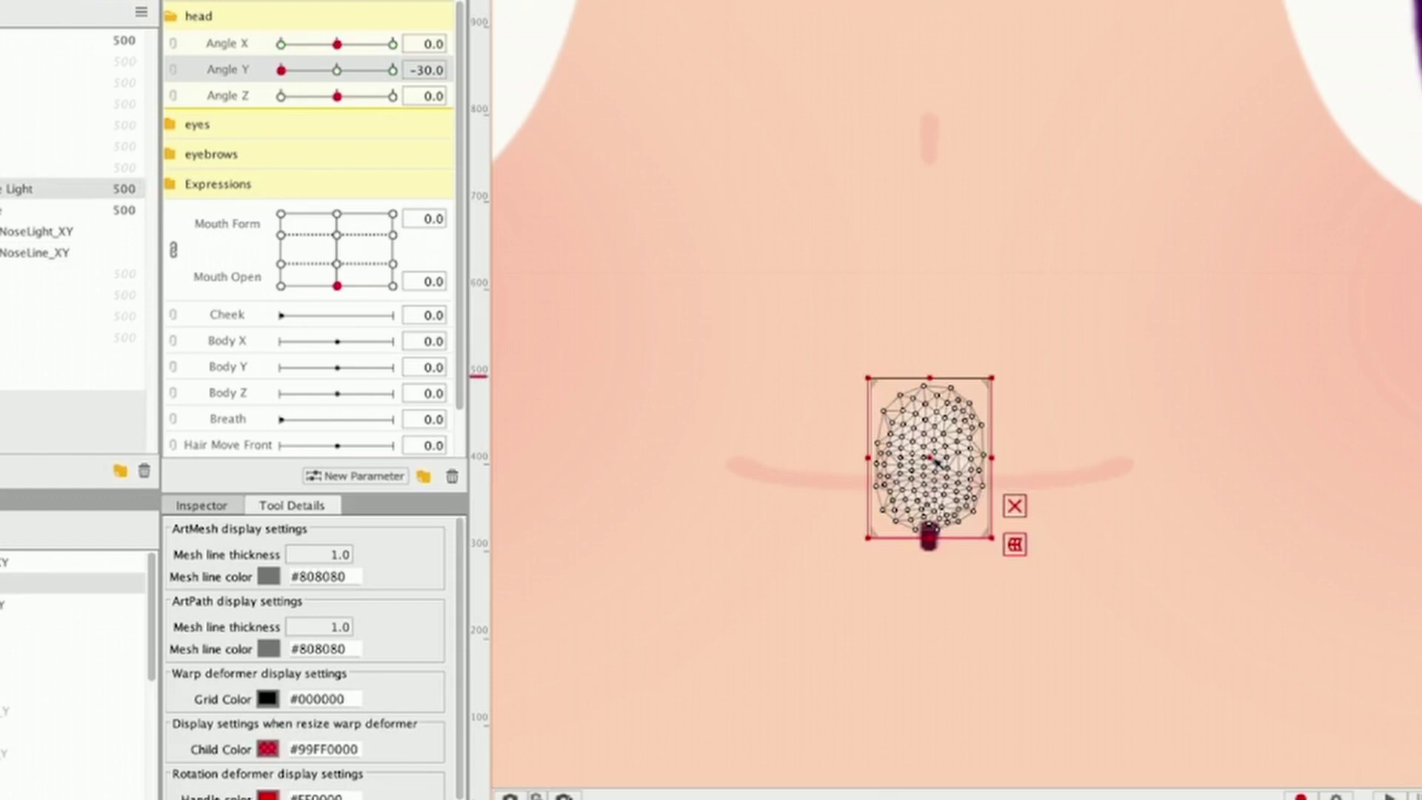
{"action": "scroll", "coordinate": [938, 462], "scroll_direction": "up", "scroll_amount": 2}
{"action": "left_click", "coordinate": [1058, 602]}
{"action": "left_click", "coordinate": [430, 535]}
{"action": "left_click", "coordinate": [348, 582]}
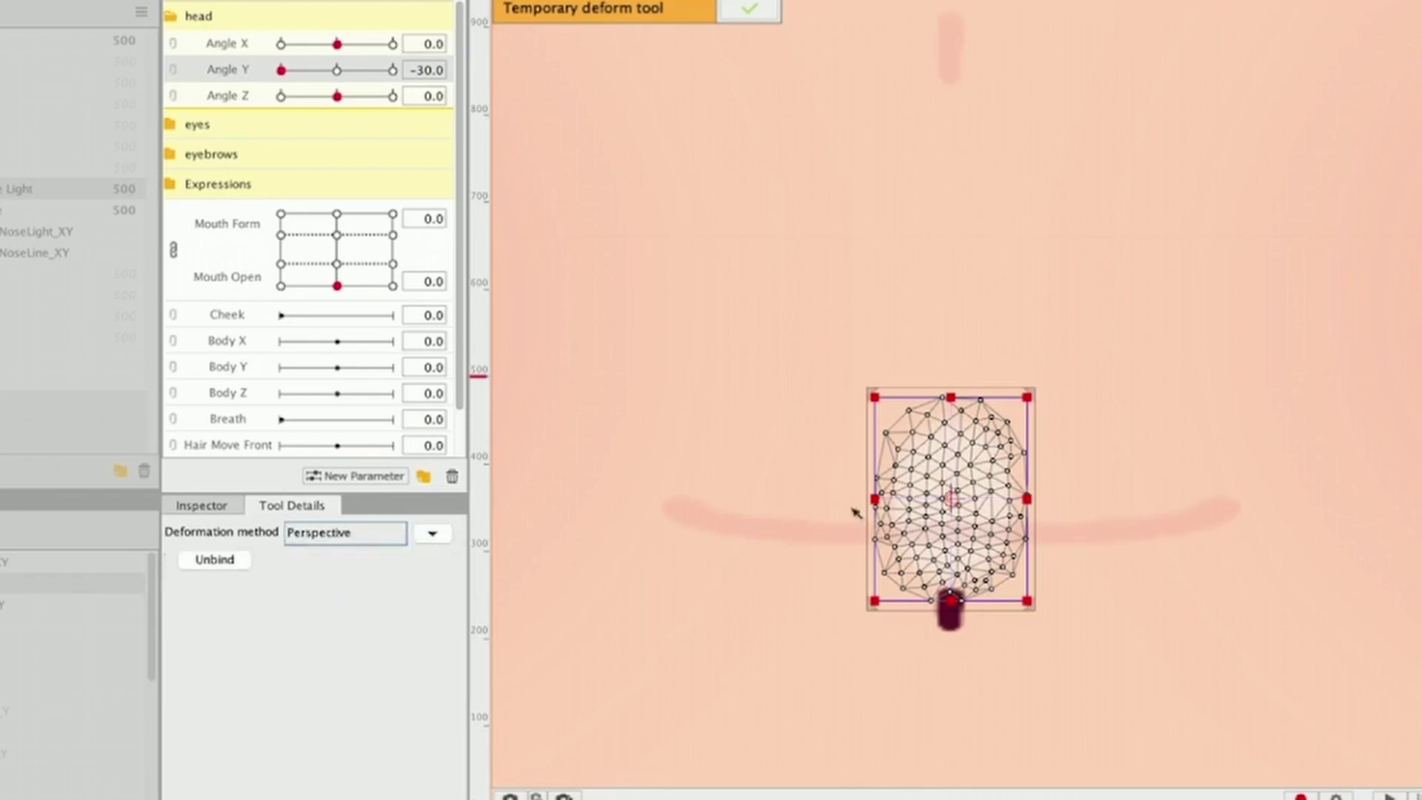
{"action": "left_click_drag", "start_coordinate": [875, 398], "coordinate": [865, 398]}
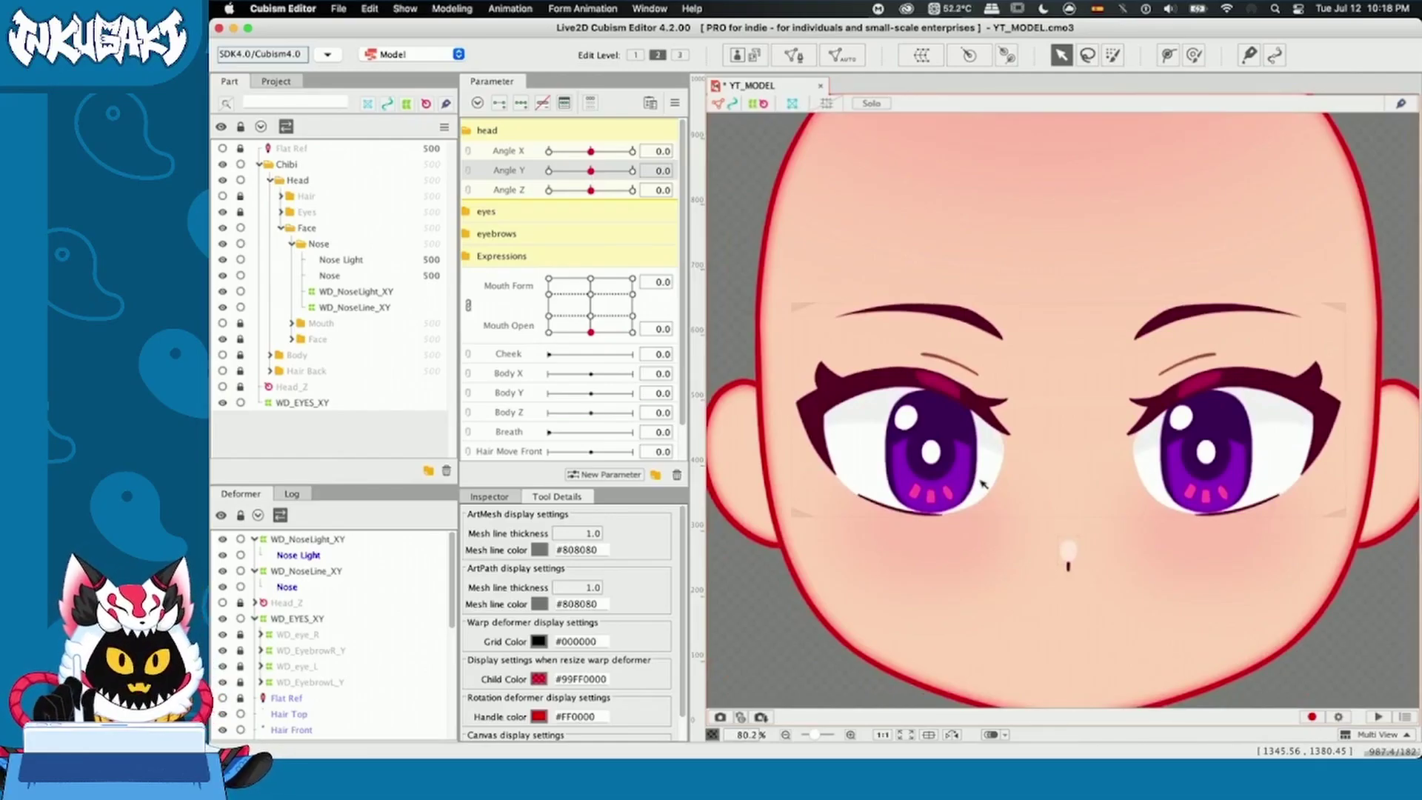
- Flatten WD_NoseLight_XY at Angle Y 30 by lowering its upper edge, and test the nose across the Angle Y range
{"action": "left_click", "coordinate": [352, 292]}
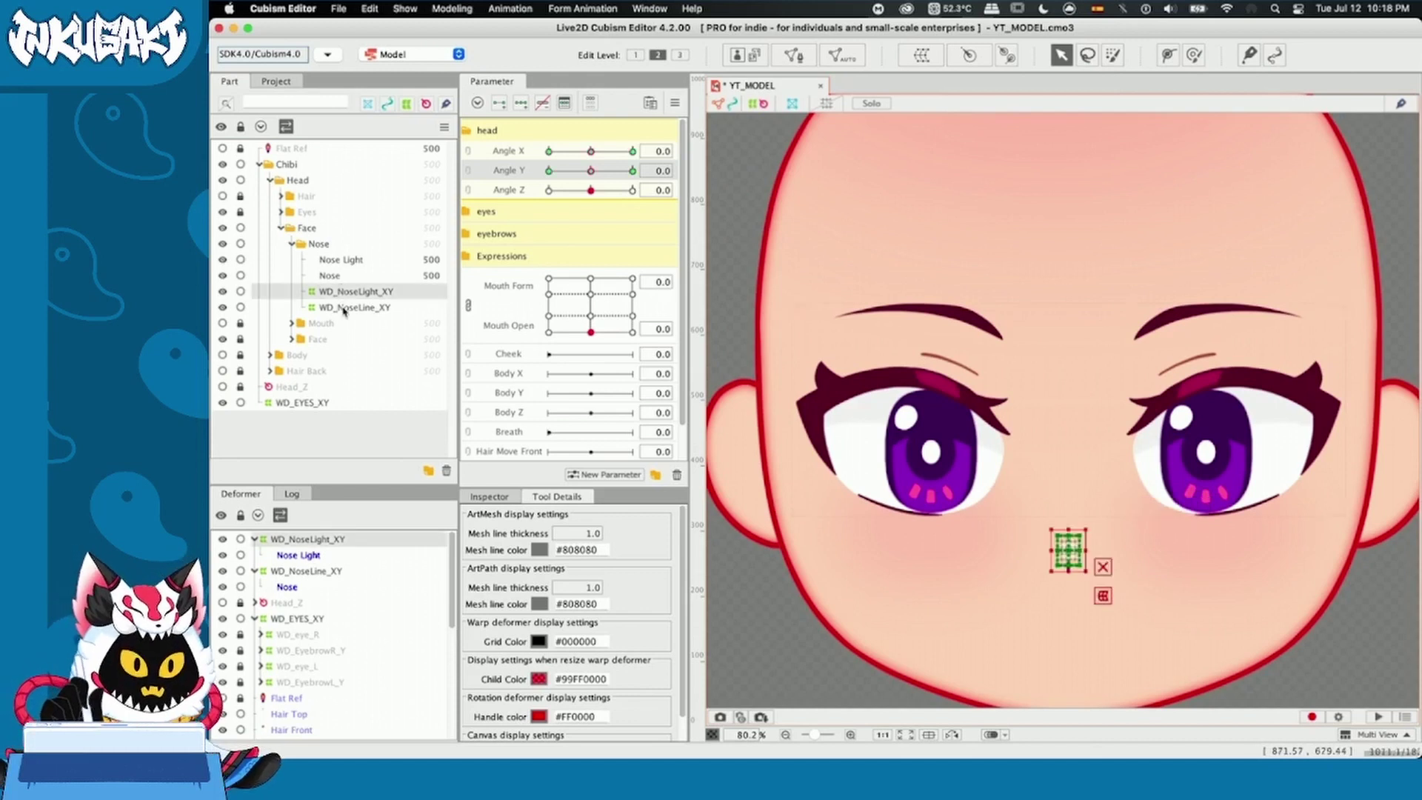
{"action": "left_click", "coordinate": [345, 307], "text": "shift"}
{"action": "scroll", "coordinate": [1020, 447], "scroll_direction": "up", "scroll_amount": 3}
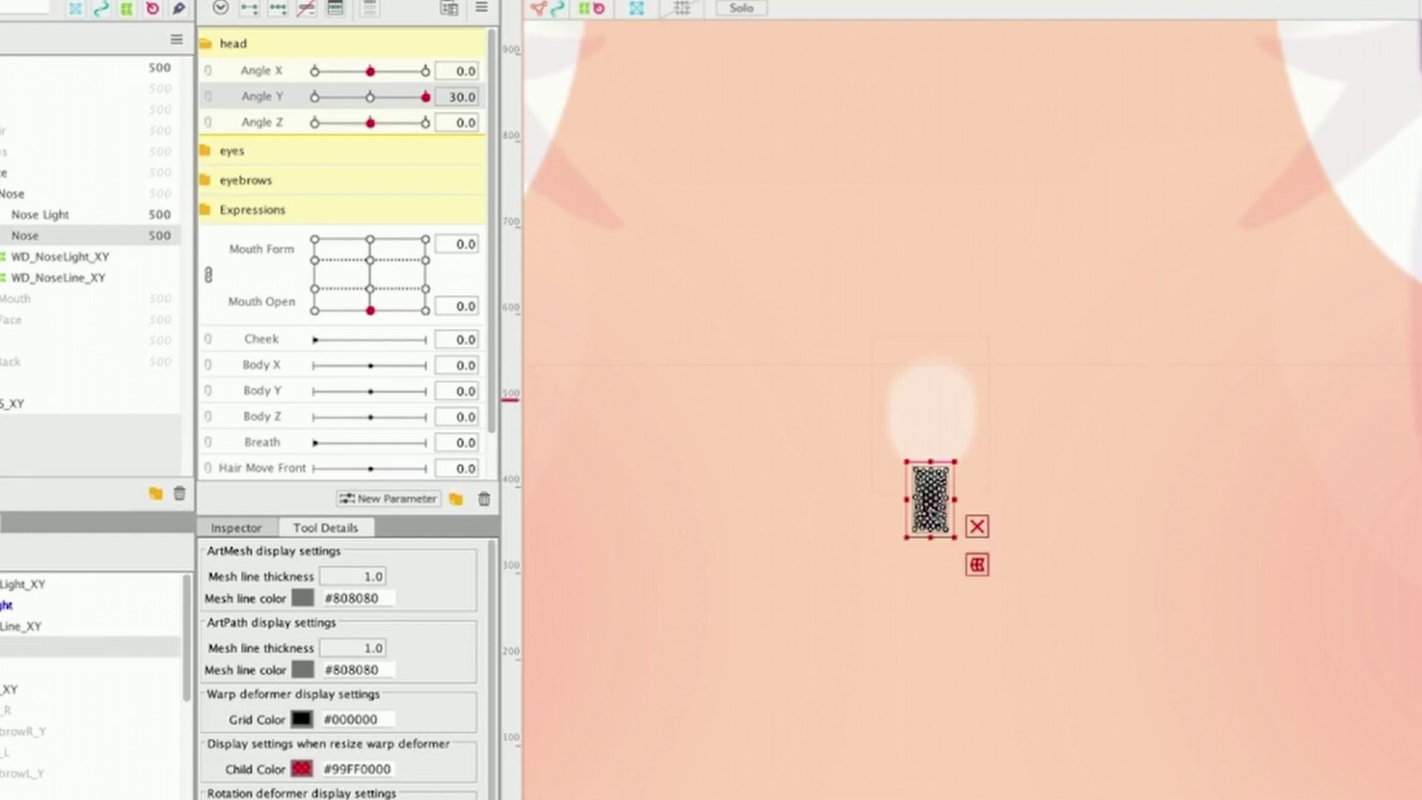
{"action": "left_click", "coordinate": [918, 401]}
{"action": "key", "text": "d"}
{"action": "left_click_drag", "start_coordinate": [931, 328], "coordinate": [931, 397]}
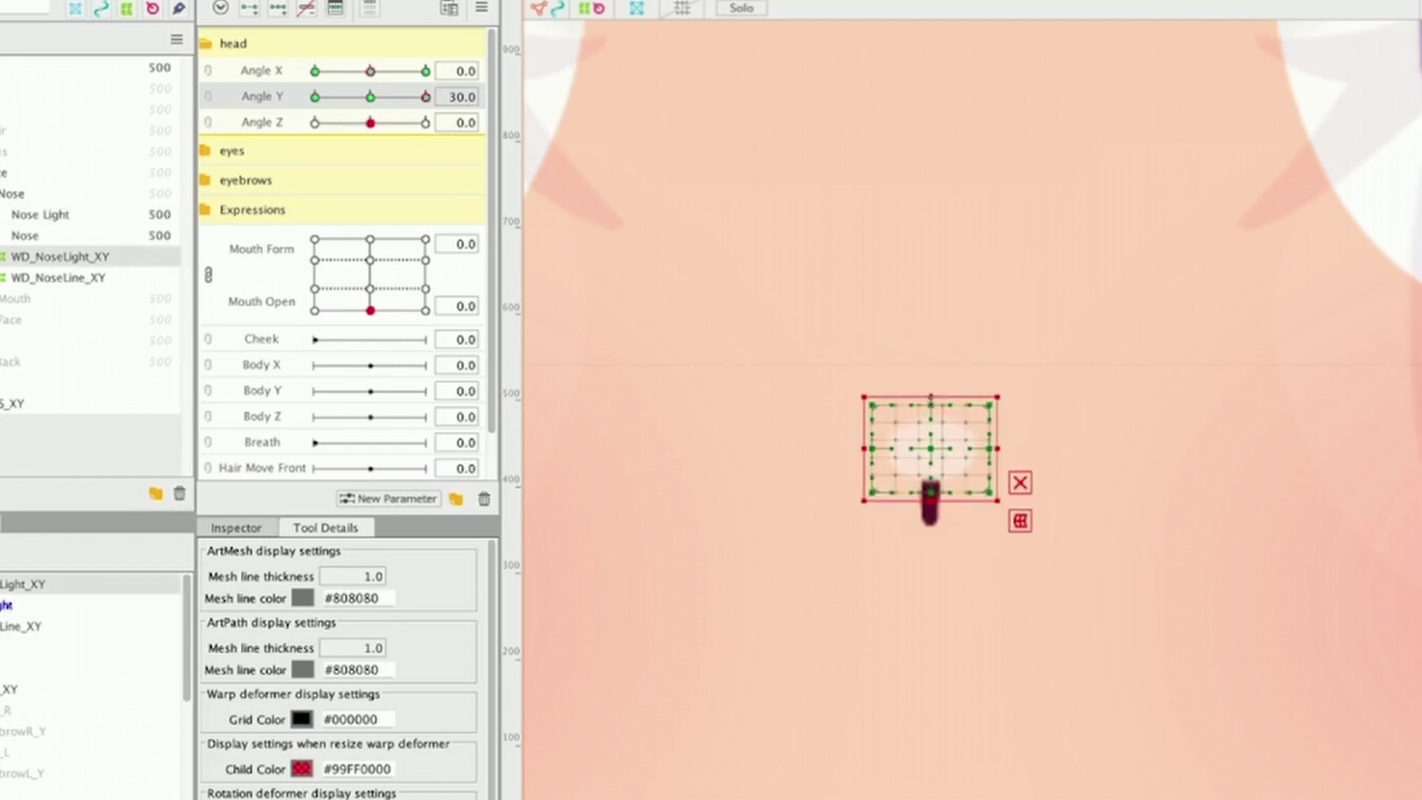
{"action": "left_click", "coordinate": [1020, 520]}
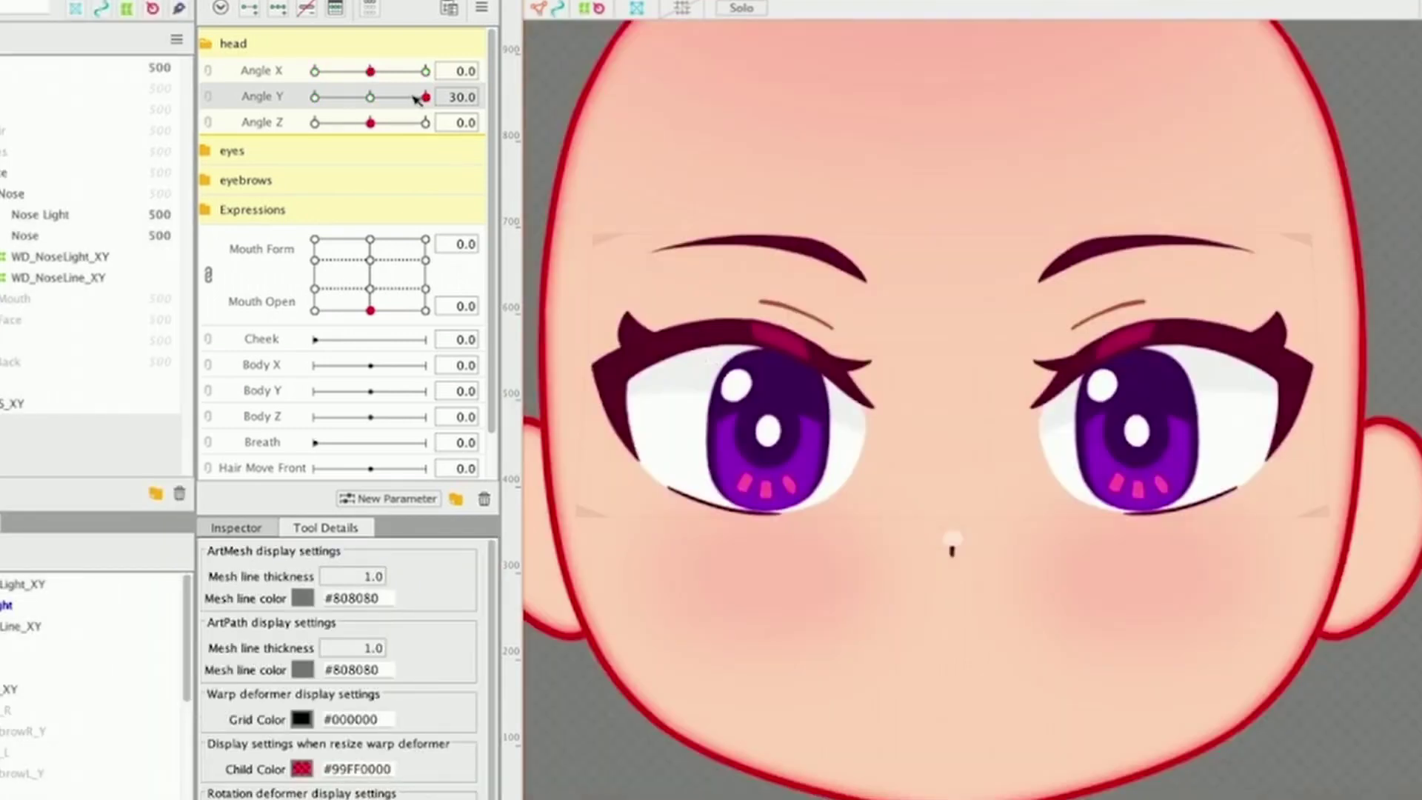
{"action": "left_click_drag", "start_coordinate": [424, 97], "coordinate": [315, 122]}
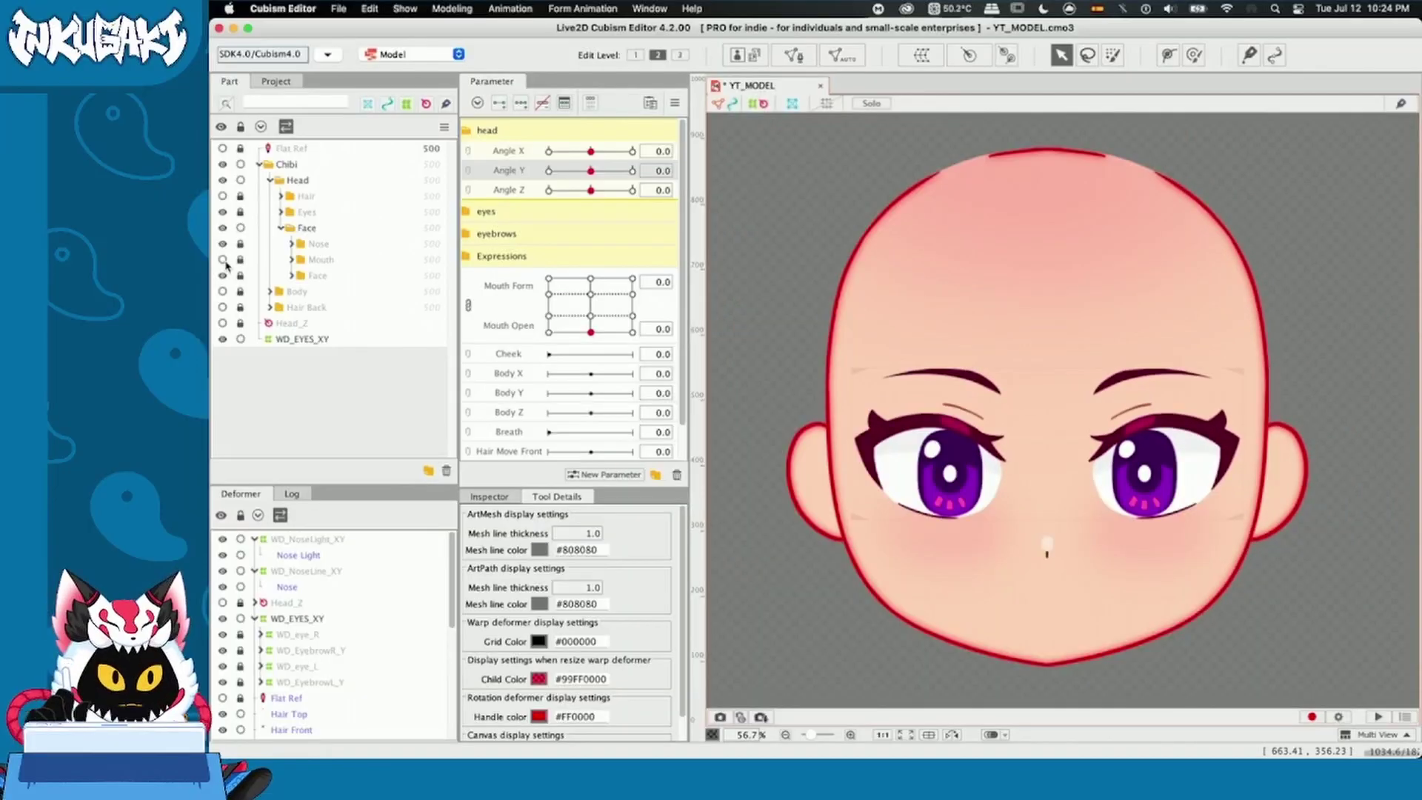
- Show the Mouth part folder and expand it to reach the lip, teeth and tongue parts
{"action": "left_click", "coordinate": [223, 260]}
{"action": "left_click", "coordinate": [291, 260]}
{"action": "left_click", "coordinate": [340, 275]}
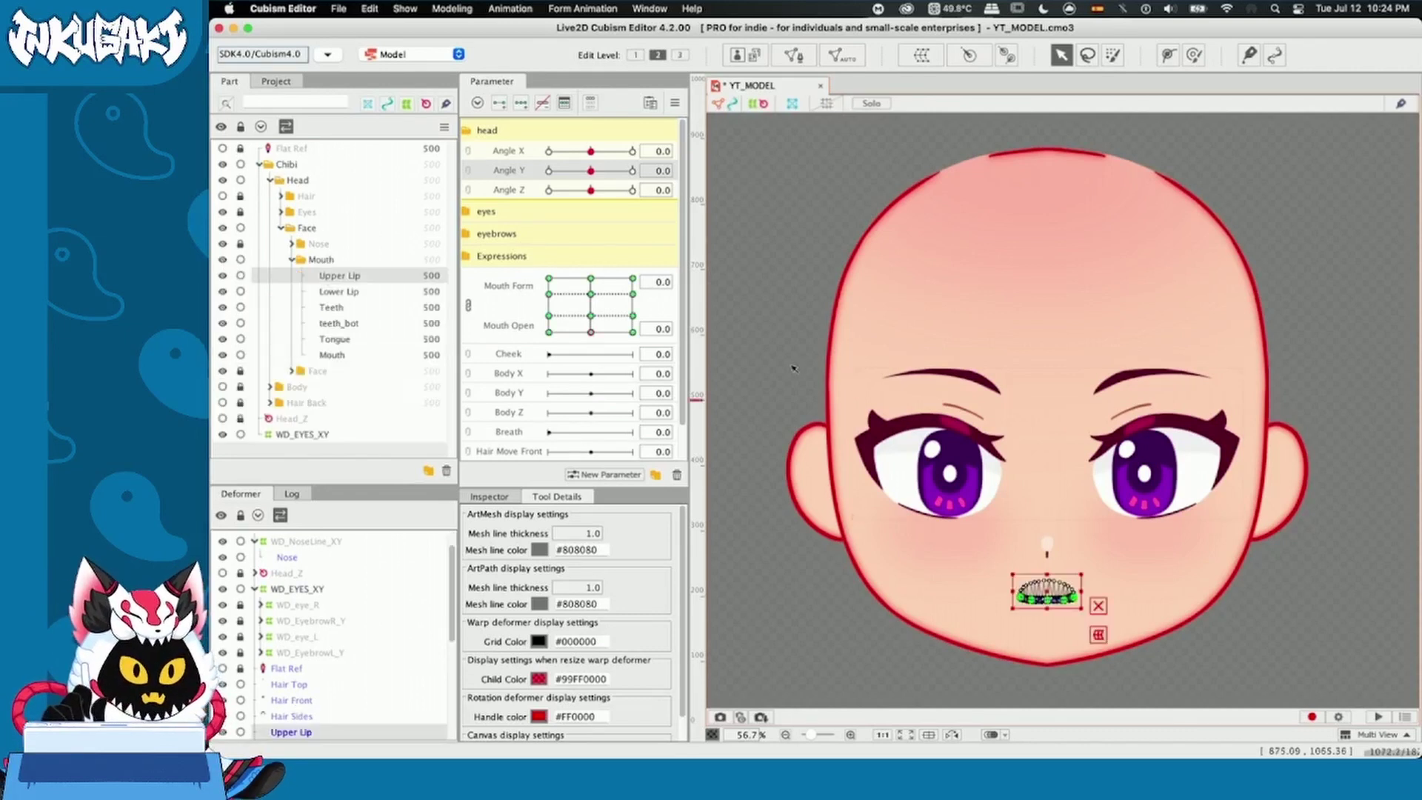
{"action": "left_click", "coordinate": [767, 360]}
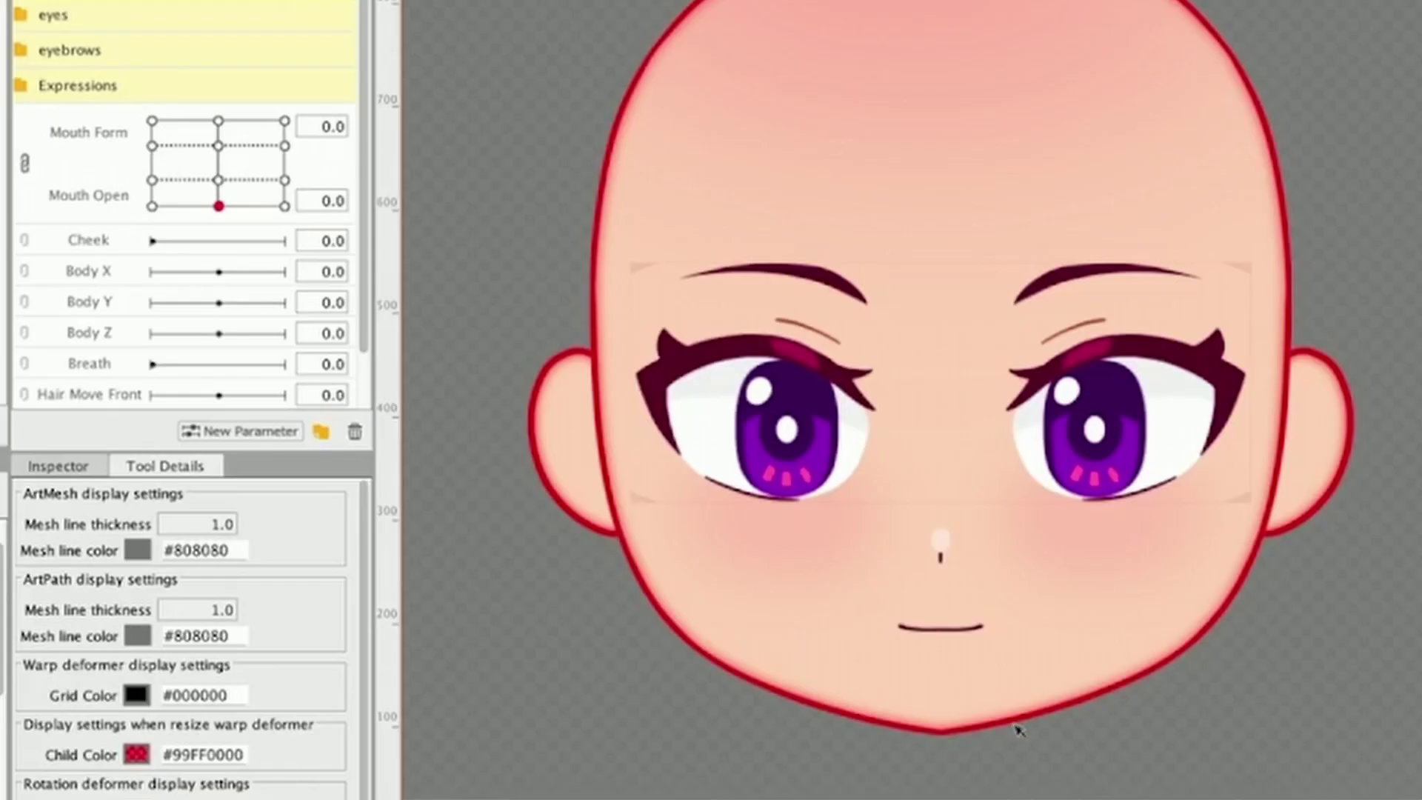
- Create the warp deformer WD_Mouth_XY as the parent of all the mouth parts
{"action": "left_click_drag", "start_coordinate": [1117, 664], "coordinate": [985, 605]}
{"action": "left_click_drag", "start_coordinate": [840, 636], "coordinate": [797, 579]}
{"action": "type", "text": "WD_Mouth_XY"}
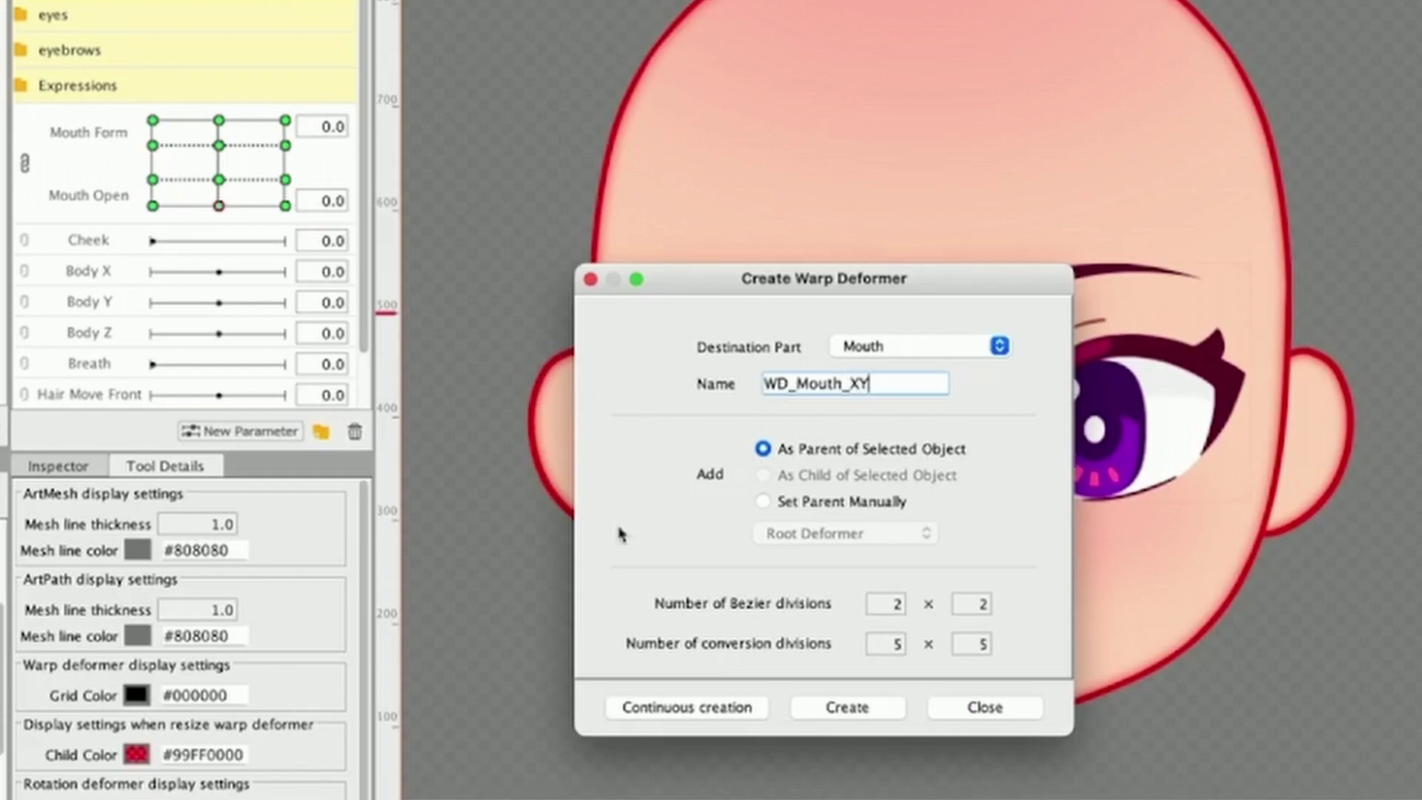
{"action": "left_click", "coordinate": [847, 707]}
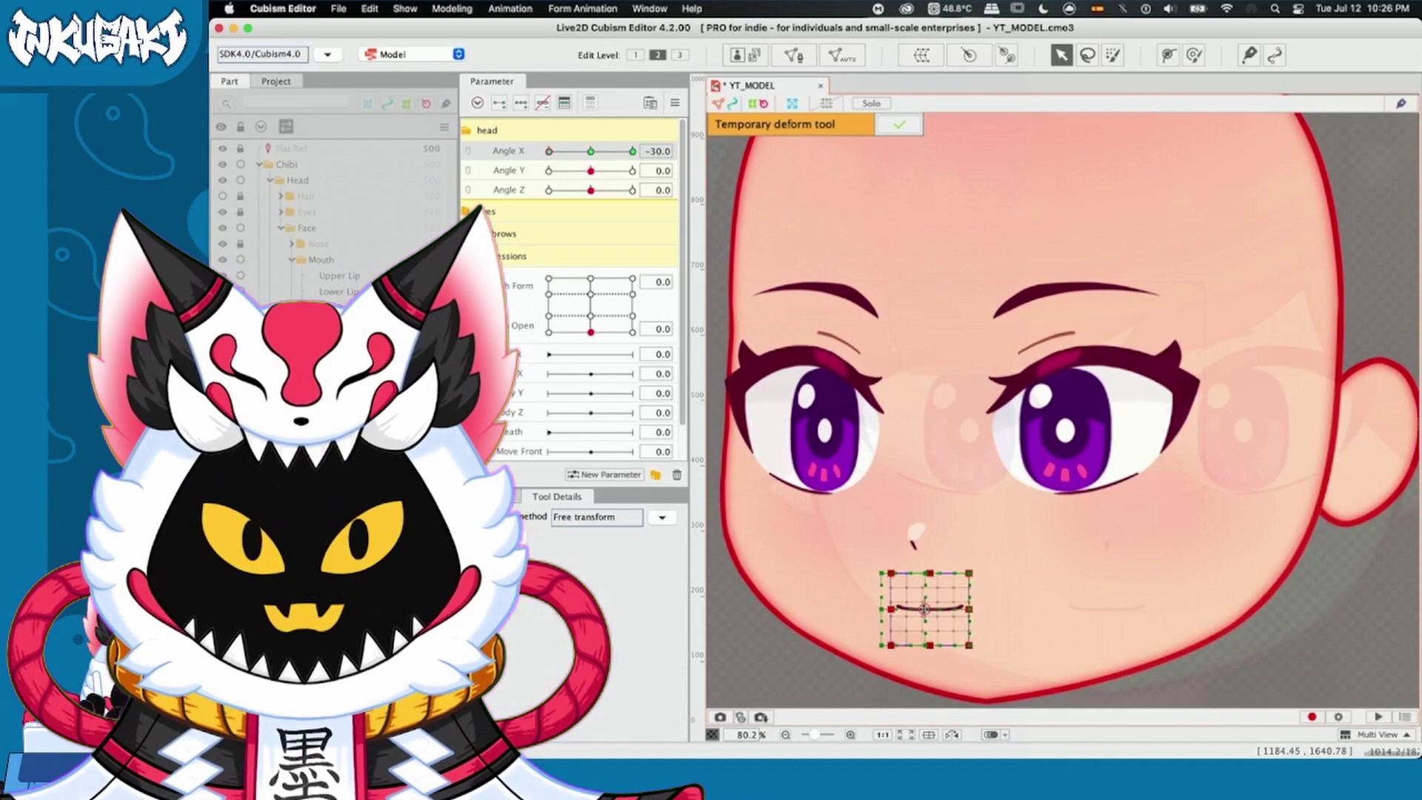
- Reshape WD_Mouth_XY for Angle X -30 with a temporary deformation, using Mouth Open 0.3 as preview, and hide Flat Ref
{"action": "key", "text": "Return"}
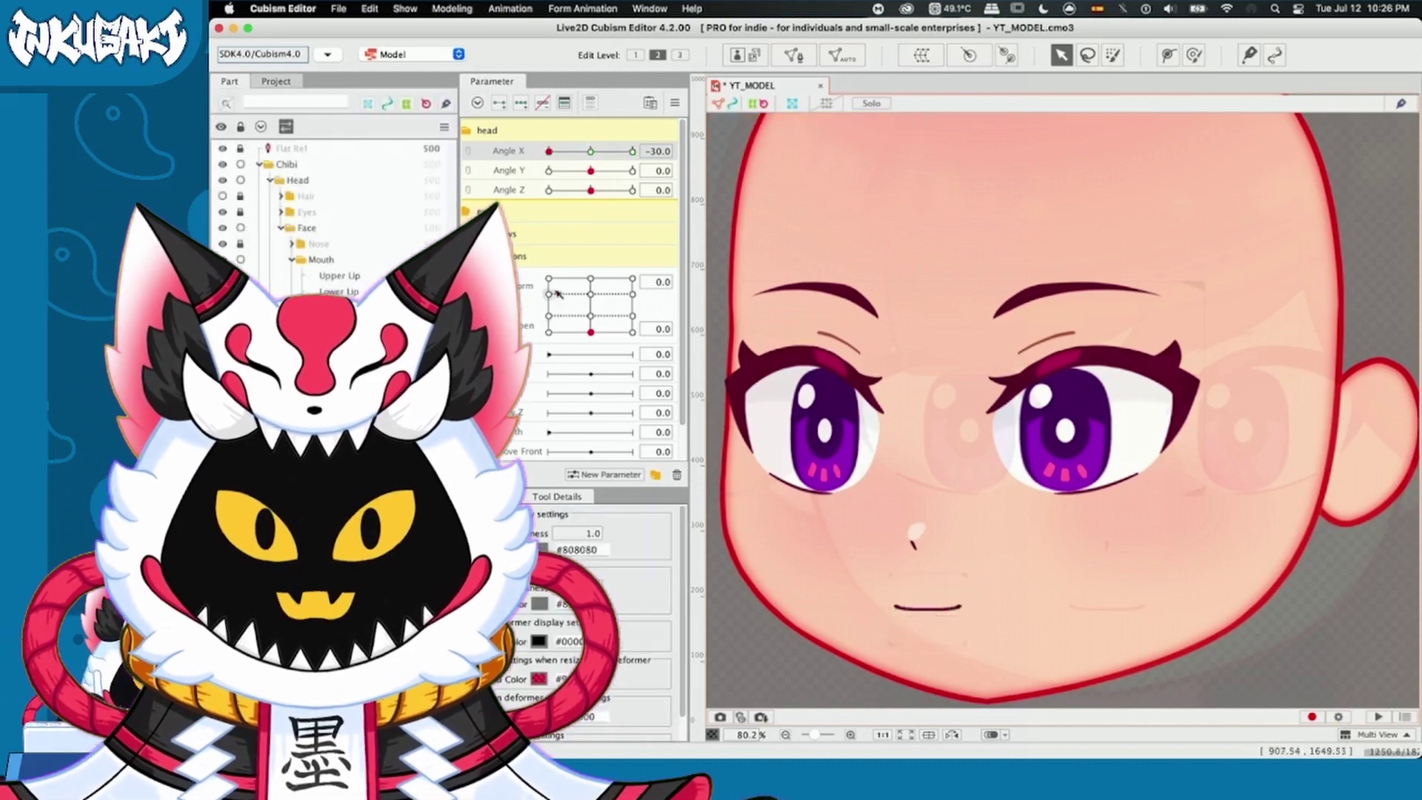
{"action": "left_click", "coordinate": [590, 316]}
{"action": "left_click", "coordinate": [926, 609]}
{"action": "key", "text": "super+t"}
{"action": "left_click_drag", "start_coordinate": [927, 609], "coordinate": [923, 610]}
{"action": "left_click_drag", "start_coordinate": [927, 573], "coordinate": [920, 572]}
{"action": "mouse_move", "coordinate": [591, 316]}
{"action": "left_mouse_down"}
{"action": "mouse_move", "coordinate": [606, 309]}
{"action": "mouse_move", "coordinate": [592, 332]}
{"action": "mouse_move", "coordinate": [600, 301]}
{"action": "mouse_move", "coordinate": [590, 316]}
{"action": "left_mouse_up"}
{"action": "scroll", "coordinate": [926, 556], "scroll_direction": "up", "scroll_amount": 5}
{"action": "key", "text": "Return"}
{"action": "left_click", "coordinate": [222, 148]}
{"action": "scroll", "coordinate": [883, 659], "scroll_direction": "down", "scroll_amount": 5}
{"action": "left_click", "coordinate": [753, 638]}
{"action": "scroll", "coordinate": [768, 628], "scroll_direction": "down", "scroll_amount": 4}
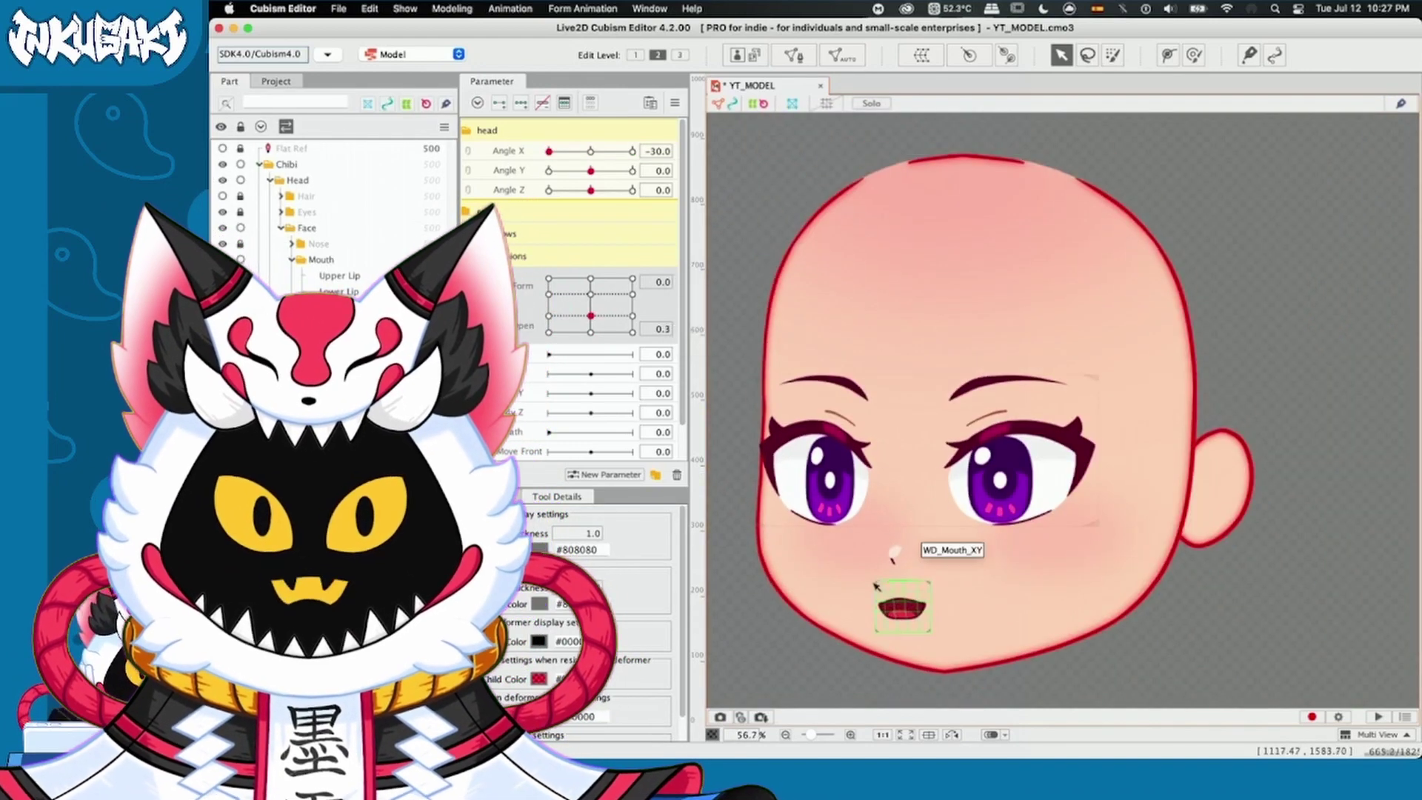
- Mirror the Angle X -30 movement of WD_Mouth_XY onto Angle X 30 and check that side
{"action": "left_click", "coordinate": [880, 588]}
{"action": "left_click", "coordinate": [449, 9]}
{"action": "left_click", "coordinate": [511, 152]}
{"action": "left_click", "coordinate": [452, 9]}
{"action": "left_click", "coordinate": [633, 151]}
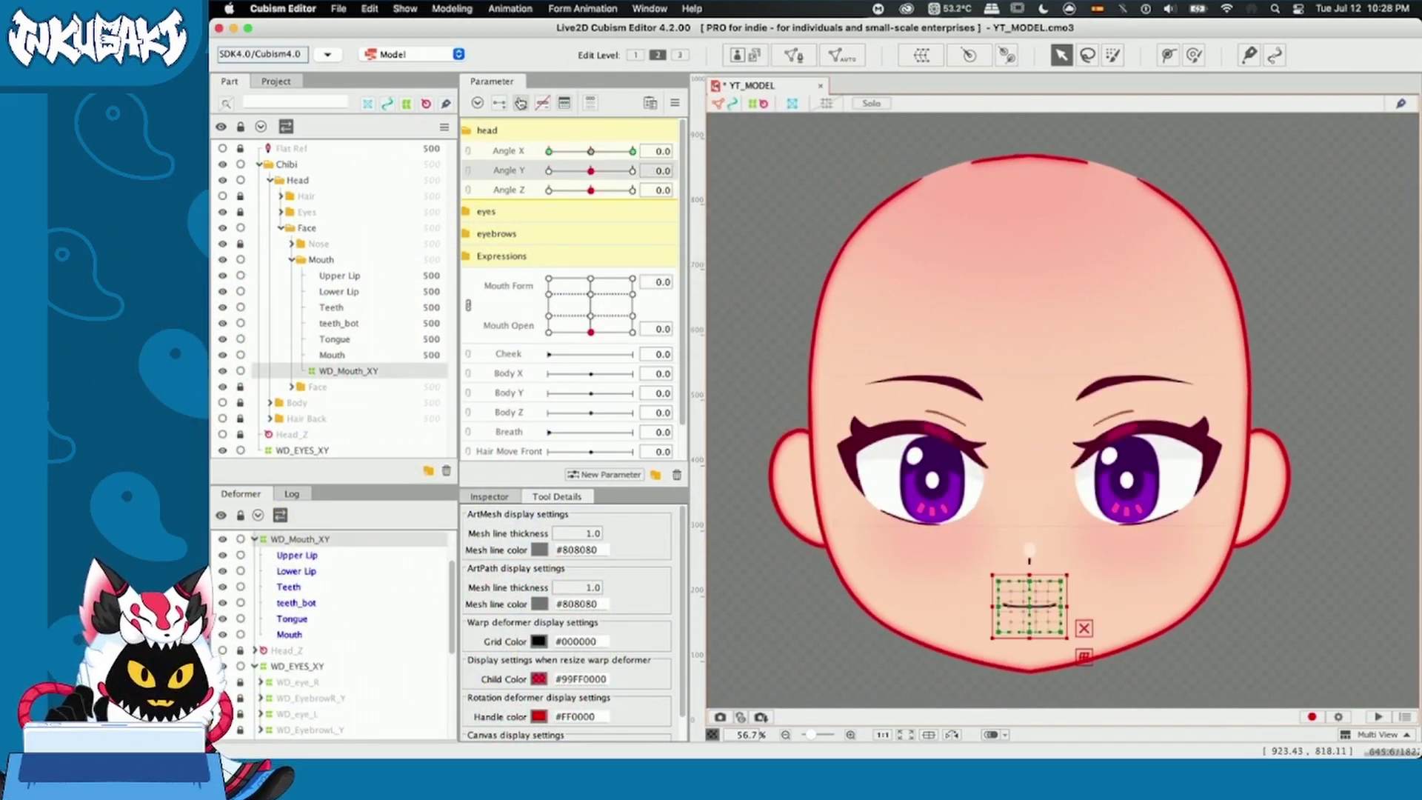
- Add three Angle Y keys to WD_Mouth_XY, move it down at -30 and adjust its perspective with a temporary deformation
{"action": "left_click", "coordinate": [521, 103]}
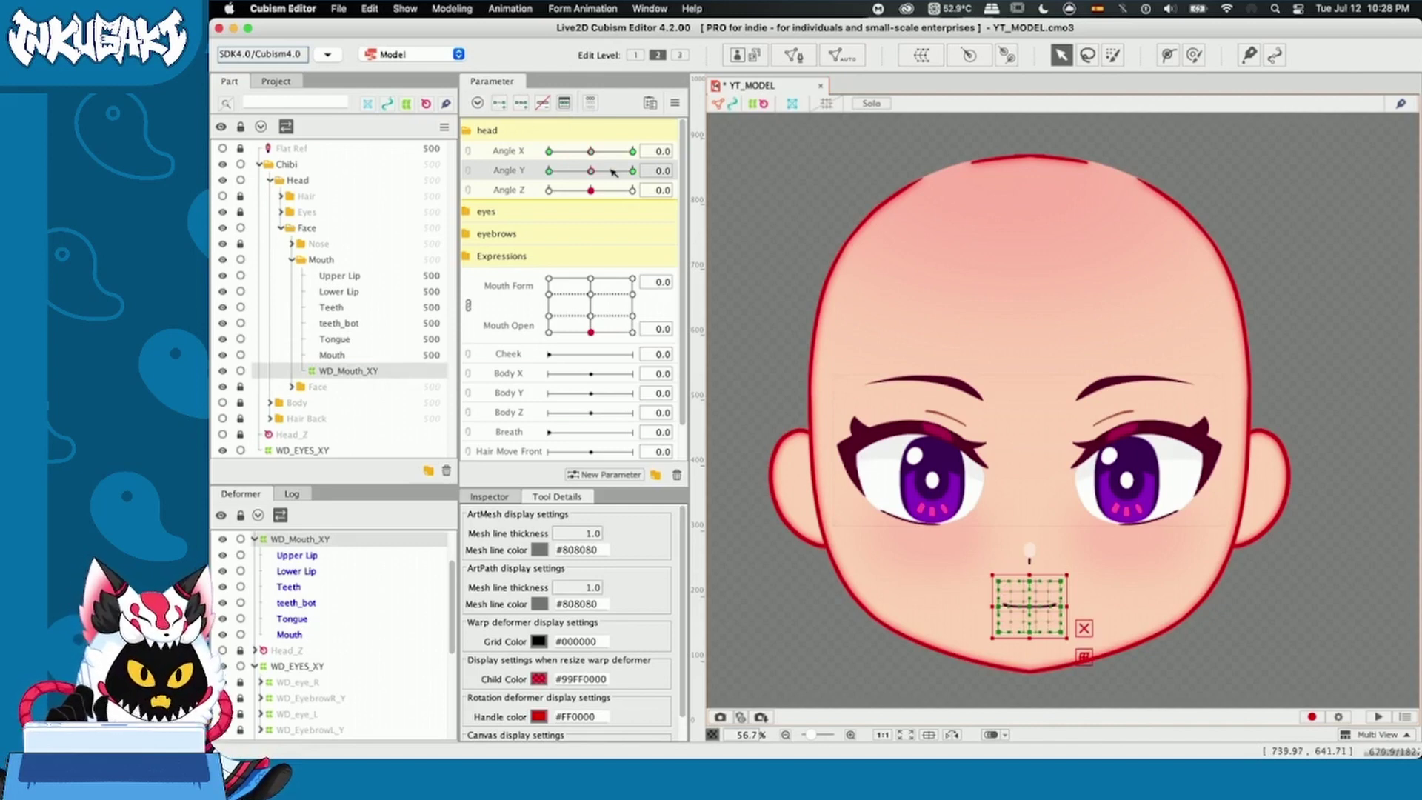
{"action": "left_click_drag", "start_coordinate": [590, 170], "coordinate": [549, 170]}
{"action": "scroll", "coordinate": [1034, 666], "scroll_direction": "up", "scroll_amount": 5}
{"action": "left_click_drag", "start_coordinate": [1026, 541], "coordinate": [1026, 618]}
{"action": "key", "text": "super+t"}
{"action": "left_click_drag", "start_coordinate": [1089, 569], "coordinate": [1092, 572]}
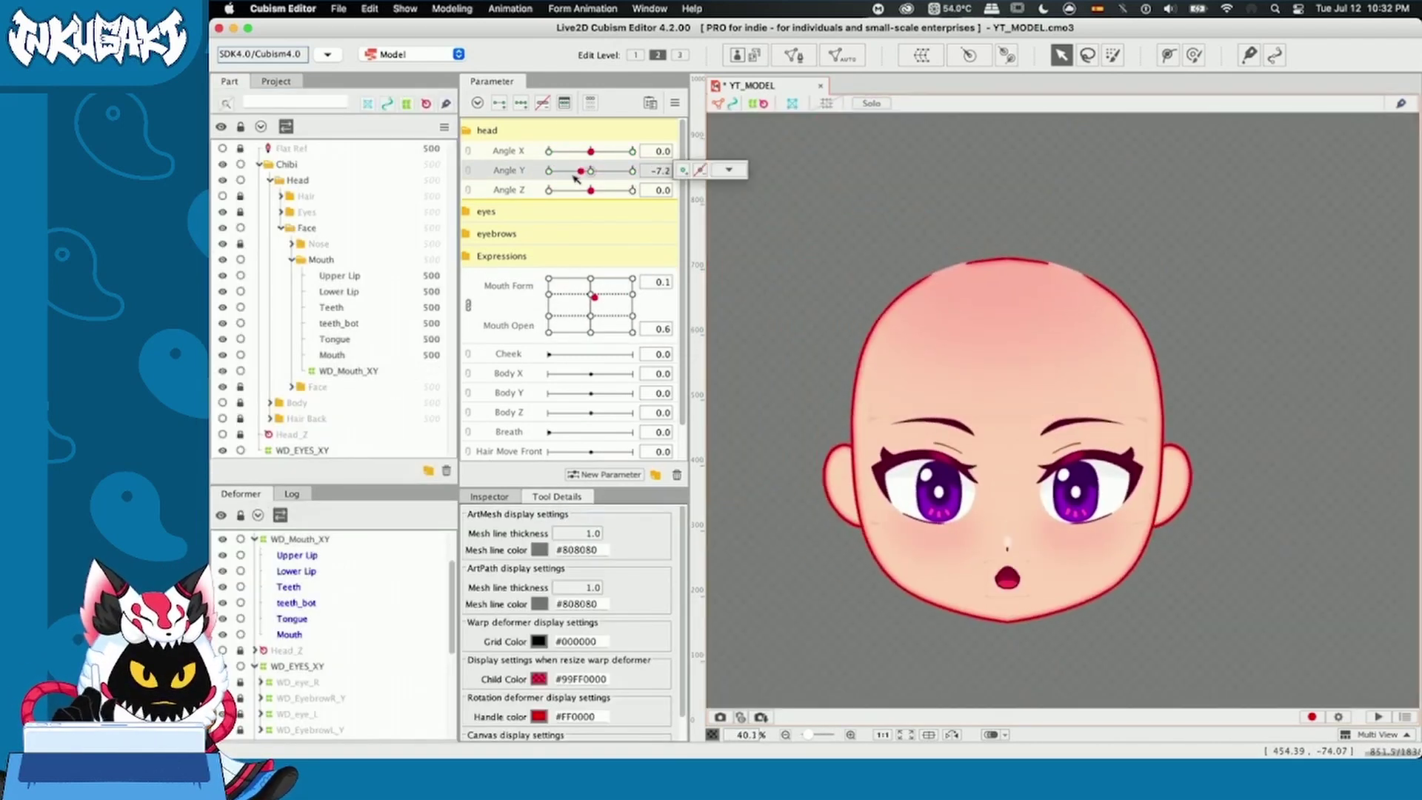
- Nest WD_EYES_XY, WD_Mouth_XY, WD_NoseLine_XY and WD_NoseLight_XY under the Head_Z rotation deformer
{"action": "mouse_move", "coordinate": [575, 179]}
{"action": "left_mouse_down"}
{"action": "mouse_move", "coordinate": [637, 189]}
{"action": "mouse_move", "coordinate": [541, 201]}
{"action": "mouse_move", "coordinate": [582, 202]}
{"action": "left_mouse_up"}
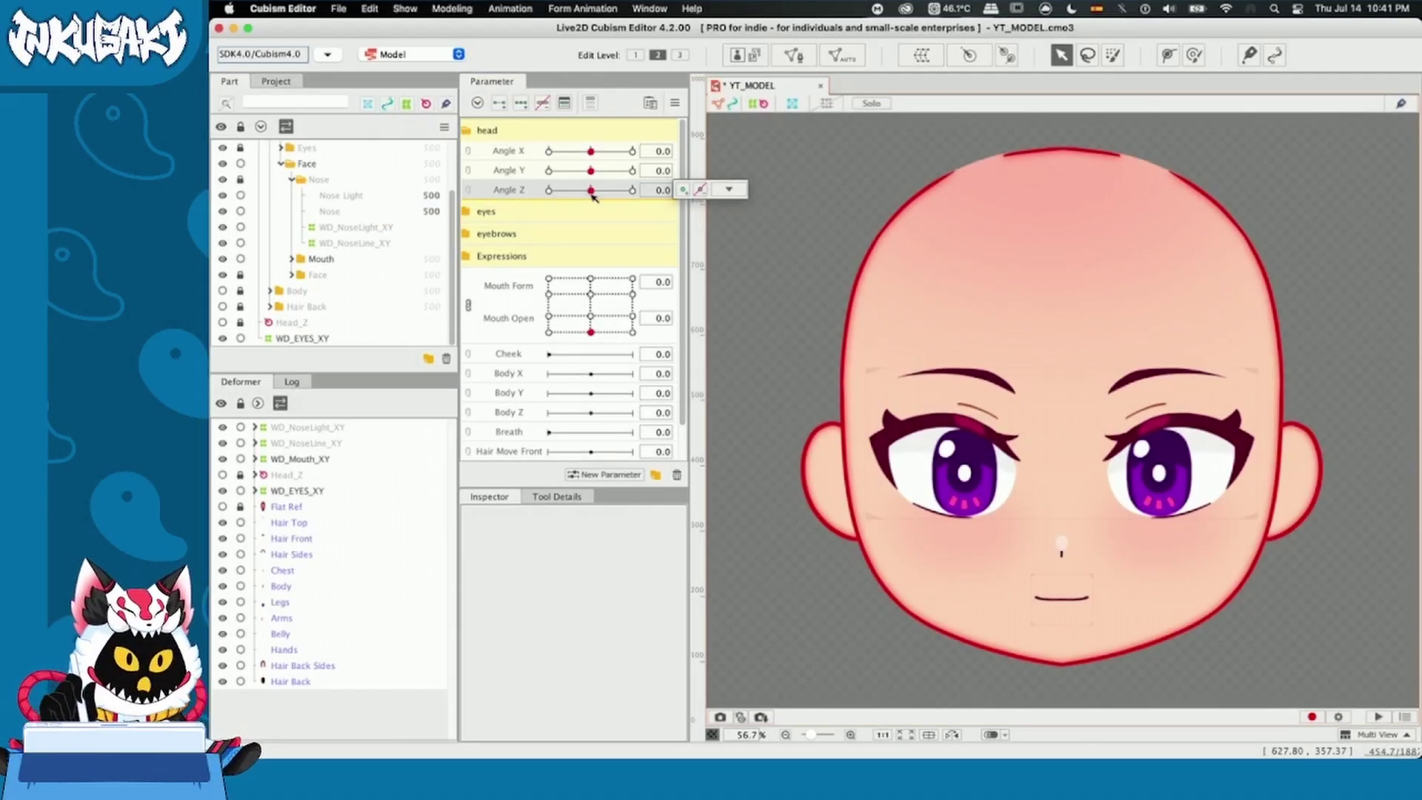
{"action": "mouse_move", "coordinate": [592, 196]}
{"action": "left_mouse_down"}
{"action": "mouse_move", "coordinate": [678, 211]}
{"action": "mouse_move", "coordinate": [488, 200]}
{"action": "mouse_move", "coordinate": [590, 194]}
{"action": "left_mouse_up"}
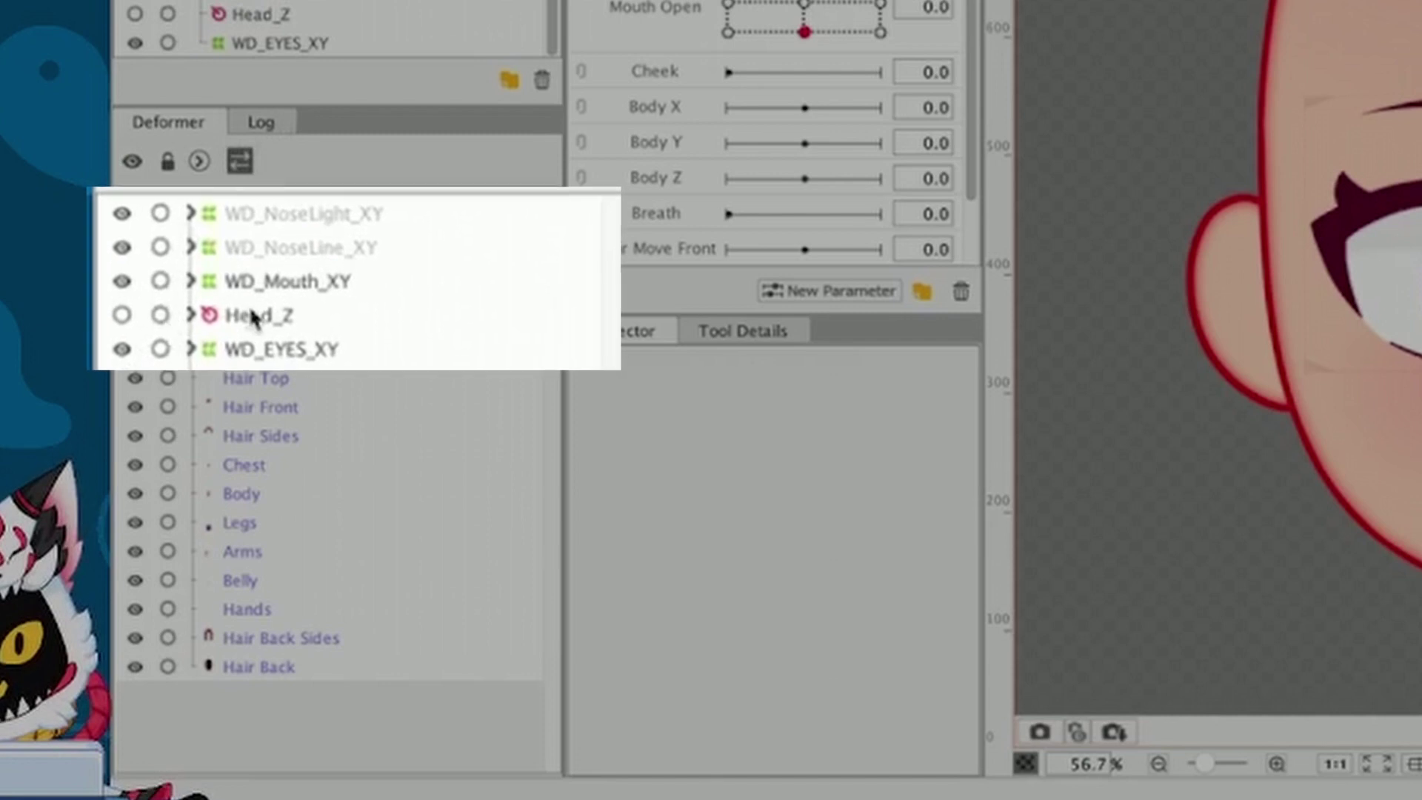
{"action": "left_click", "coordinate": [252, 317]}
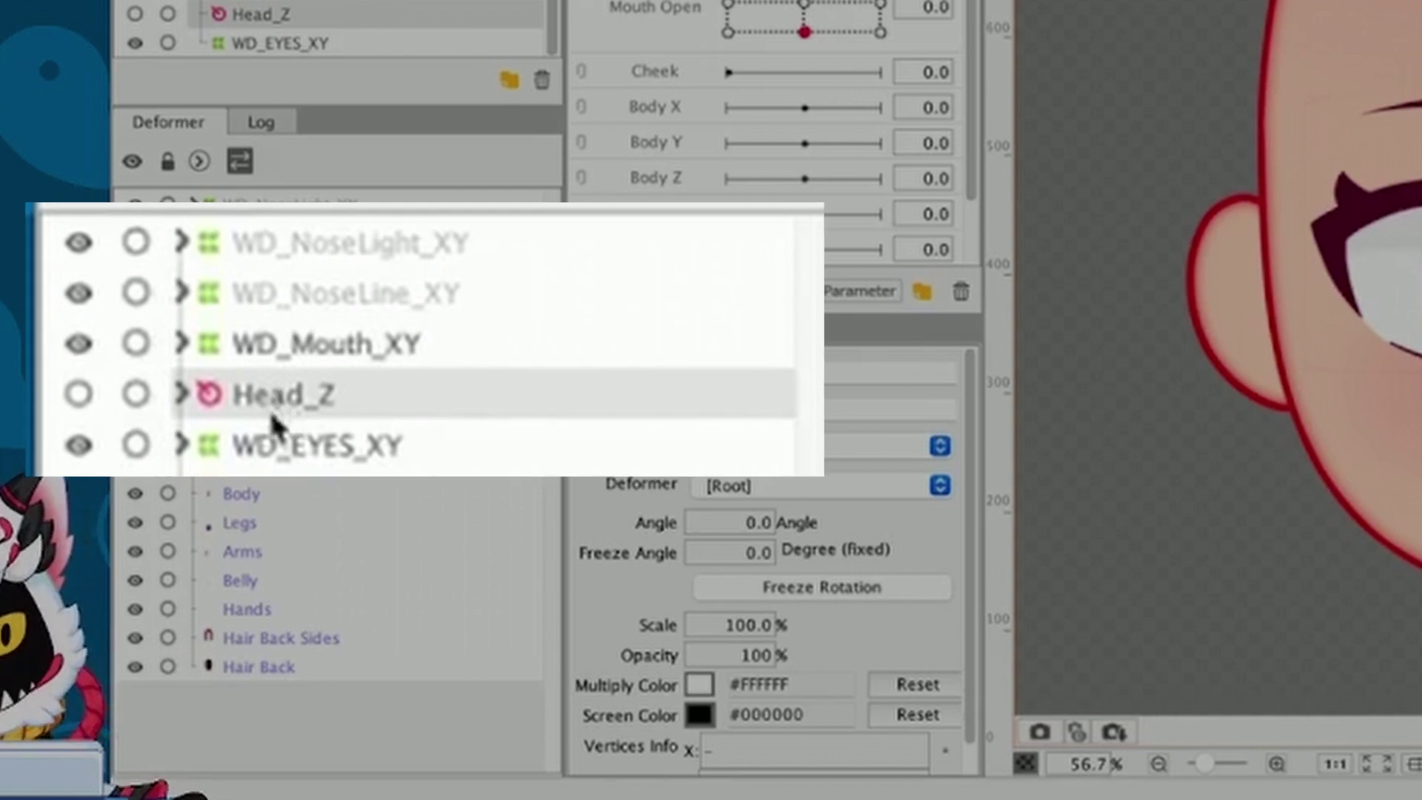
{"action": "left_click", "coordinate": [282, 438]}
{"action": "left_click_drag", "start_coordinate": [283, 437], "coordinate": [298, 395]}
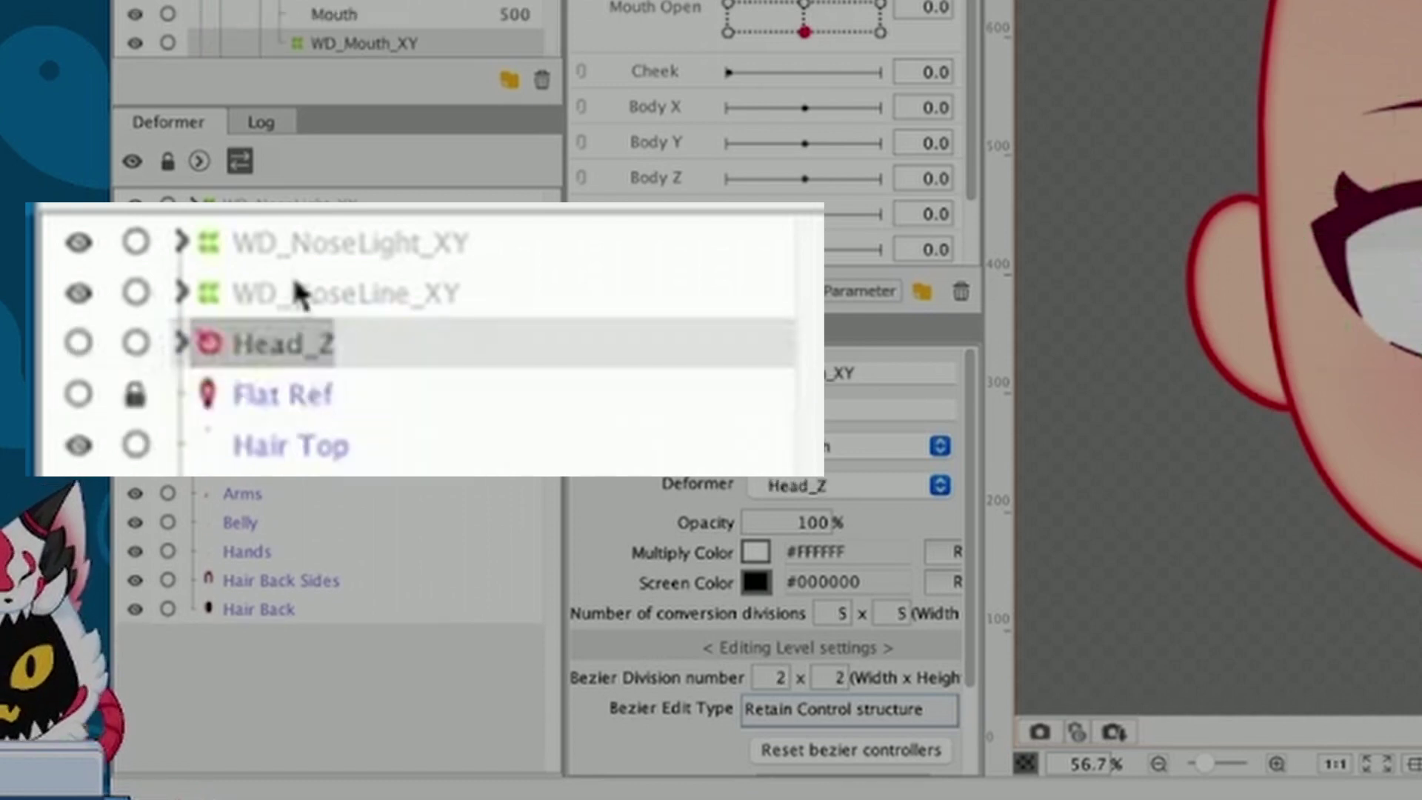
{"action": "left_click_drag", "start_coordinate": [292, 285], "coordinate": [300, 339]}
{"action": "left_click_drag", "start_coordinate": [293, 248], "coordinate": [293, 292]}
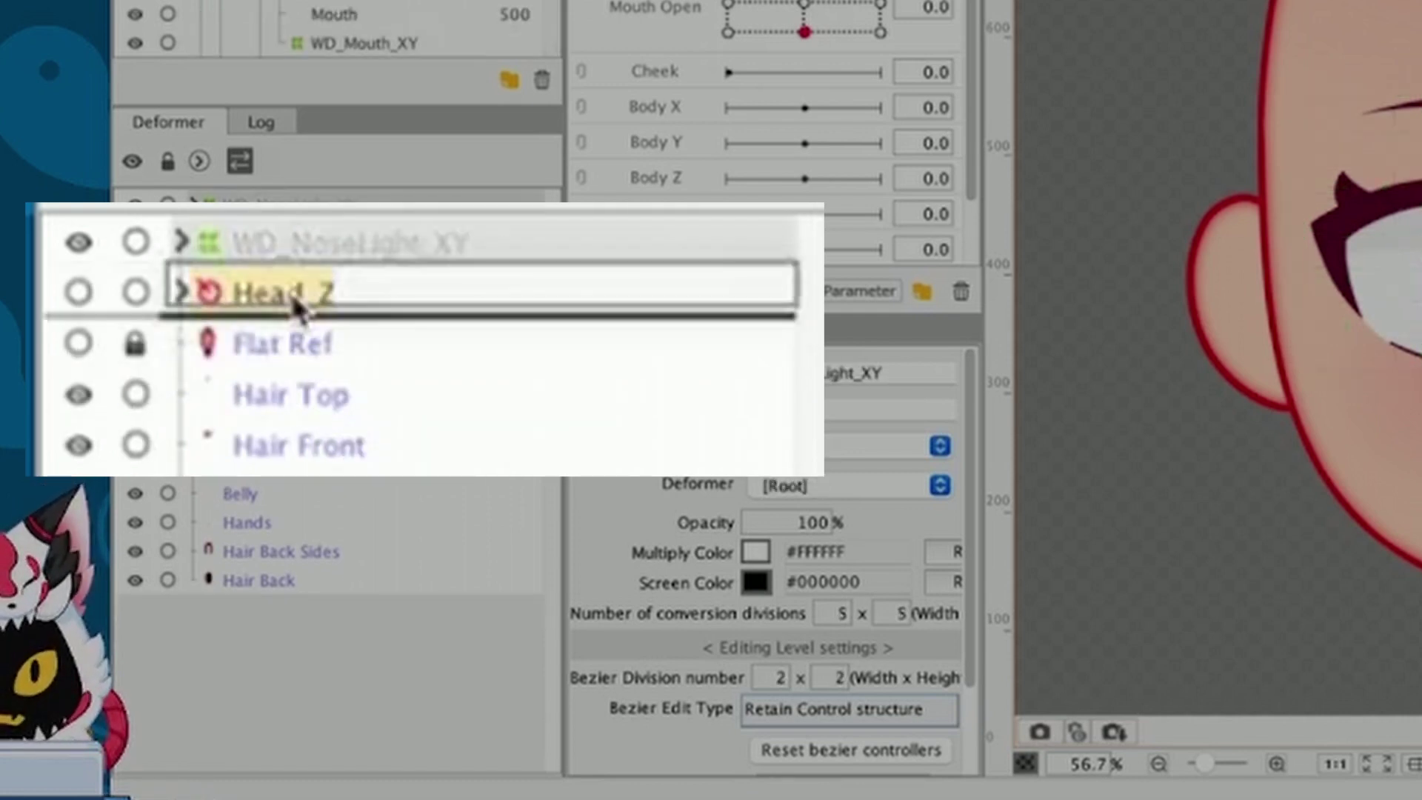
{"action": "left_click_drag", "start_coordinate": [294, 292], "coordinate": [295, 294]}
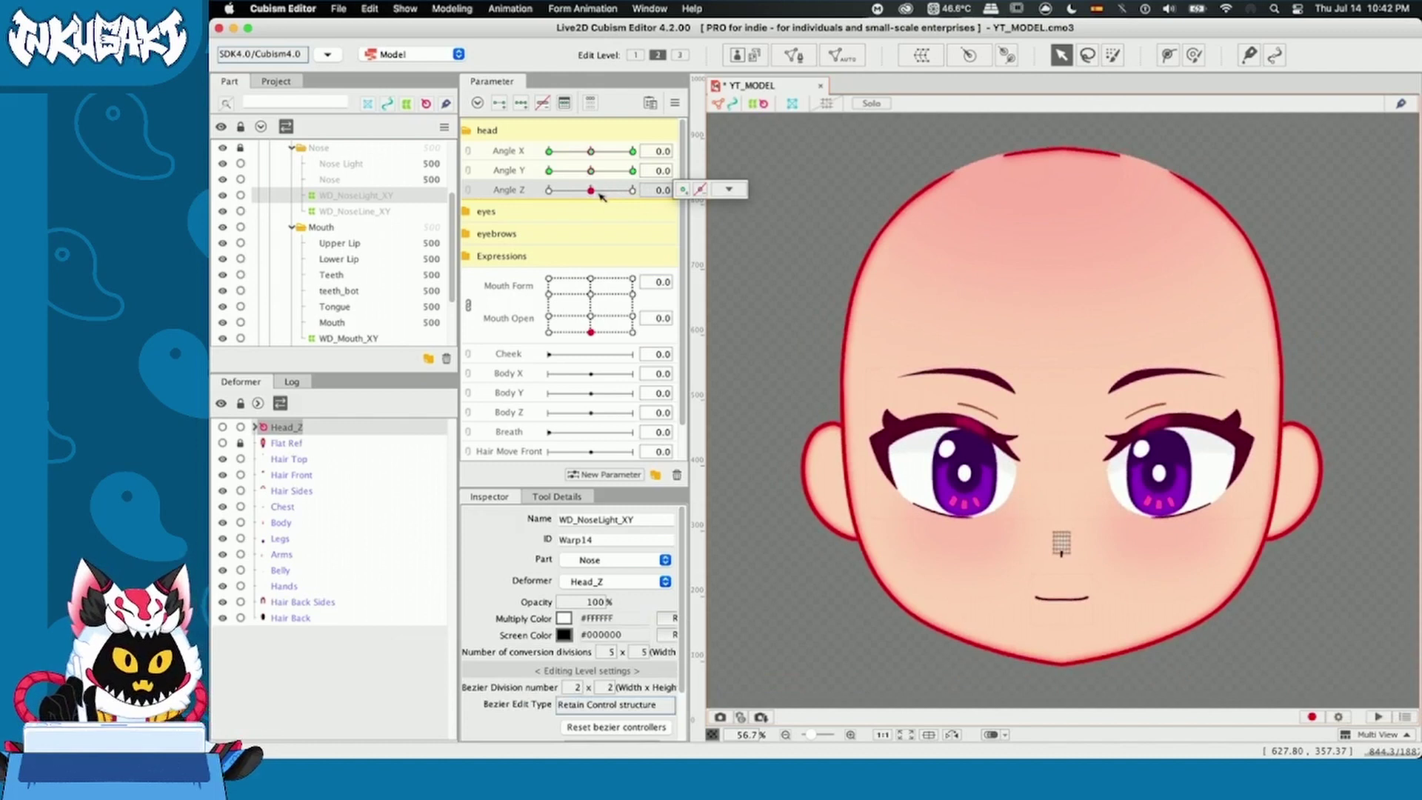
{"action": "key", "text": "Escape"}
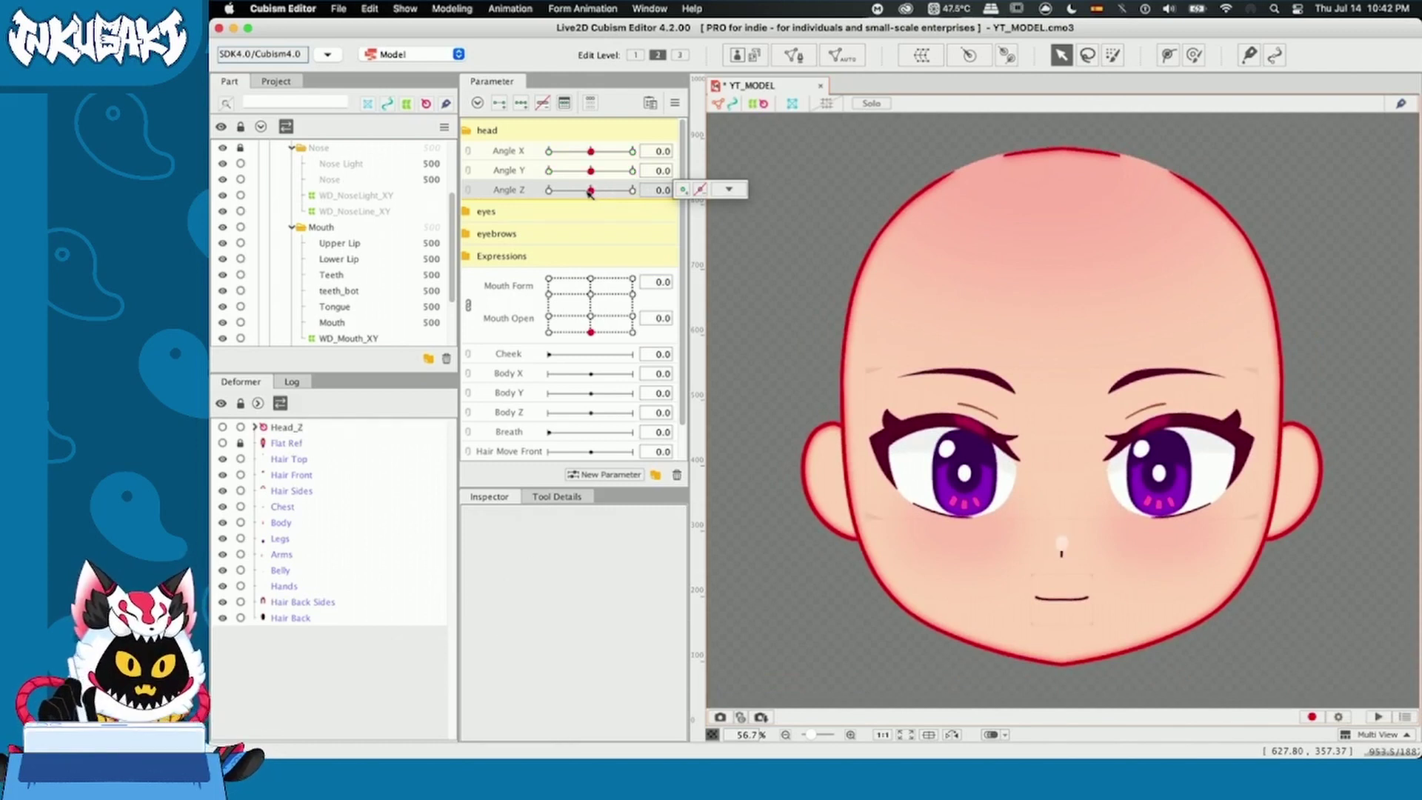
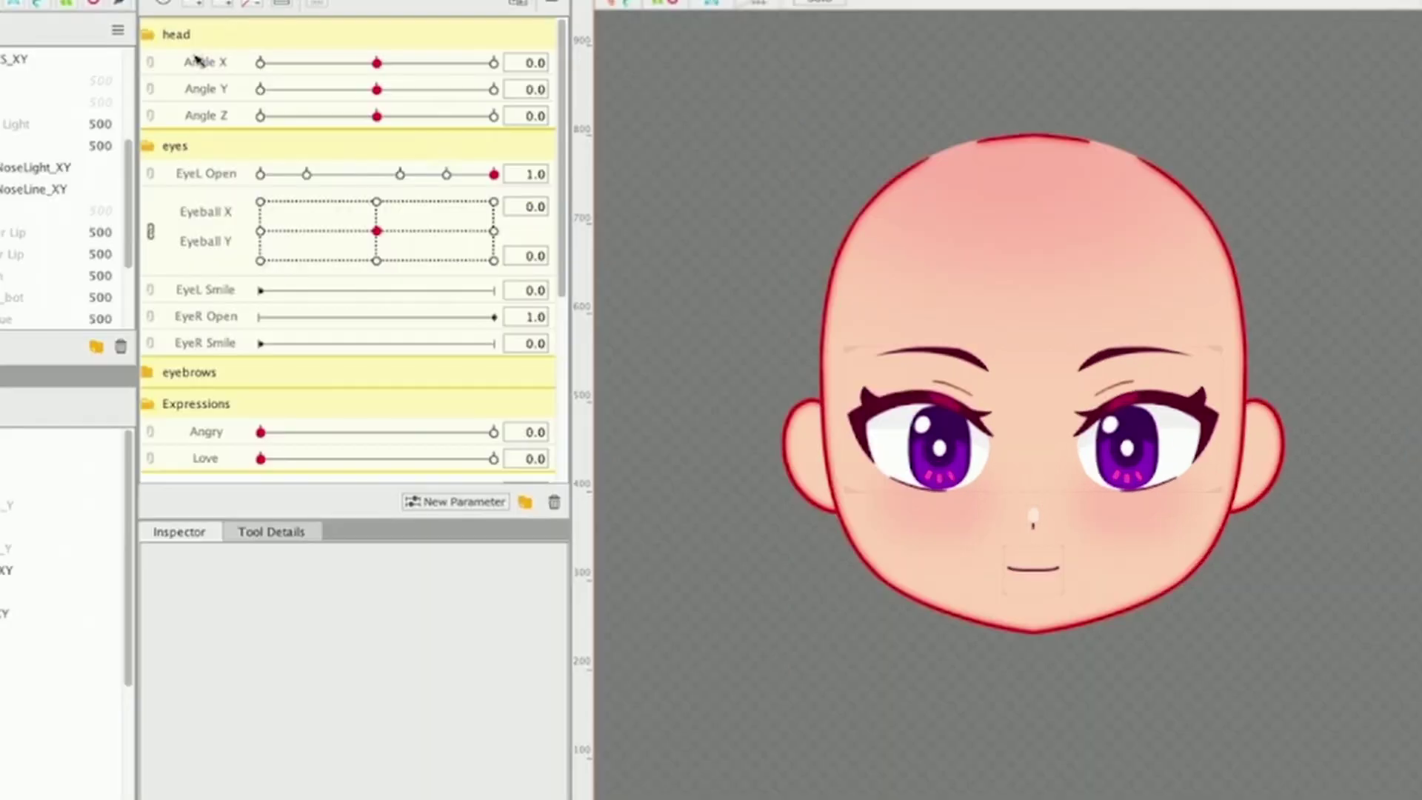
- Preview the head's movement on Angle X and Angle Y separately, trying 30 on each and returning to 0
{"action": "left_click", "coordinate": [374, 64]}
{"action": "left_click_drag", "start_coordinate": [374, 63], "coordinate": [518, 60]}
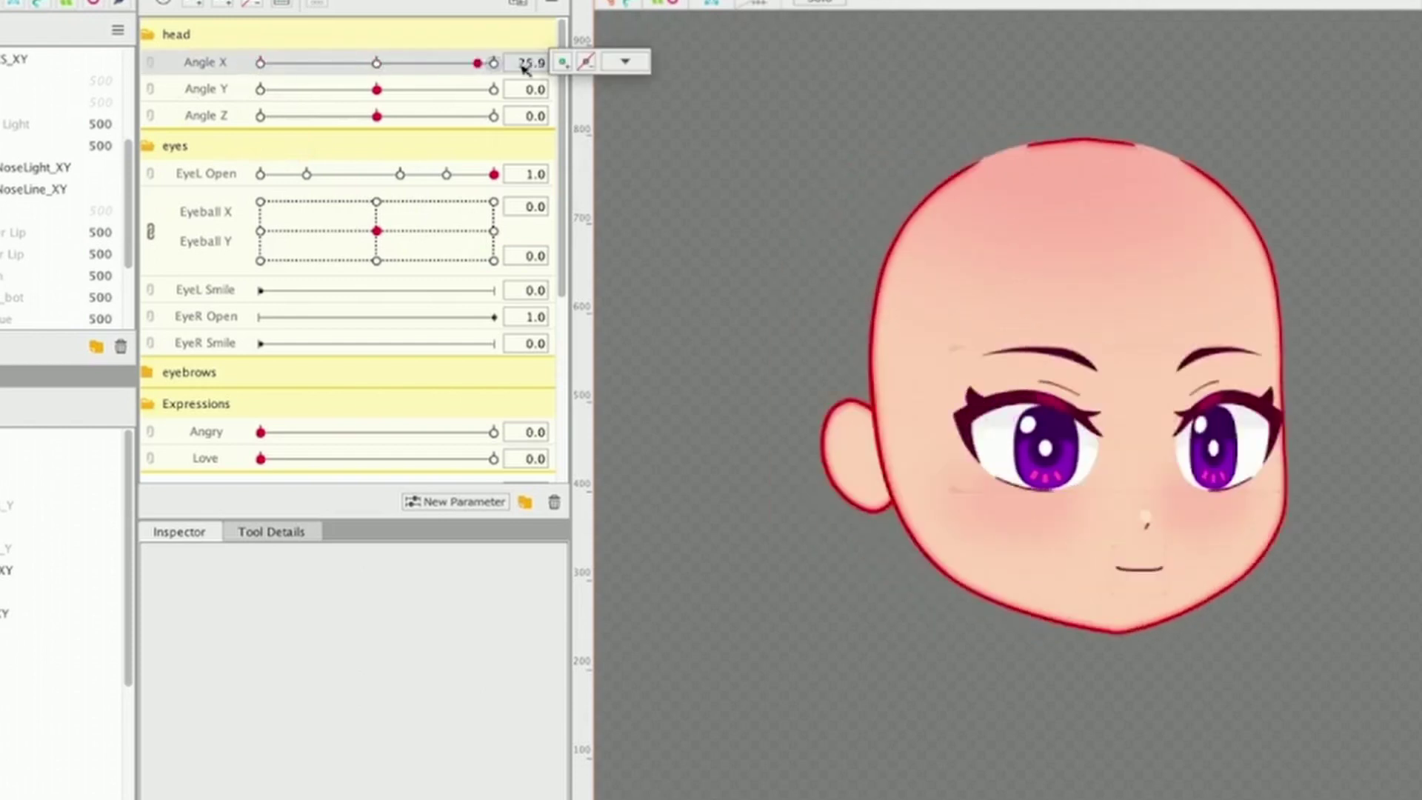
{"action": "left_click", "coordinate": [376, 64]}
{"action": "left_click_drag", "start_coordinate": [378, 89], "coordinate": [496, 93]}
{"action": "left_click", "coordinate": [378, 91]}
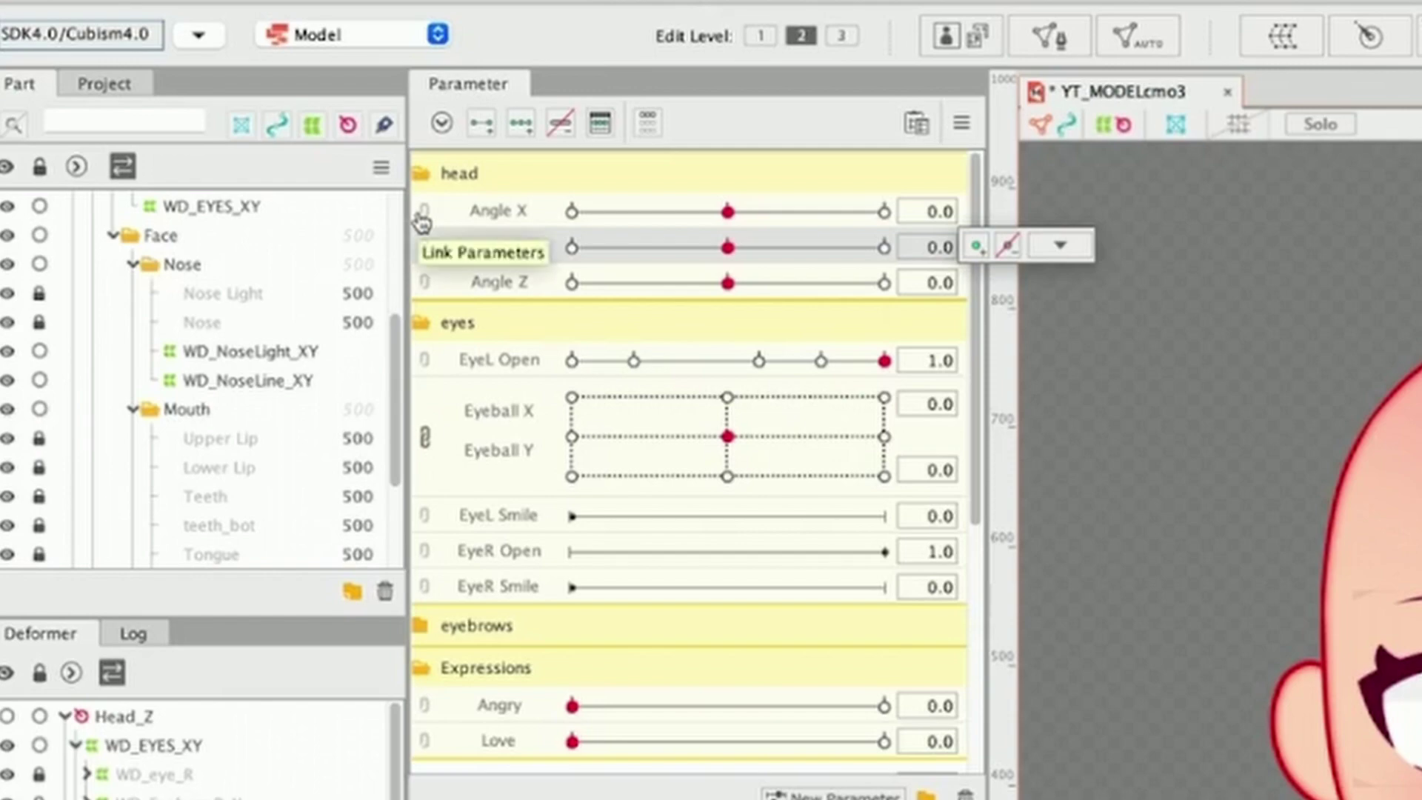
- Link Angle X with Angle Y into one combined control and preview diagonal poses, including Angle X 30 with Angle Y -30
{"action": "left_click", "coordinate": [422, 224]}
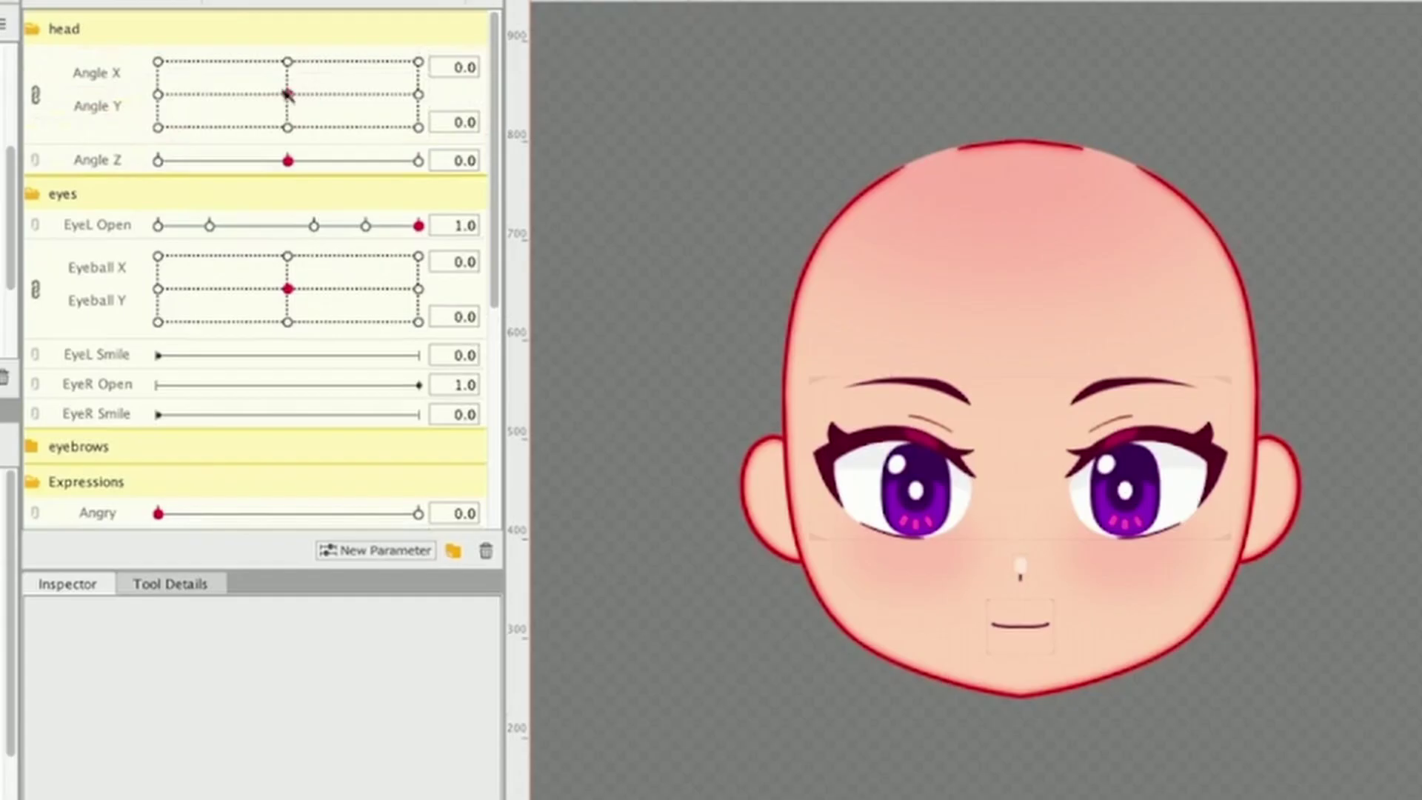
{"action": "left_click_drag", "start_coordinate": [288, 94], "coordinate": [429, 57]}
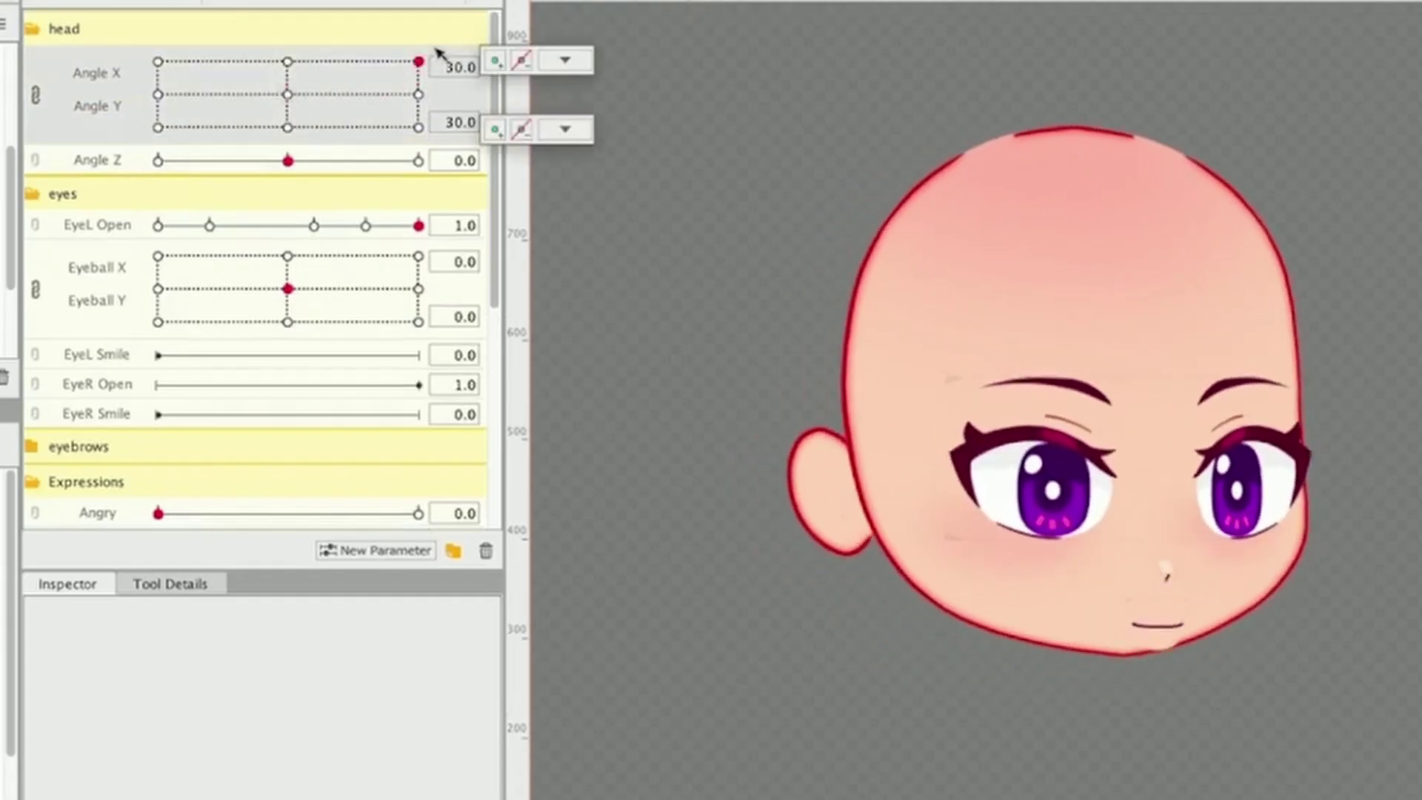
{"action": "left_click_drag", "start_coordinate": [436, 49], "coordinate": [289, 87]}
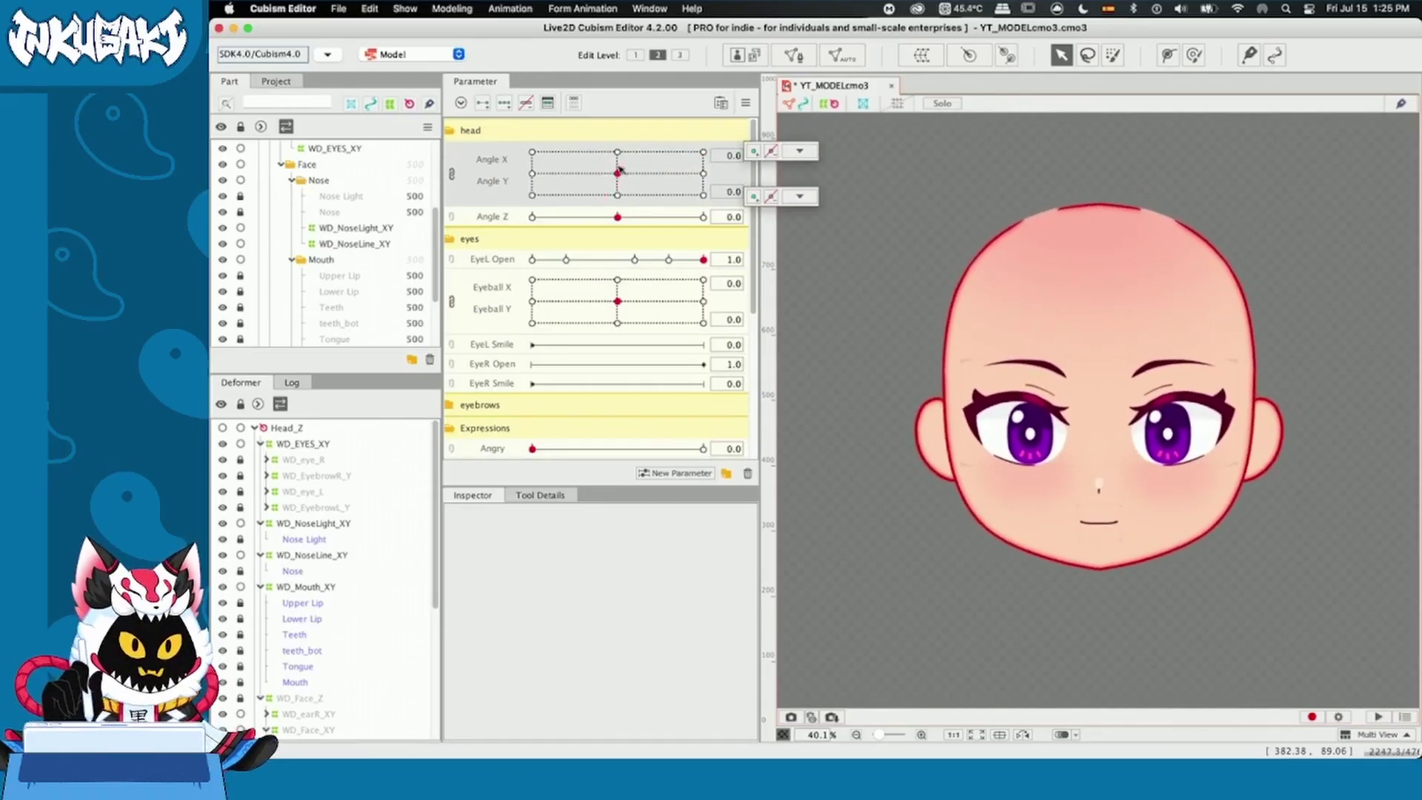
{"action": "left_click_drag", "start_coordinate": [619, 170], "coordinate": [508, 177]}
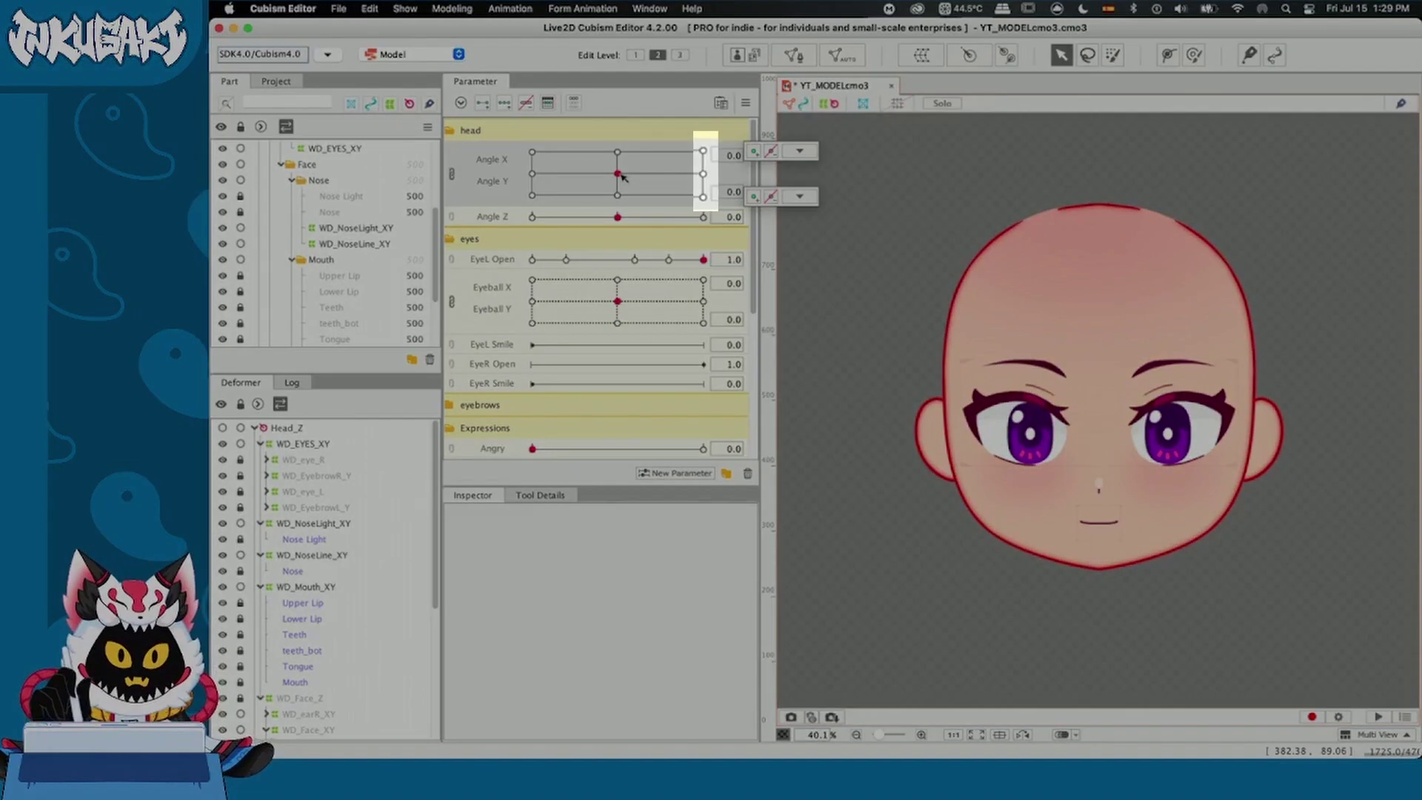
{"action": "left_click_drag", "start_coordinate": [623, 176], "coordinate": [722, 239]}
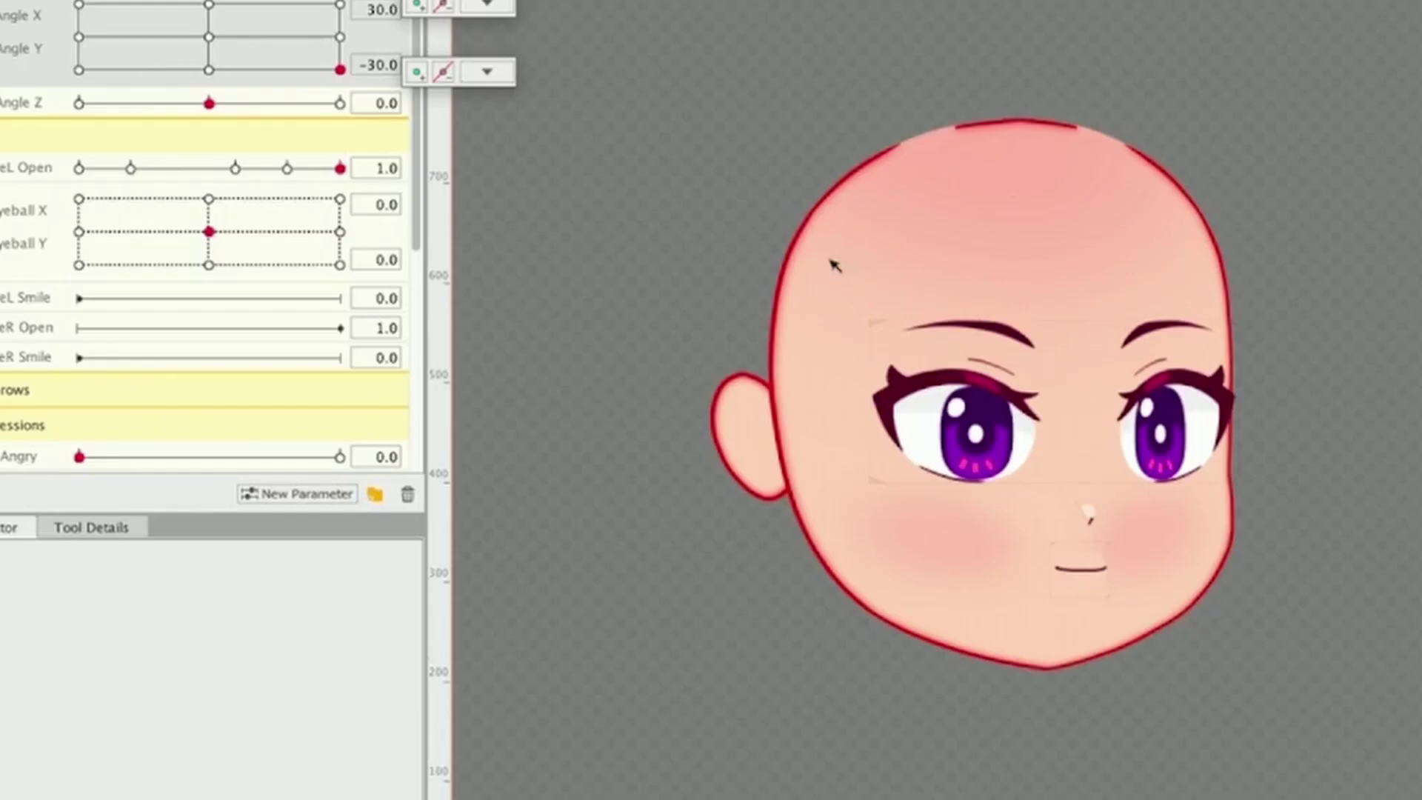
- Try to move the eyes, nose and mouth deformers lower by hand at Angle X 30, Angle Y -30
{"action": "left_click_drag", "start_coordinate": [1023, 316], "coordinate": [1306, 609]}
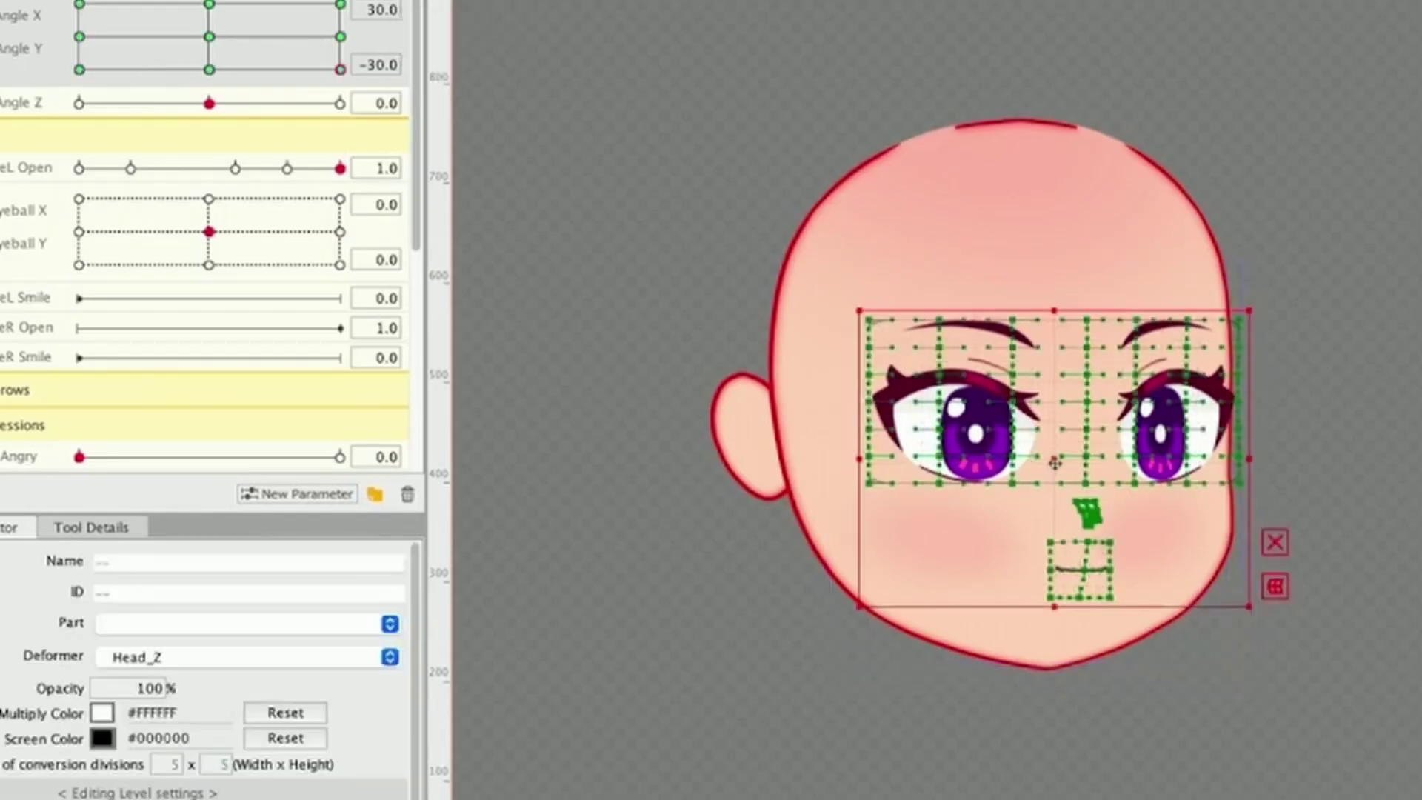
{"action": "left_click_drag", "start_coordinate": [1055, 472], "coordinate": [1055, 505]}
{"action": "left_click", "coordinate": [821, 555]}
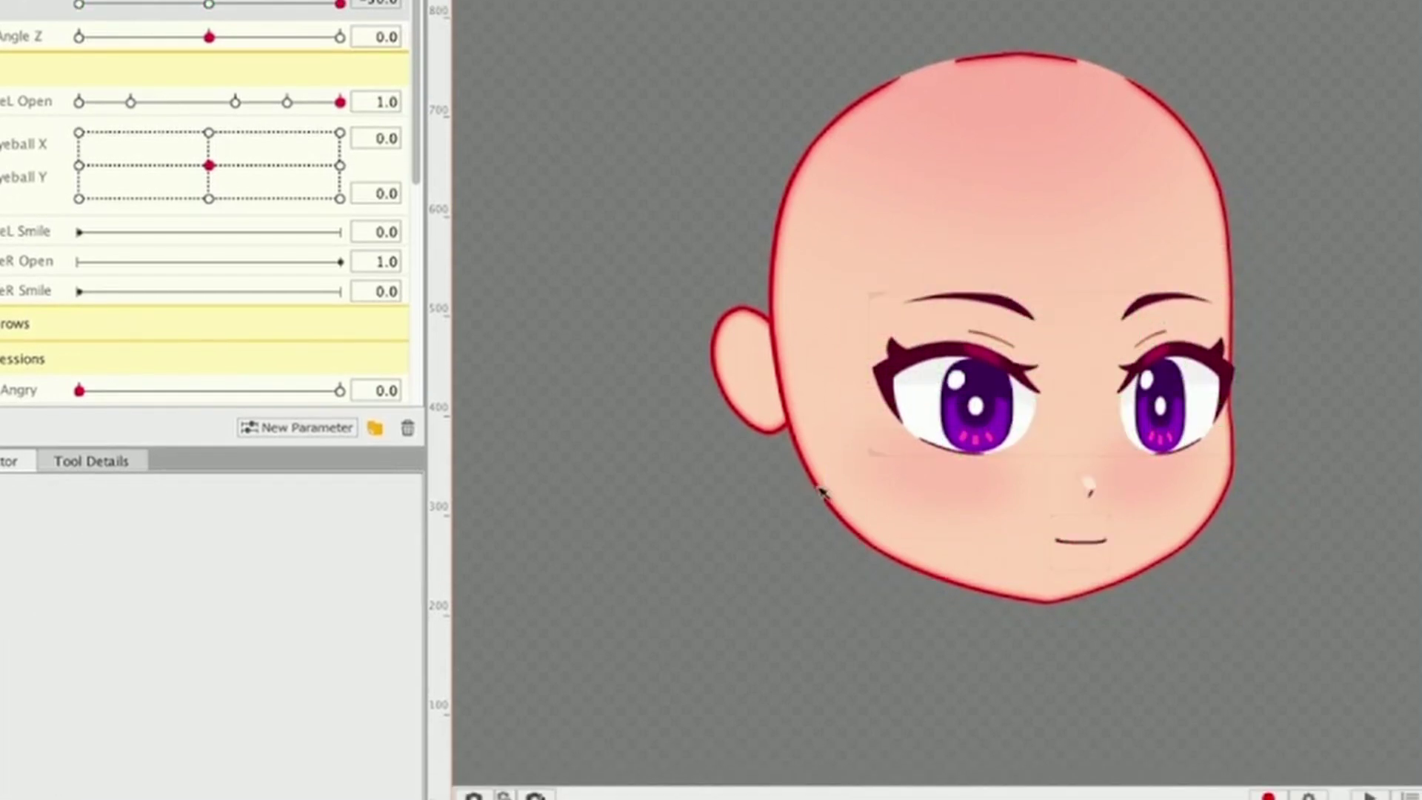
{"action": "key", "text": "super+a"}
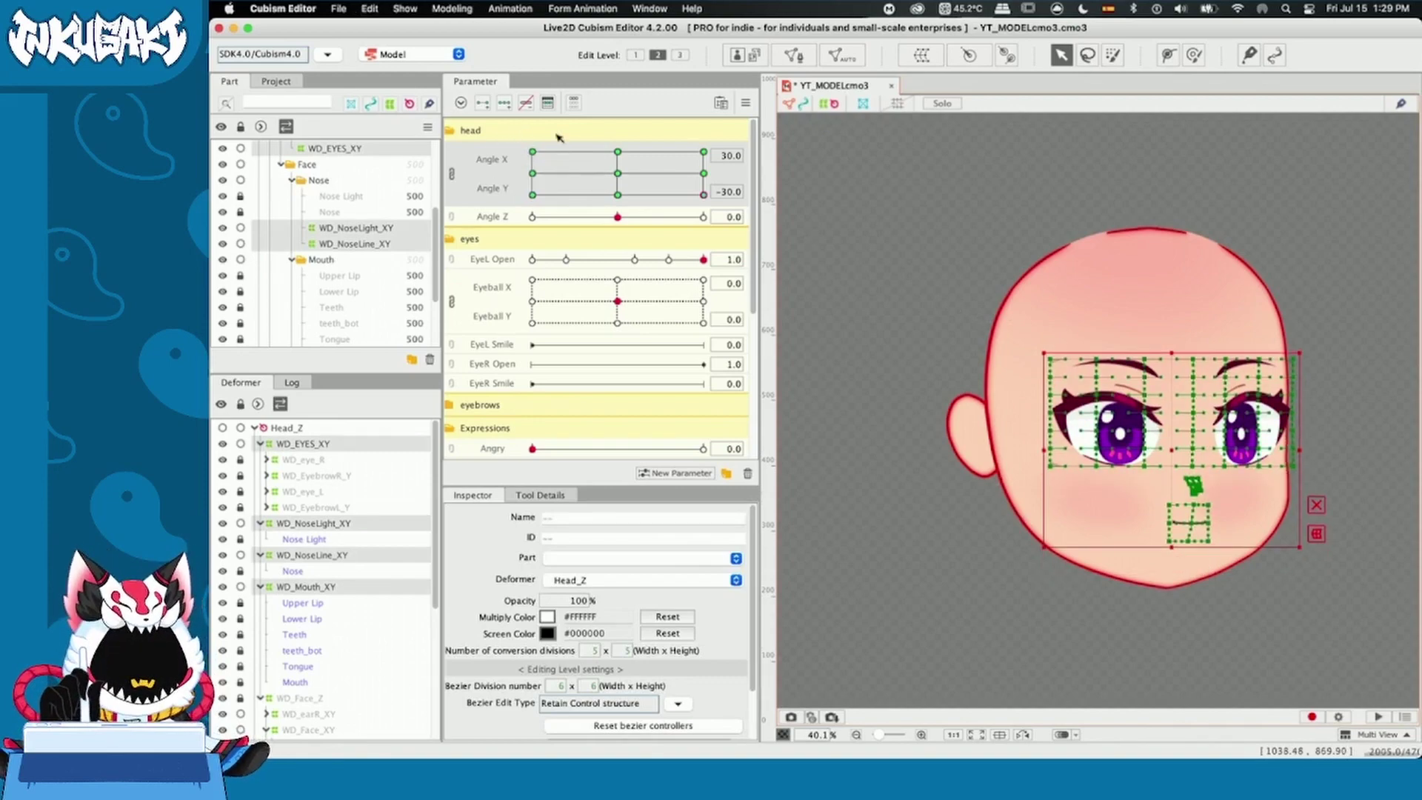
- Synthesize all four Angle X and Angle Y corners for the selected eyes, nose and mouth deformers, using the default value as reference
{"action": "left_click", "coordinate": [617, 174]}
{"action": "left_click", "coordinate": [183, 7]}
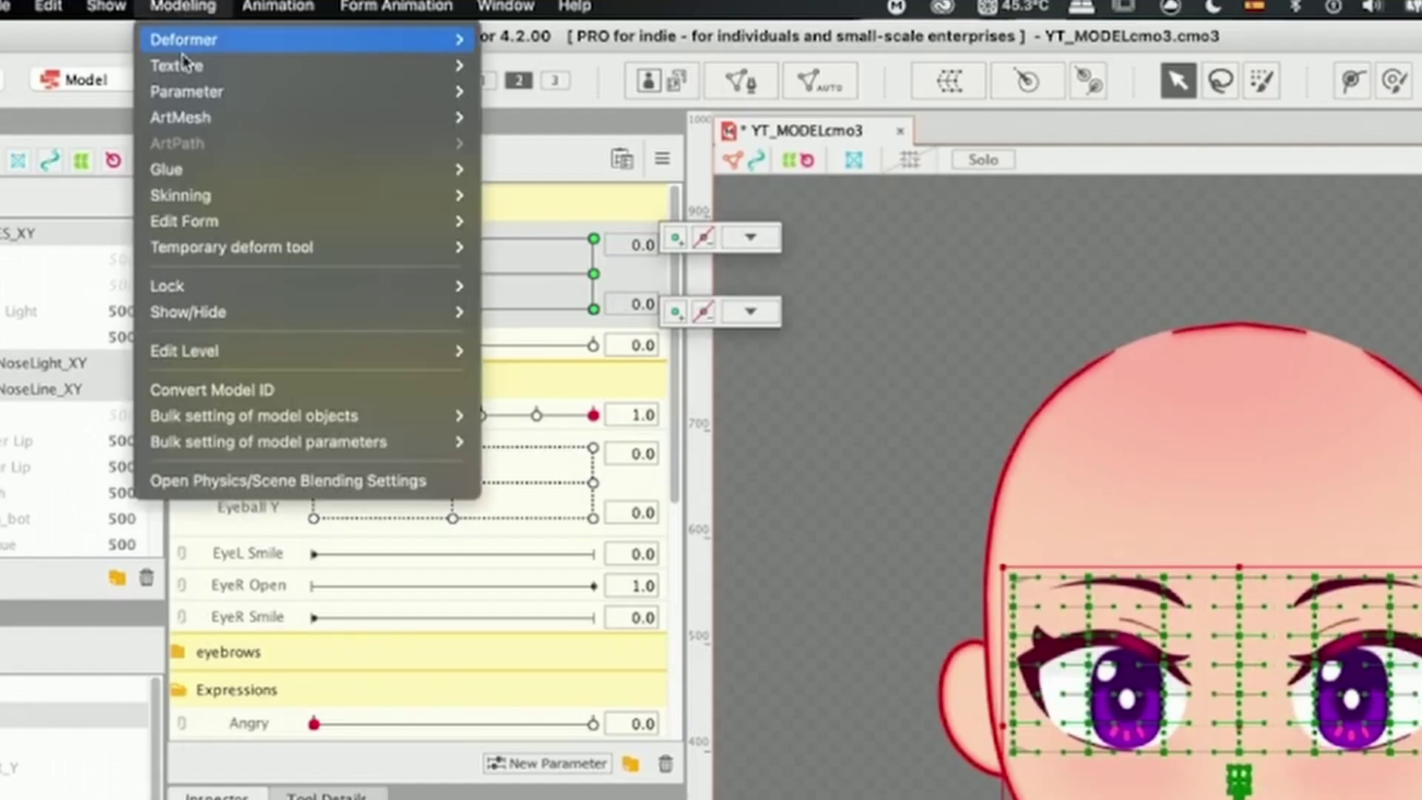
{"action": "mouse_move", "coordinate": [444, 91]}
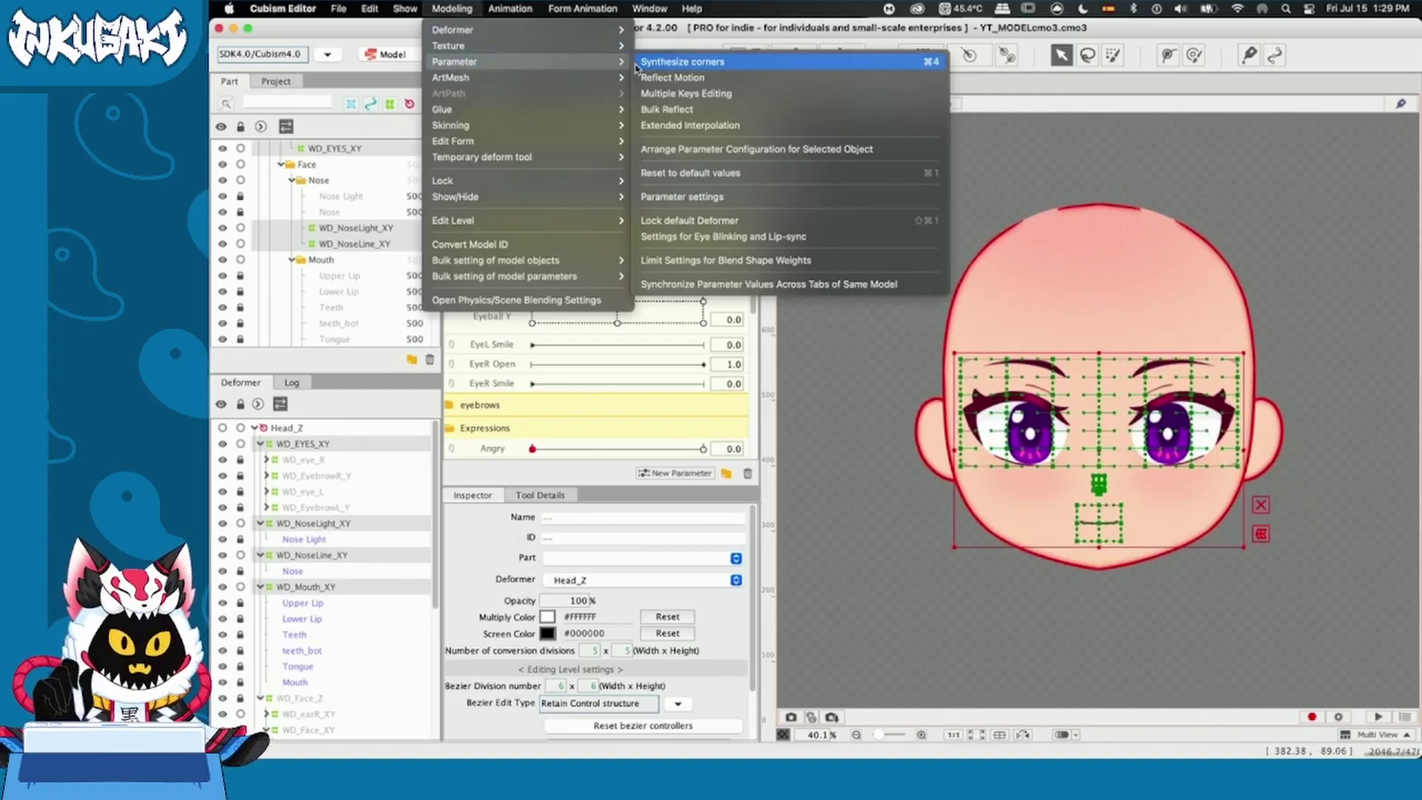
{"action": "left_click", "coordinate": [483, 100]}
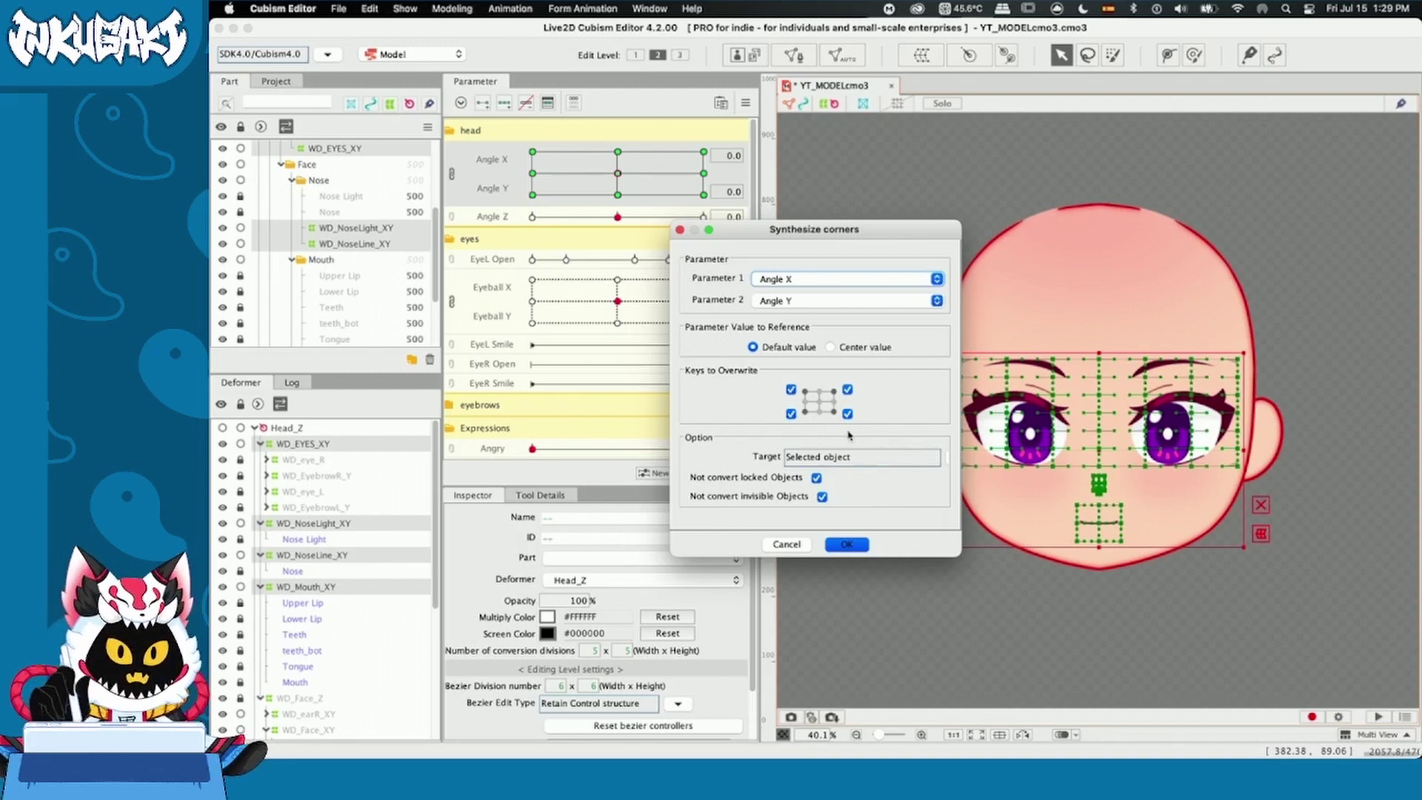
{"action": "left_click", "coordinate": [848, 545]}
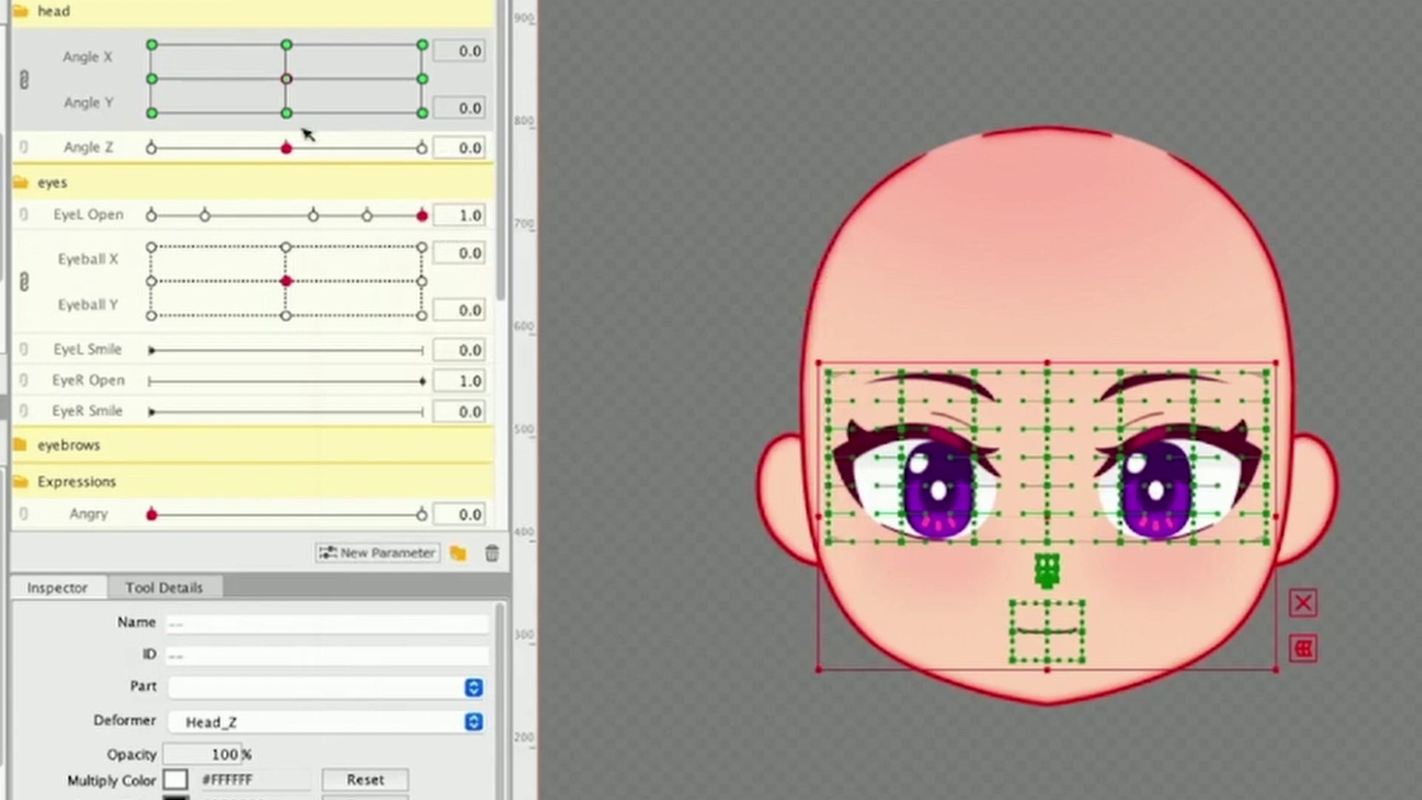
- Examine how the face features follow the head at the linked Angle X and Angle Y corners, including both right-hand diagonals
{"action": "left_click_drag", "start_coordinate": [305, 133], "coordinate": [469, 175]}
{"action": "left_click", "coordinate": [679, 340]}
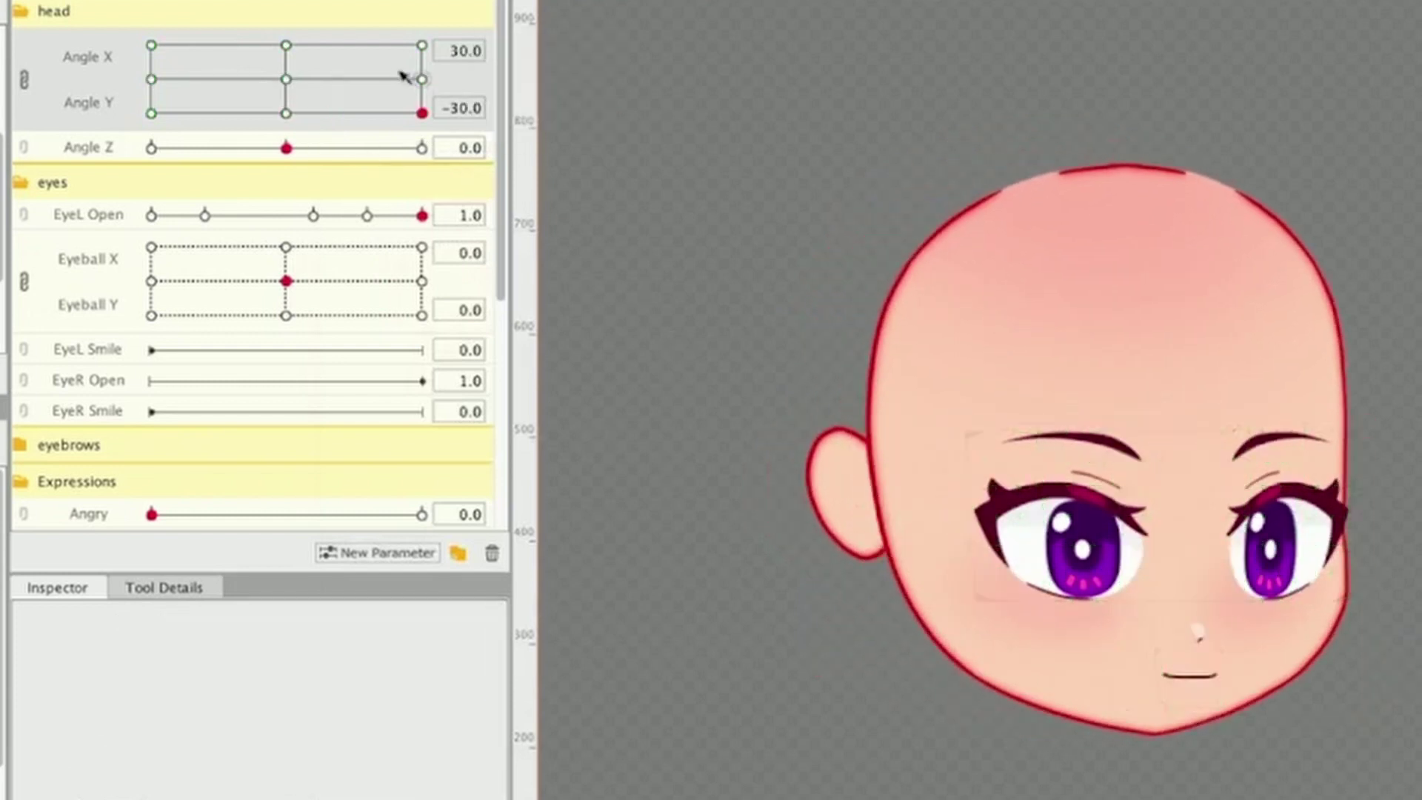
{"action": "left_click_drag", "start_coordinate": [422, 113], "coordinate": [114, 136]}
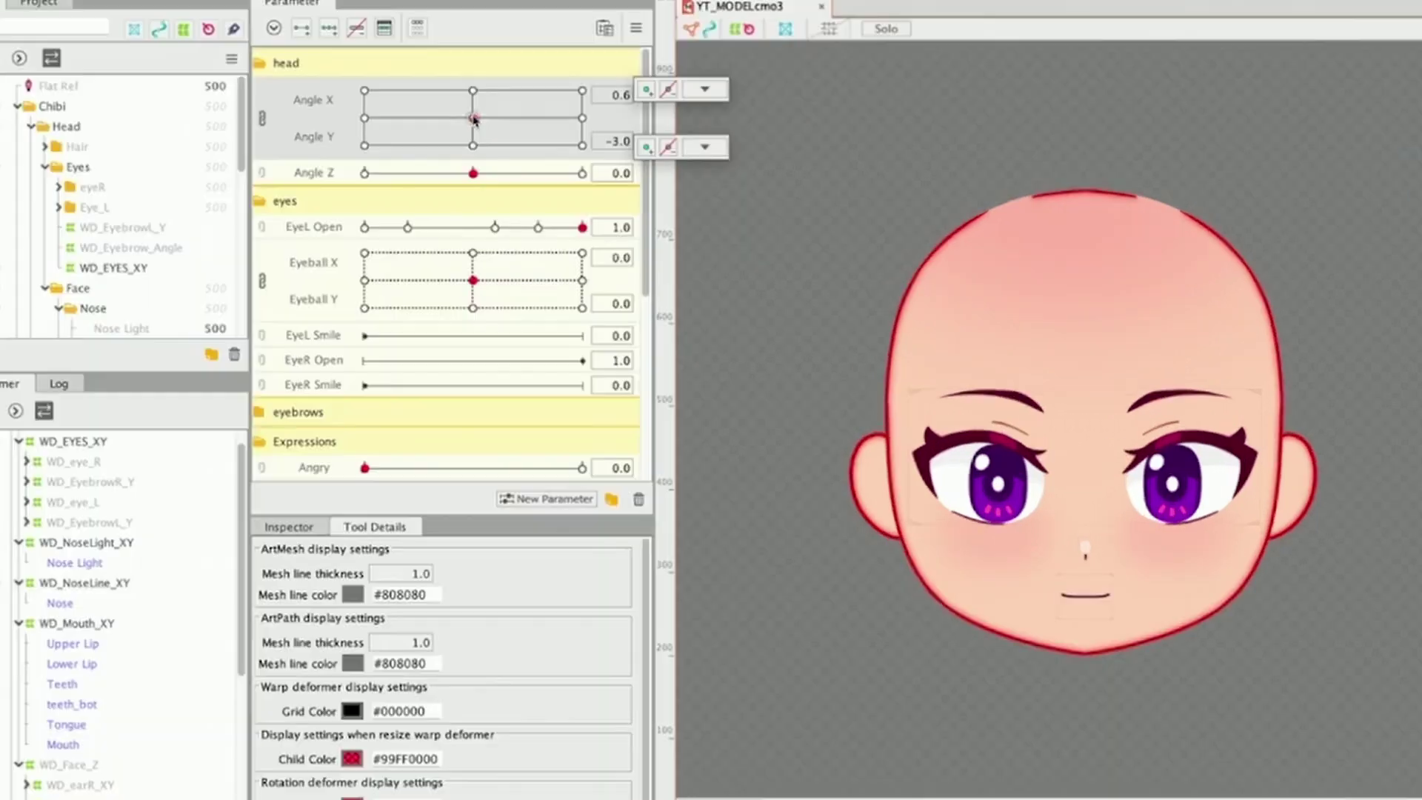
{"action": "left_click_drag", "start_coordinate": [615, 173], "coordinate": [506, 197]}
{"action": "left_click_drag", "start_coordinate": [330, 145], "coordinate": [543, 96]}
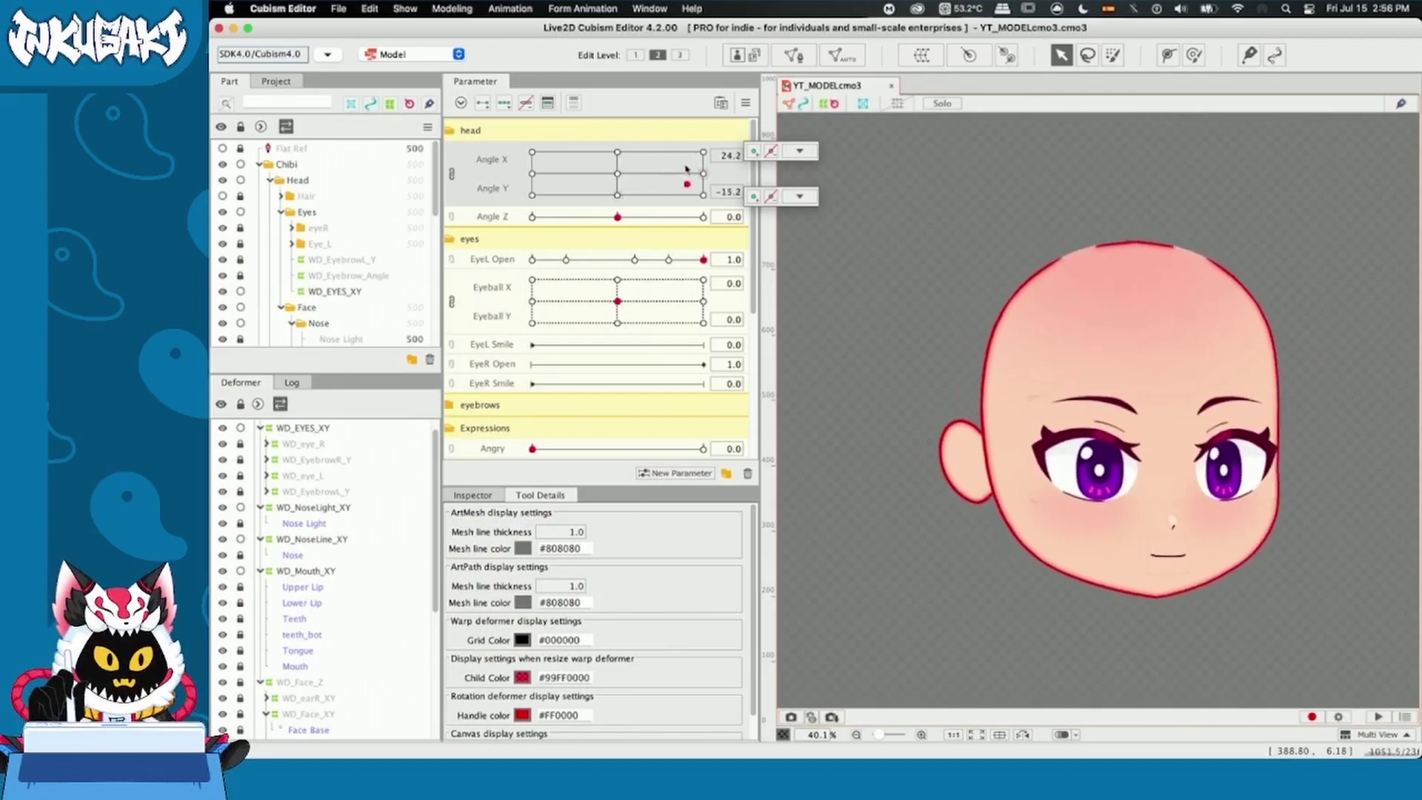
{"action": "left_click_drag", "start_coordinate": [670, 180], "coordinate": [691, 203]}
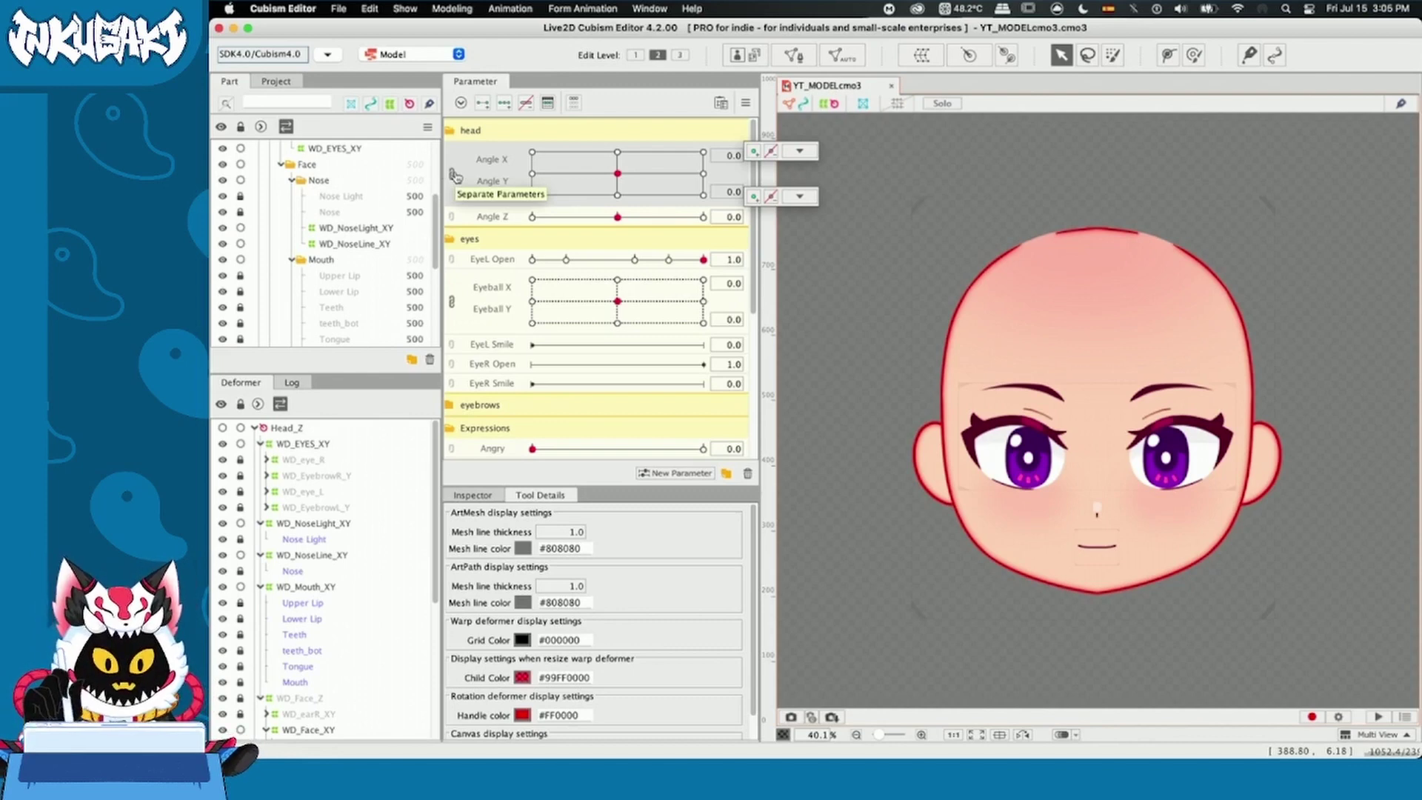
{"action": "mouse_move", "coordinate": [657, 164]}
{"action": "left_mouse_down"}
{"action": "mouse_move", "coordinate": [704, 155]}
{"action": "mouse_move", "coordinate": [650, 159]}
{"action": "left_mouse_up"}
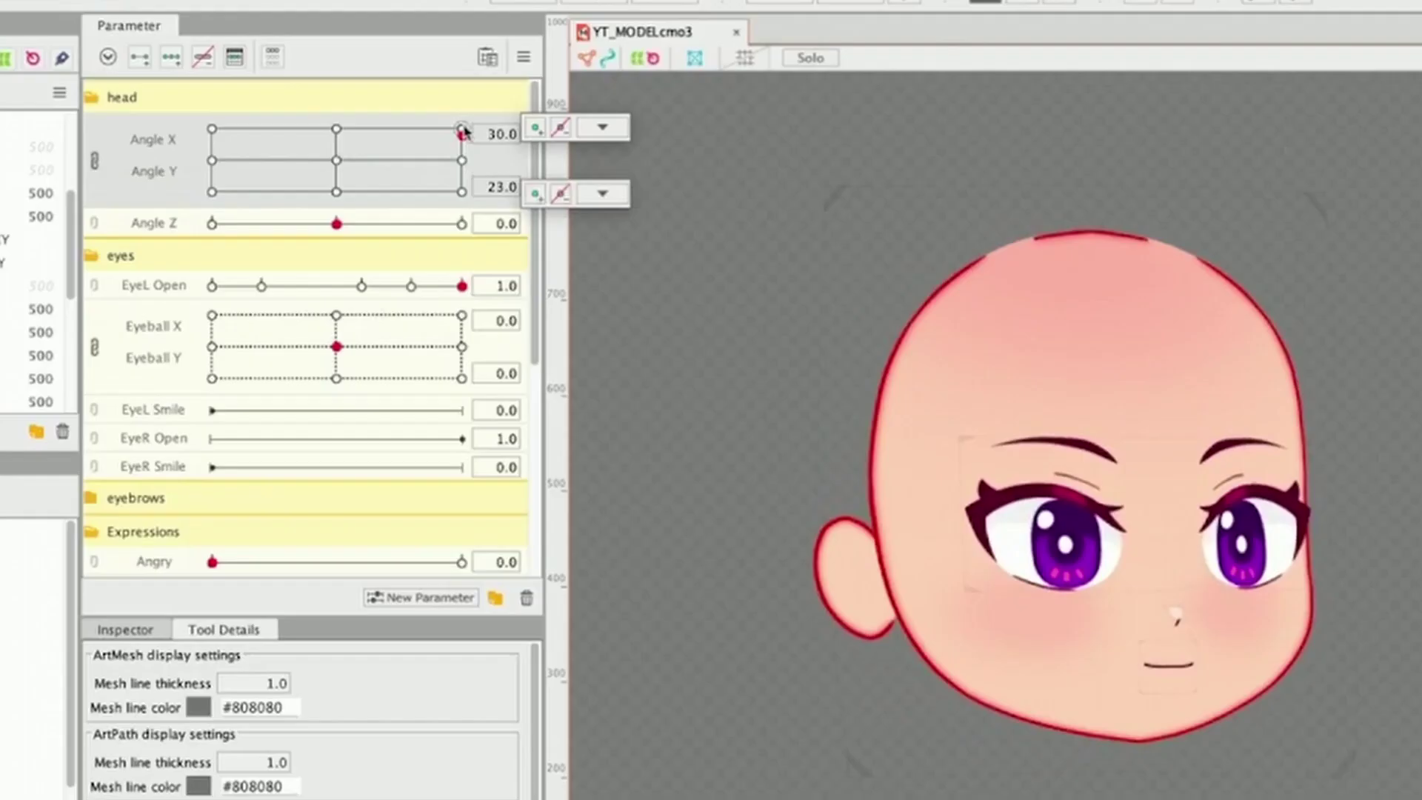
{"action": "left_click_drag", "start_coordinate": [385, 141], "coordinate": [455, 125]}
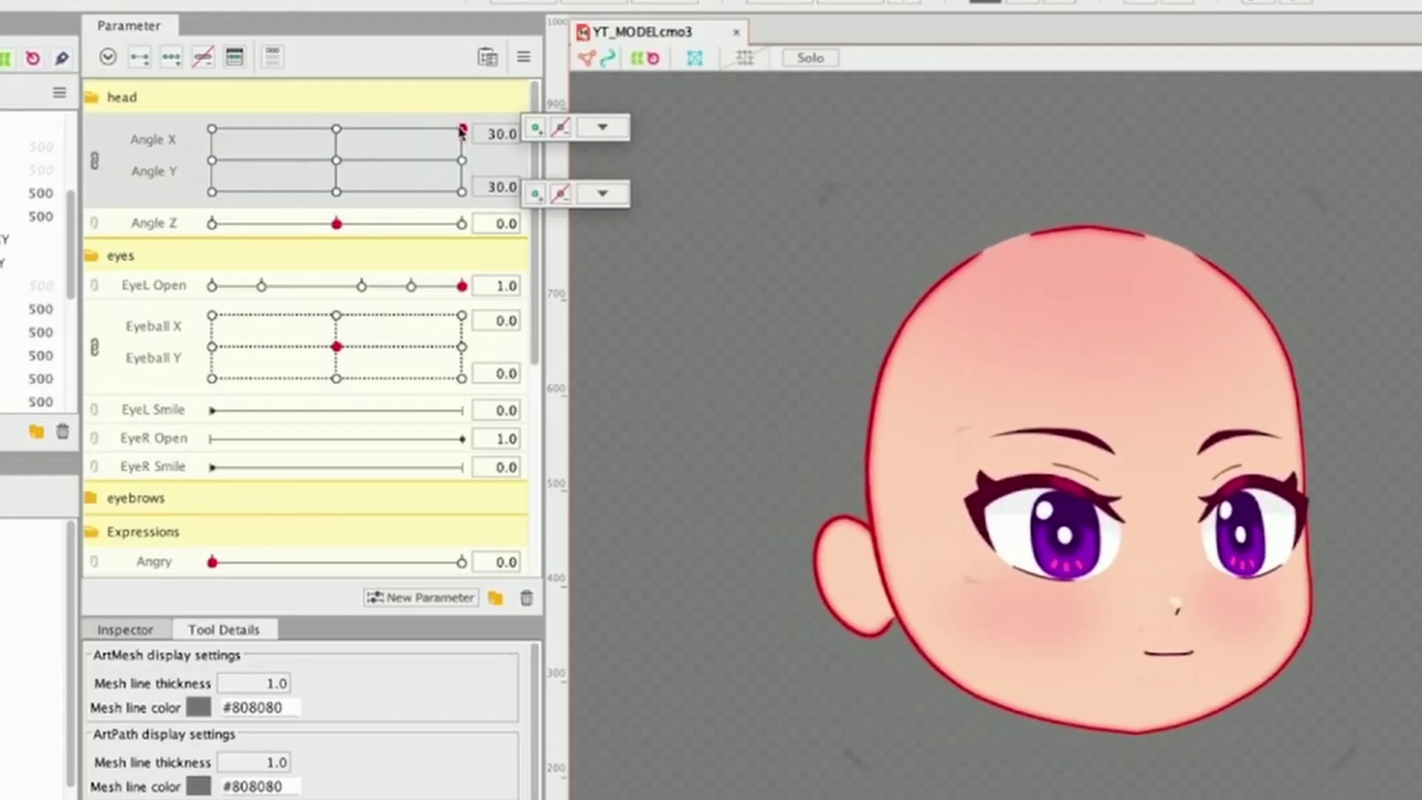
- Separate Angle X from Angle Y and compare the left and right poses with Angle Y at 30, 0 and -30
{"action": "left_click", "coordinate": [96, 166]}
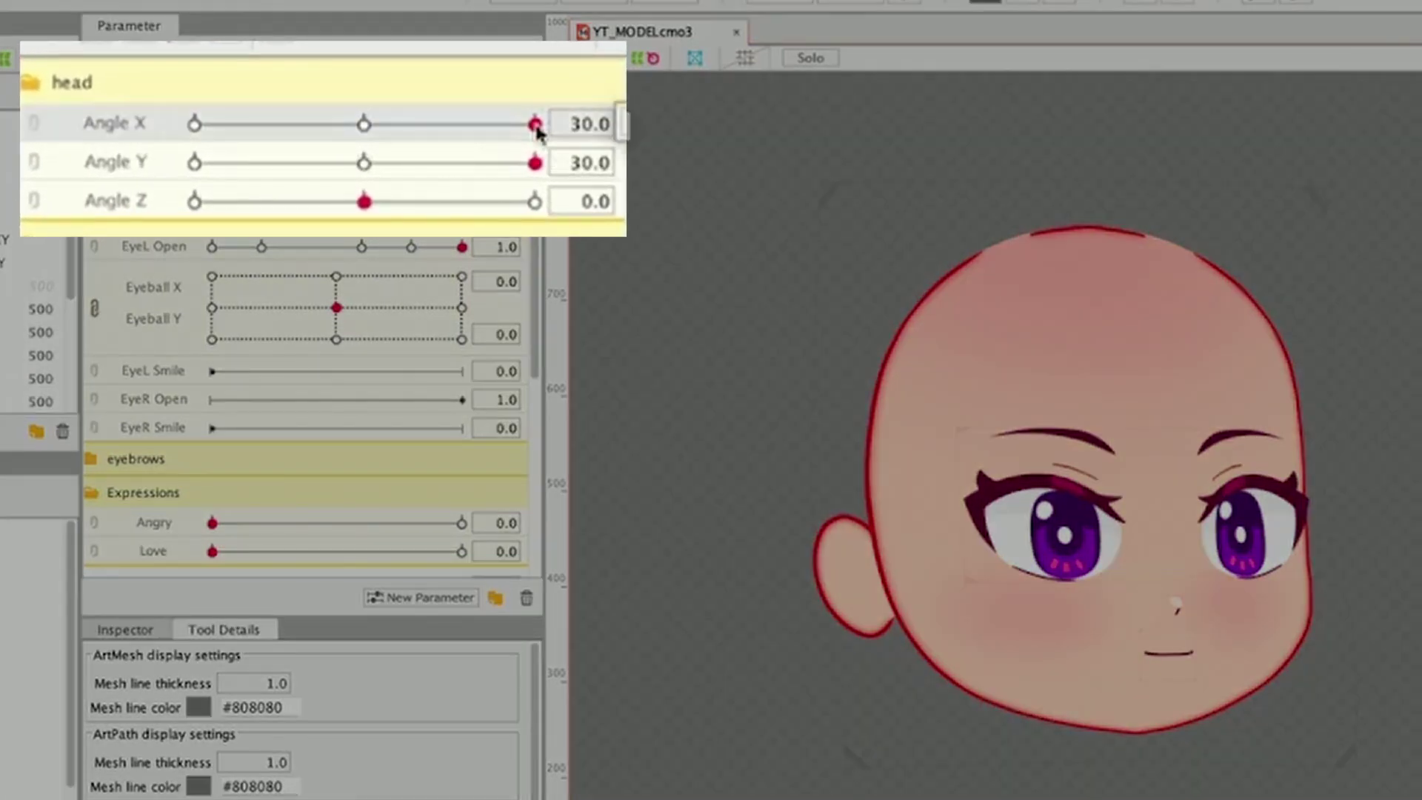
{"action": "left_click_drag", "start_coordinate": [535, 124], "coordinate": [173, 111]}
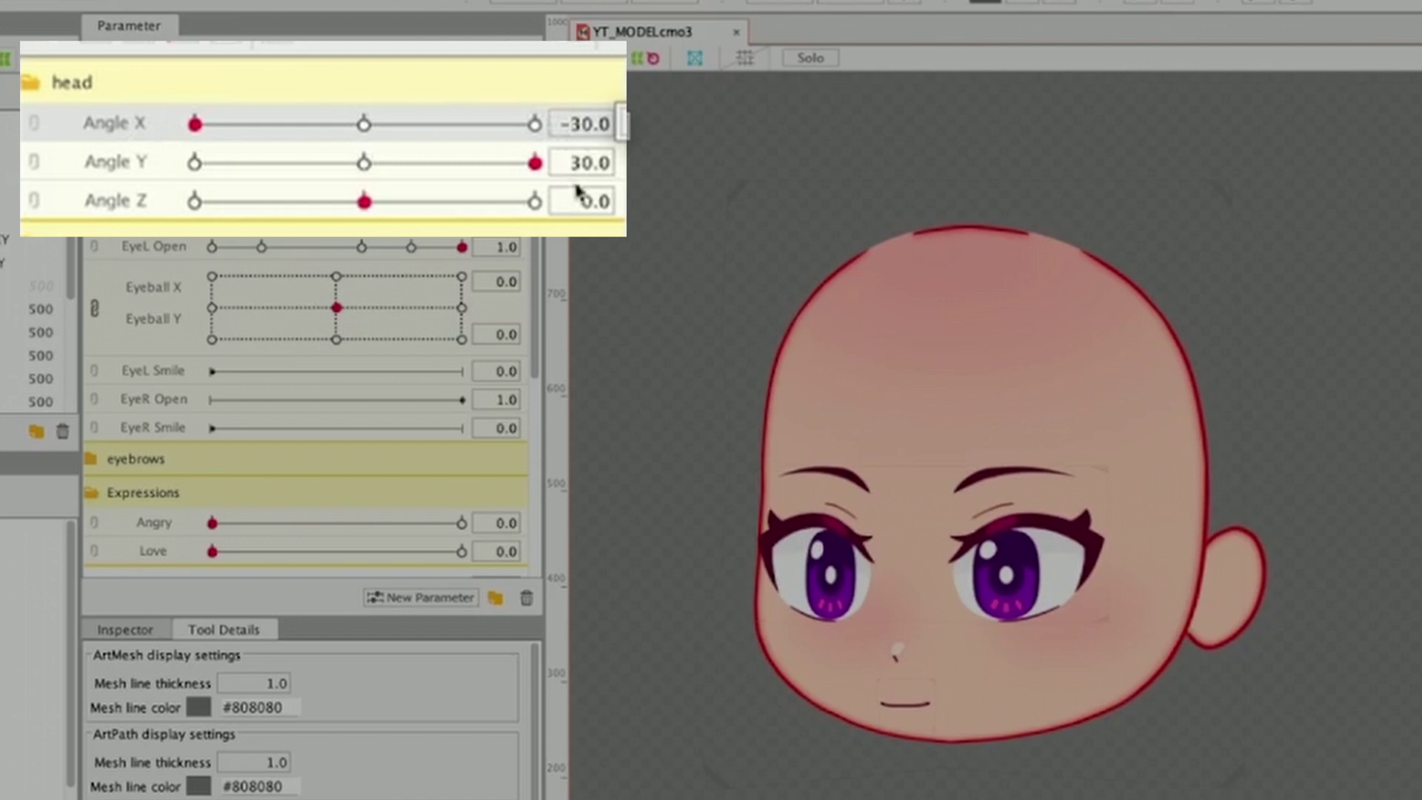
{"action": "left_click", "coordinate": [535, 124]}
{"action": "left_click_drag", "start_coordinate": [535, 163], "coordinate": [364, 165]}
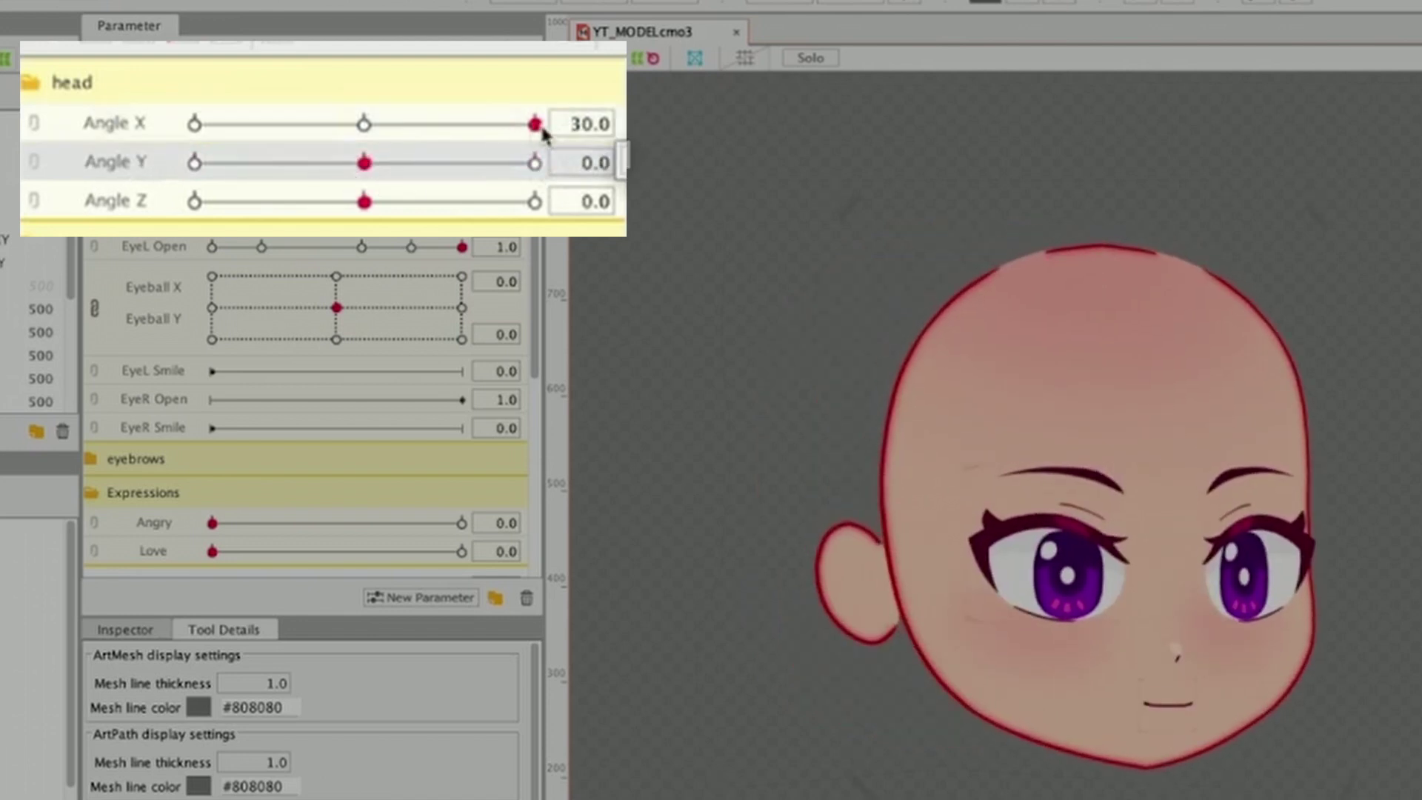
{"action": "left_click", "coordinate": [540, 129]}
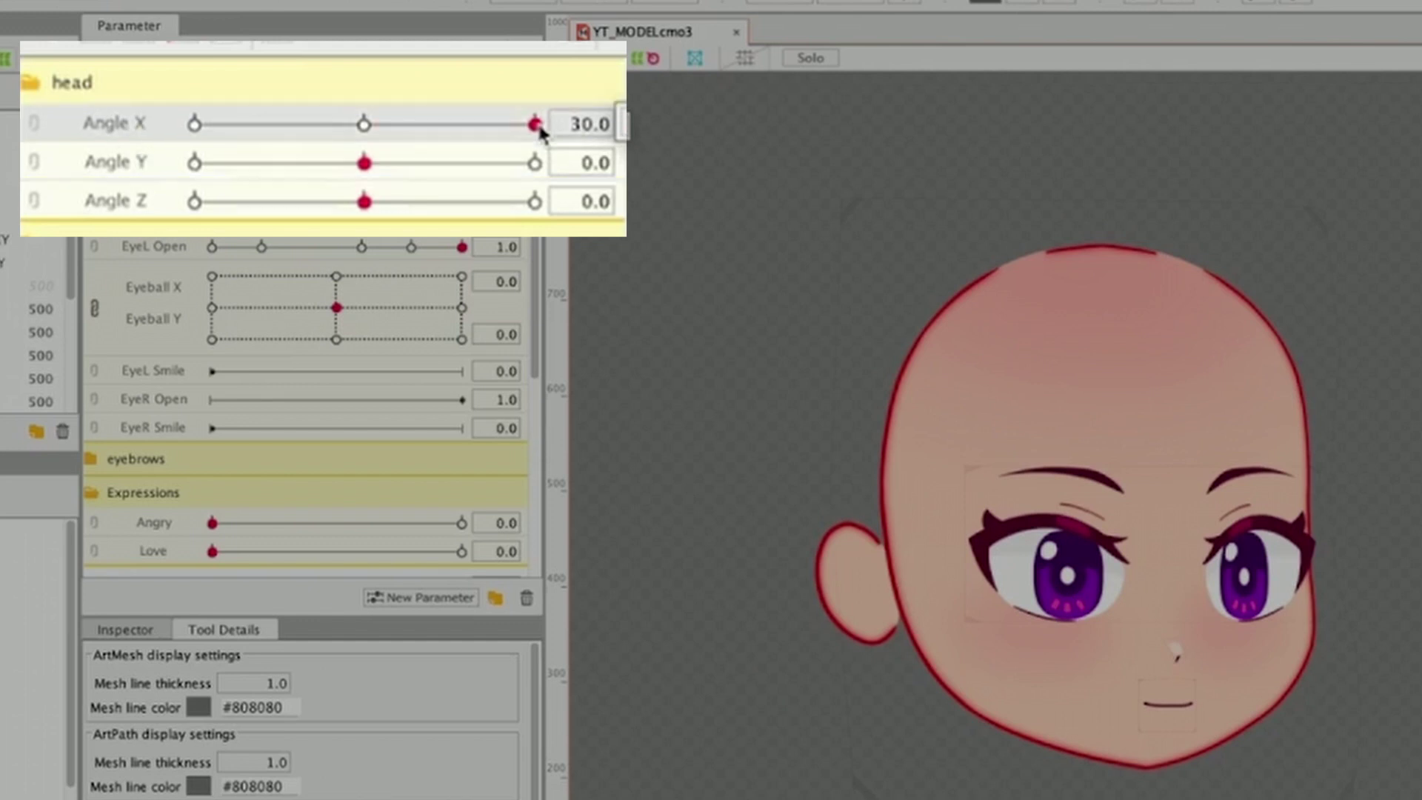
{"action": "mouse_move", "coordinate": [540, 130]}
{"action": "left_mouse_down"}
{"action": "mouse_move", "coordinate": [405, 142]}
{"action": "mouse_move", "coordinate": [472, 128]}
{"action": "mouse_move", "coordinate": [241, 127]}
{"action": "mouse_move", "coordinate": [535, 127]}
{"action": "left_mouse_up"}
{"action": "left_click_drag", "start_coordinate": [363, 163], "coordinate": [194, 165]}
{"action": "left_click_drag", "start_coordinate": [535, 125], "coordinate": [194, 200]}
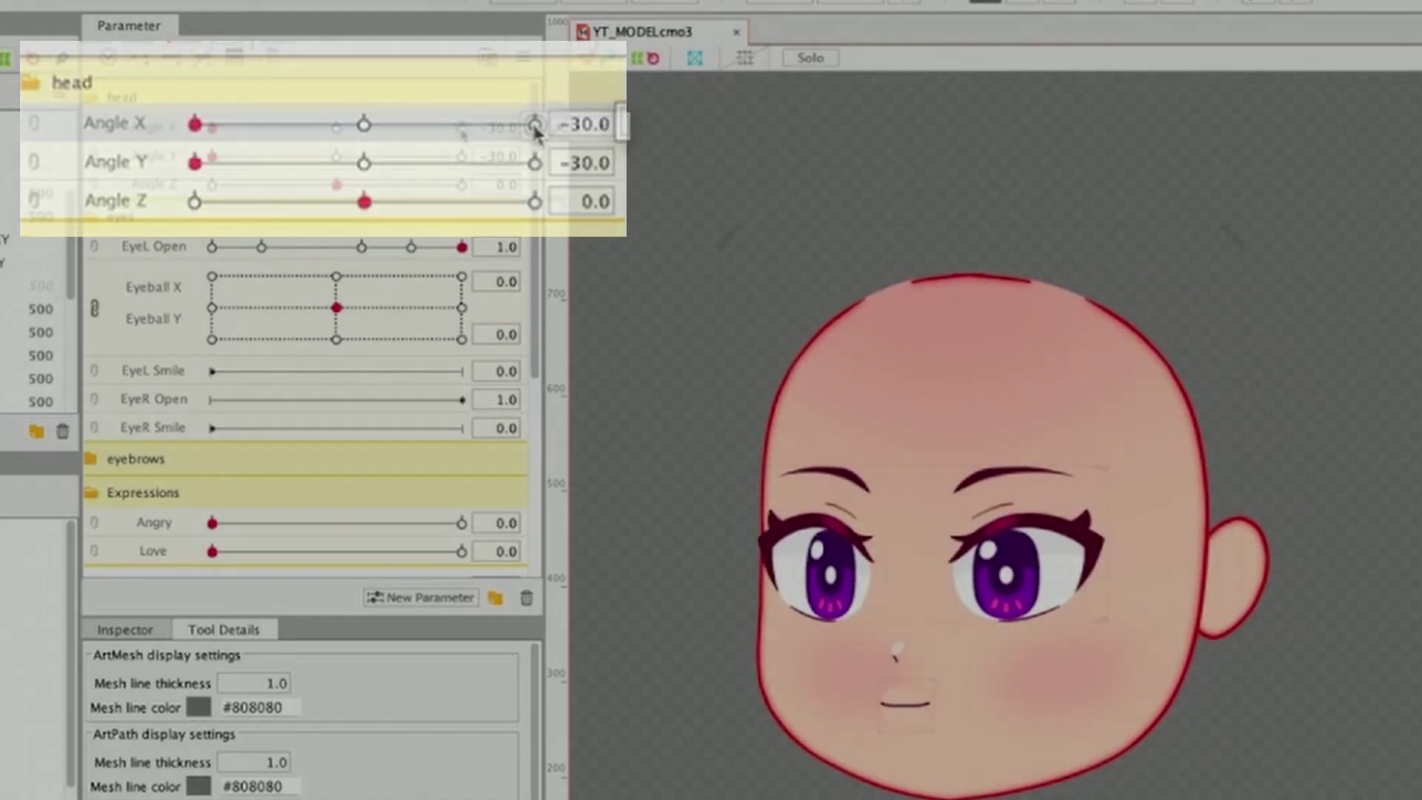
{"action": "left_click", "coordinate": [535, 126]}
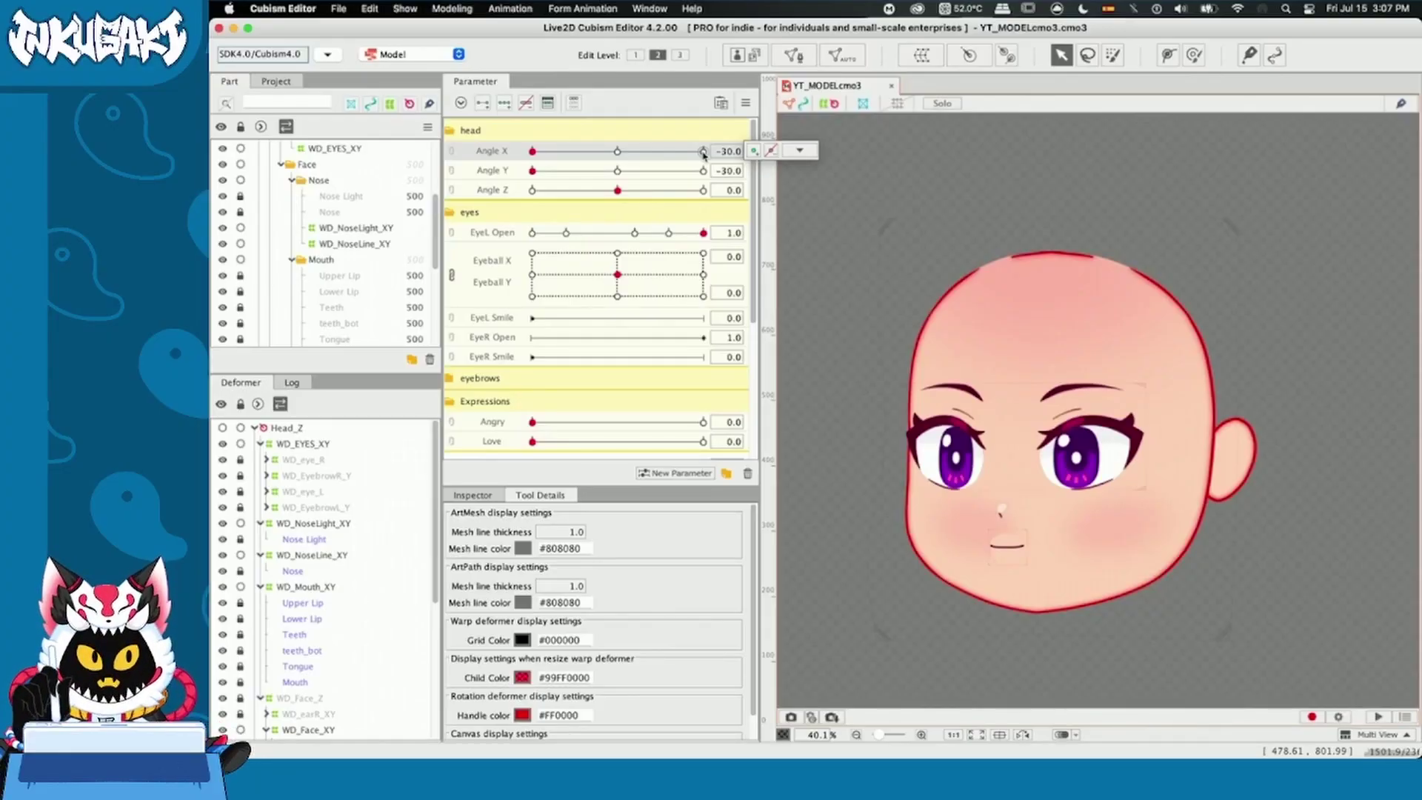
- Reflect WD_Face_XY, WD_EYES_XY, WD_Mouth_XY, WD_NoseLine_XY and WD_NoseLight_XY horizontally from Angle X 30 onto Angle X -30, with Angle Y at 30
{"action": "left_click", "coordinate": [704, 152]}
{"action": "left_click", "coordinate": [702, 171]}
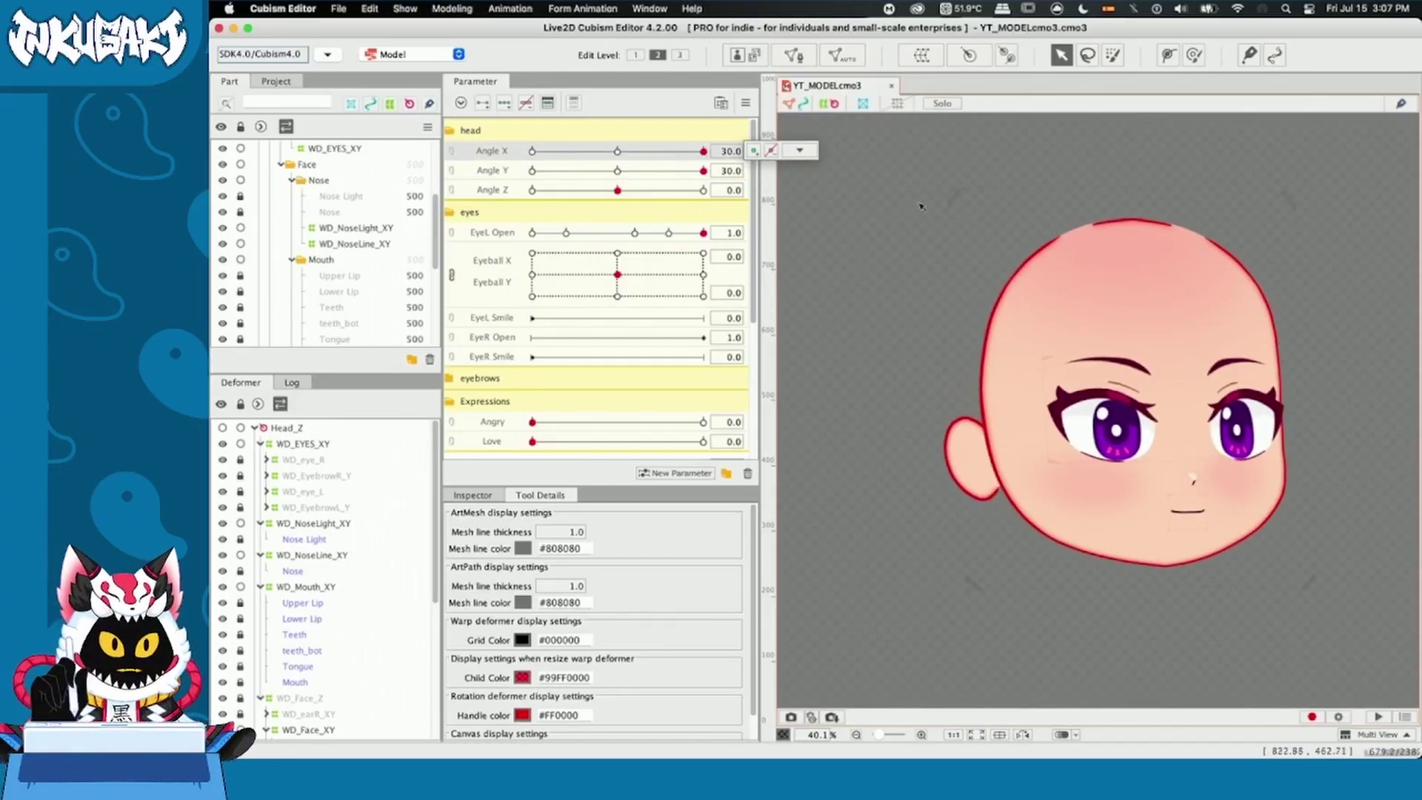
{"action": "left_click_drag", "start_coordinate": [897, 170], "coordinate": [1367, 623]}
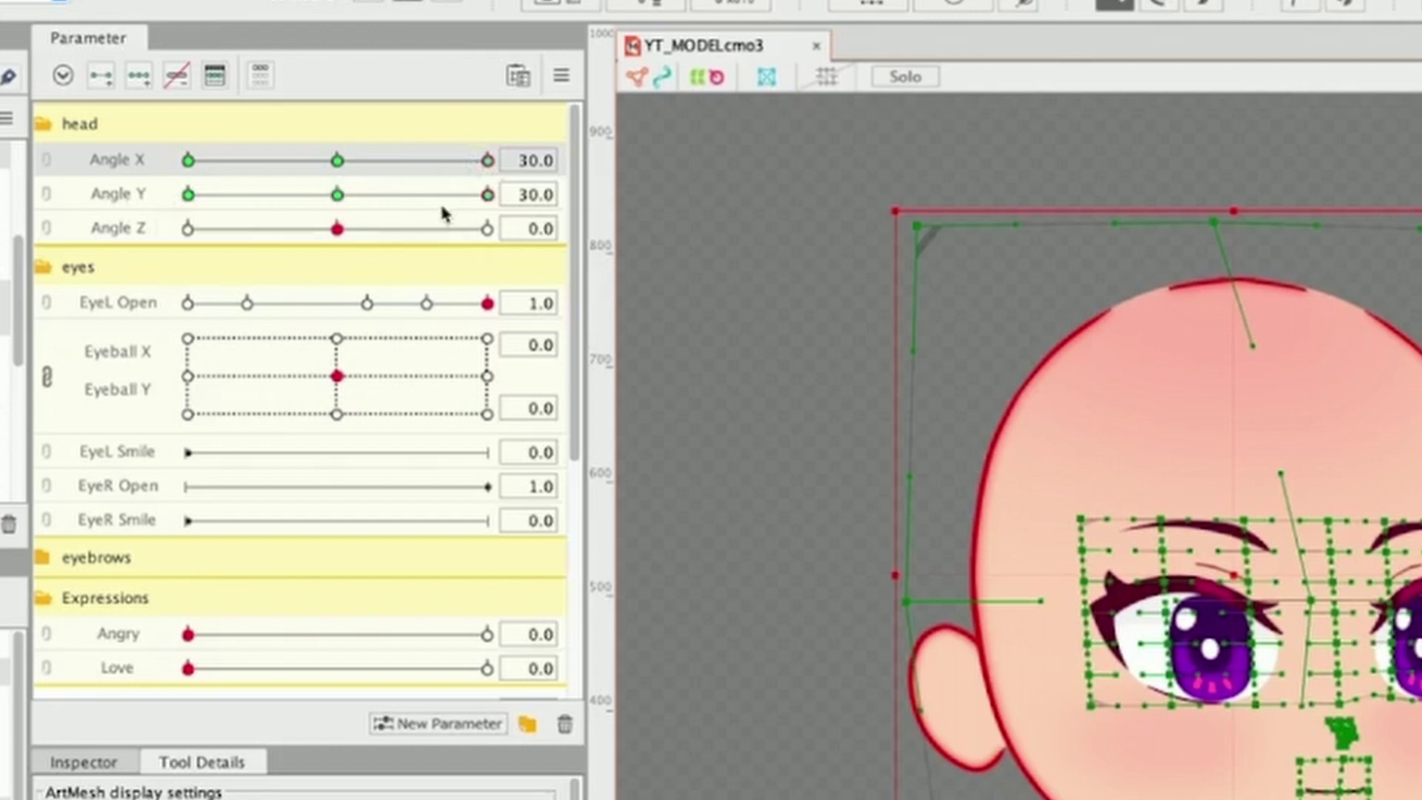
{"action": "mouse_move", "coordinate": [478, 157]}
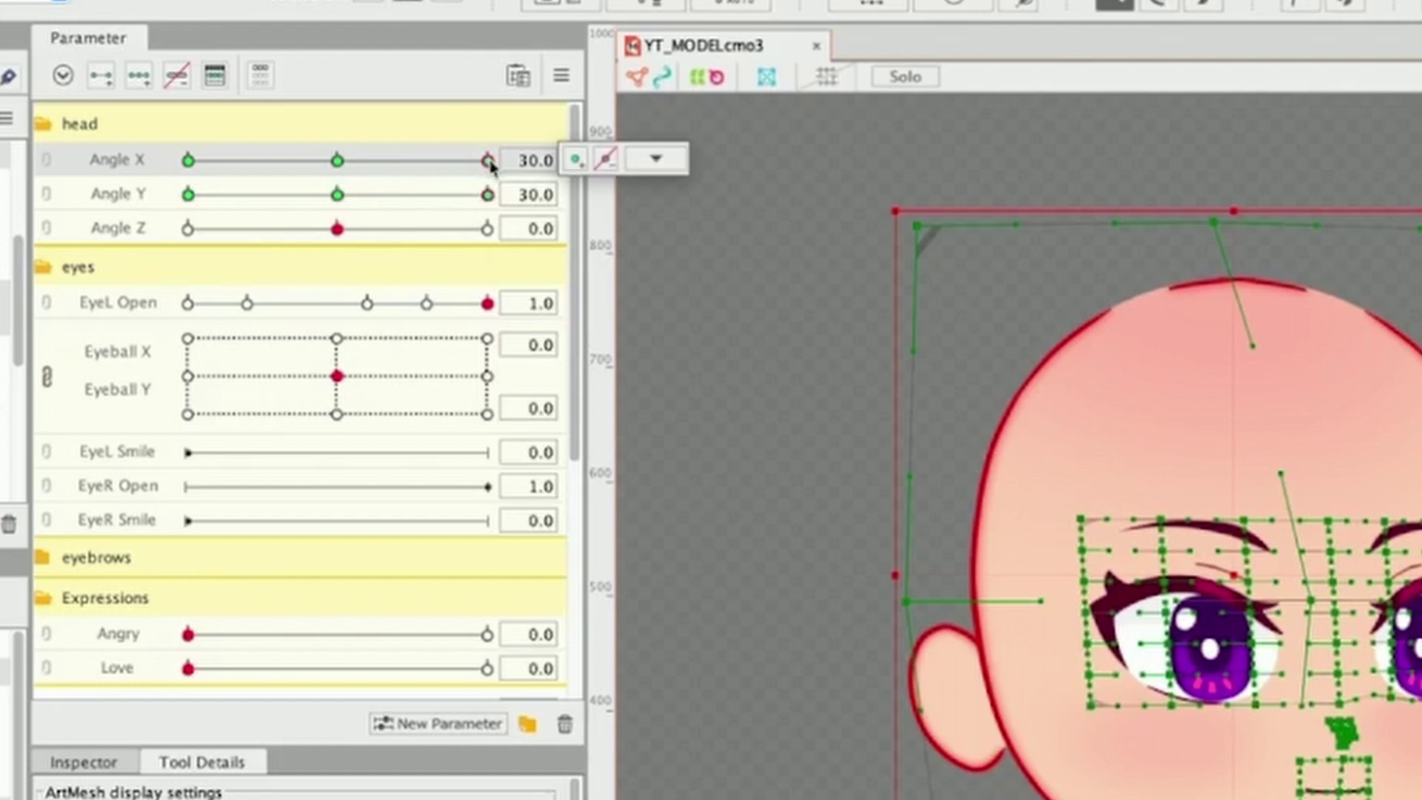
{"action": "mouse_move", "coordinate": [491, 166]}
{"action": "left_mouse_down"}
{"action": "mouse_move", "coordinate": [480, 161]}
{"action": "mouse_move", "coordinate": [492, 164]}
{"action": "left_mouse_up"}
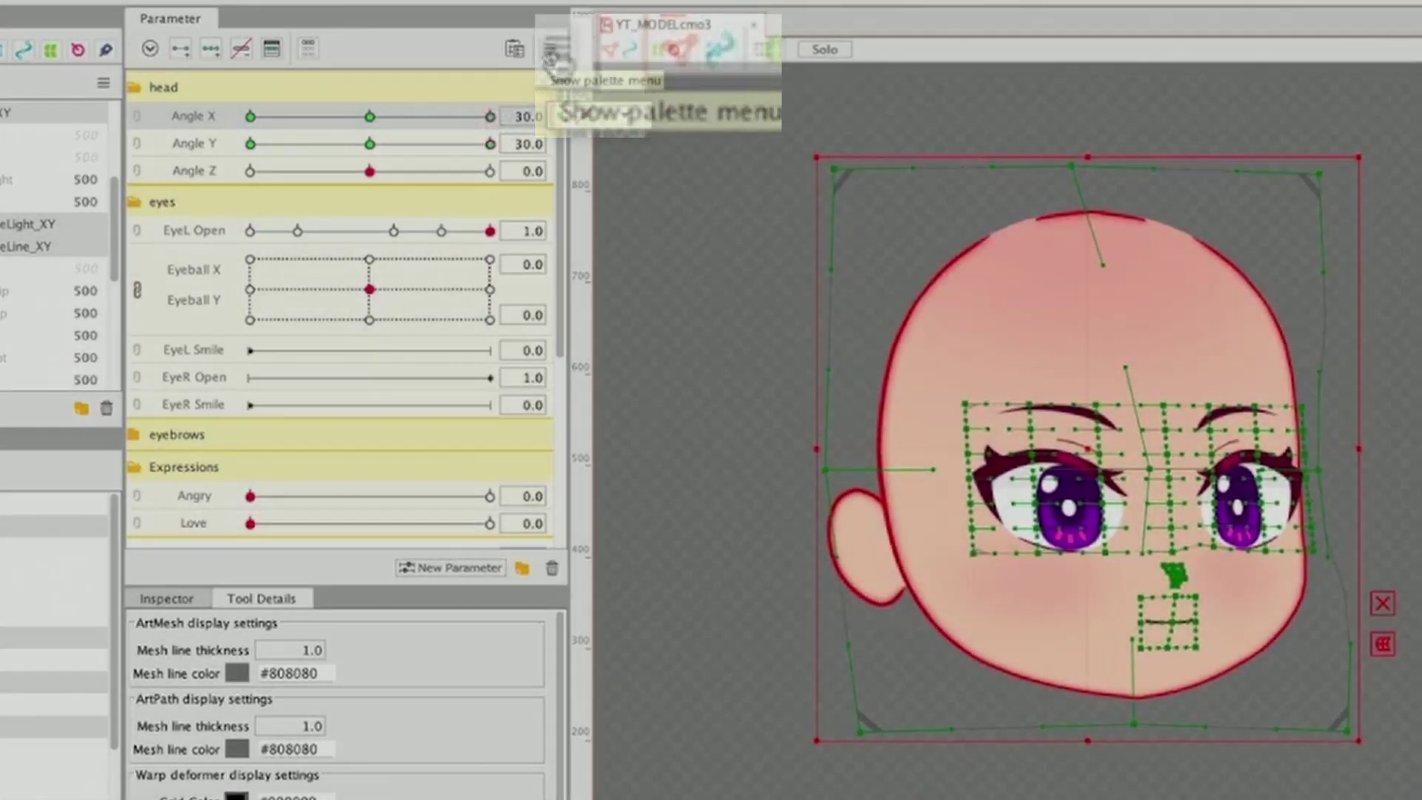
{"action": "left_click", "coordinate": [548, 50]}
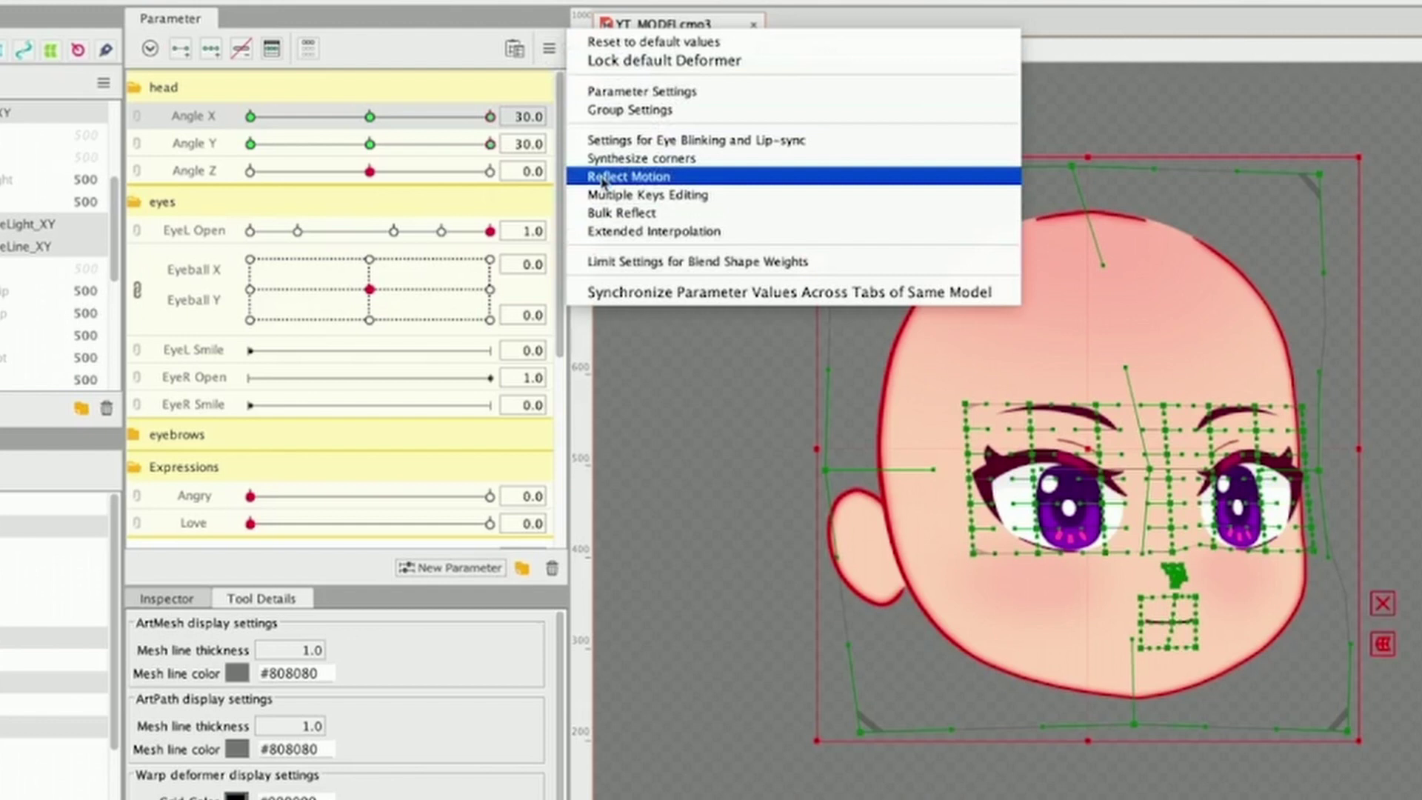
{"action": "left_click", "coordinate": [603, 178]}
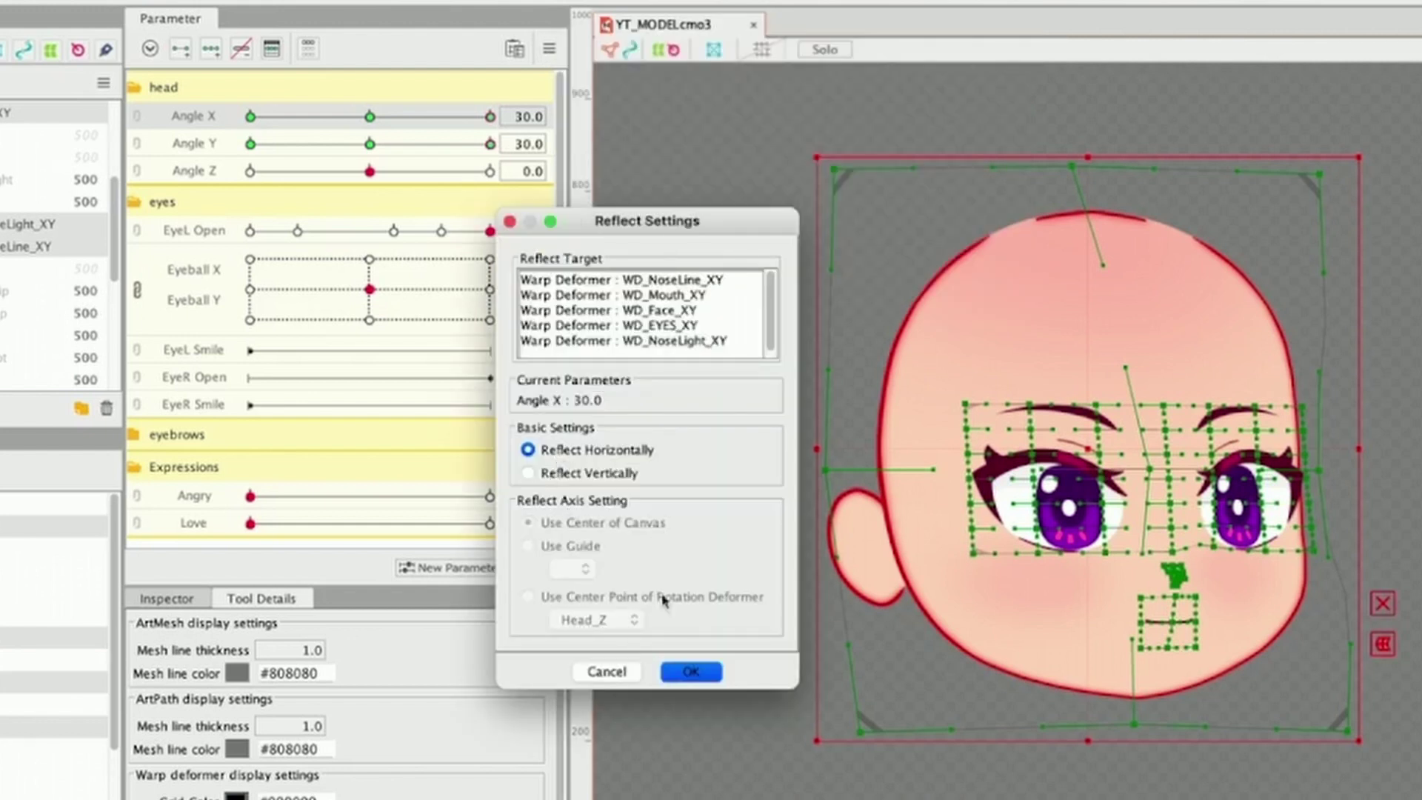
{"action": "left_click", "coordinate": [689, 672]}
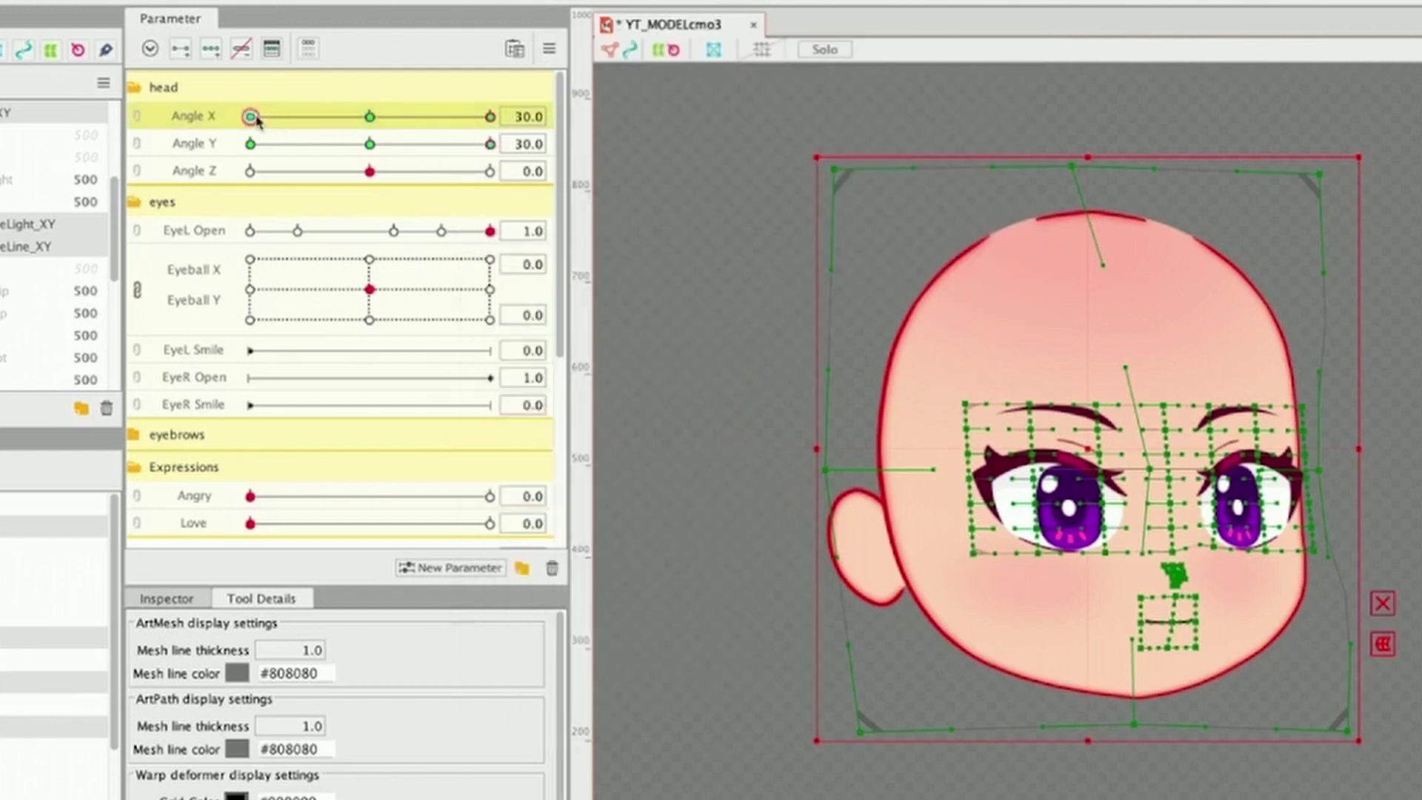
{"action": "left_click", "coordinate": [490, 117]}
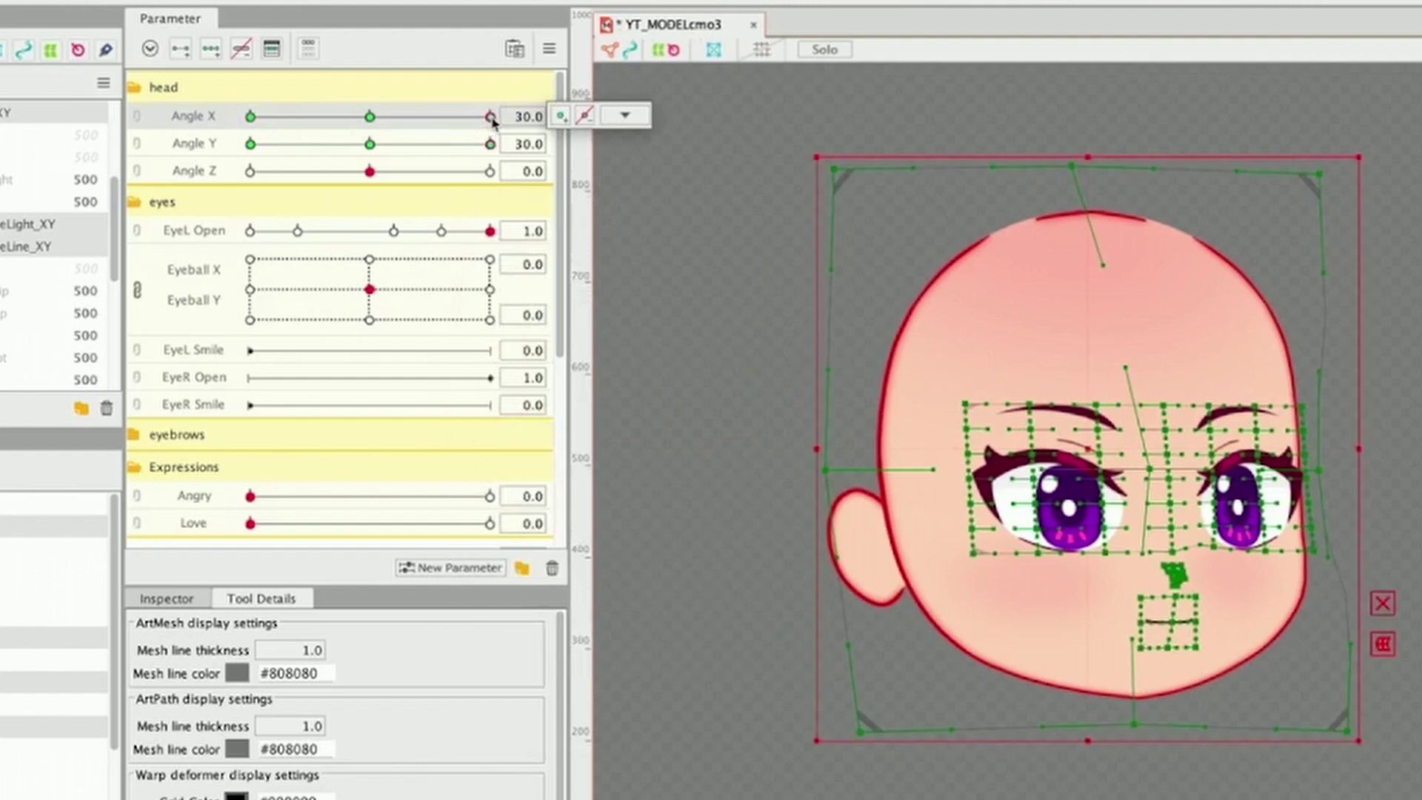
{"action": "mouse_move", "coordinate": [490, 117]}
{"action": "left_mouse_down"}
{"action": "mouse_move", "coordinate": [225, 112]}
{"action": "mouse_move", "coordinate": [495, 117]}
{"action": "left_mouse_up"}
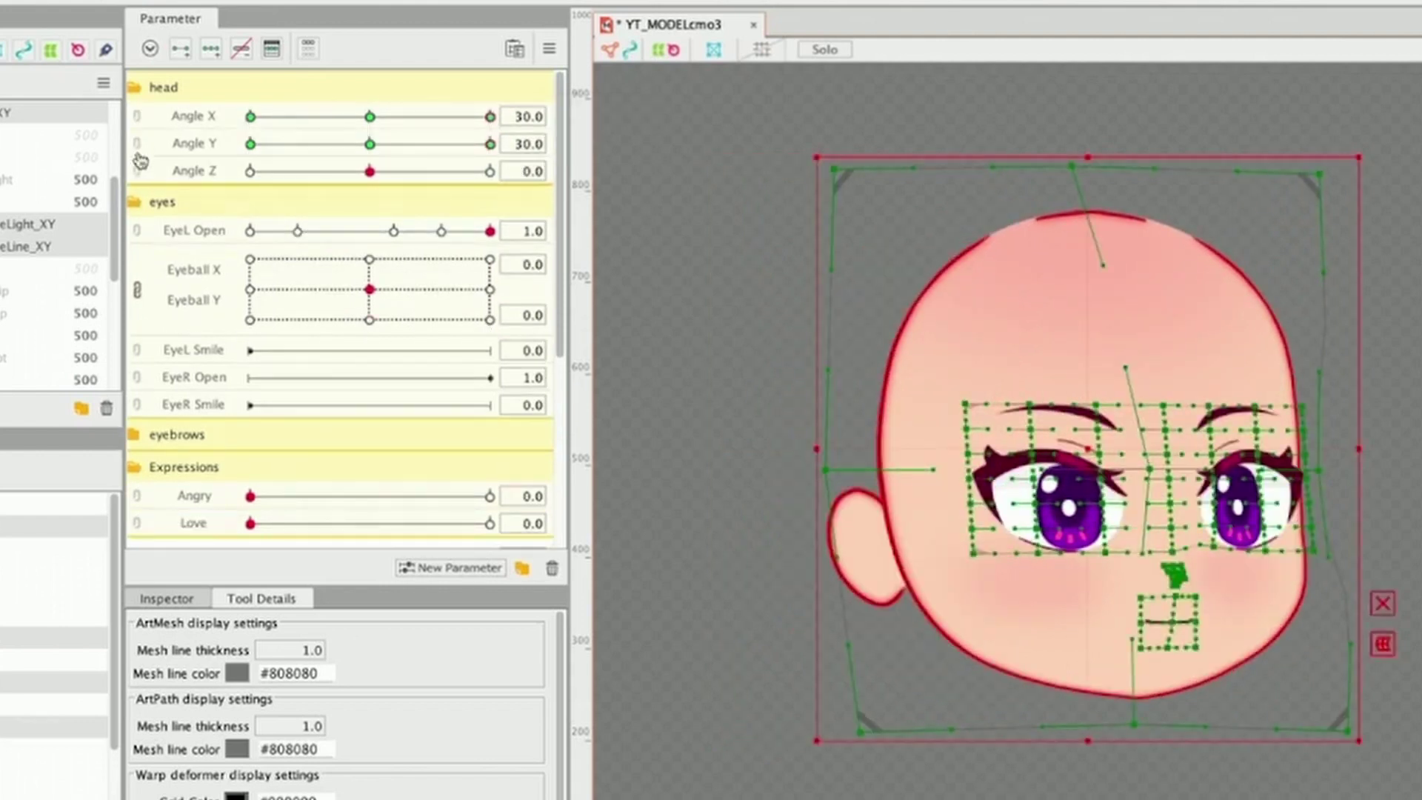
- Link Angle X with Angle Y, compare the pose at Angle X -30, Angle Y 30 with its opposite side, and separate them again
{"action": "left_click", "coordinate": [137, 116]}
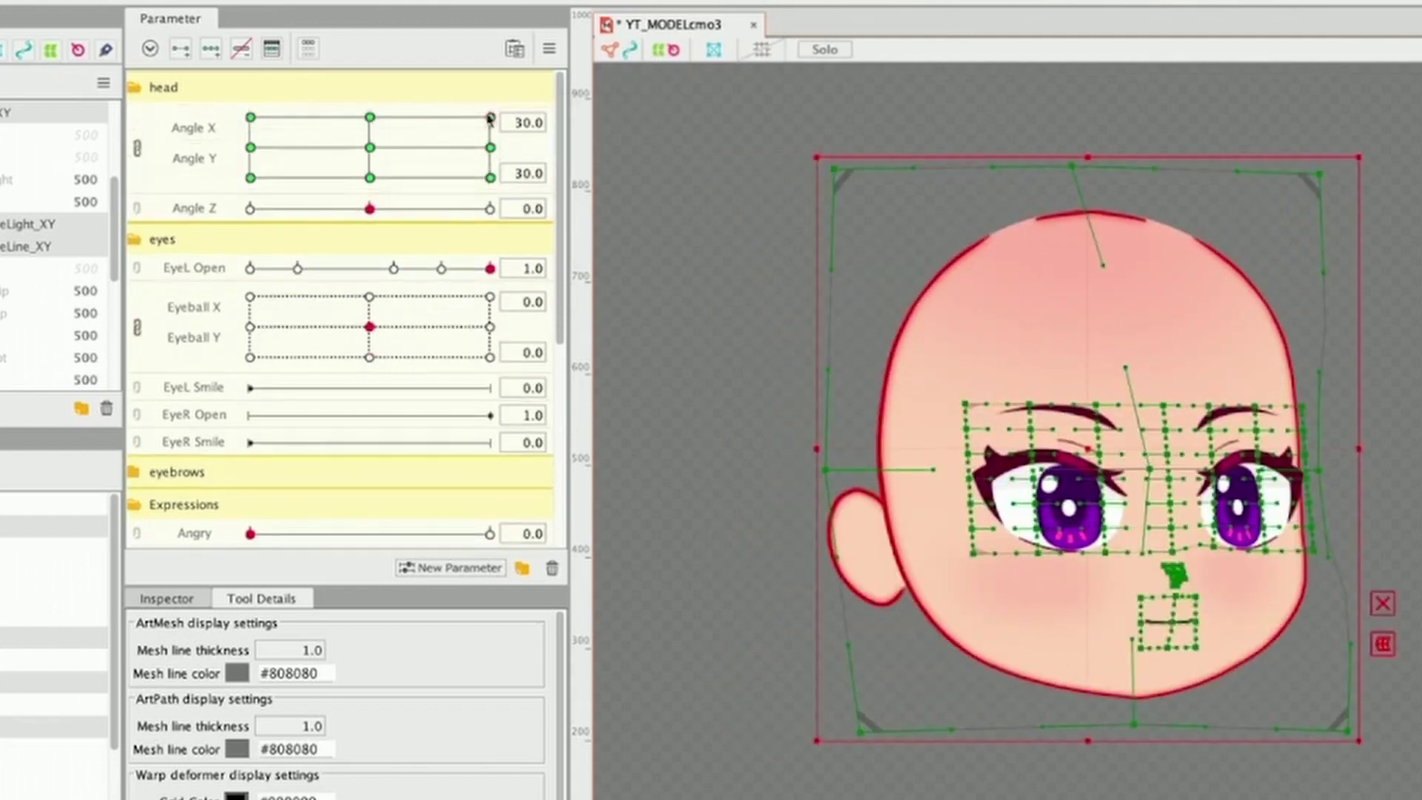
{"action": "mouse_move", "coordinate": [490, 117]}
{"action": "left_mouse_down"}
{"action": "mouse_move", "coordinate": [496, 106]}
{"action": "mouse_move", "coordinate": [251, 117]}
{"action": "left_mouse_up"}
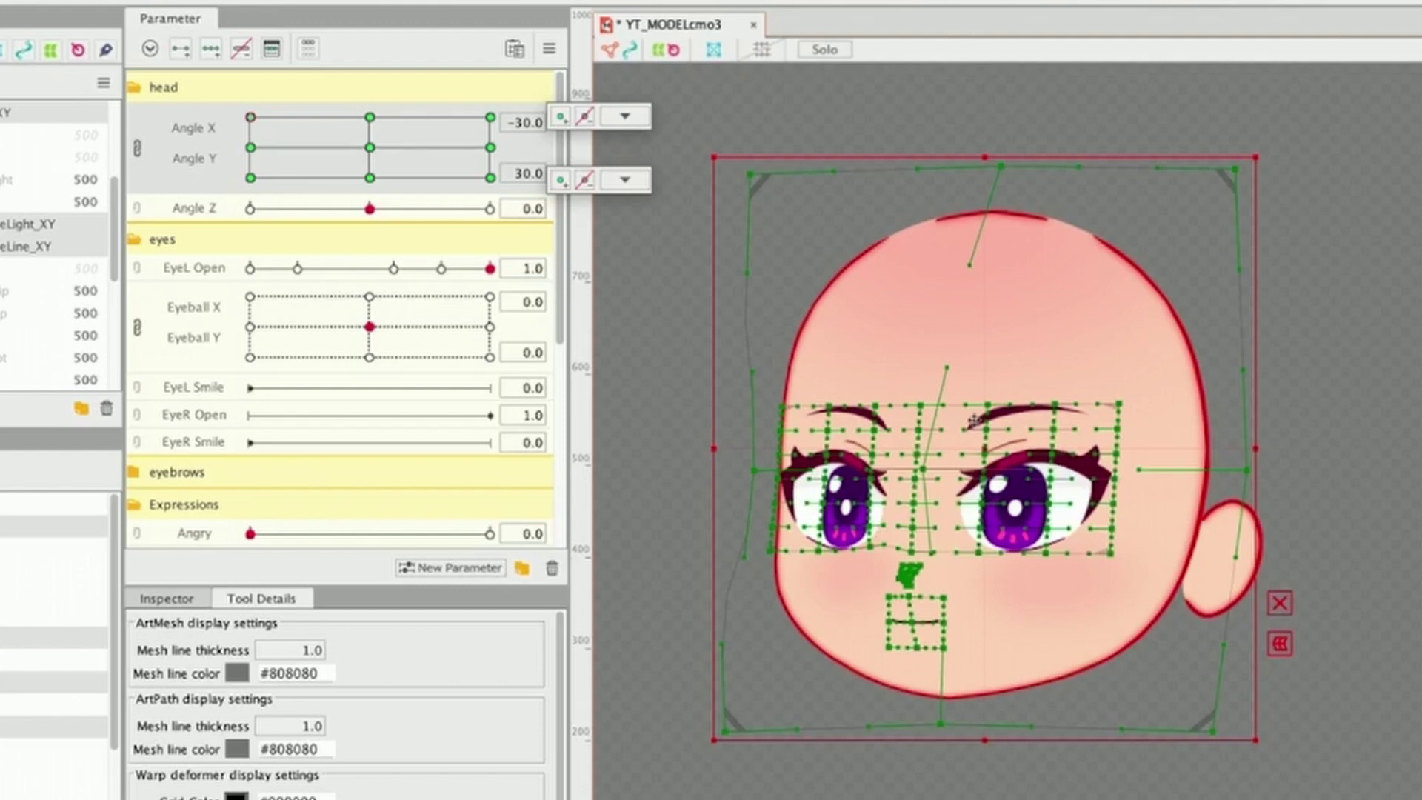
{"action": "right_click", "coordinate": [946, 350]}
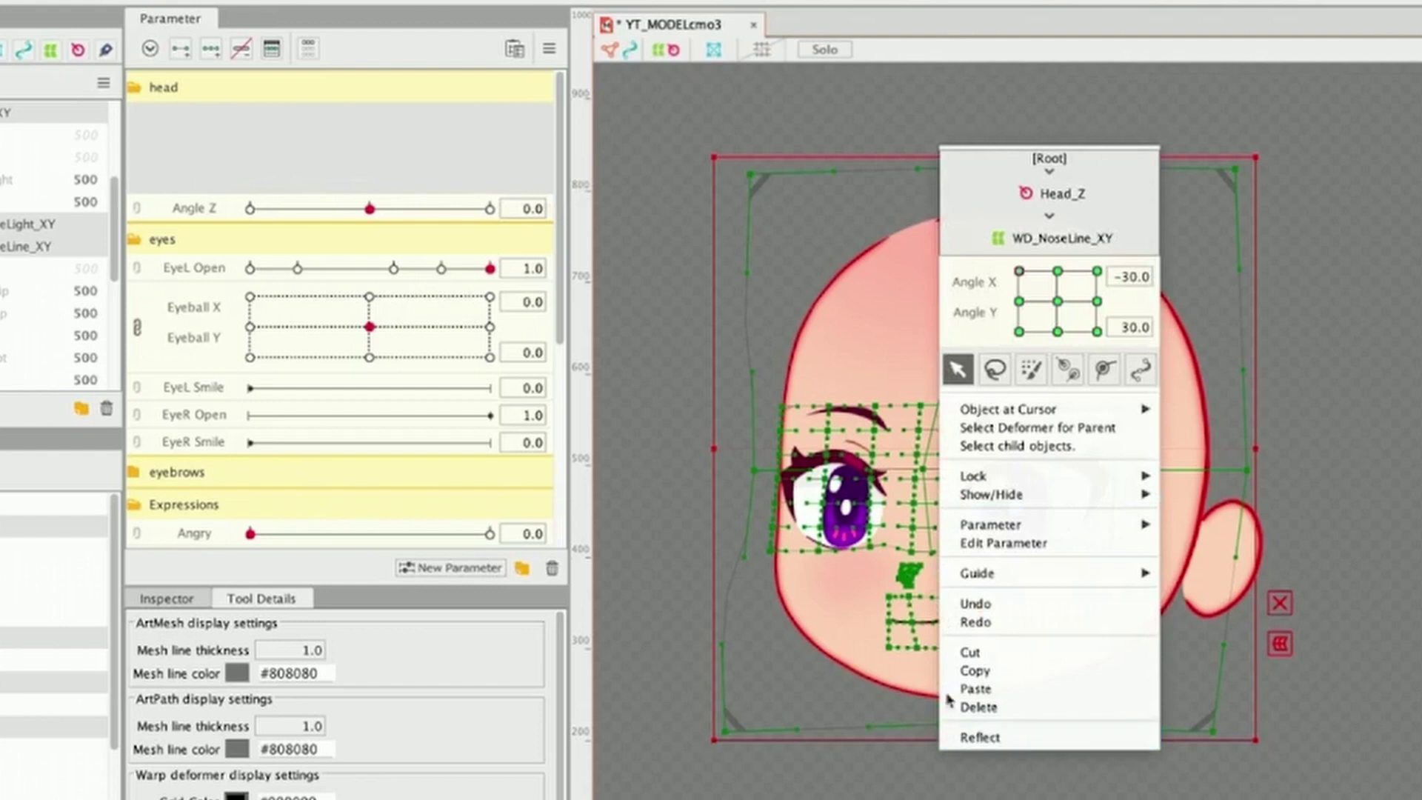
{"action": "left_click", "coordinate": [609, 235]}
{"action": "mouse_move", "coordinate": [245, 111]}
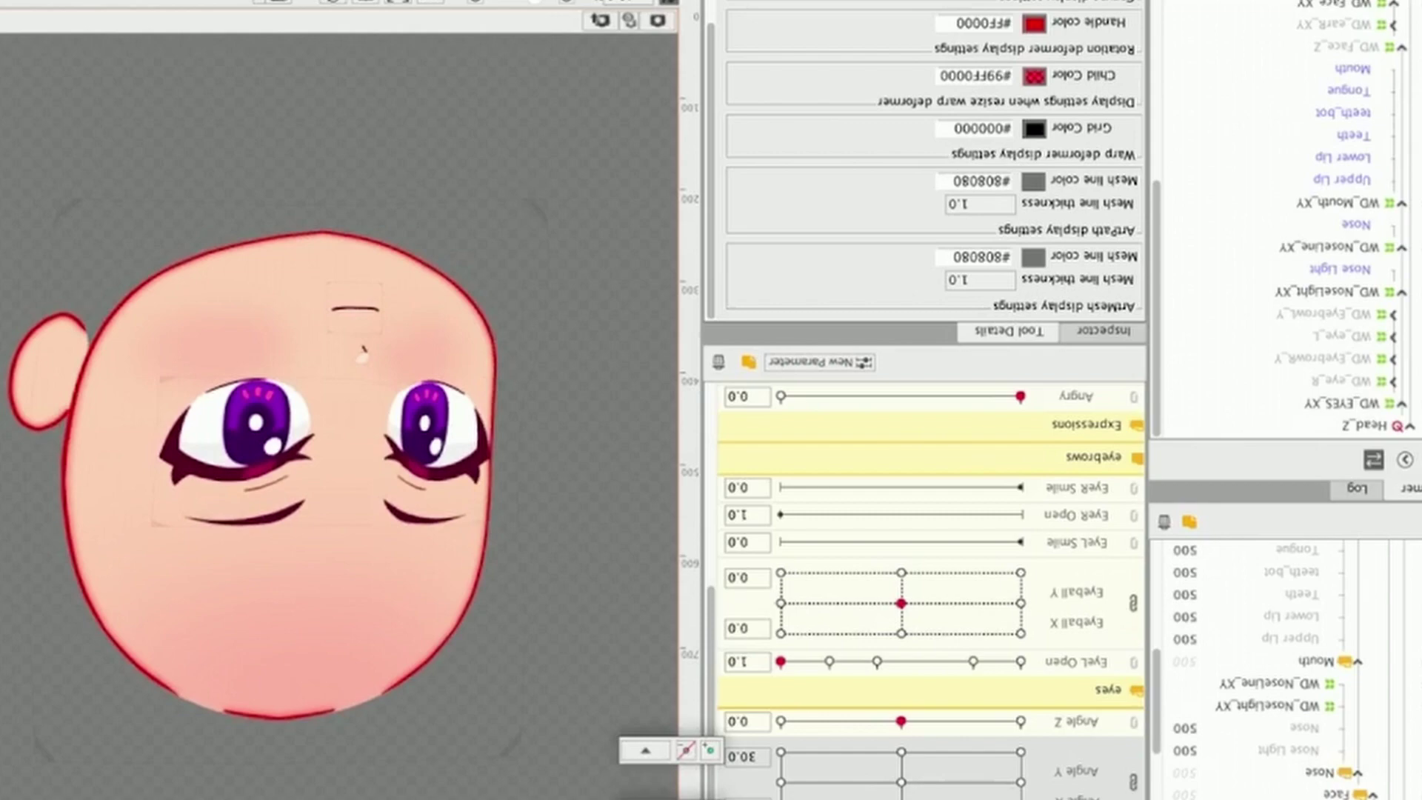
{"action": "left_click_drag", "start_coordinate": [781, 799], "coordinate": [1170, 773]}
{"action": "left_click", "coordinate": [1128, 773]}
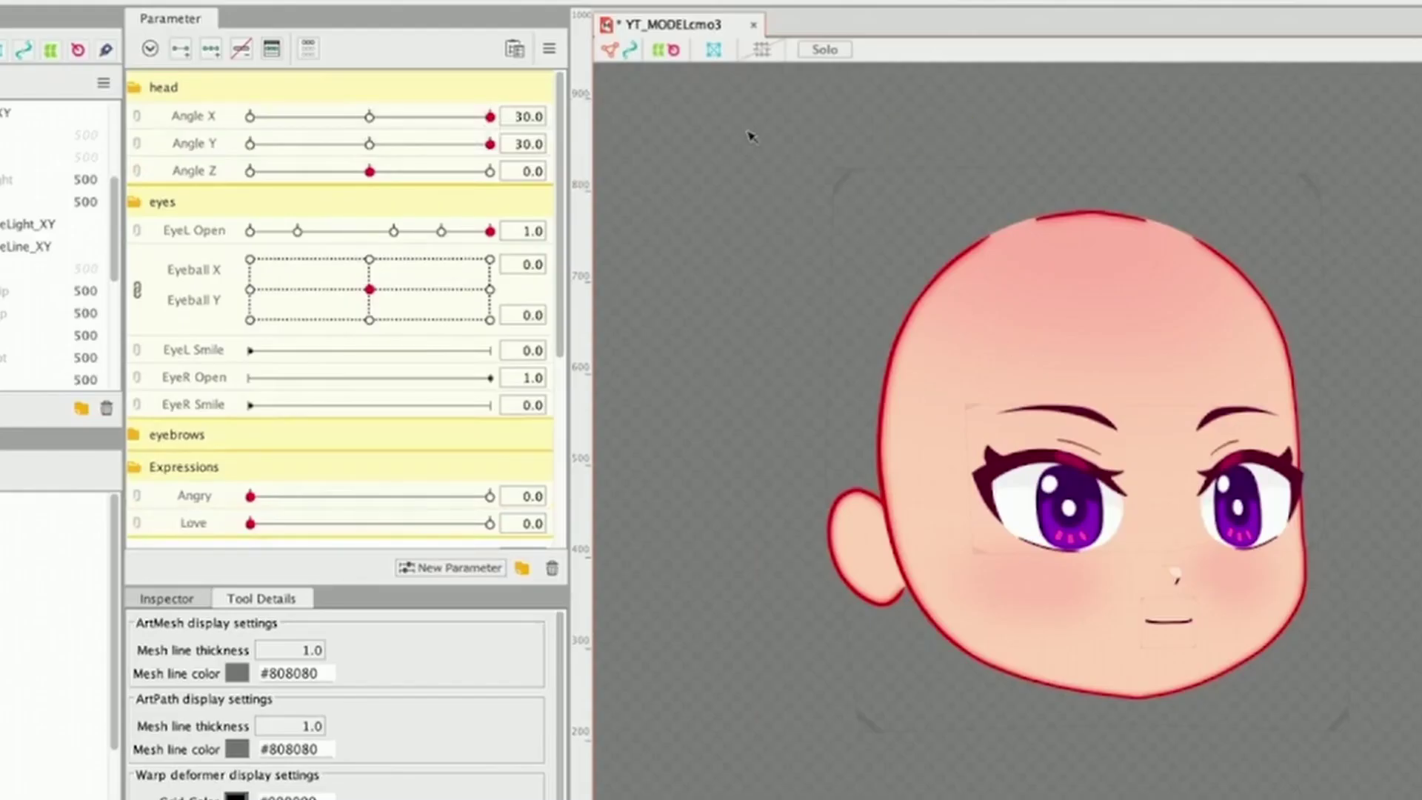
- Select the face, eyes, mouth and nose XY deformers and reflect their motion horizontally from Angle X 30 with Angle Y at 0
{"action": "left_click_drag", "start_coordinate": [745, 131], "coordinate": [1410, 790]}
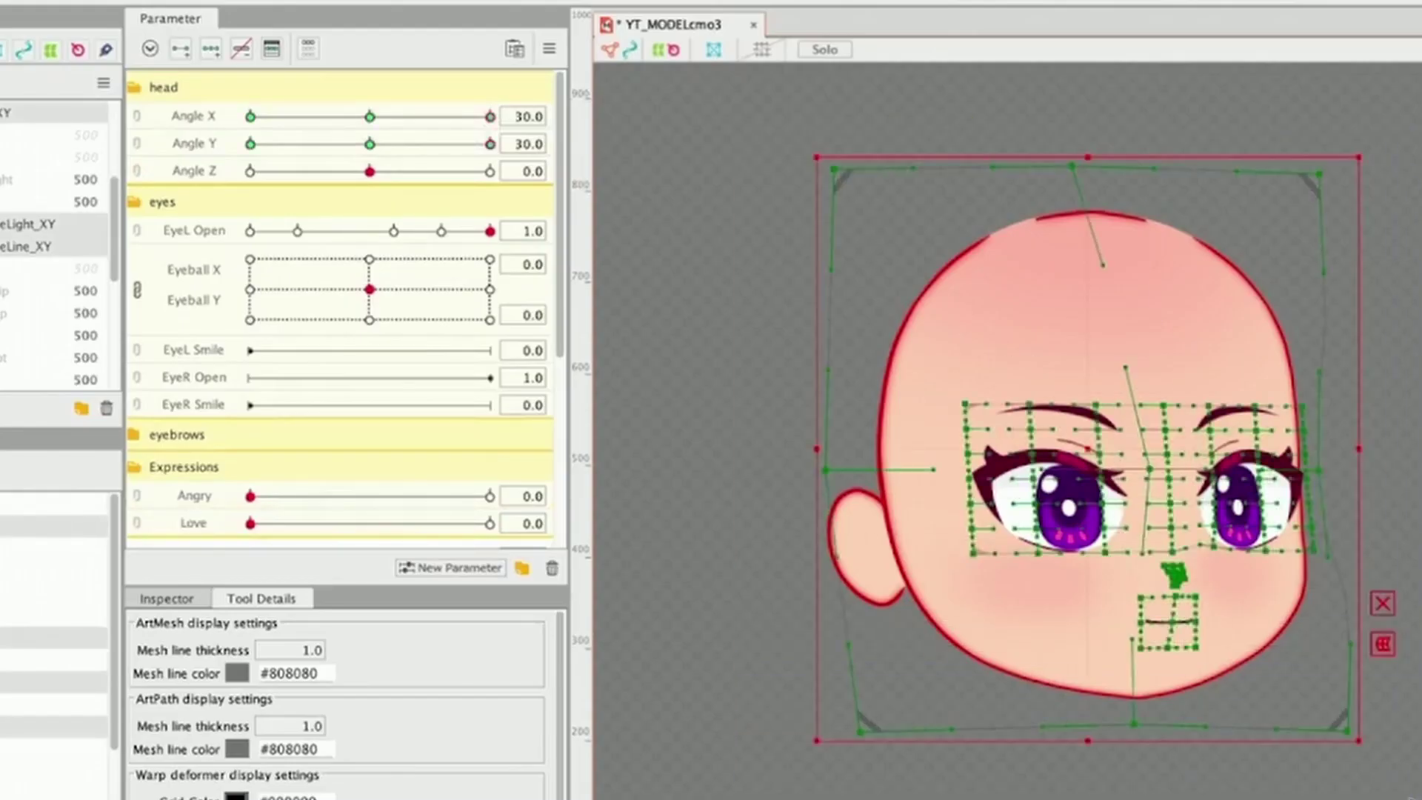
{"action": "left_click", "coordinate": [490, 117]}
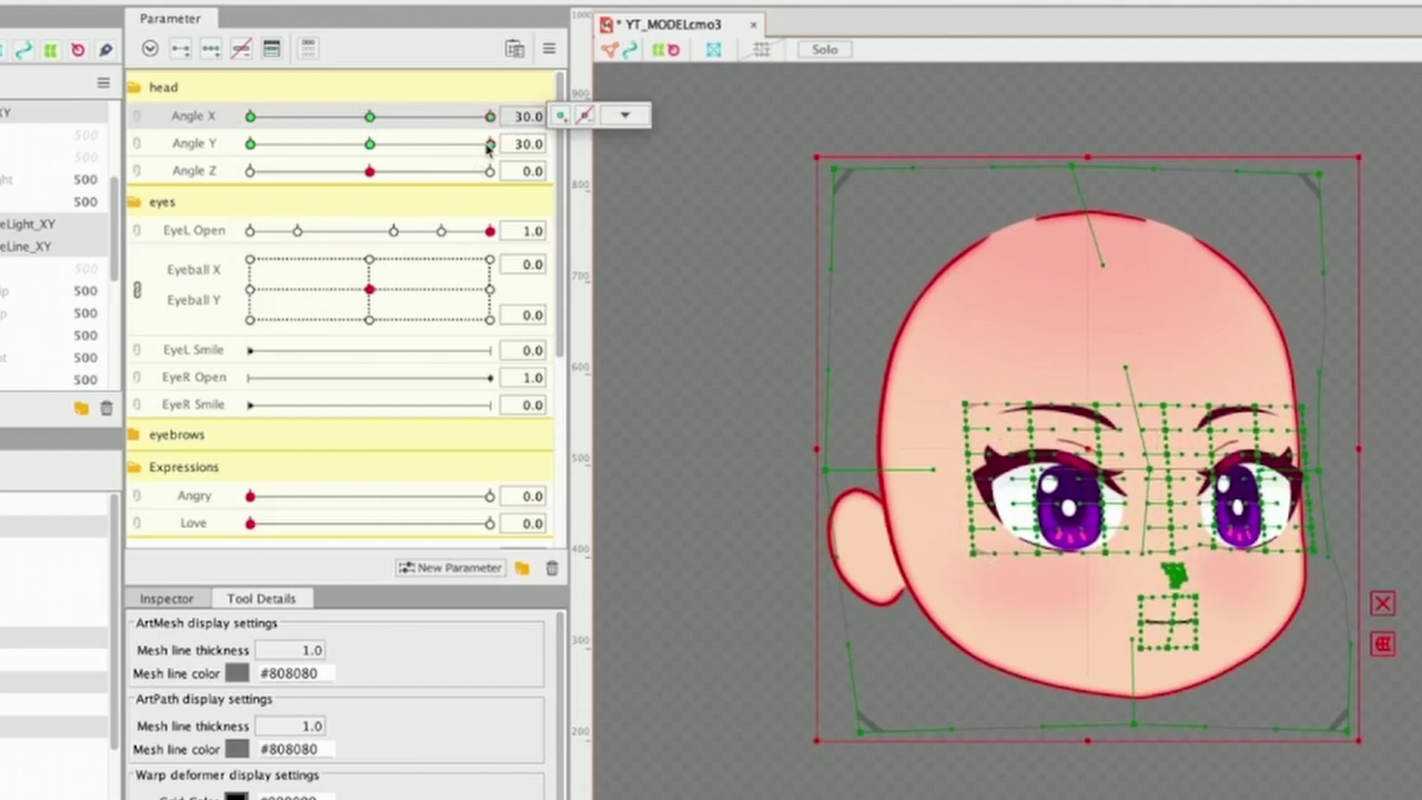
{"action": "left_click_drag", "start_coordinate": [488, 144], "coordinate": [372, 145]}
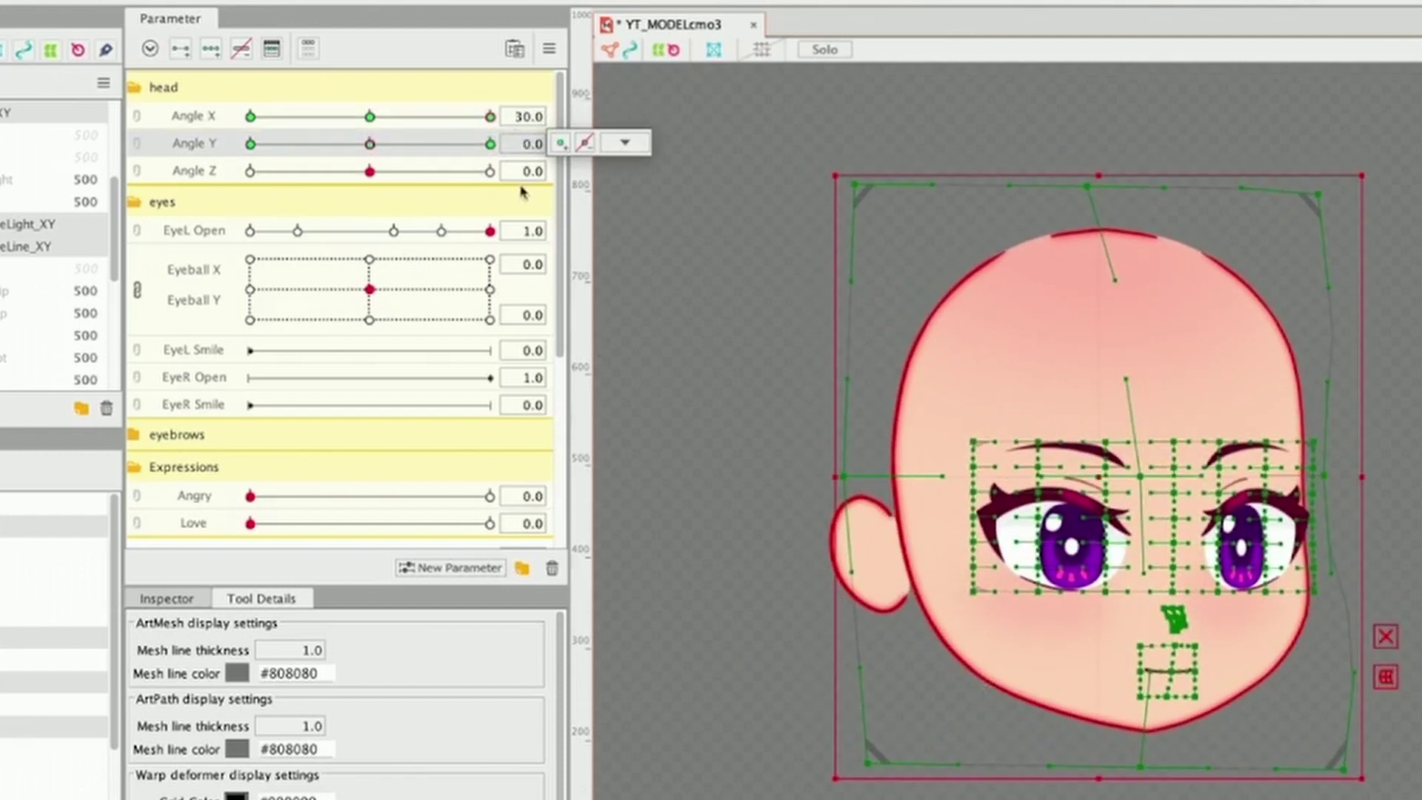
{"action": "left_click", "coordinate": [493, 123]}
{"action": "left_click", "coordinate": [624, 114]}
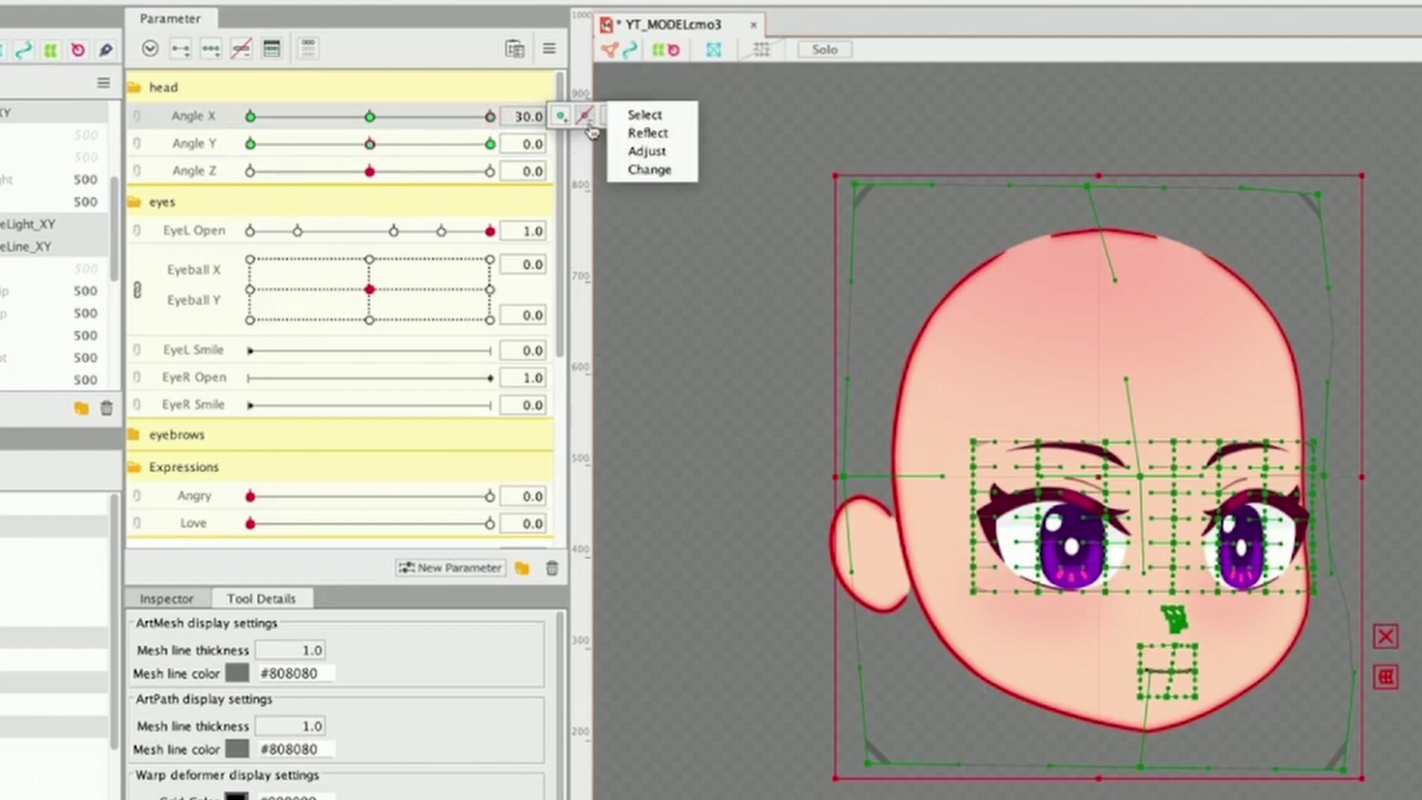
{"action": "left_click", "coordinate": [548, 51]}
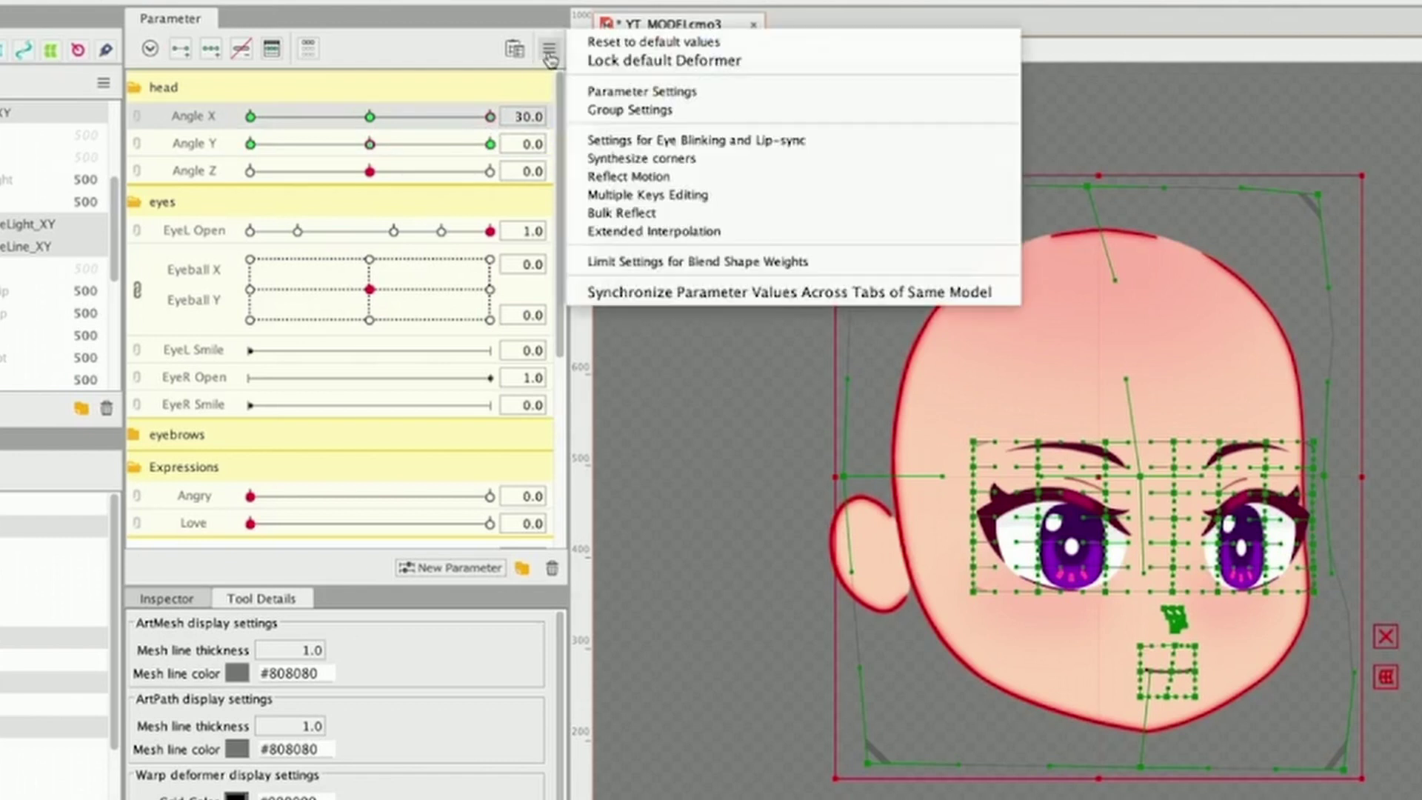
{"action": "left_click", "coordinate": [636, 178]}
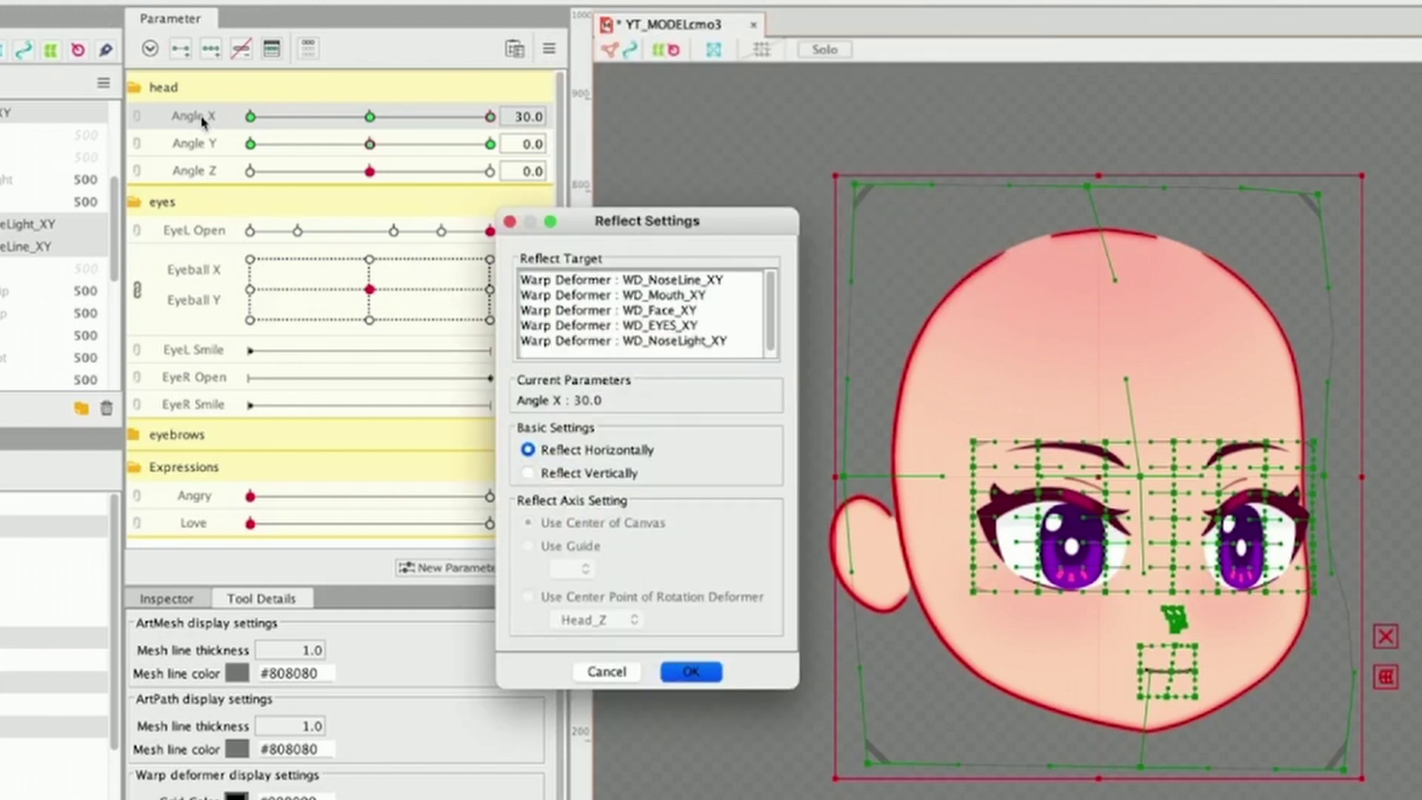
{"action": "key", "text": "Return"}
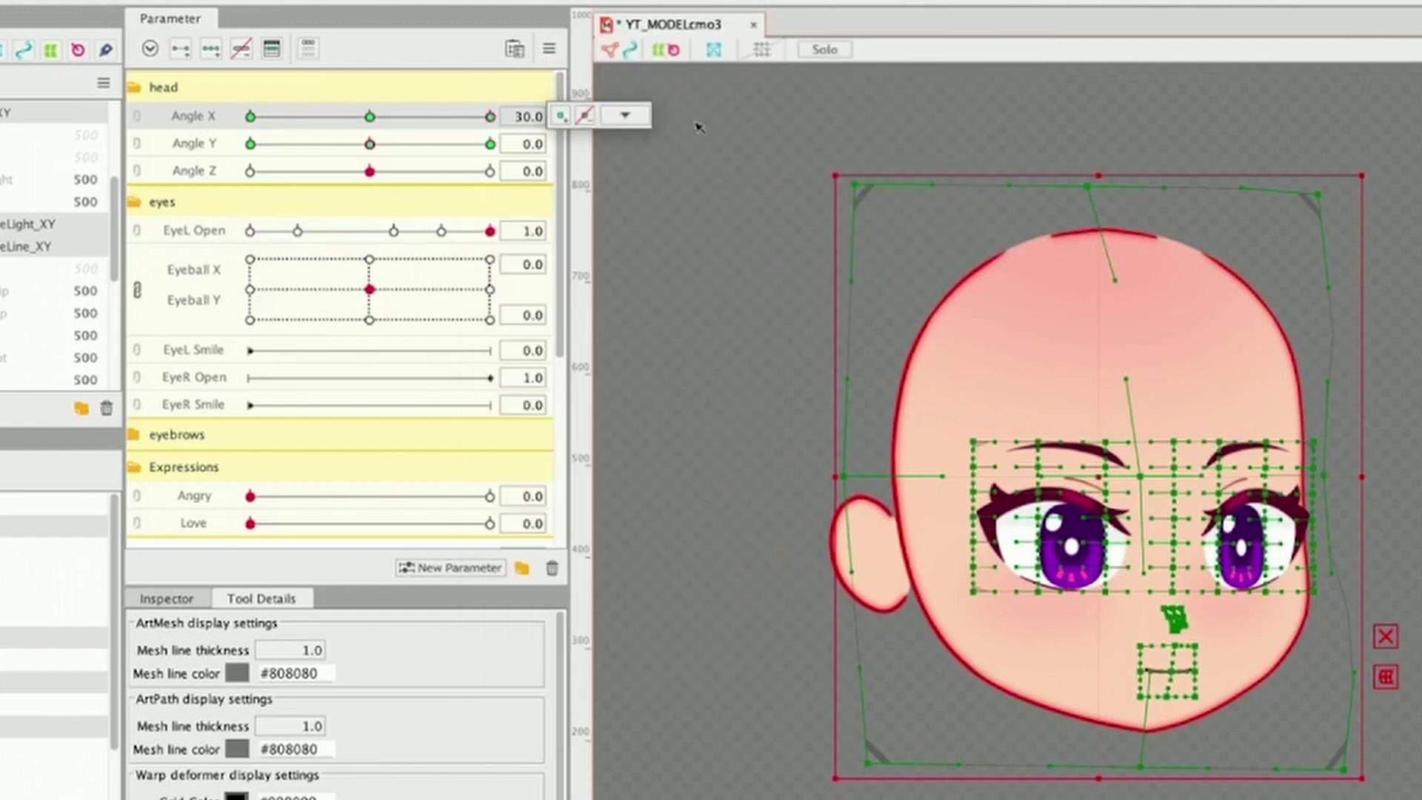
{"action": "left_click", "coordinate": [625, 115]}
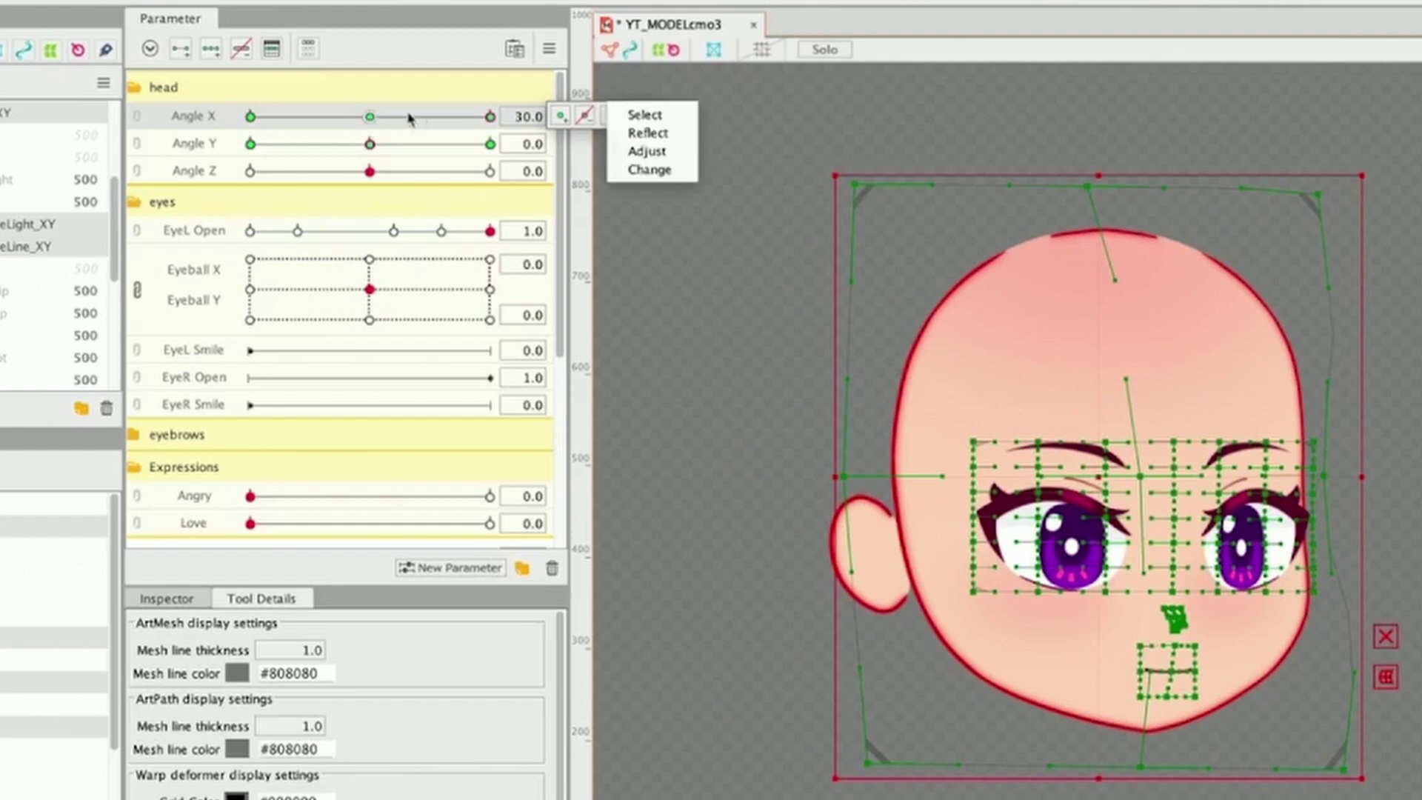
{"action": "mouse_move", "coordinate": [491, 117]}
{"action": "left_mouse_down"}
{"action": "mouse_move", "coordinate": [210, 126]}
{"action": "mouse_move", "coordinate": [490, 119]}
{"action": "left_mouse_up"}
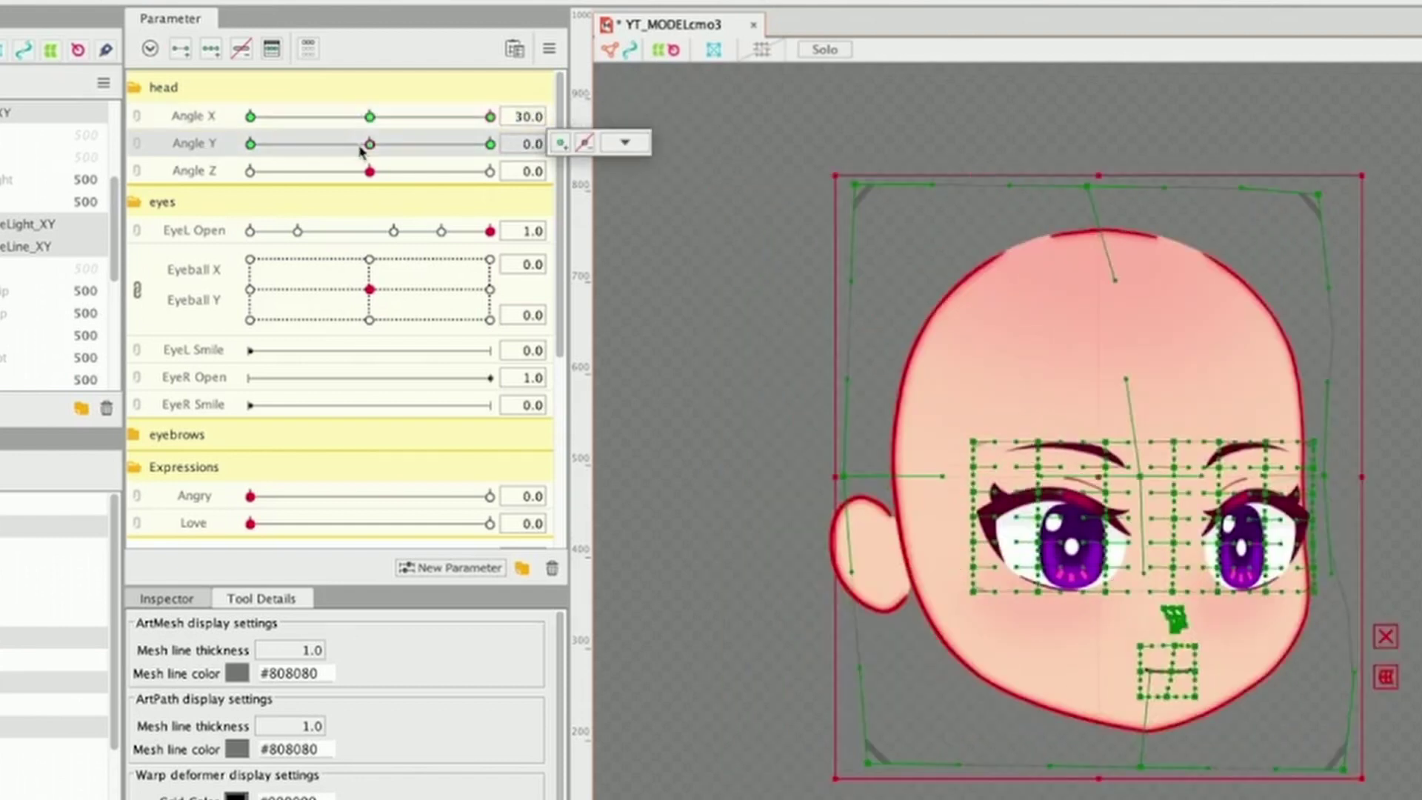
- Set Angle Y to -30 and reflect the selected deformers' motion horizontally from Angle X 30
{"action": "left_click_drag", "start_coordinate": [369, 146], "coordinate": [490, 116]}
{"action": "left_click", "coordinate": [251, 126]}
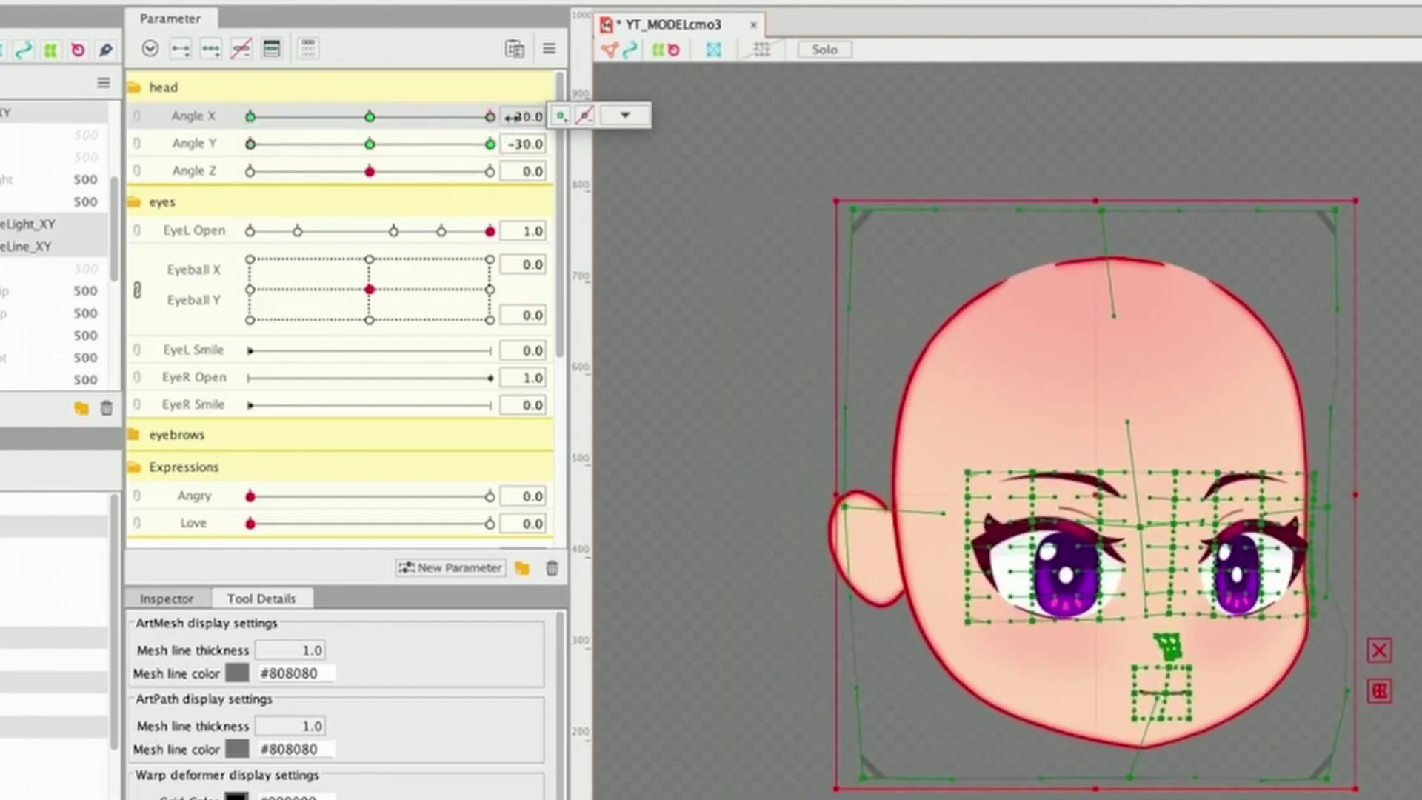
{"action": "left_click", "coordinate": [548, 52]}
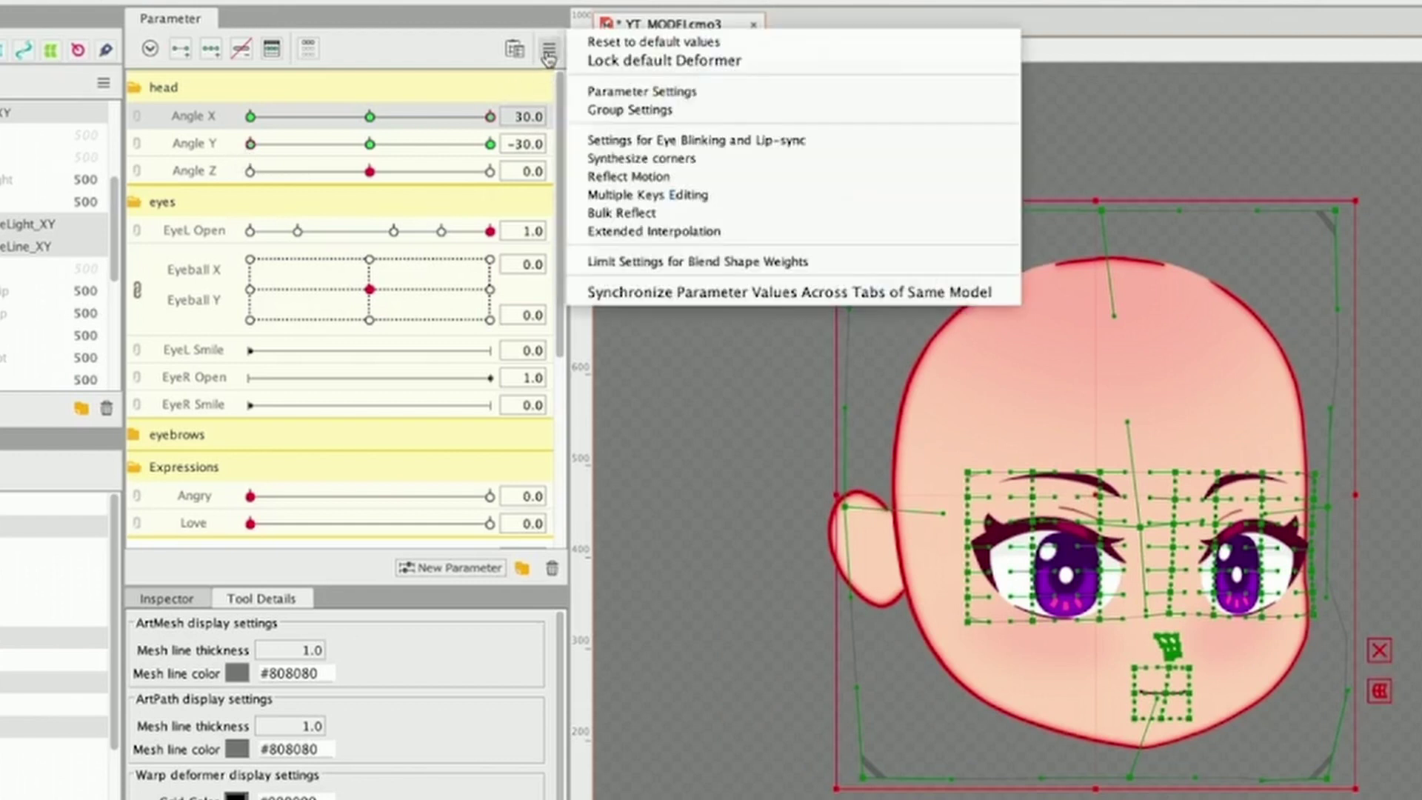
{"action": "left_click", "coordinate": [634, 178]}
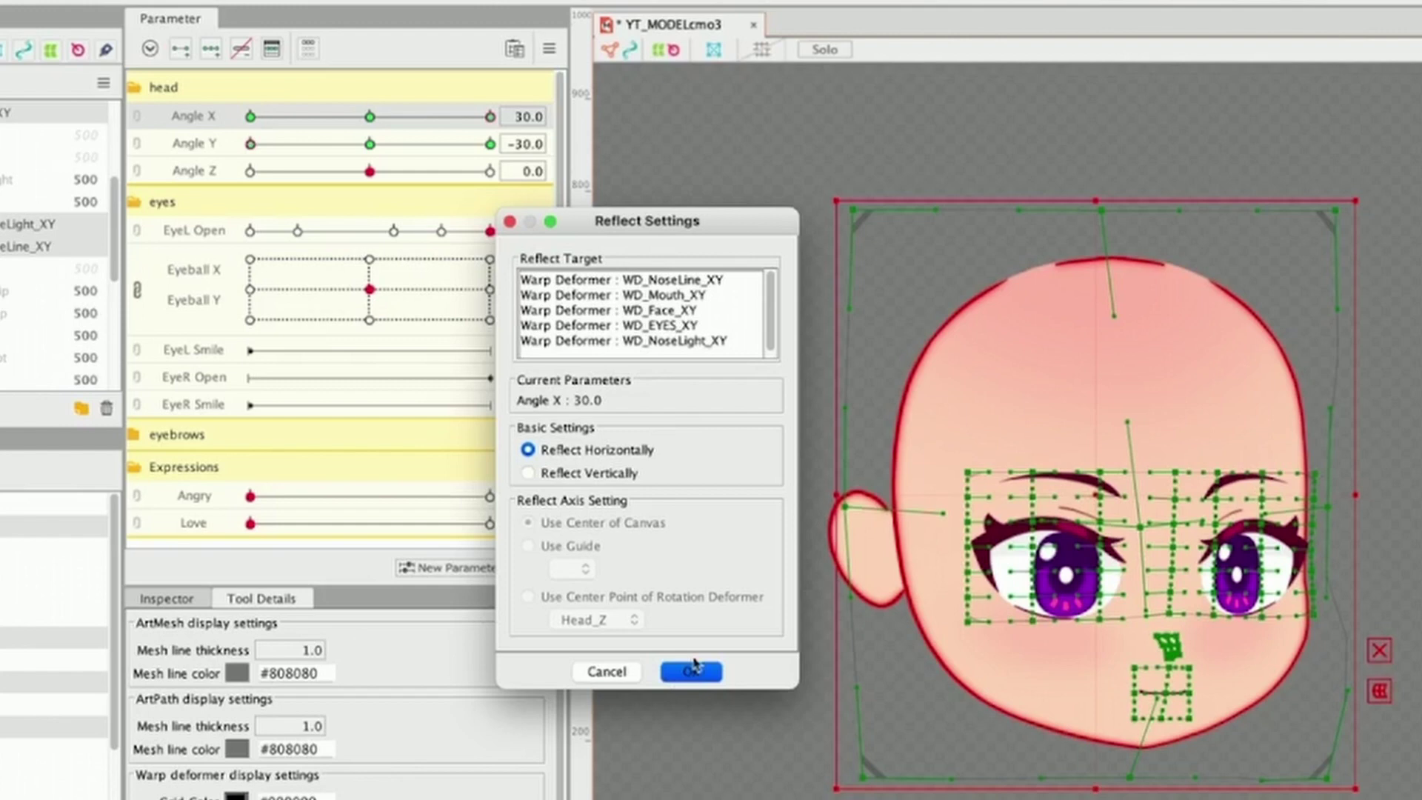
{"action": "left_click", "coordinate": [691, 671]}
- Return Angle X and Angle Y to 0, deselect the deformers, link both parameters and examine the head's downward poses
{"action": "left_click_drag", "start_coordinate": [249, 116], "coordinate": [370, 117]}
{"action": "left_click", "coordinate": [365, 143]}
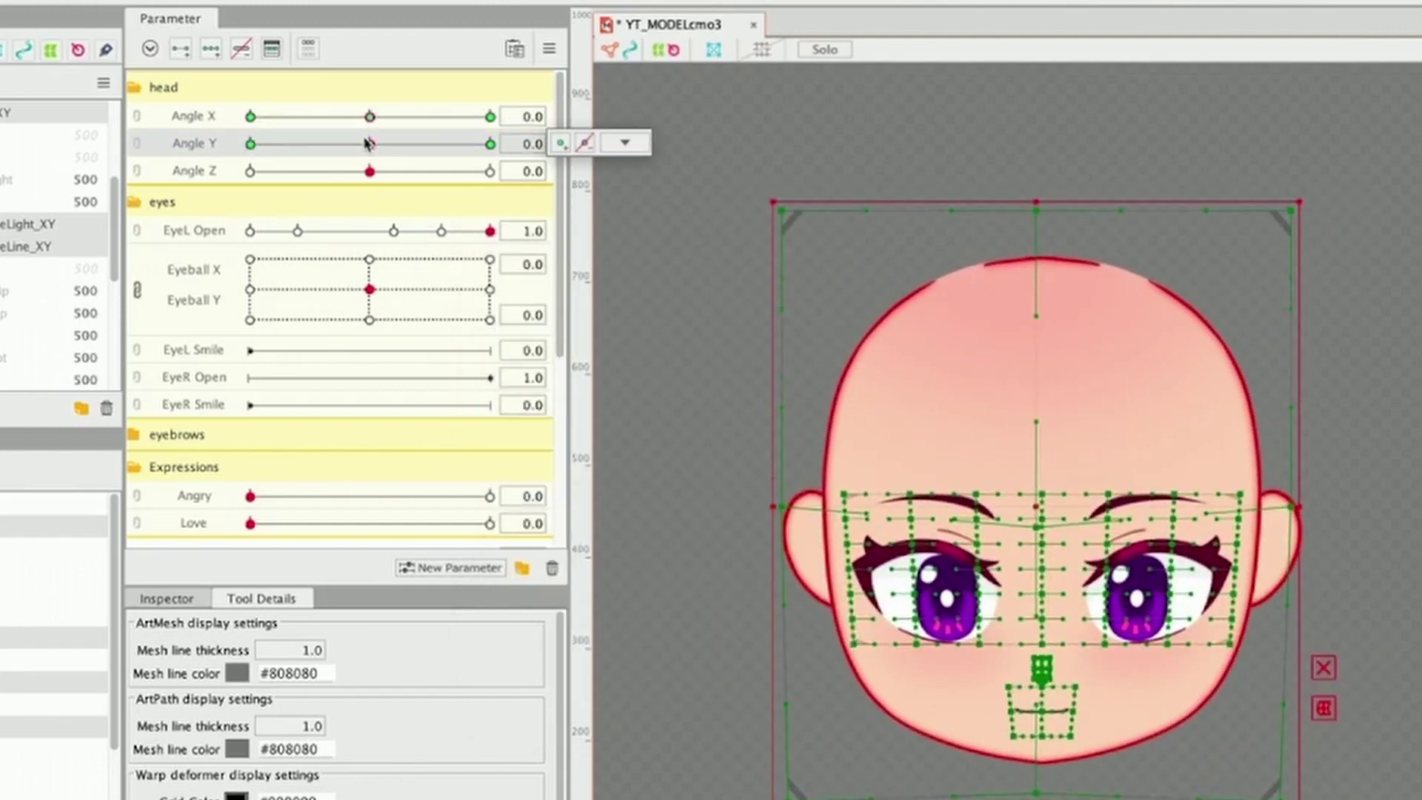
{"action": "left_click", "coordinate": [657, 397]}
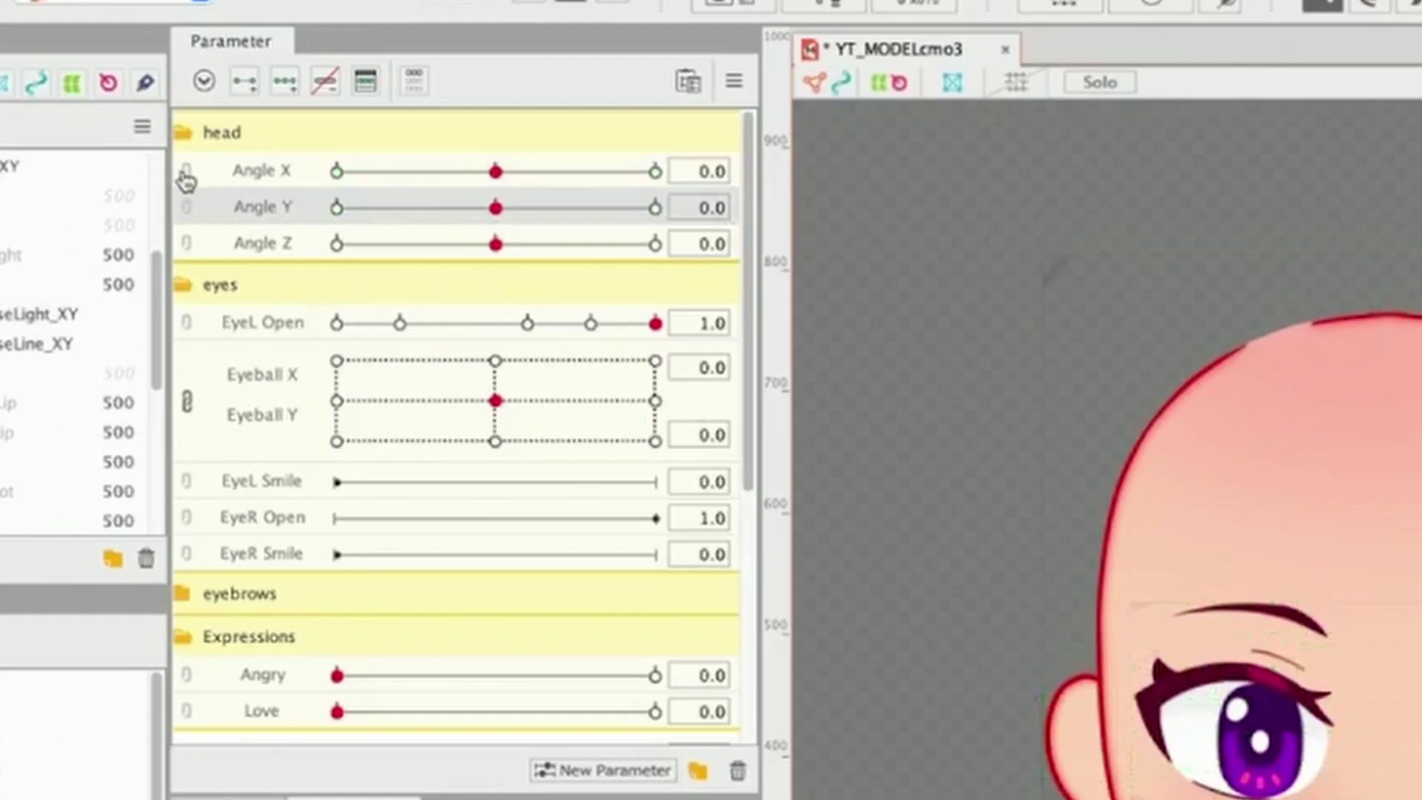
{"action": "left_click", "coordinate": [185, 180]}
{"action": "left_click_drag", "start_coordinate": [499, 222], "coordinate": [513, 261]}
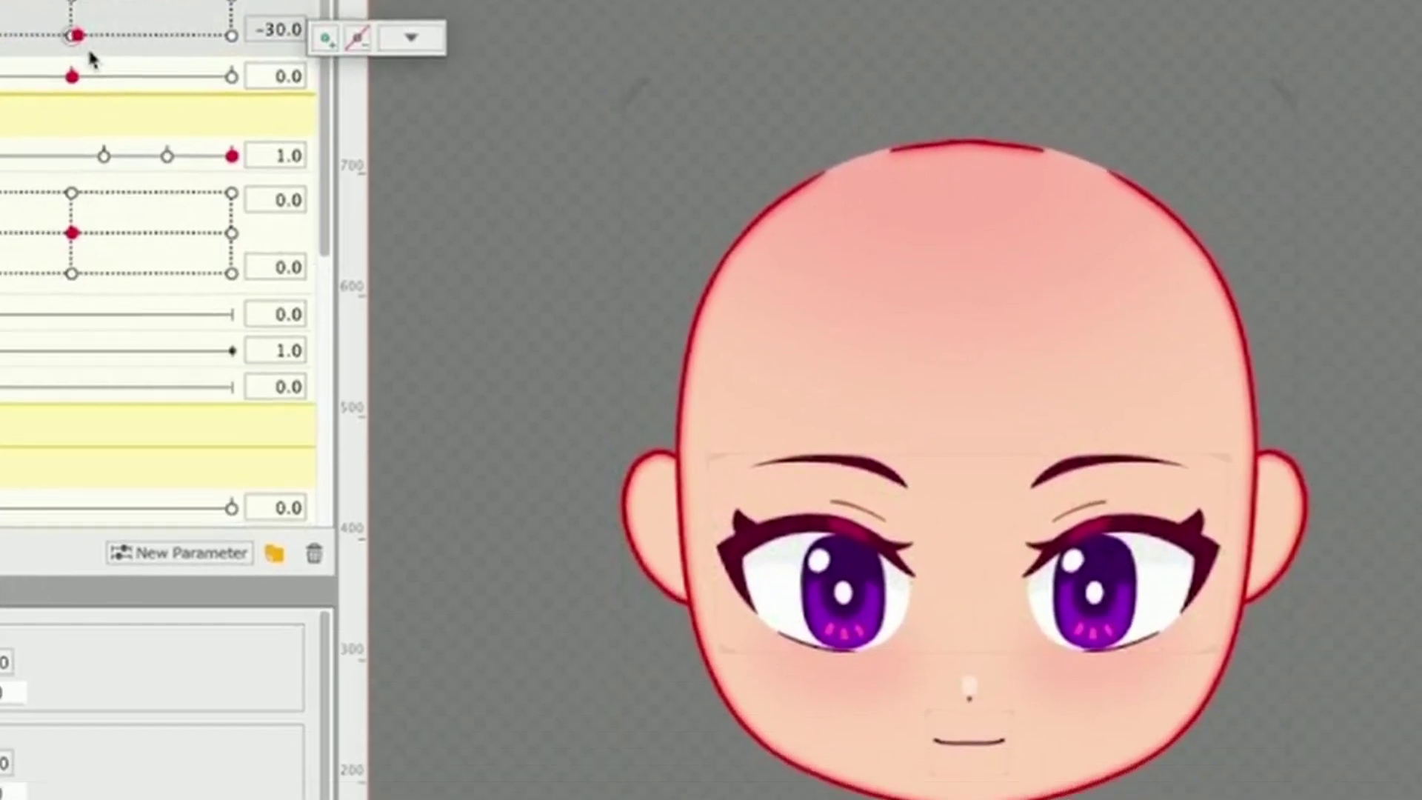
{"action": "left_click_drag", "start_coordinate": [90, 53], "coordinate": [132, 119]}
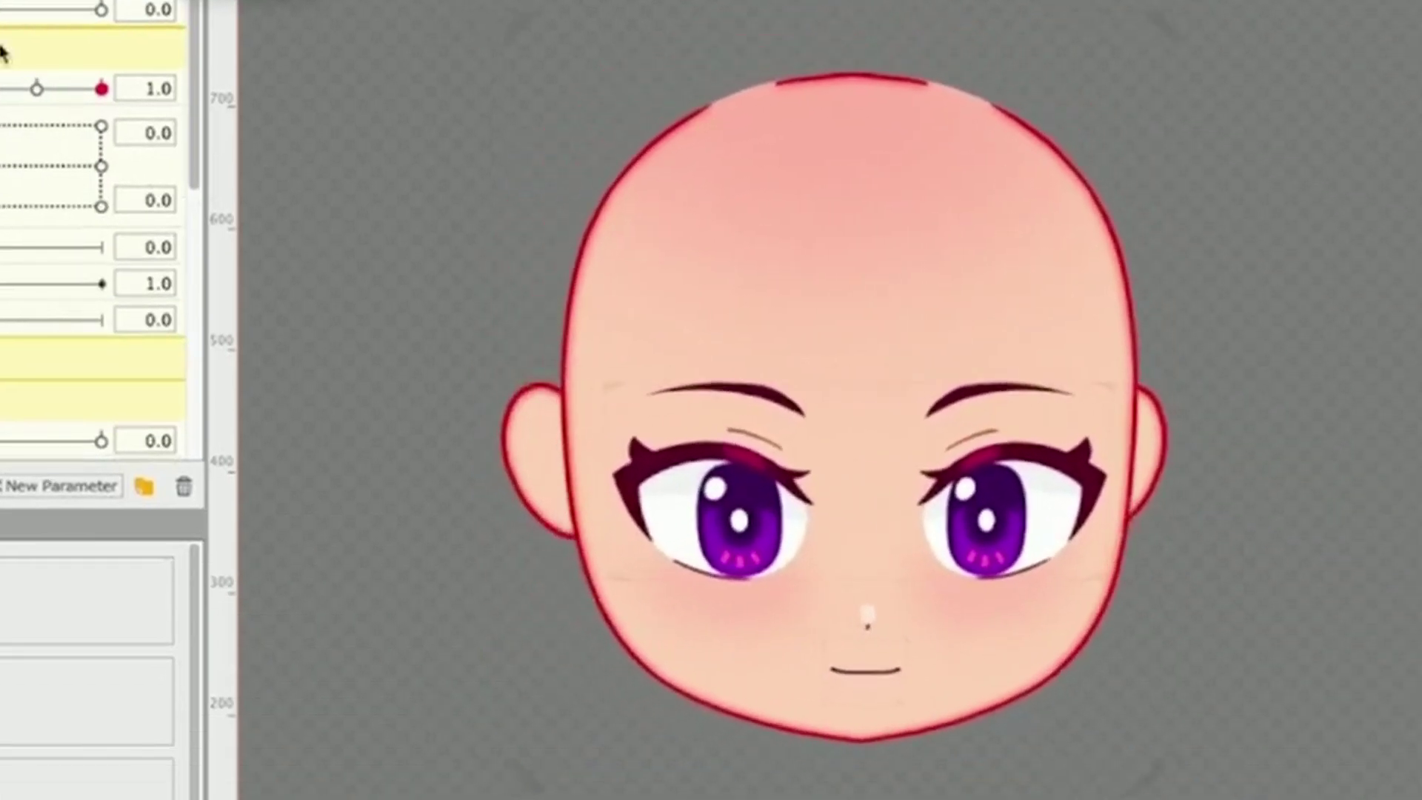